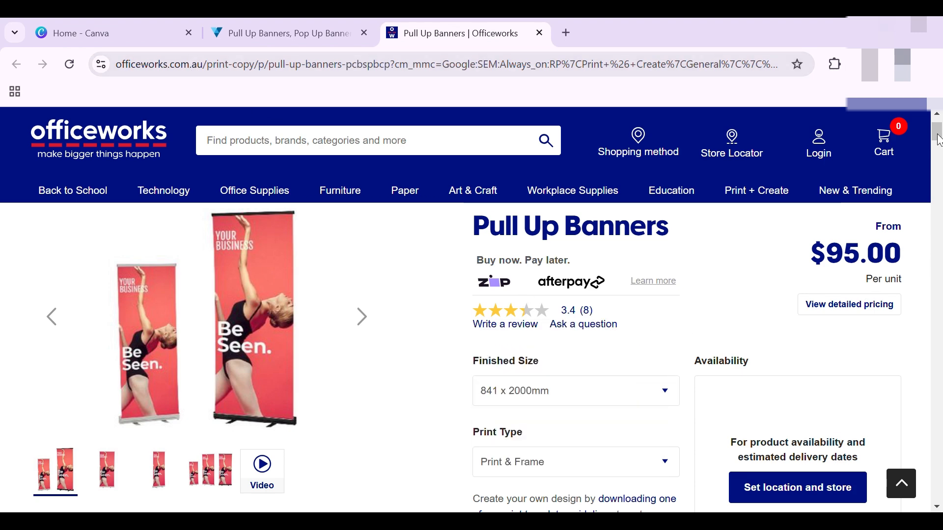
Browse the pull-up banner's product photos, size and print options, and product details on the Officeworks page
scroll(939, 130, down, 2)
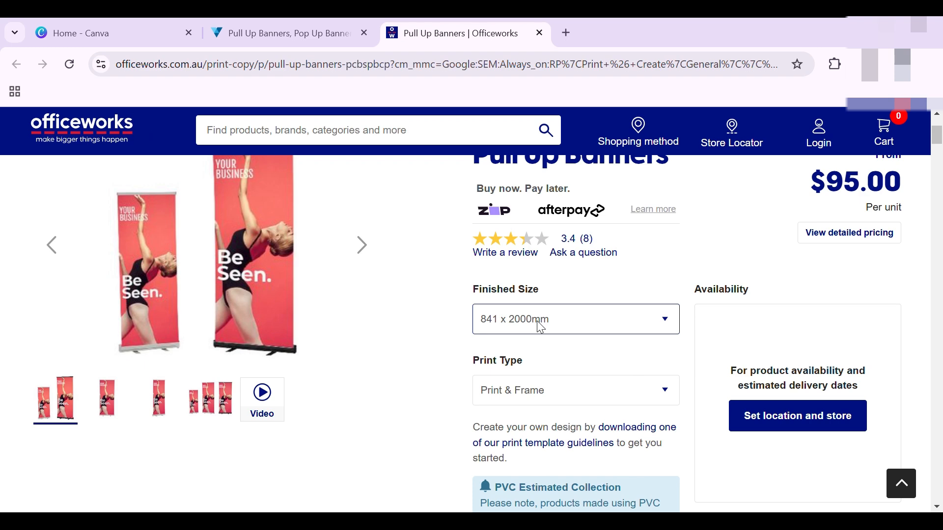
click(369, 254)
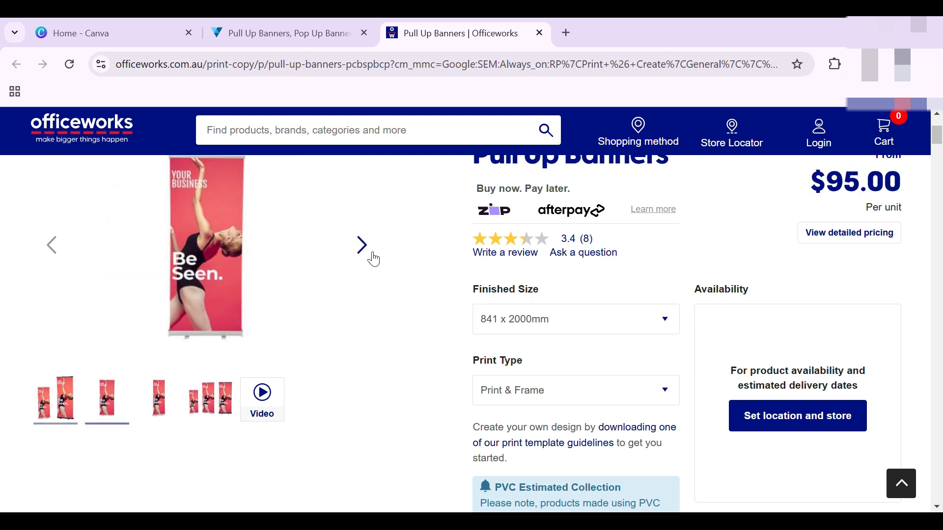
click(369, 254)
scroll(652, 256, down, 5)
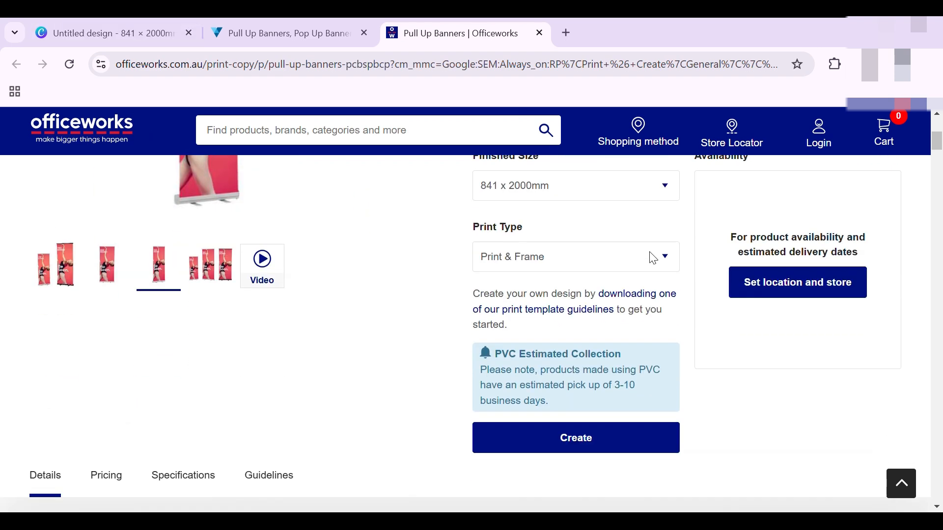
scroll(652, 257, down, 3)
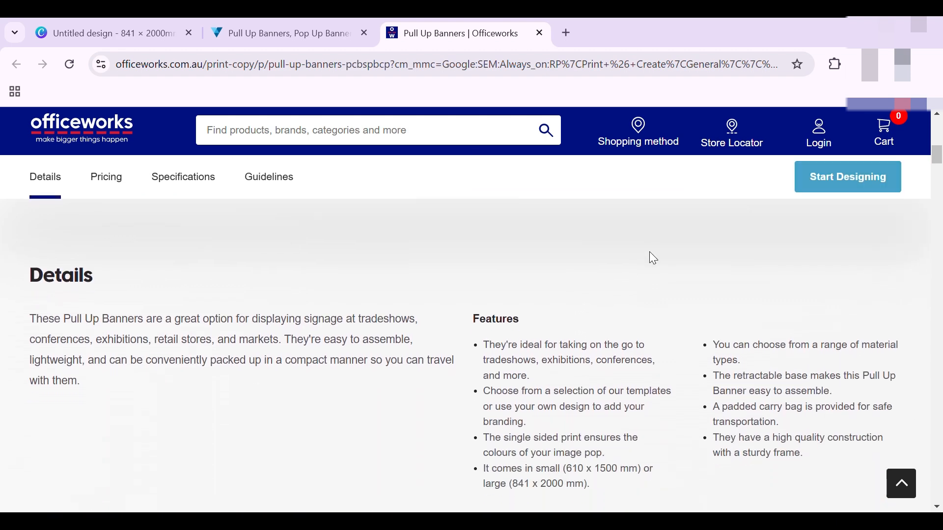
Review the banner's specifications and design guidelines, and open the PDF print template for the 610 x 1500mm size
click(176, 178)
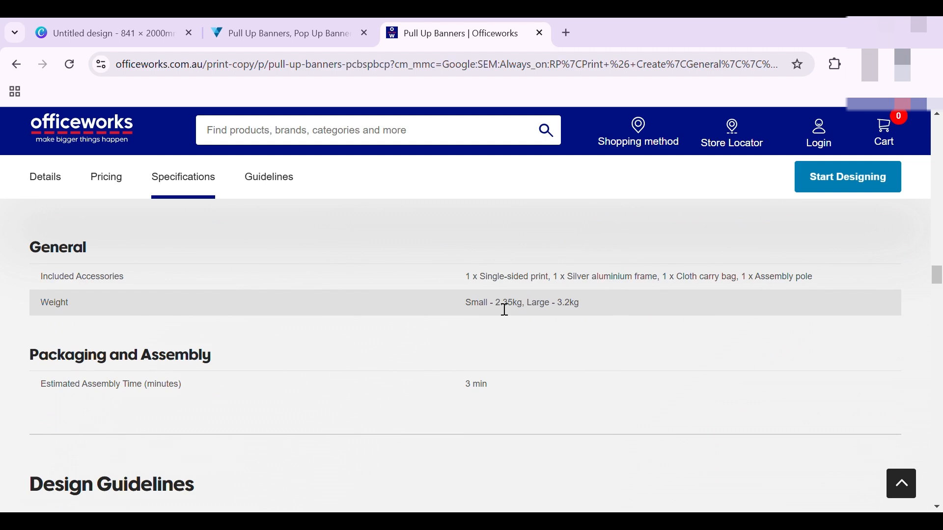
scroll(523, 359, down, 2)
scroll(529, 360, down, 4)
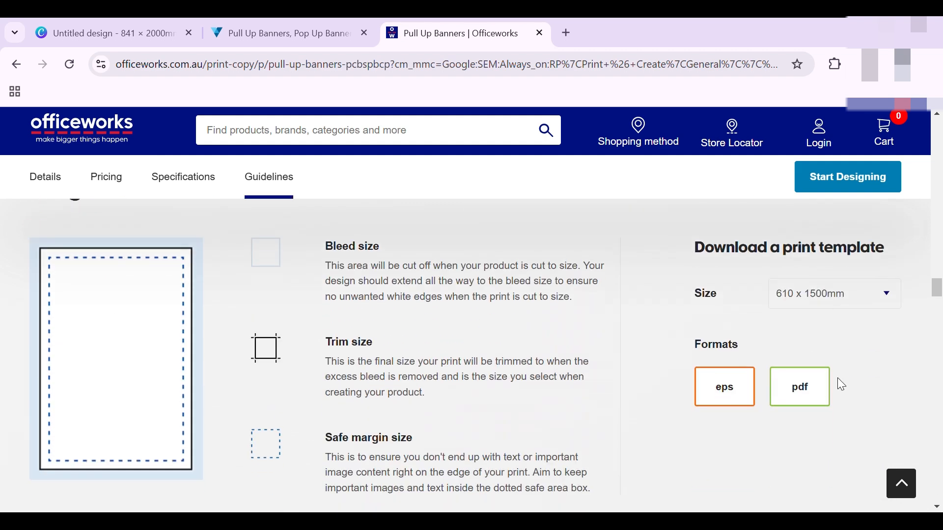
click(828, 391)
Switch to Canva and start a custom-size design with a width of 841 mm, checking the size on the Officeworks page
click(119, 18)
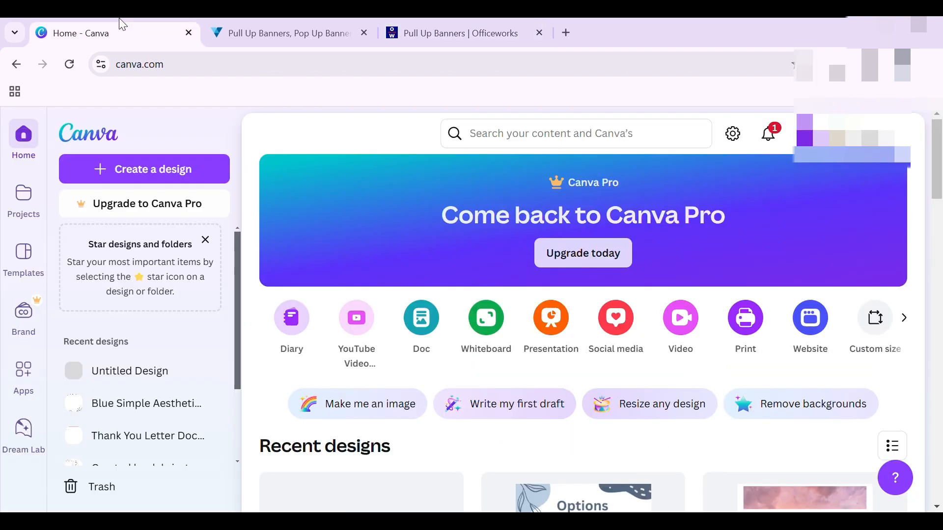
click(164, 172)
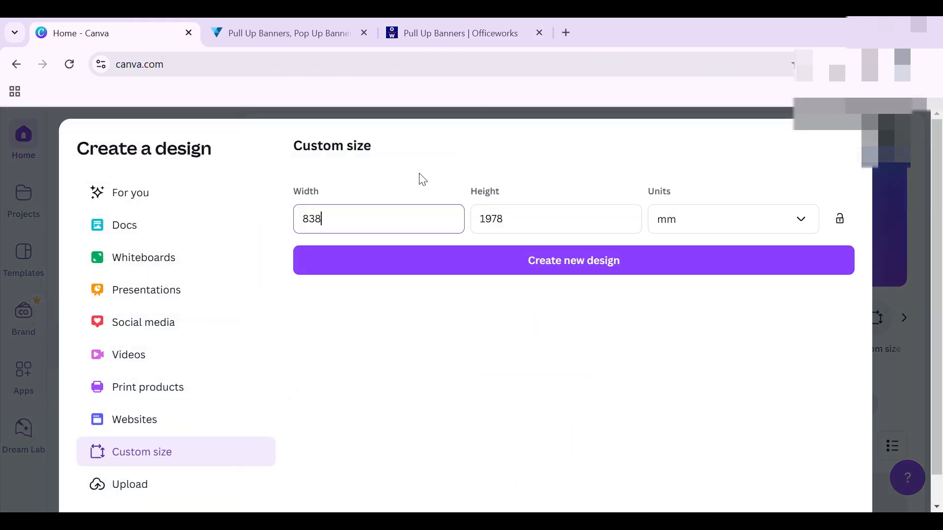
double_click(362, 221)
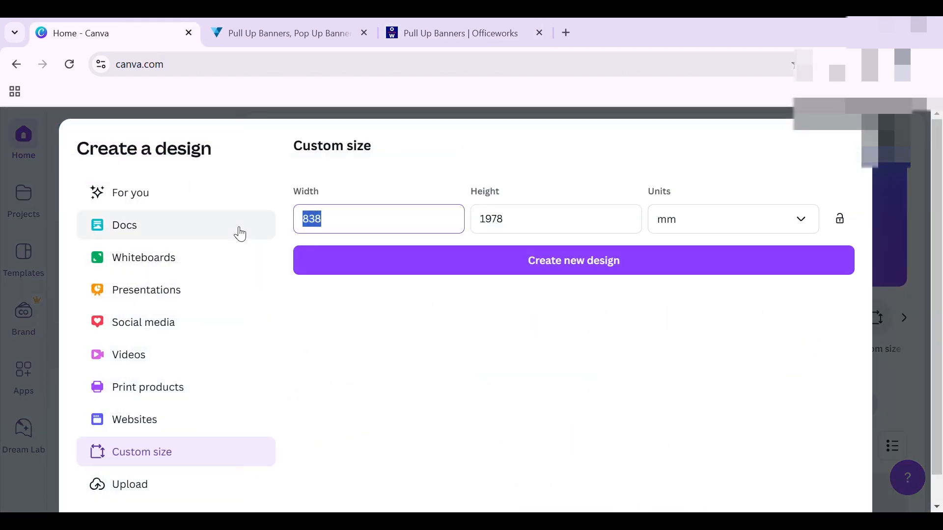
text(81)
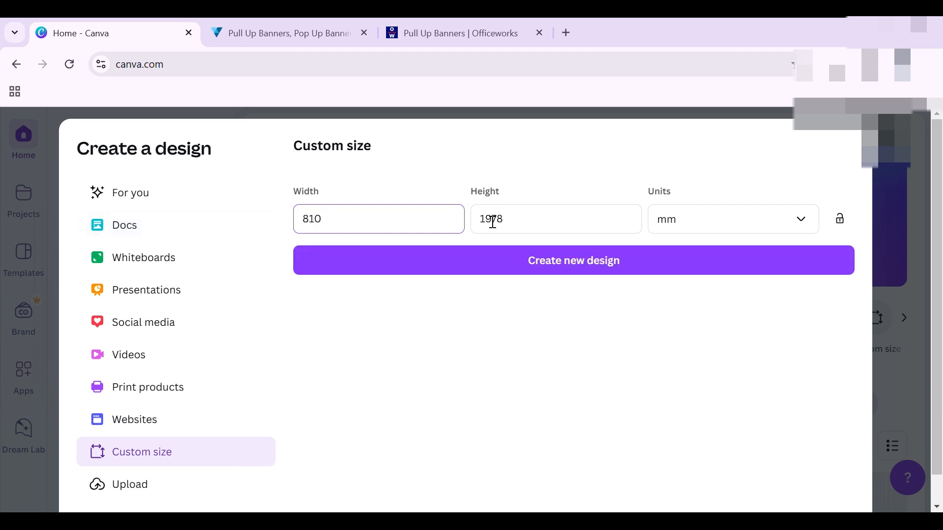
text(0)
key(BackSpace)
key(BackSpace)
key(BackSpace)
text(84)
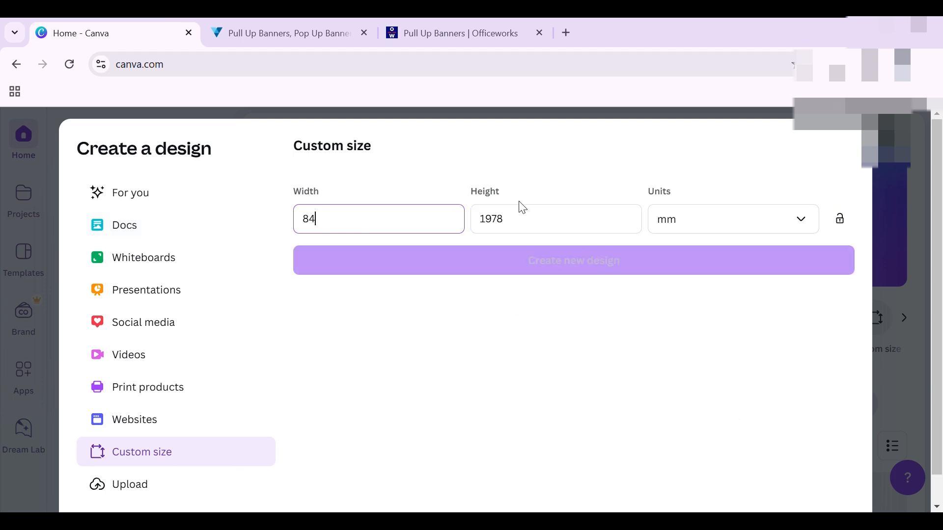
click(443, 20)
click(113, 23)
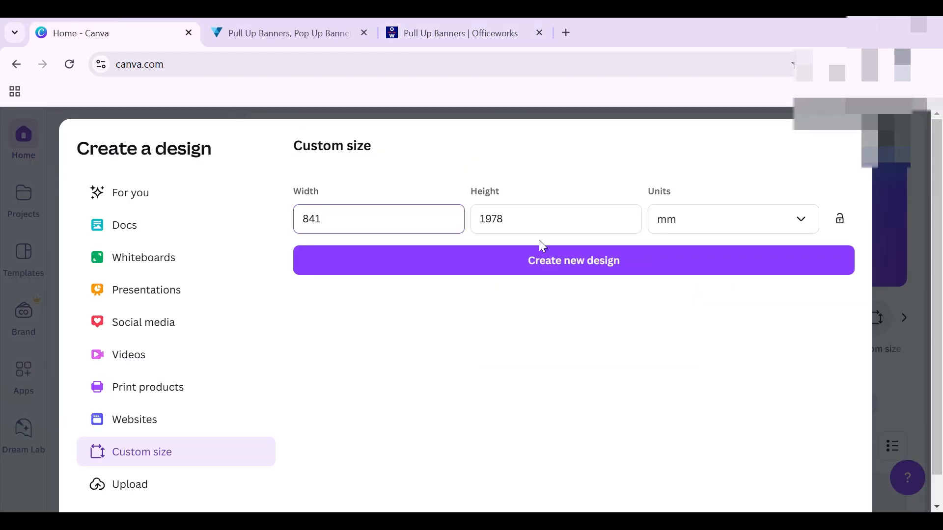
Set the custom design's height to 2000 mm and create the new design
key(Tab)
text(2000)
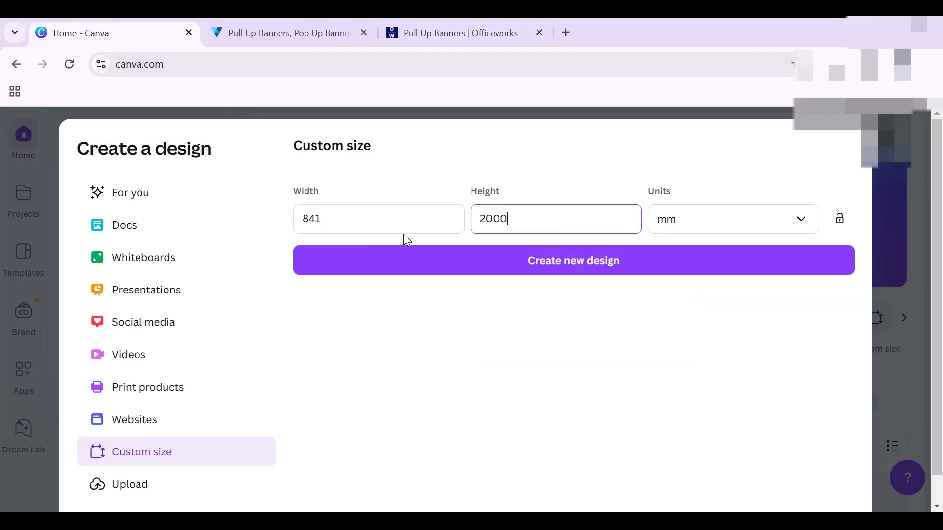
click(486, 260)
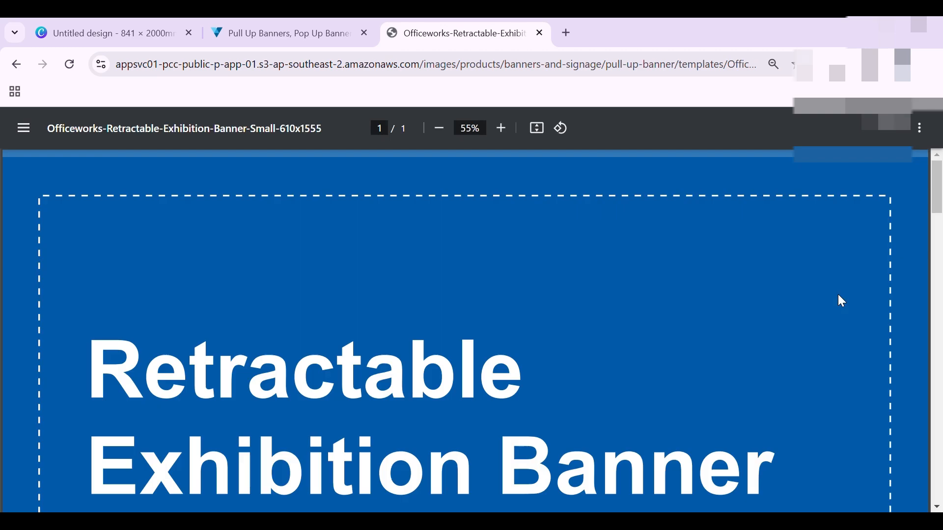
Read the small banner's PDF print template, return to the product page and open the PDF template for the other size
scroll(841, 300, down, 10)
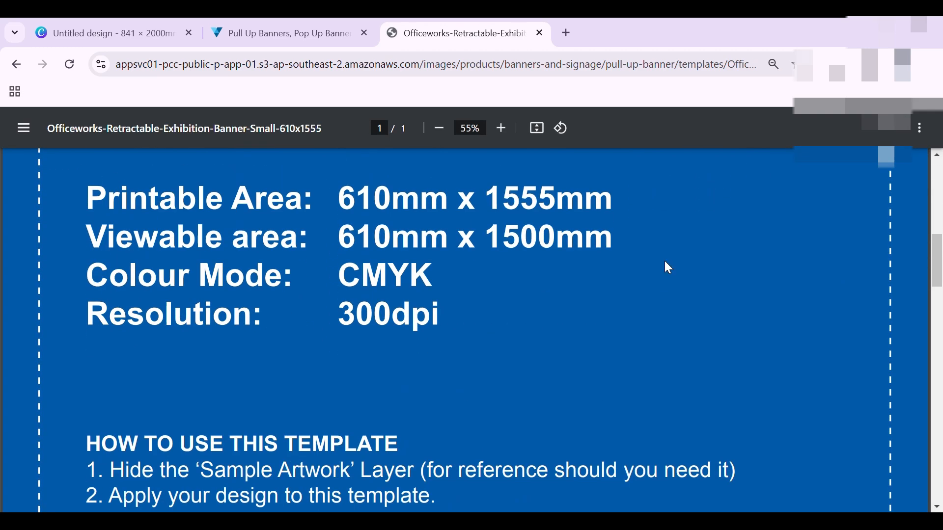
click(16, 64)
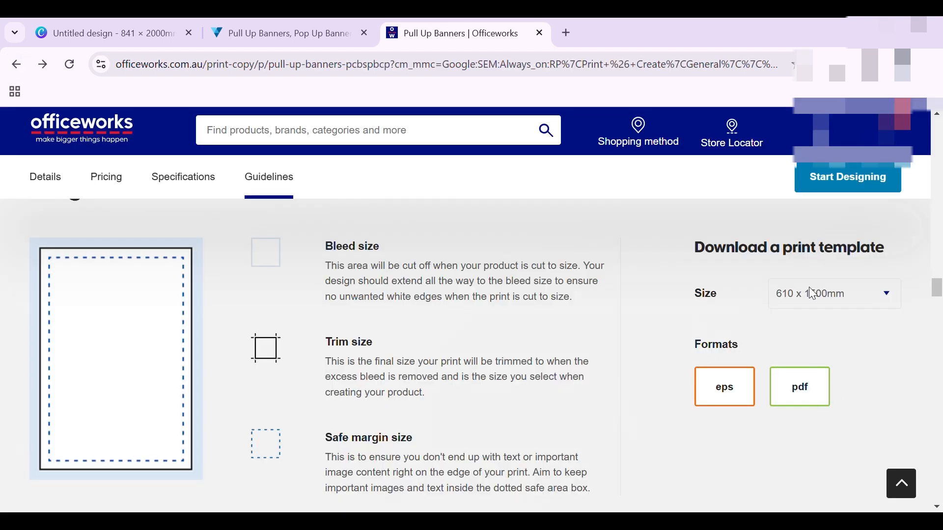
click(819, 338)
click(822, 396)
Switch to the blank Canva banner design and search the design templates for "professional"
click(170, 30)
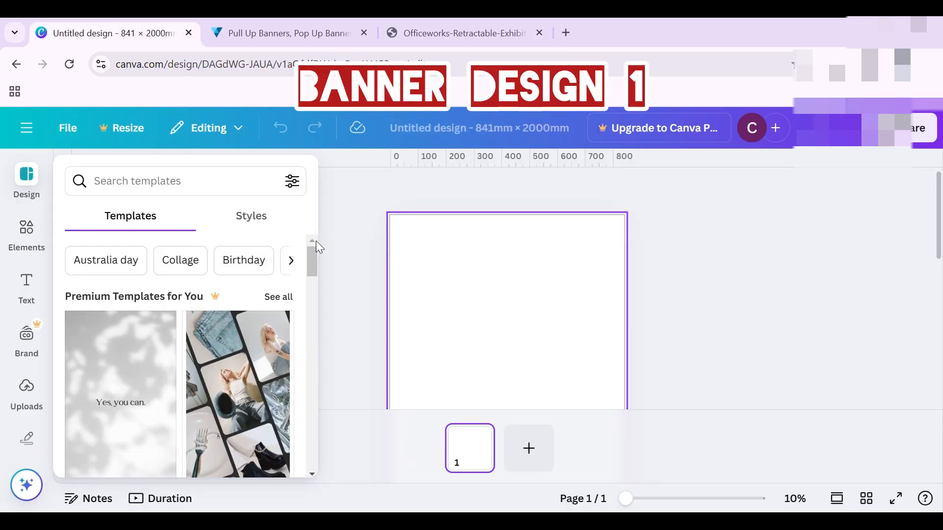
drag(315, 251, 314, 300)
click(186, 185)
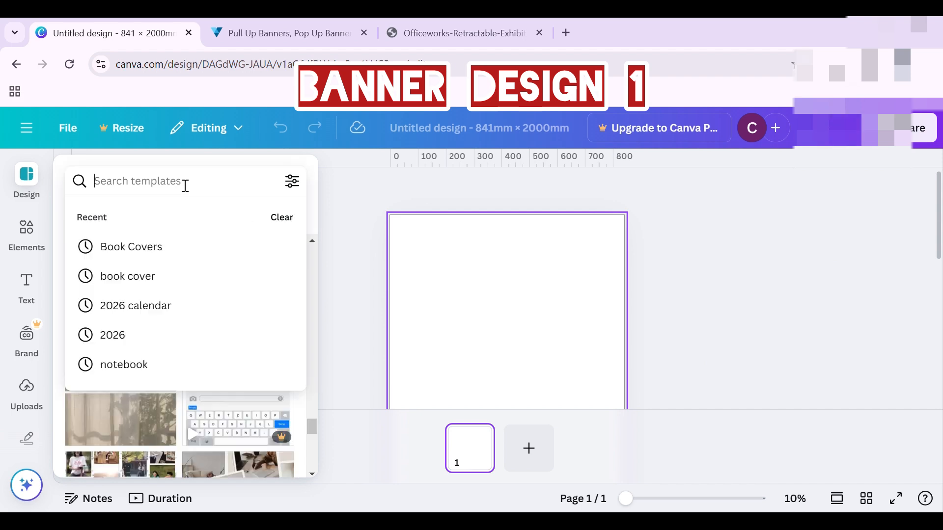
text(professional)
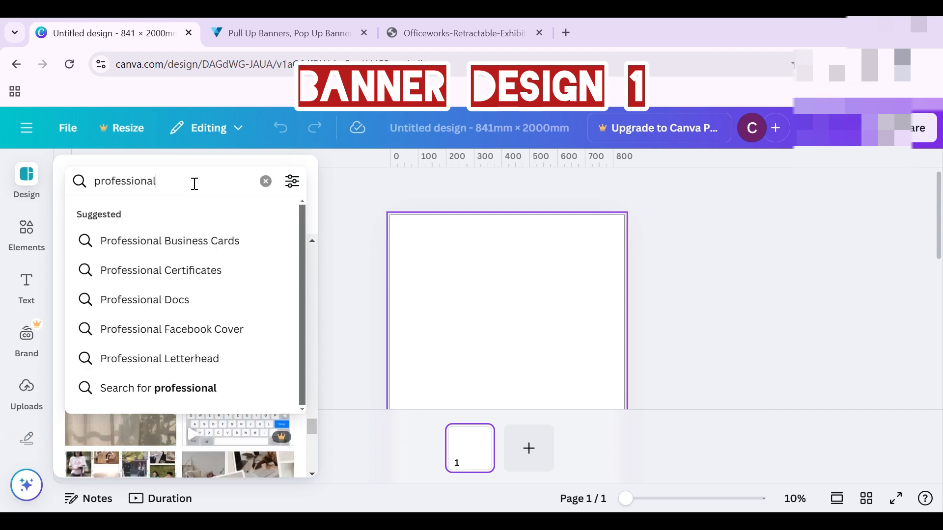
key(Return)
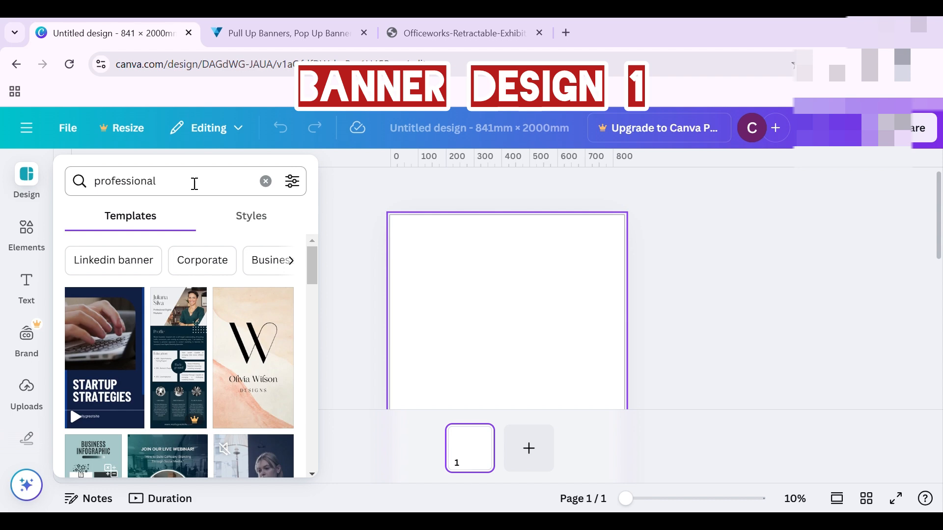
Browse the professional templates and apply the green "Favorite Camera For Professional Photography" template to the banner page
scroll(263, 390, down, 2)
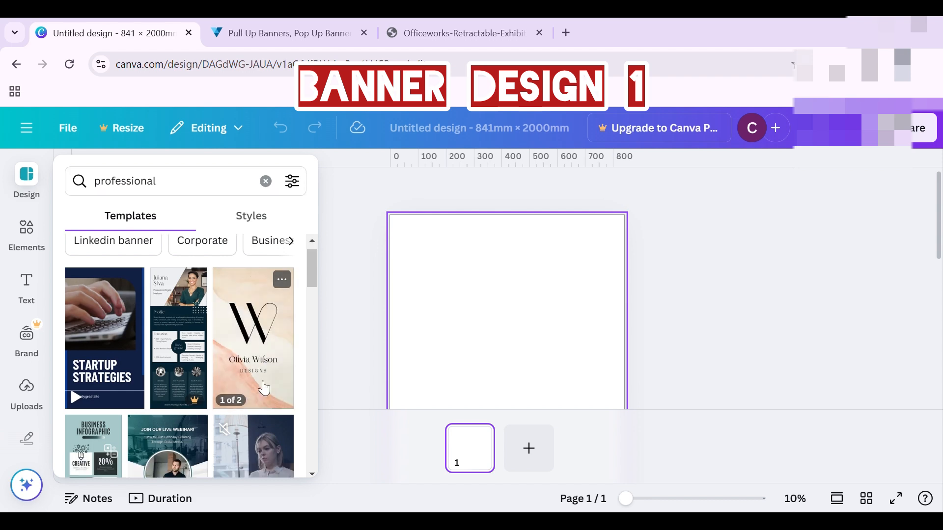
scroll(264, 388, down, 6)
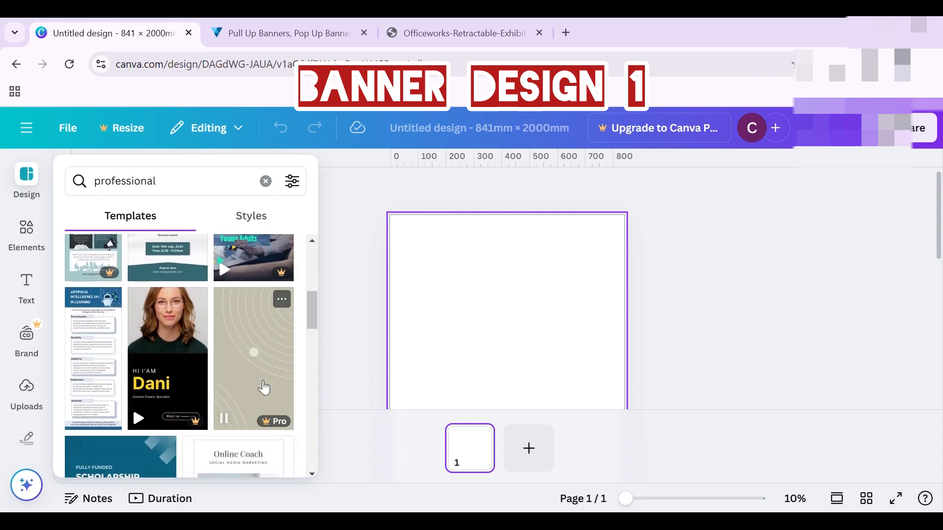
scroll(264, 388, down, 5)
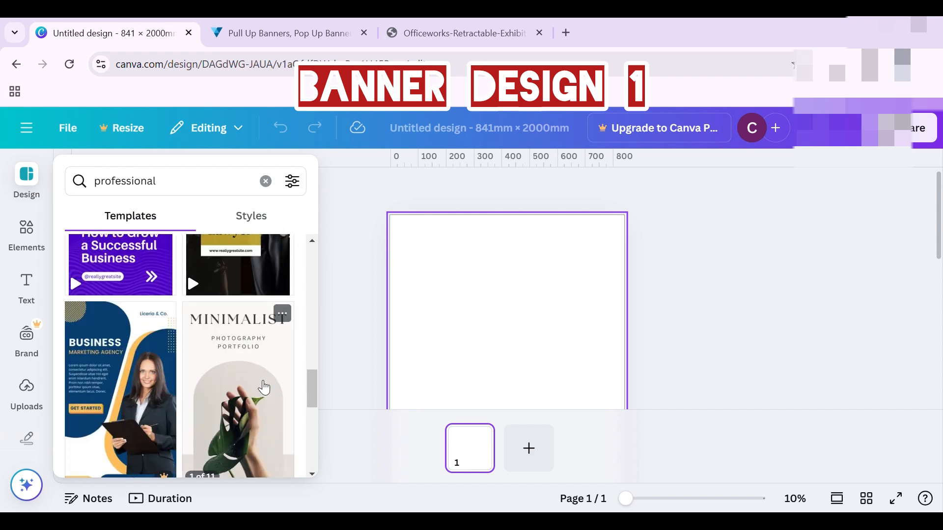
scroll(262, 388, down, 6)
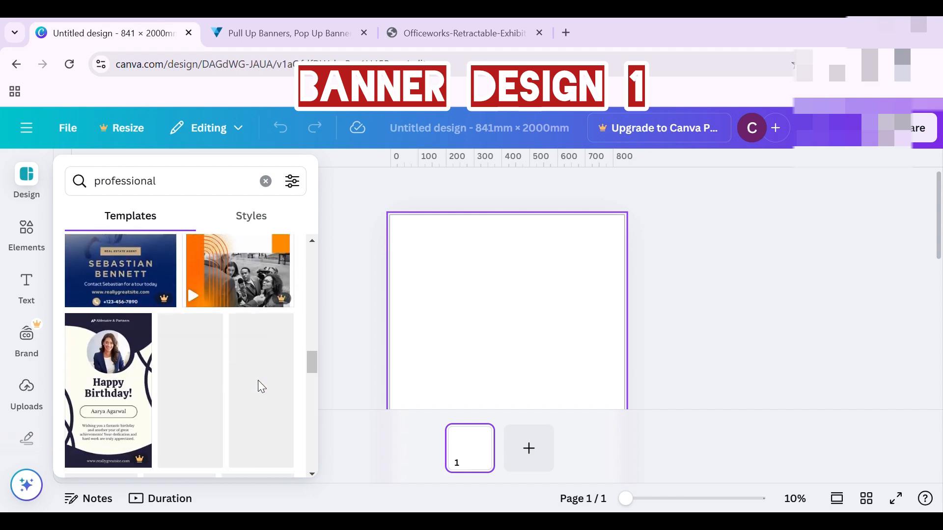
scroll(260, 383, down, 4)
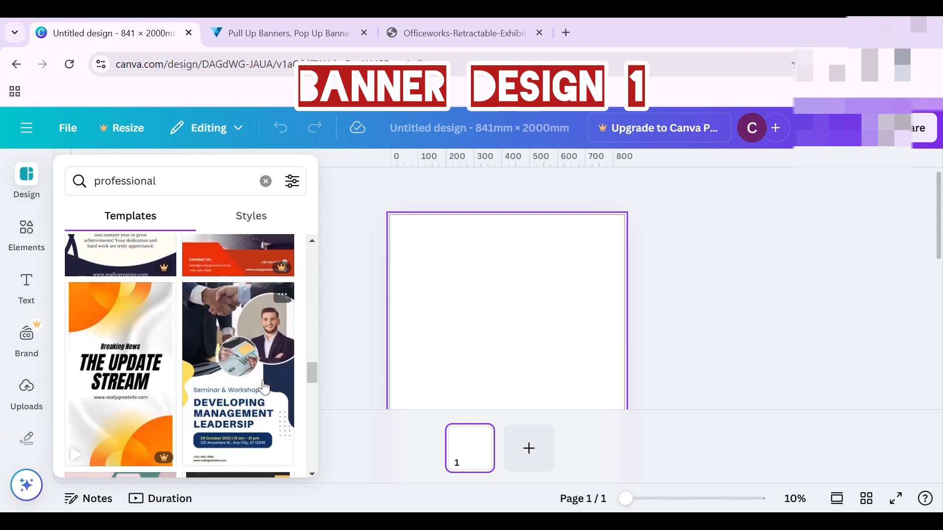
scroll(264, 388, down, 5)
scroll(260, 388, down, 5)
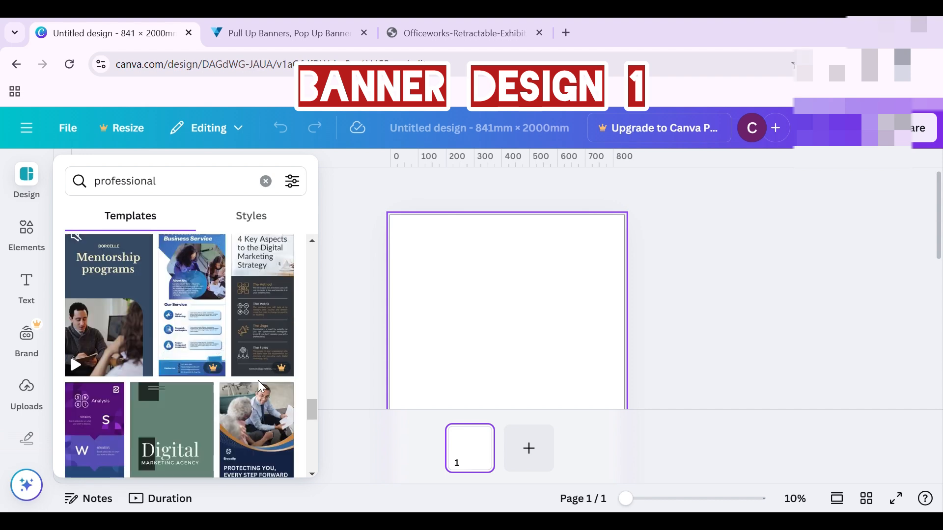
scroll(258, 380, down, 3)
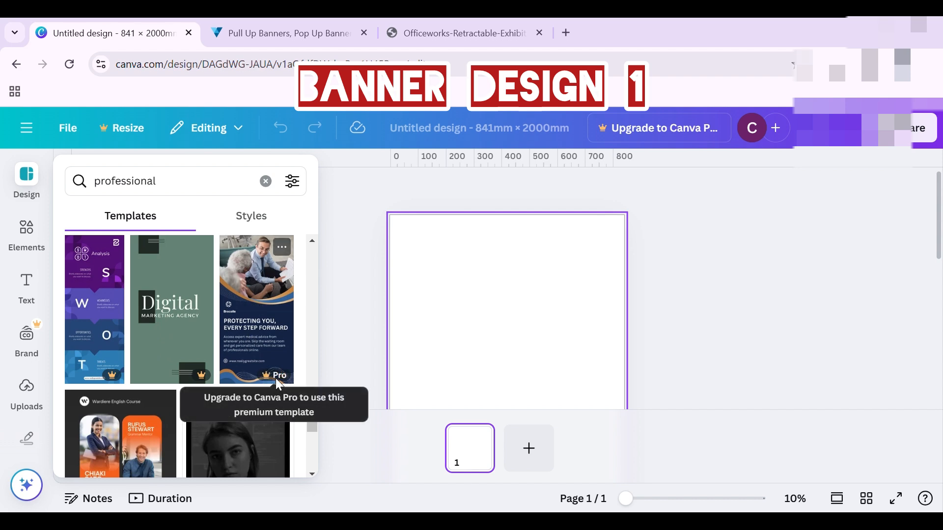
scroll(249, 316, down, 3)
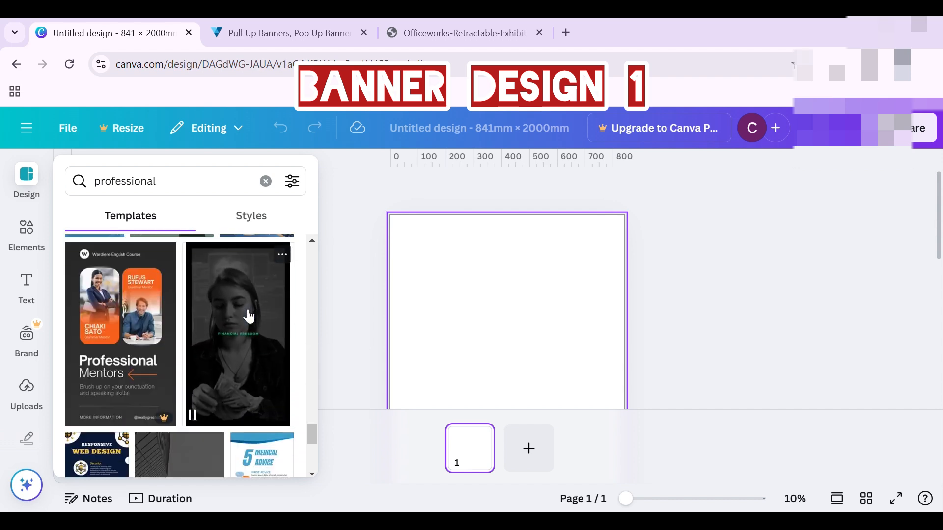
scroll(248, 316, down, 5)
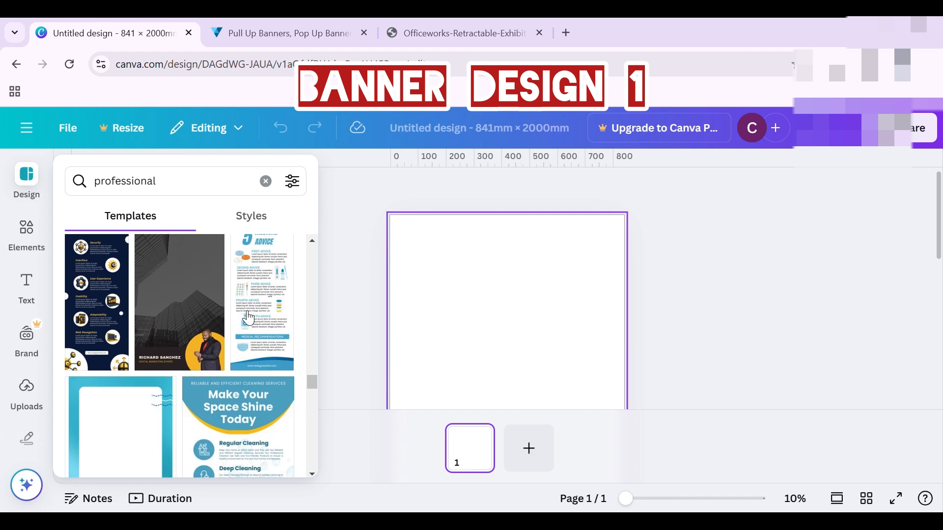
scroll(249, 317, down, 3)
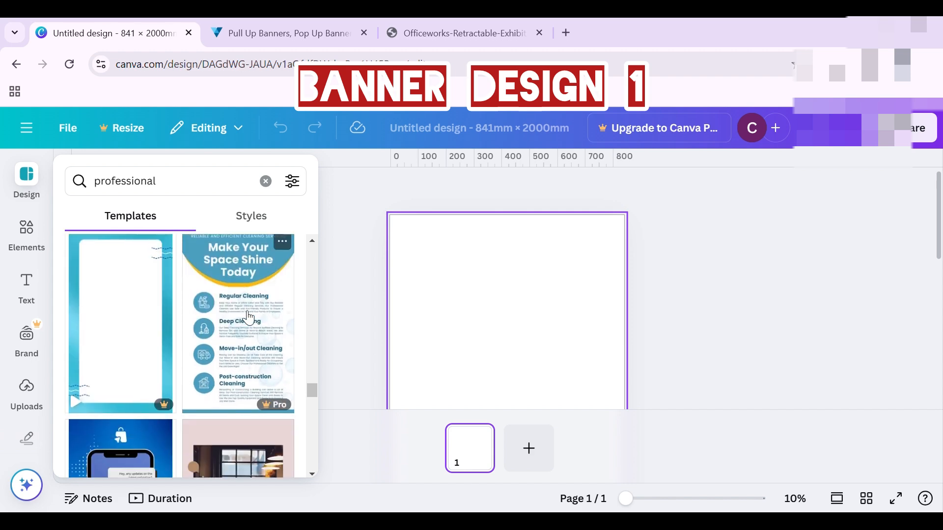
scroll(248, 317, down, 3)
scroll(248, 317, down, 3)
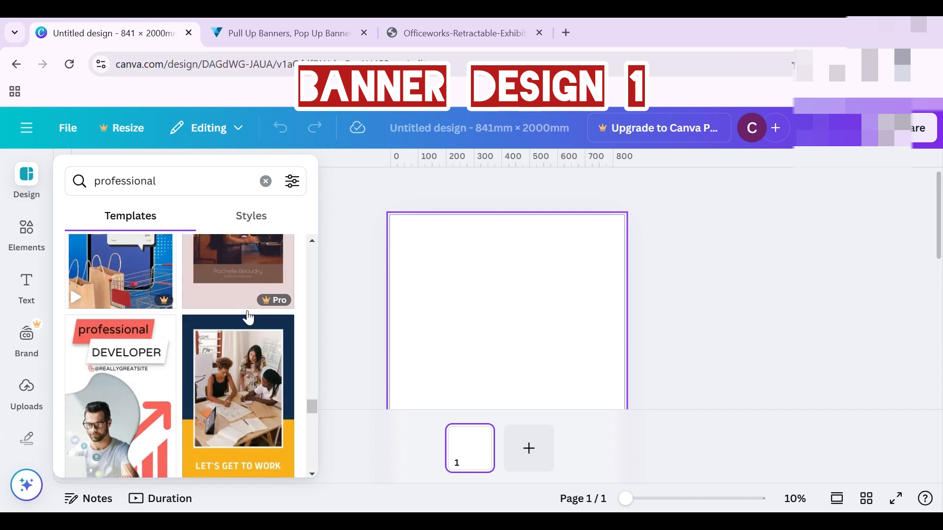
scroll(248, 317, down, 2)
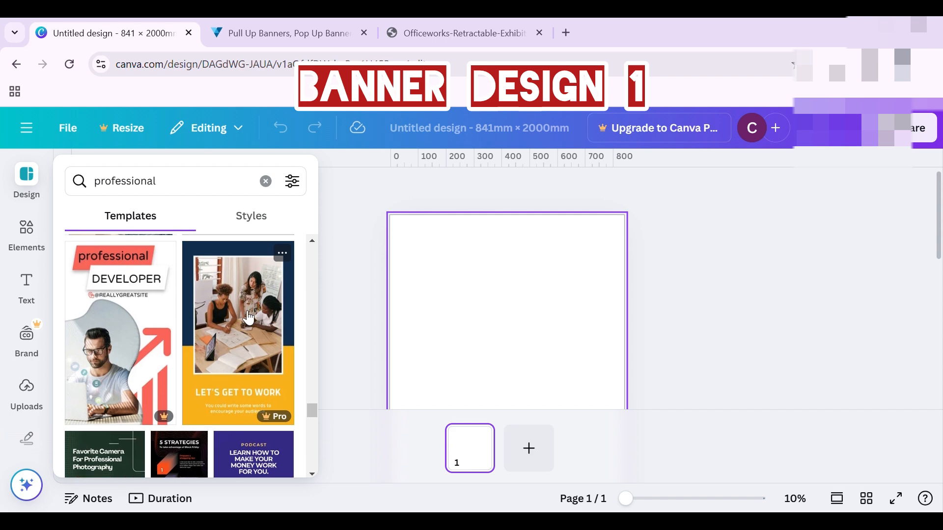
scroll(249, 318, down, 2)
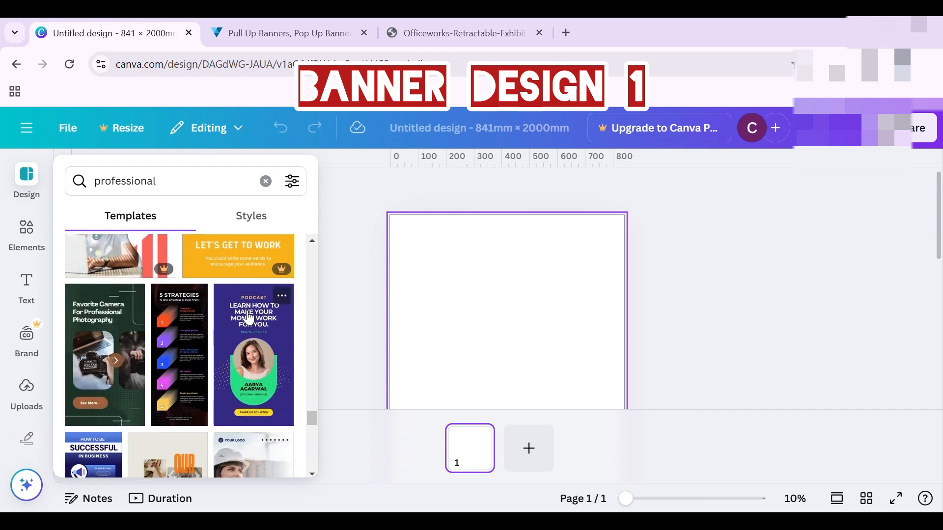
scroll(249, 318, down, 2)
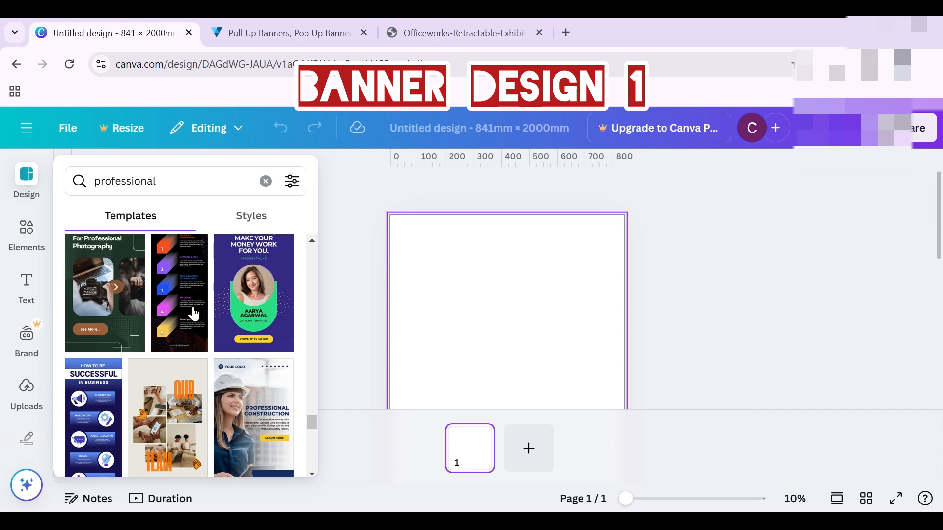
click(87, 305)
Add the uploaded Rotary logo image to the banner page
click(27, 236)
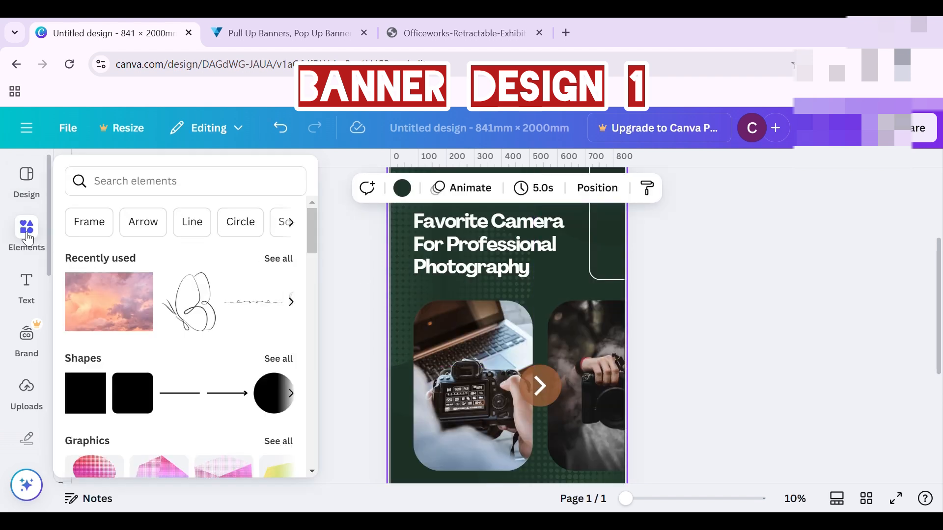
click(28, 392)
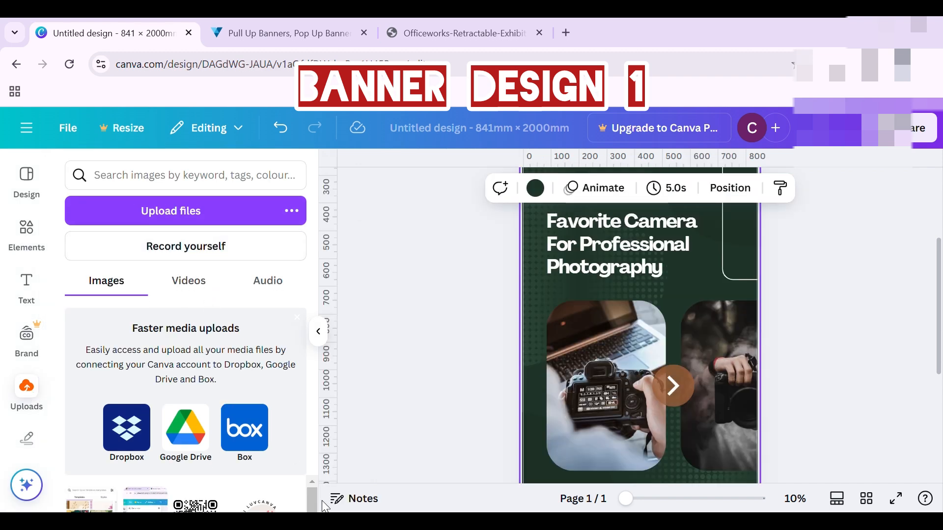
click(153, 504)
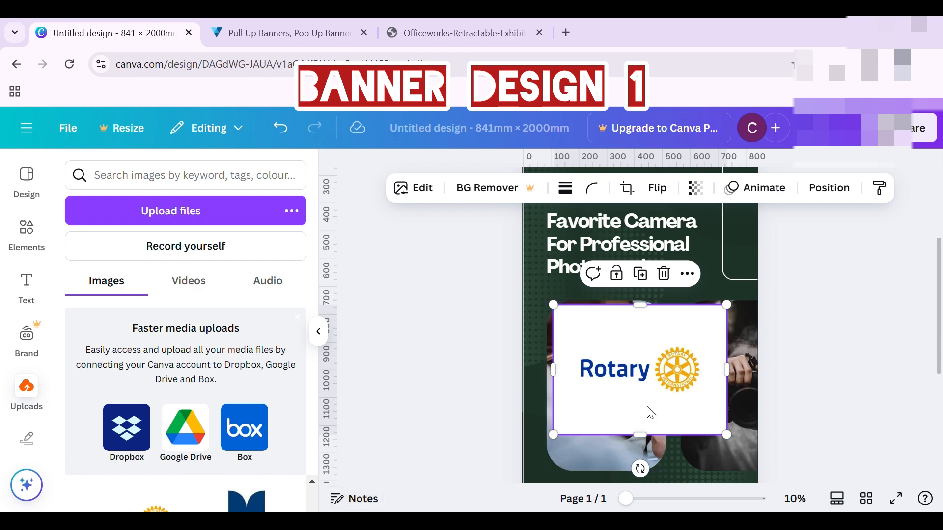
Search the elements for "image frame", add the circular frame and place the Rotary logo inside it
click(26, 231)
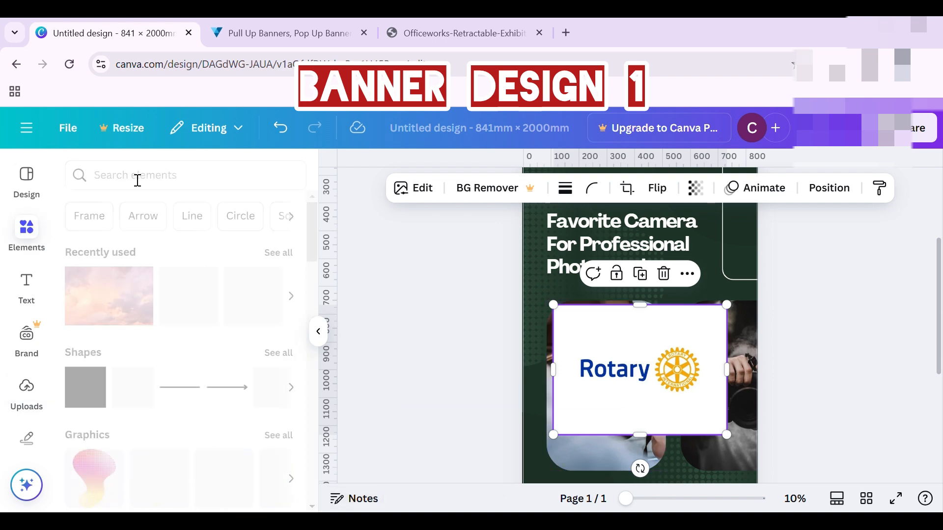
click(139, 177)
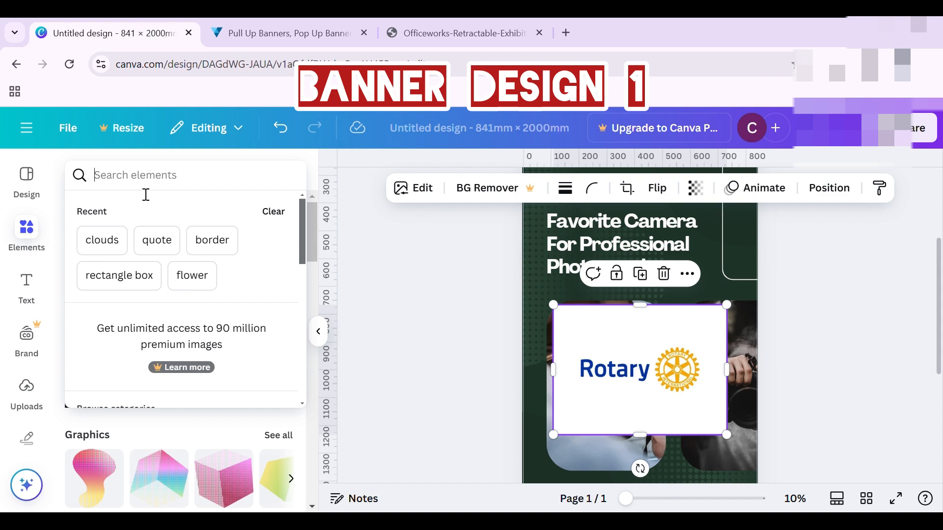
text(image)
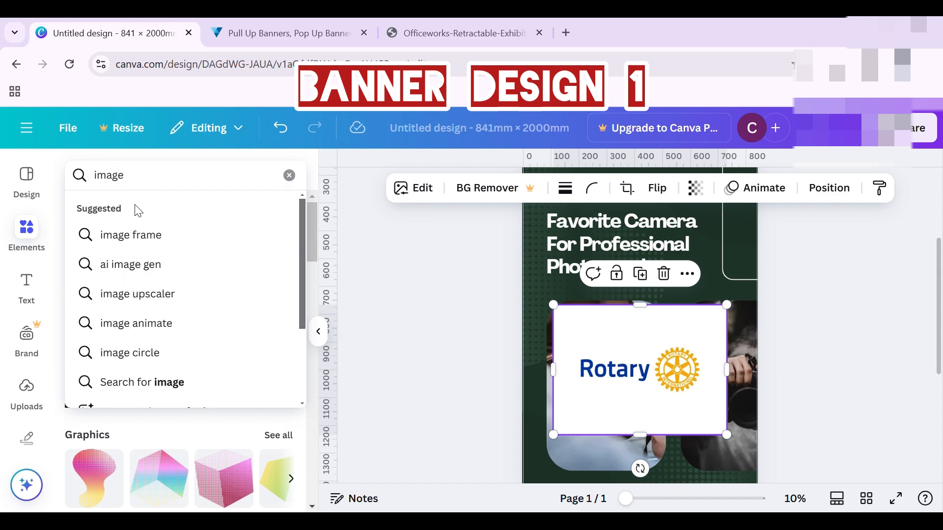
click(151, 245)
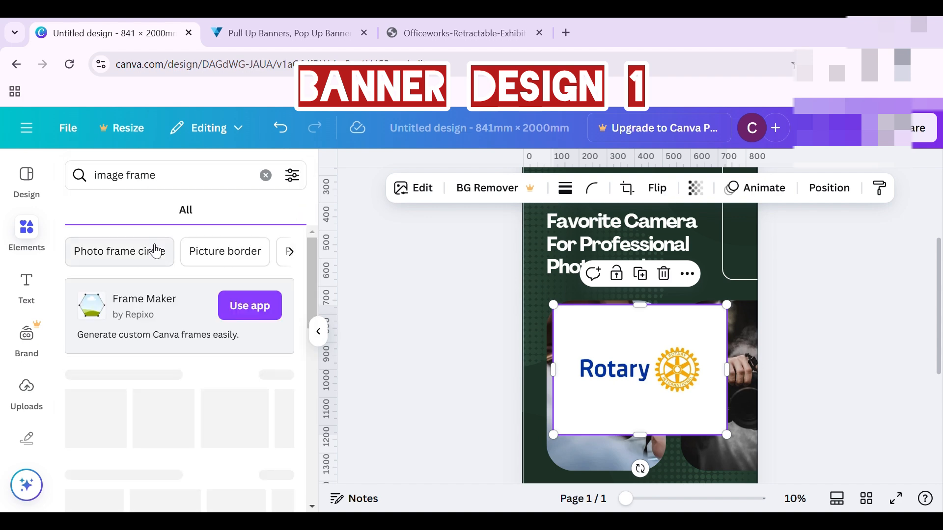
scroll(192, 294, down, 3)
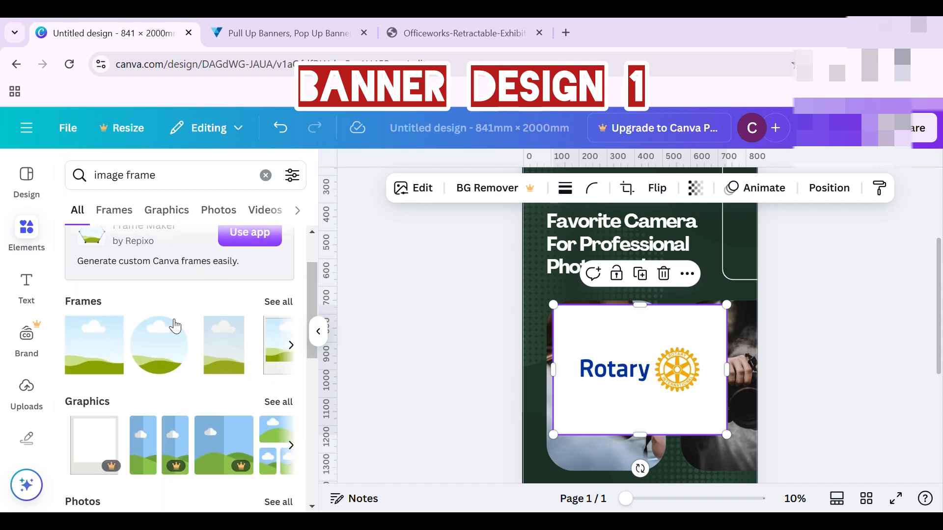
click(173, 341)
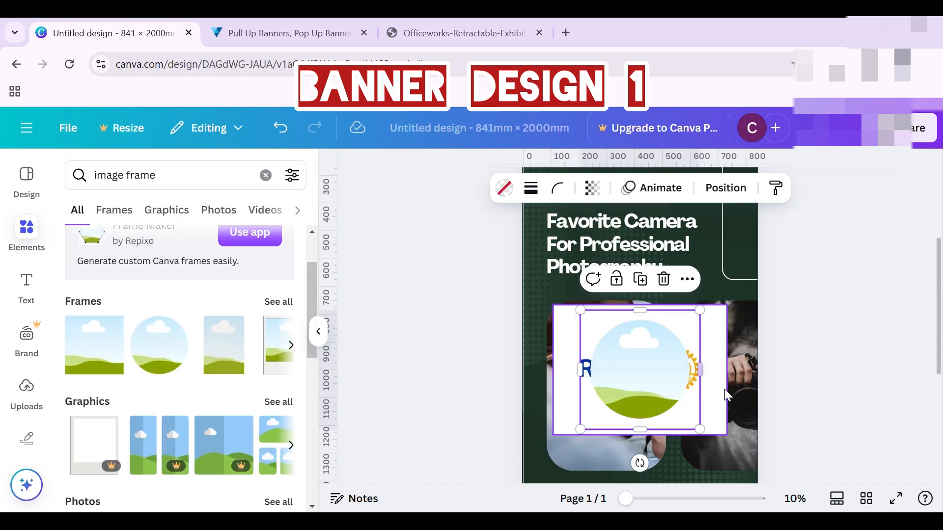
drag(722, 396, 666, 388)
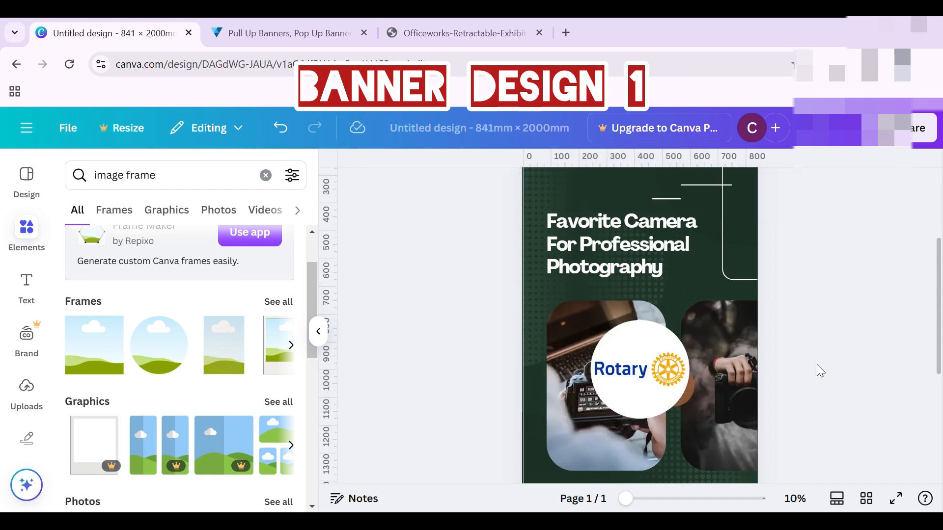
Try the logo's pale yellow for the halftone graphic's fourth colour and its orange for the third colour
scroll(819, 364, up, 3)
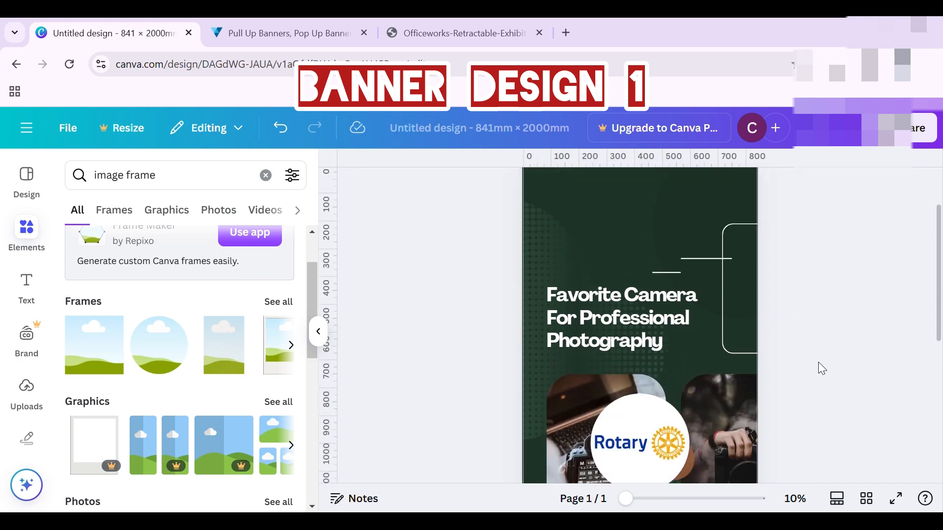
scroll(818, 369, up, 2)
scroll(818, 369, down, 2)
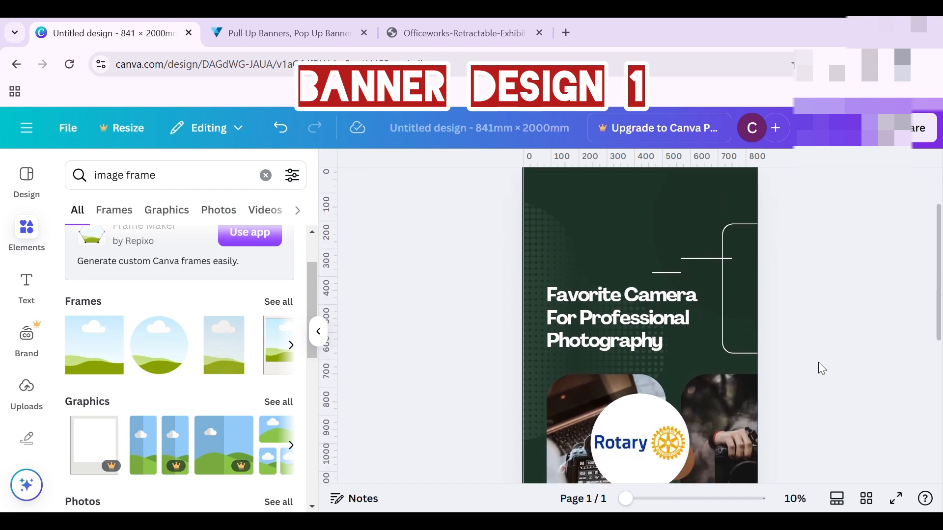
click(608, 244)
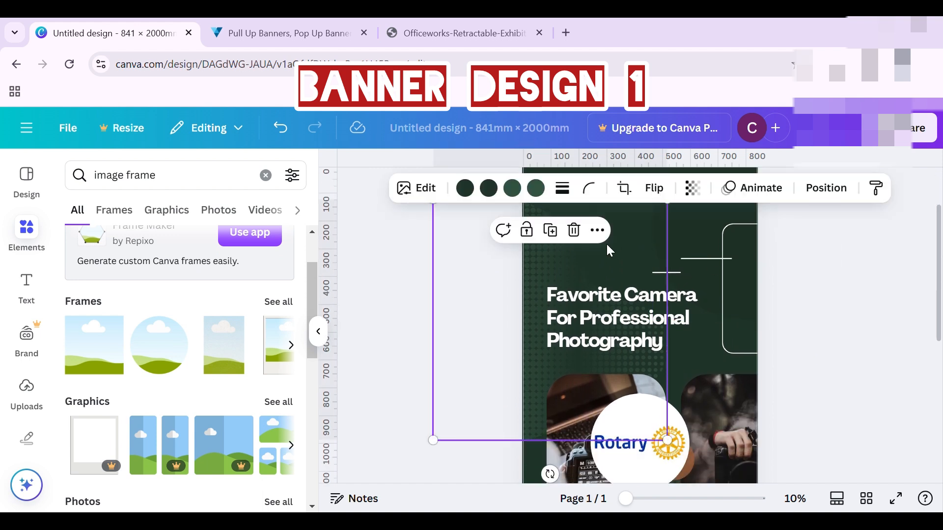
click(543, 192)
scroll(140, 325, down, 3)
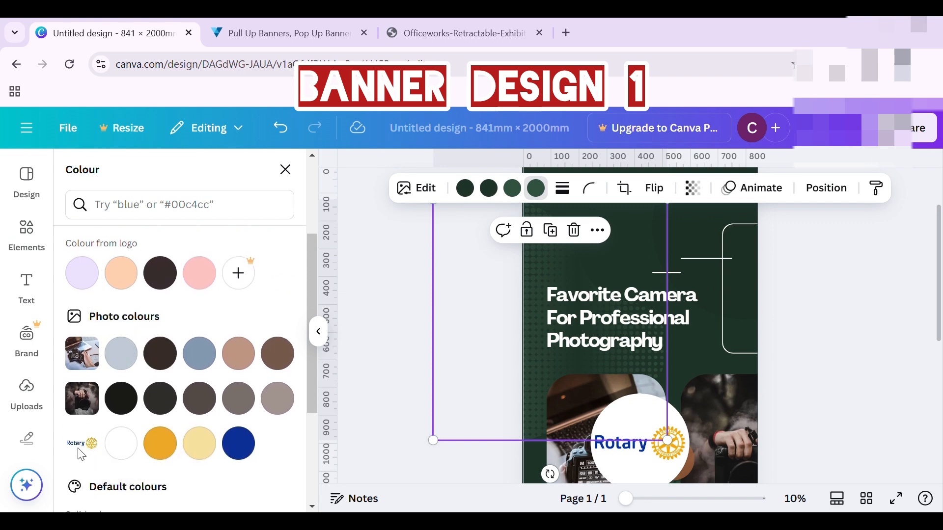
click(240, 455)
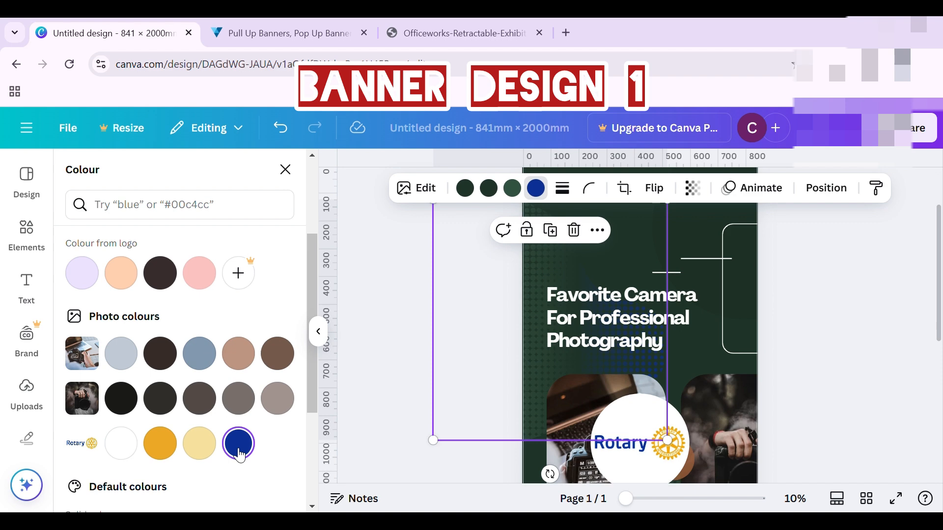
click(199, 444)
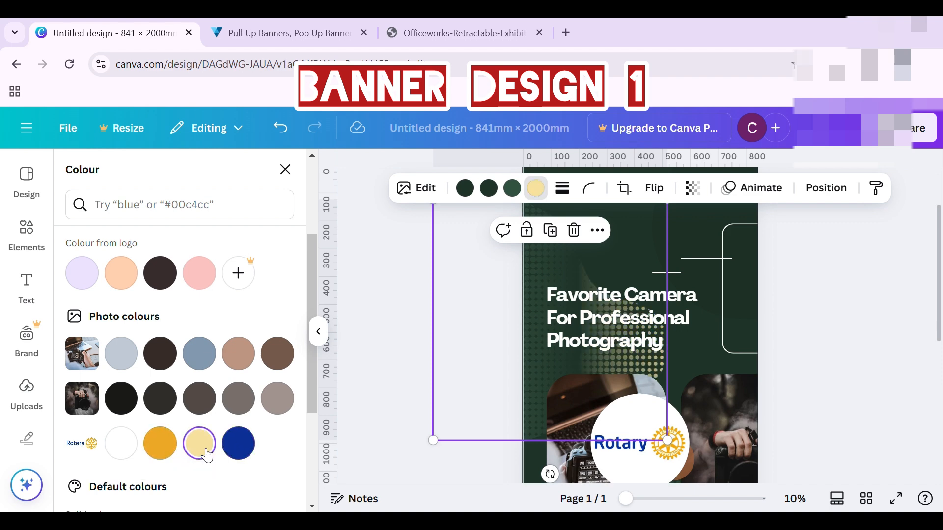
click(513, 189)
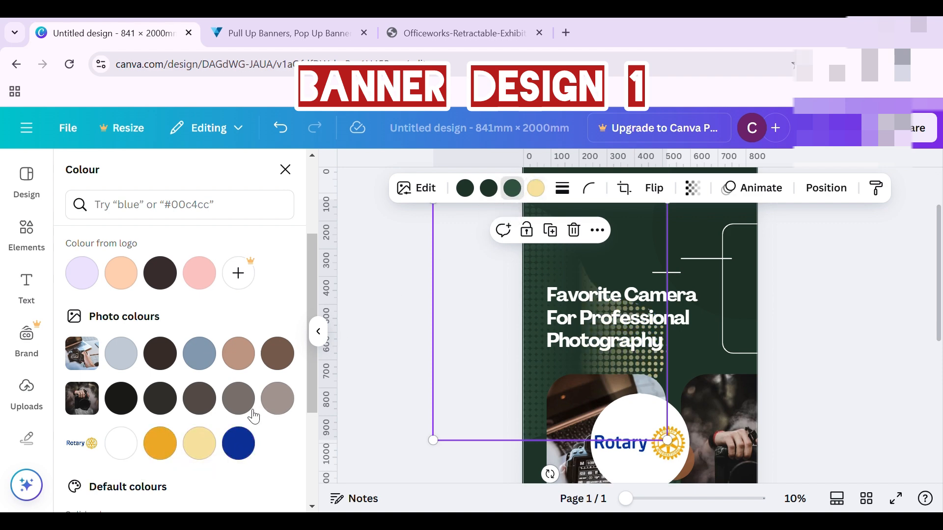
click(159, 448)
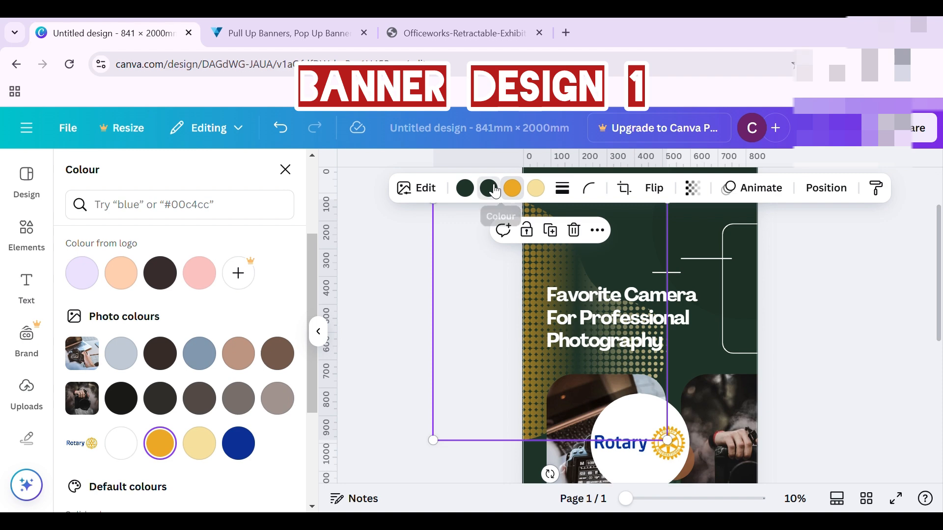
Replace the halftone graphic's second colour with the logo's blue throughout the design, and set its first colour to white
click(238, 444)
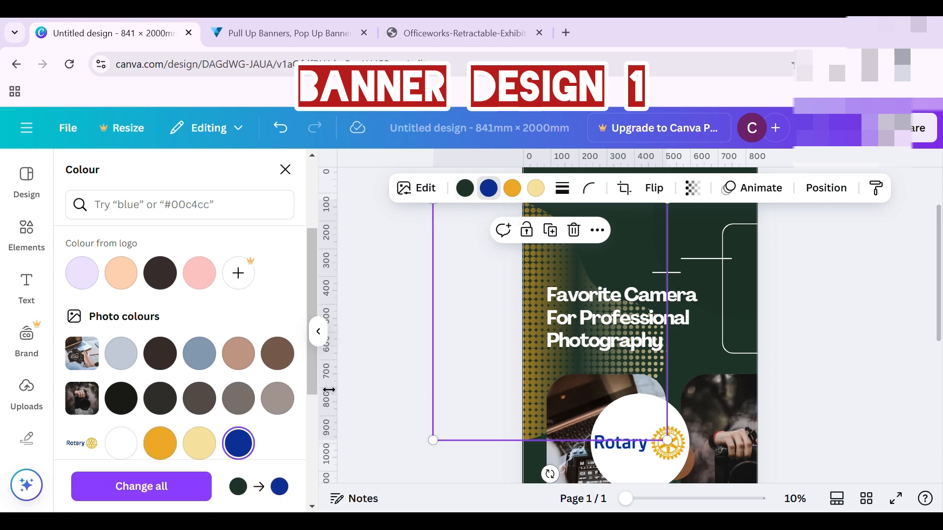
click(176, 496)
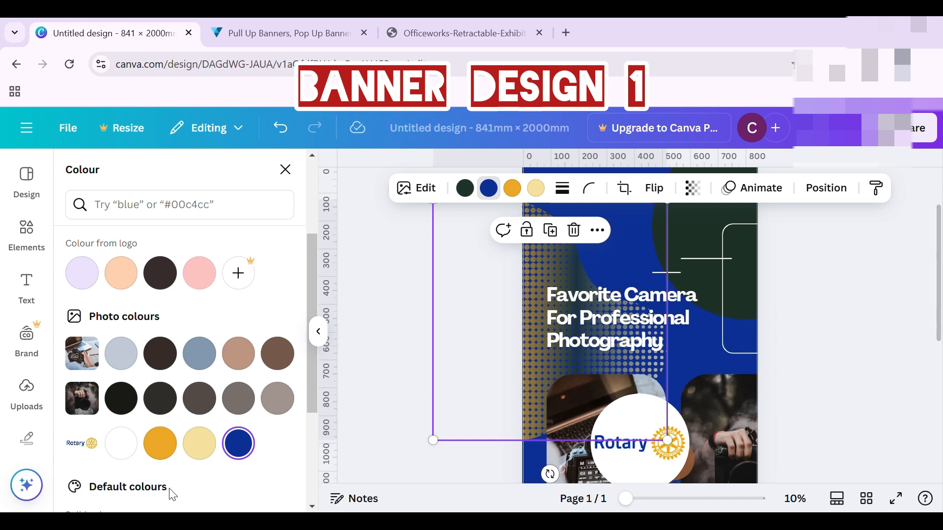
click(122, 448)
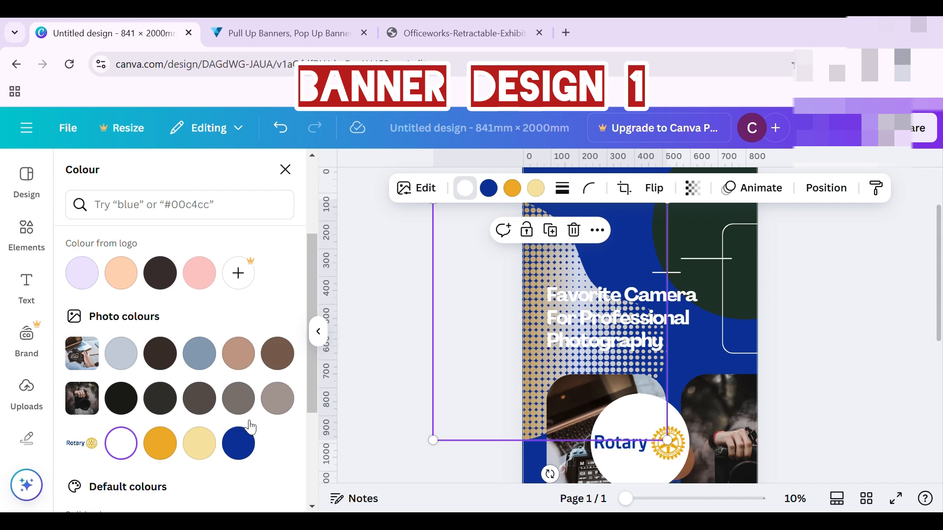
Change the halftone graphic's second colour to white and apply the replacement to the whole design
click(489, 189)
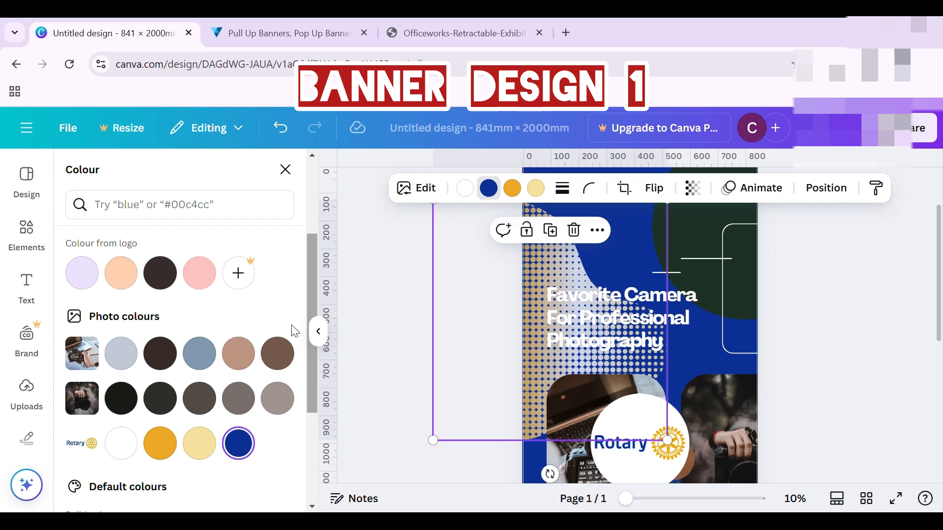
click(123, 444)
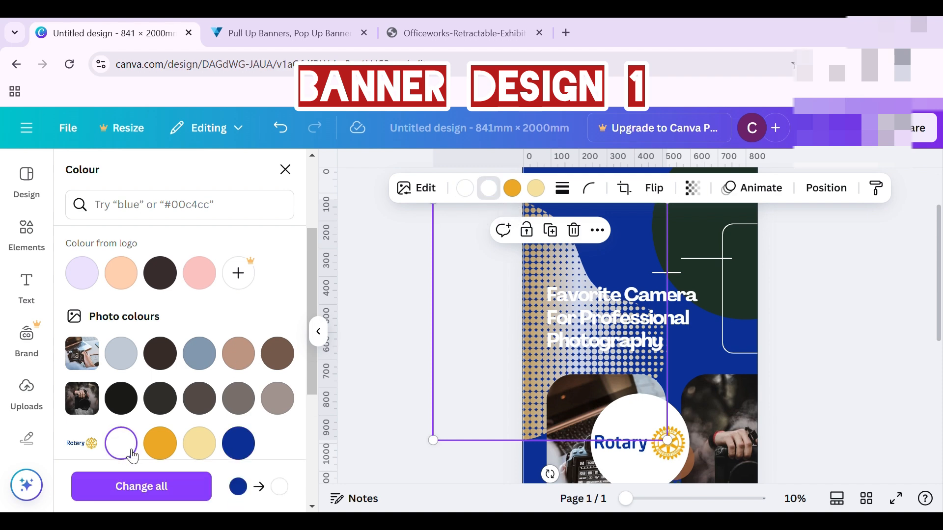
click(139, 491)
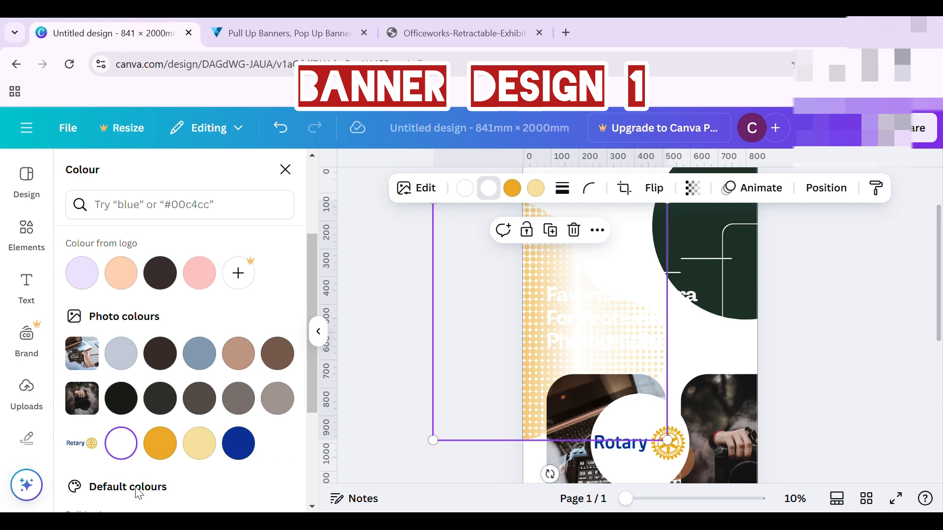
Set the halftone graphic's third and fourth colours to the Rotary logo's blue
click(512, 188)
click(239, 443)
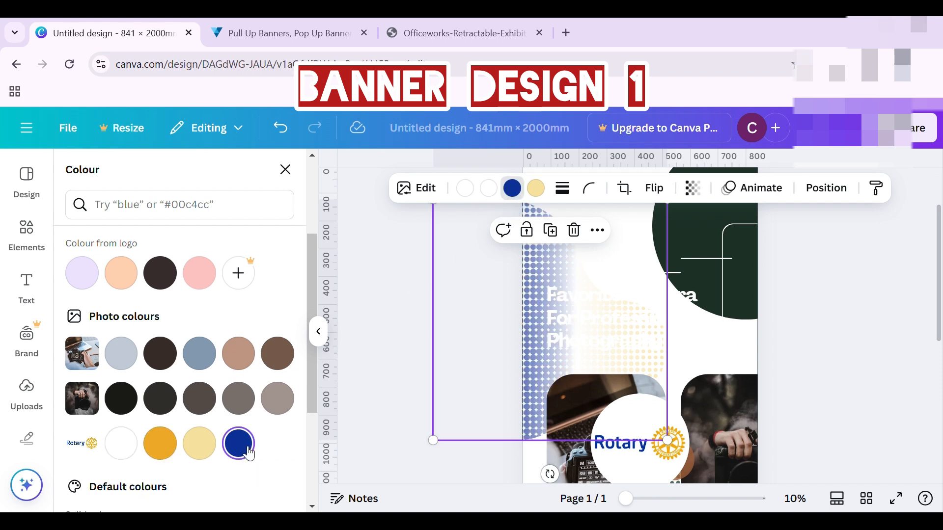
click(536, 188)
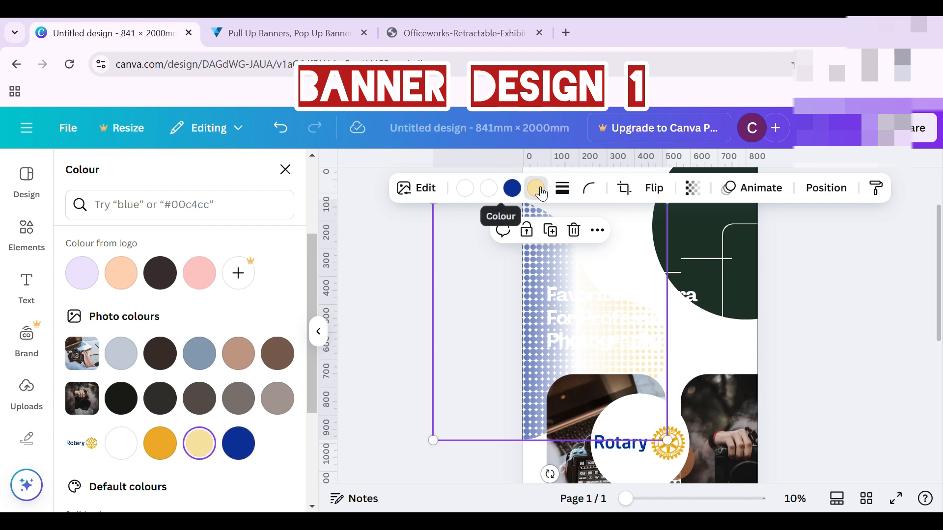
click(252, 448)
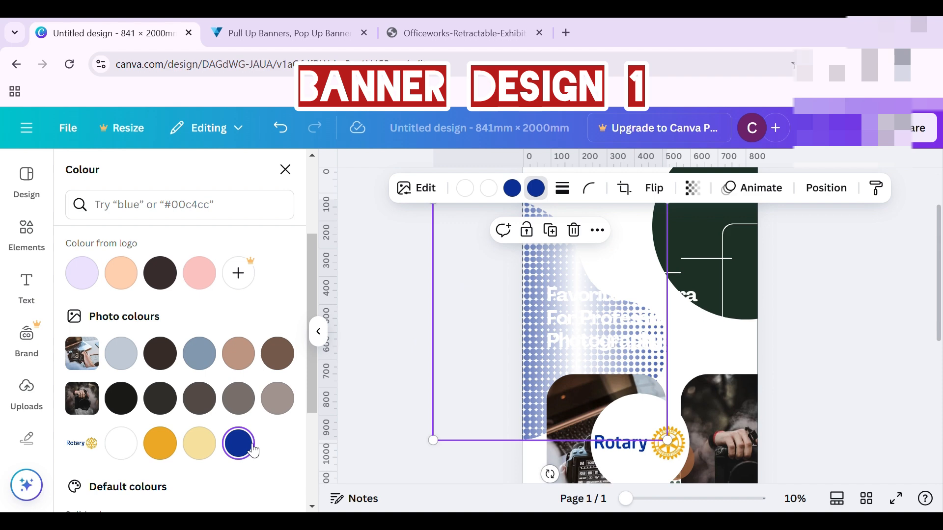
click(844, 358)
Recolour the "Favorite Camera For Professional Photography" heading to blue #0c3096 and apply the colour change throughout the design
click(605, 322)
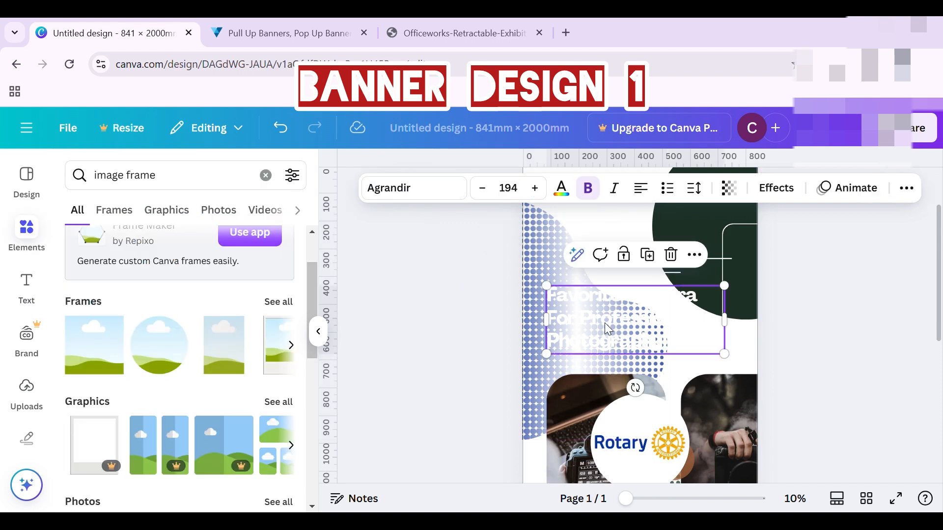
click(35, 289)
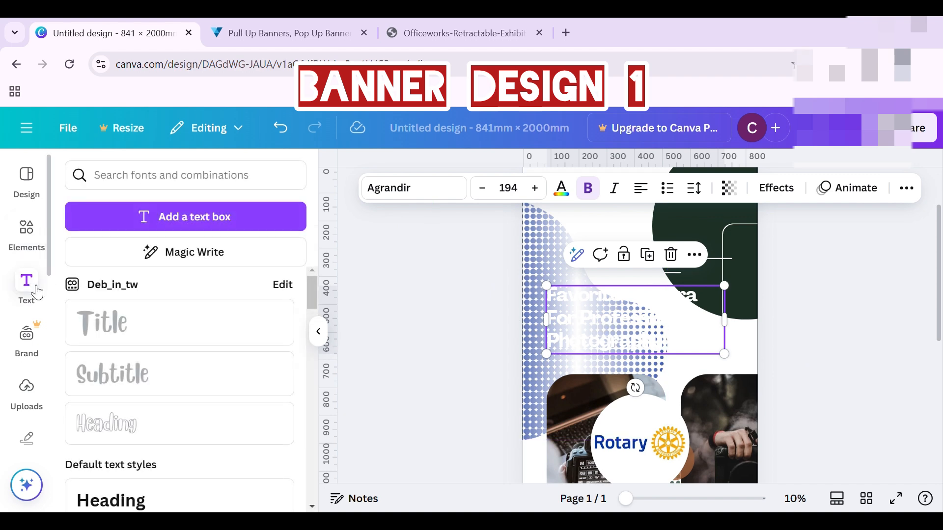
click(561, 188)
click(172, 289)
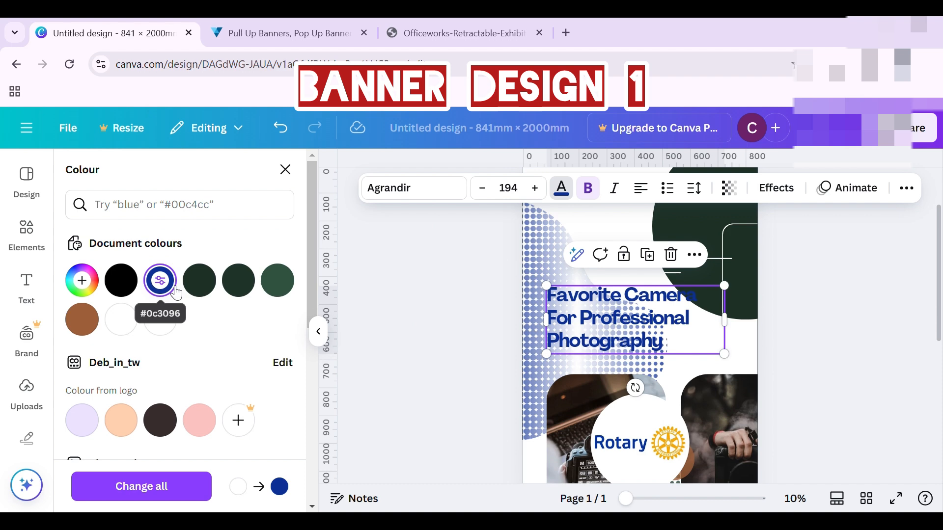
click(152, 481)
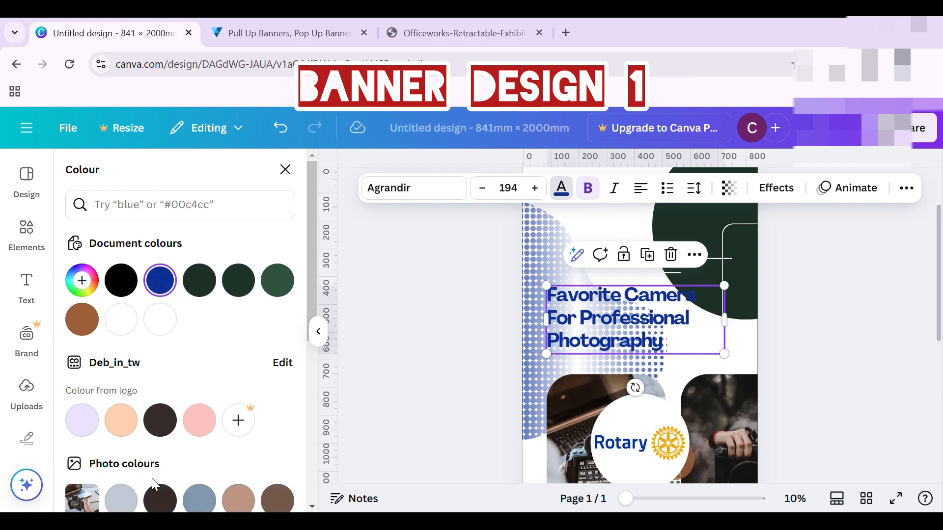
click(840, 405)
Fill the dark green circle in the banner's upper corner with the Rotary logo's blue
scroll(840, 404, up, 2)
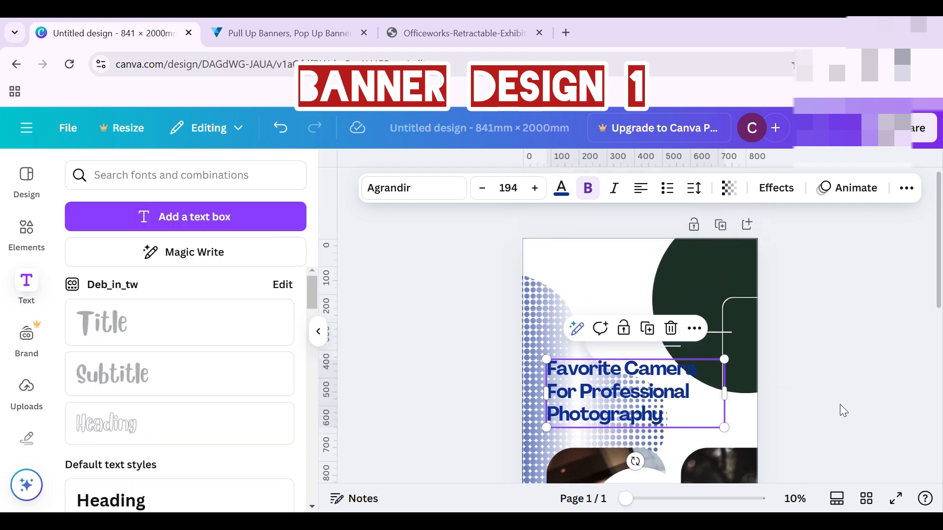
click(727, 285)
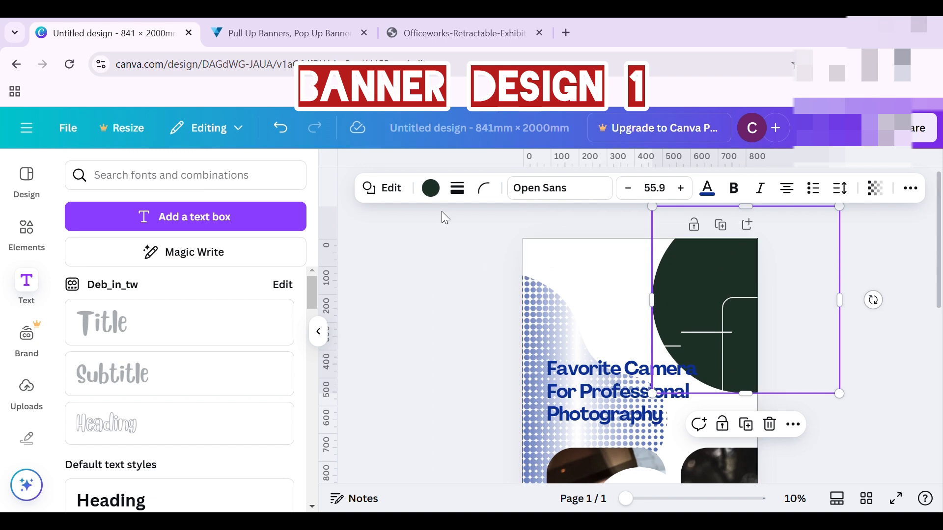
click(437, 194)
scroll(239, 417, down, 3)
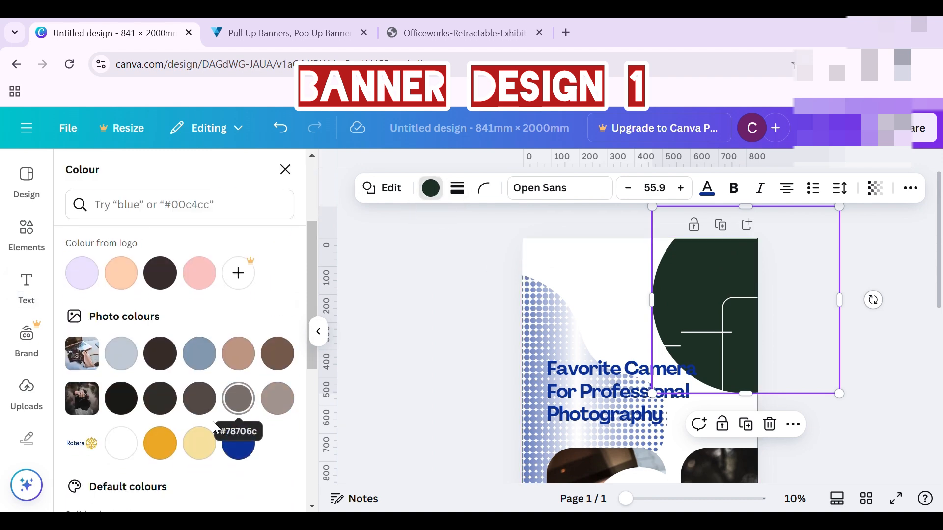
click(243, 449)
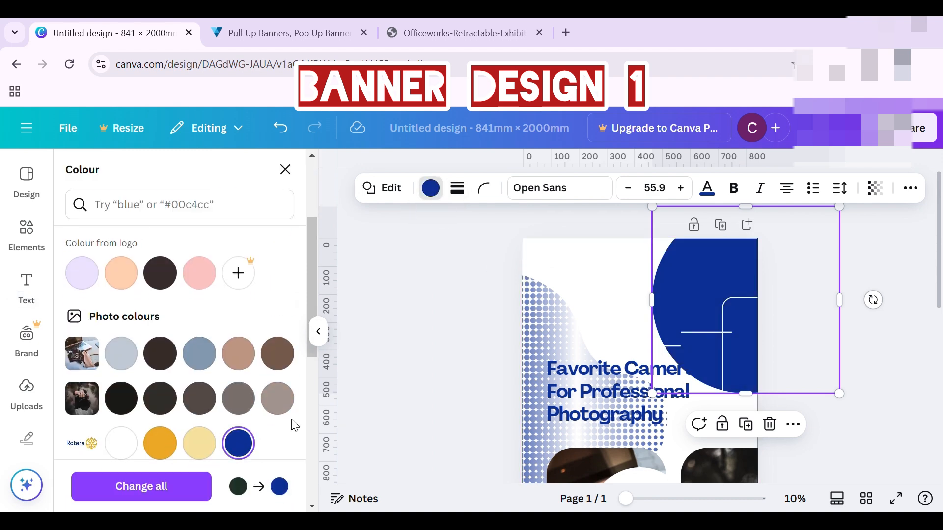
Apply the dark green to Rotary blue colour replacement throughout the whole design
click(162, 487)
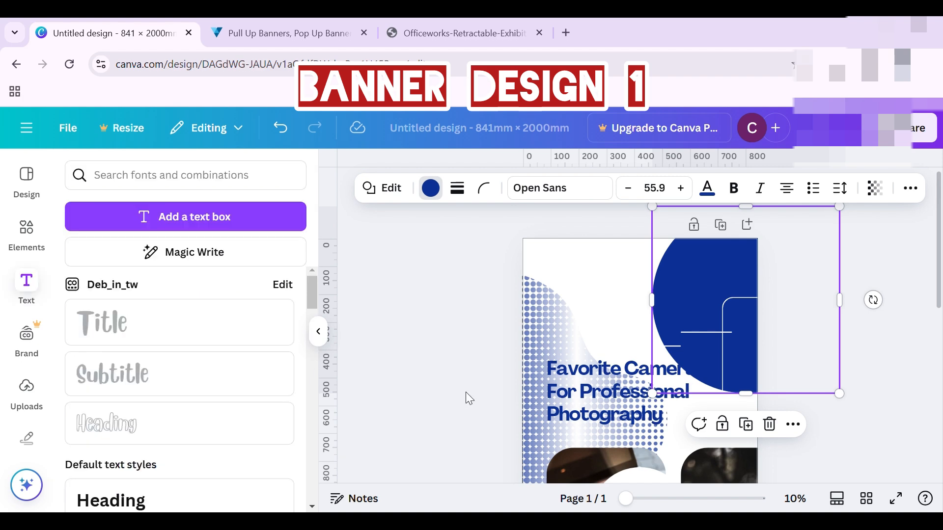
Delete the camera photos from the two rounded picture frames, keeping the empty frames
scroll(466, 392, down, 5)
click(591, 385)
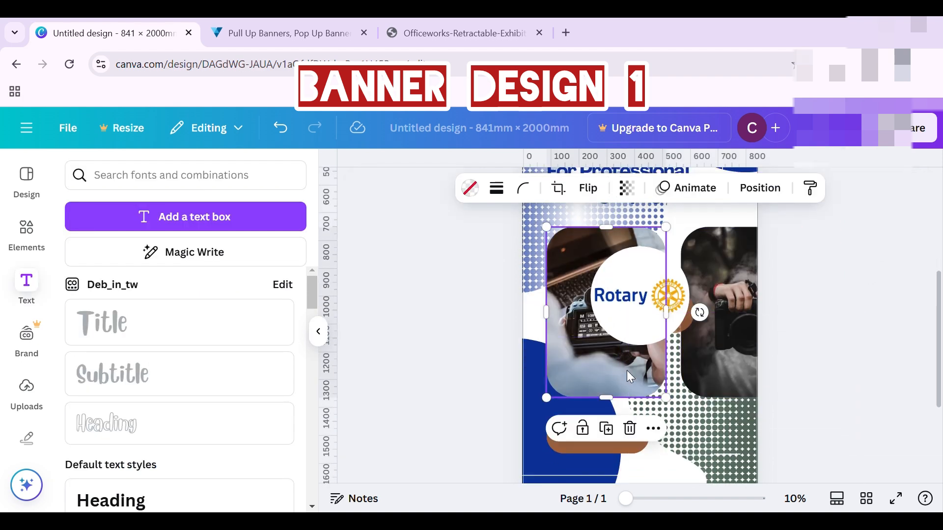
key(Delete)
click(719, 373)
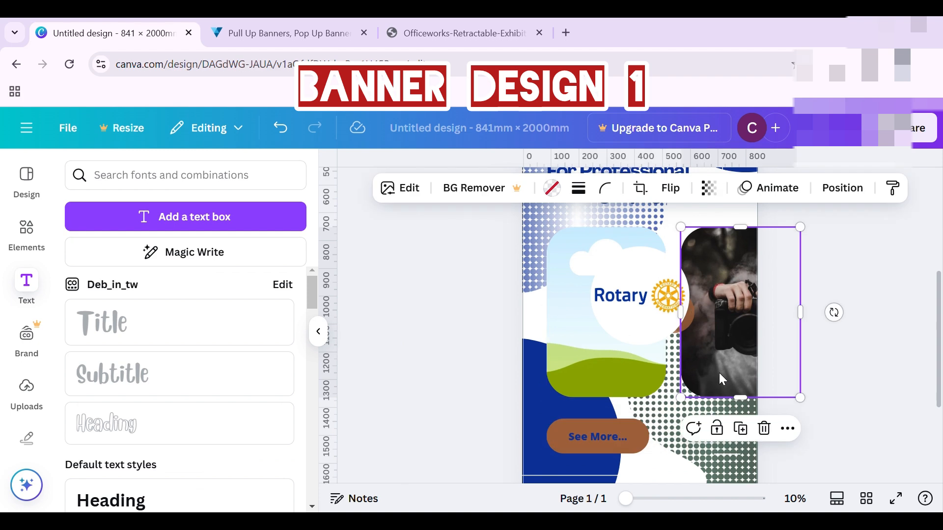
key(Delete)
click(859, 372)
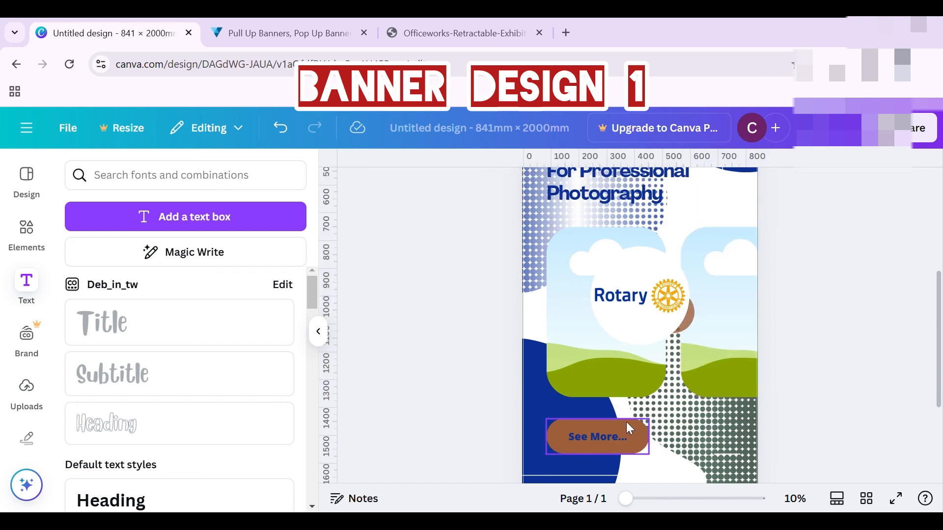
Delete the "See More..." text and its brown button, and move the Rotary logo circle to the banner's lower right area
click(599, 433)
key(Delete)
click(599, 432)
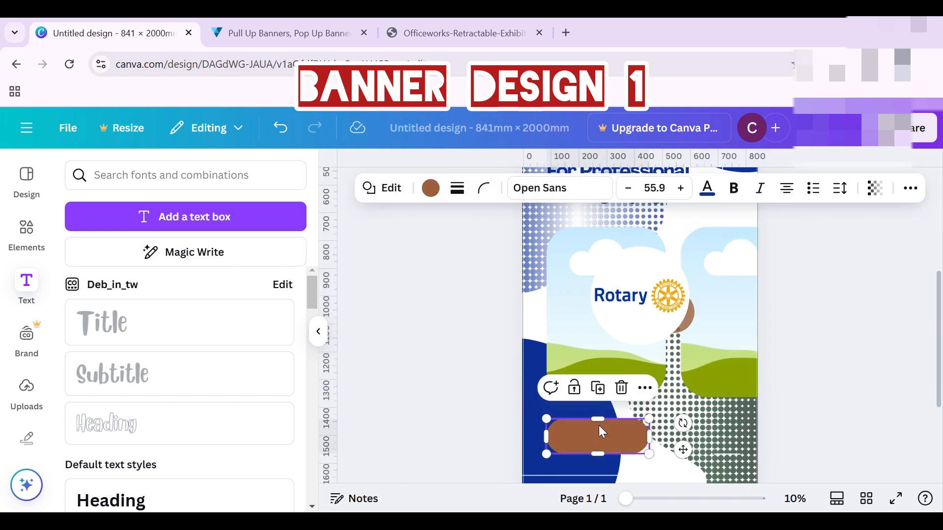
key(Delete)
drag(646, 348, 713, 481)
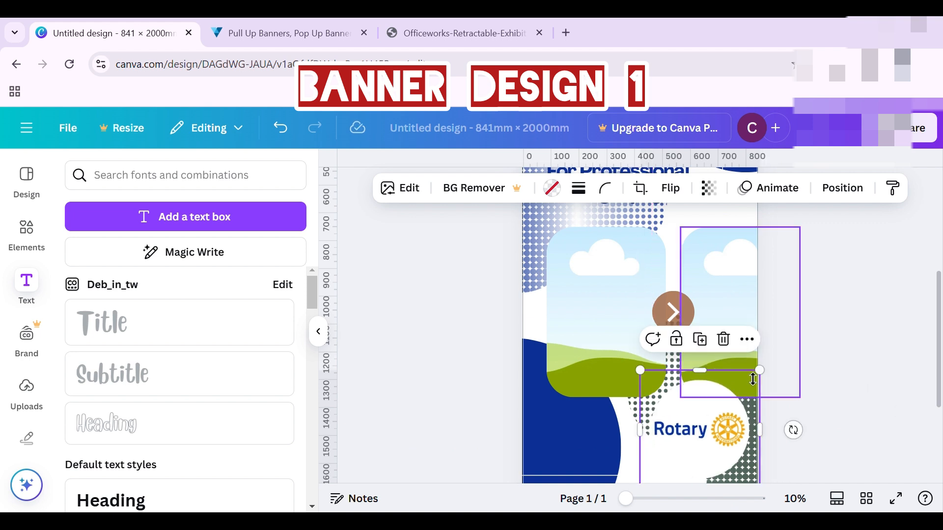
Set the lower green halftone graphic's fourth colour to the Rotary logo's pale yellow and its third colour to the logo's gold
click(634, 412)
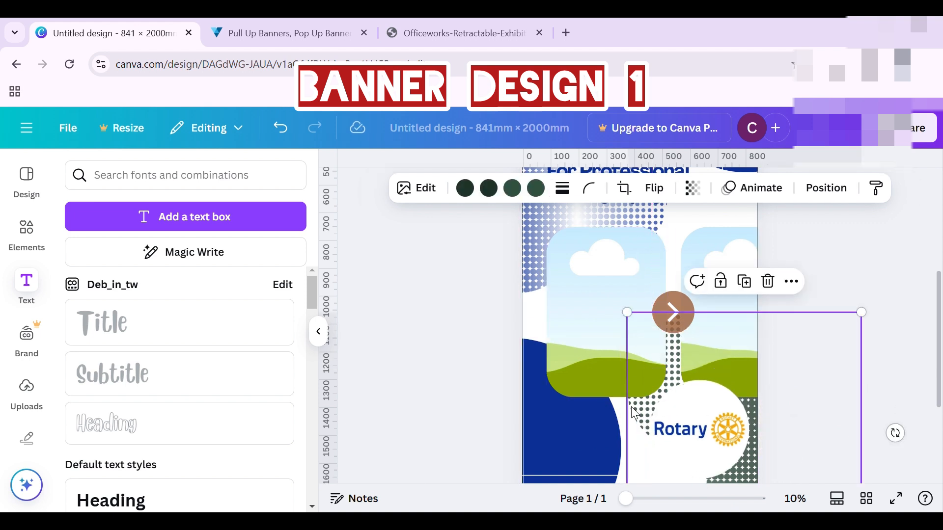
click(543, 196)
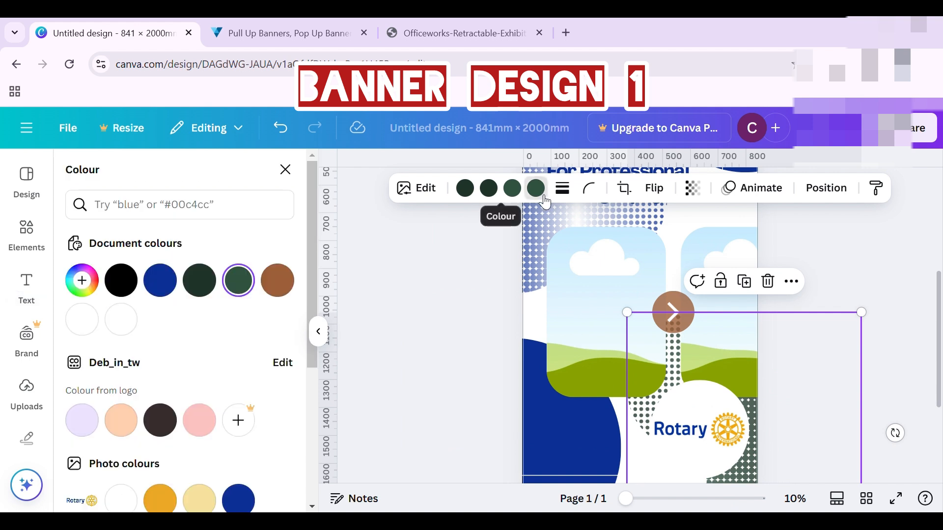
click(160, 281)
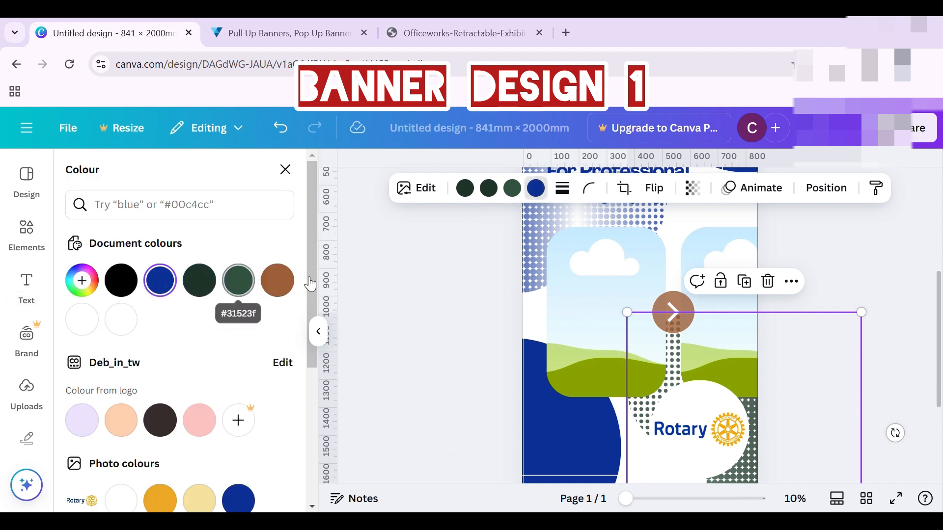
scroll(207, 371, down, 5)
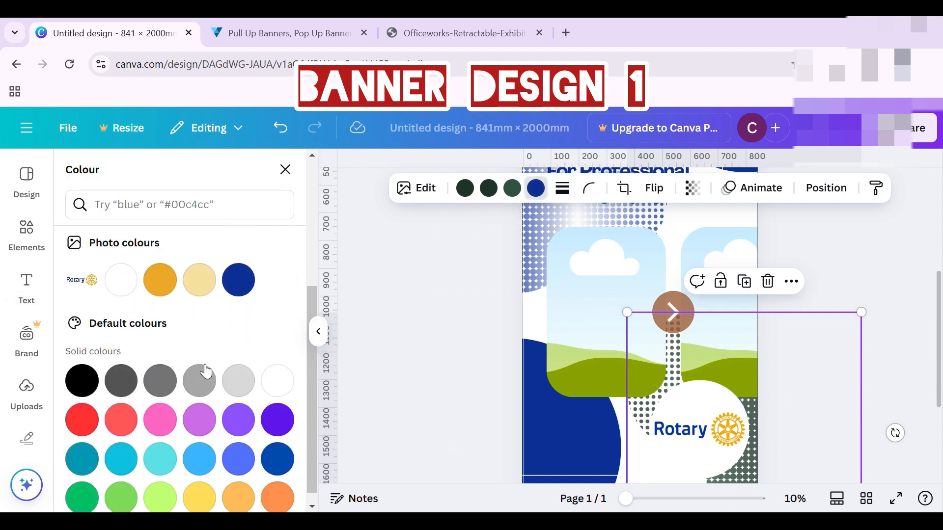
click(202, 293)
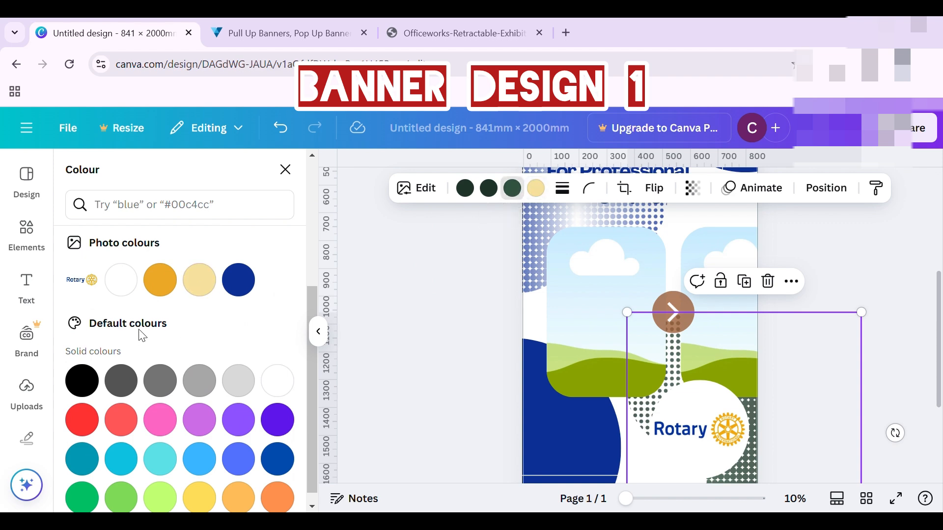
click(163, 290)
Set the lower halftone graphic's second colour to white and its first colour to the Rotary logo's blue
click(489, 188)
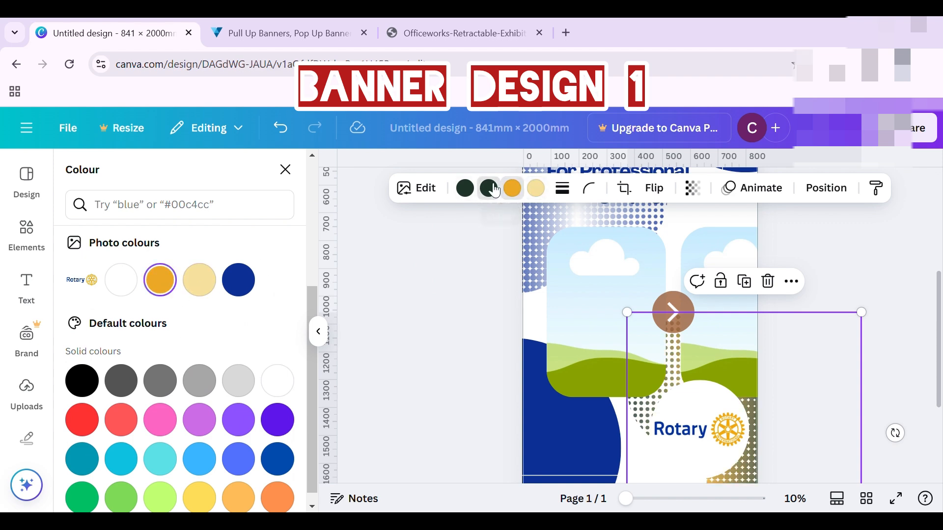
click(118, 289)
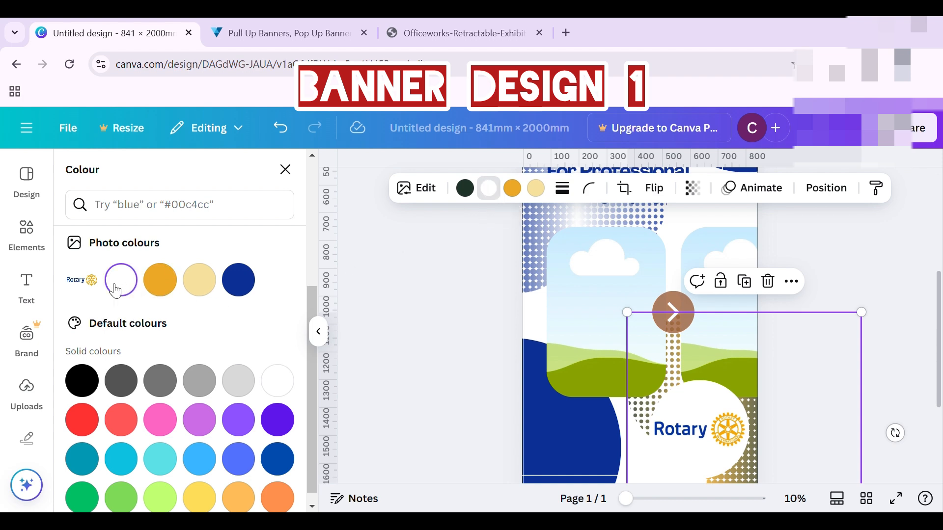
click(465, 188)
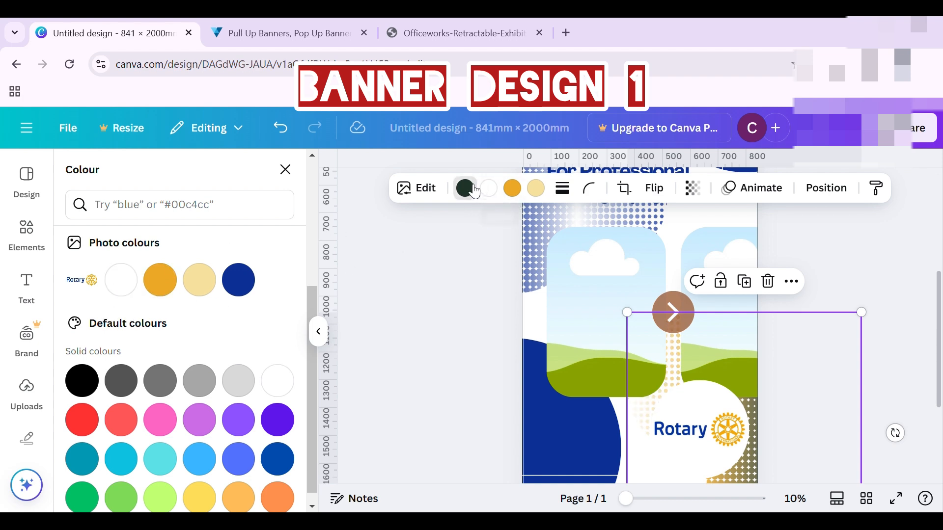
click(242, 284)
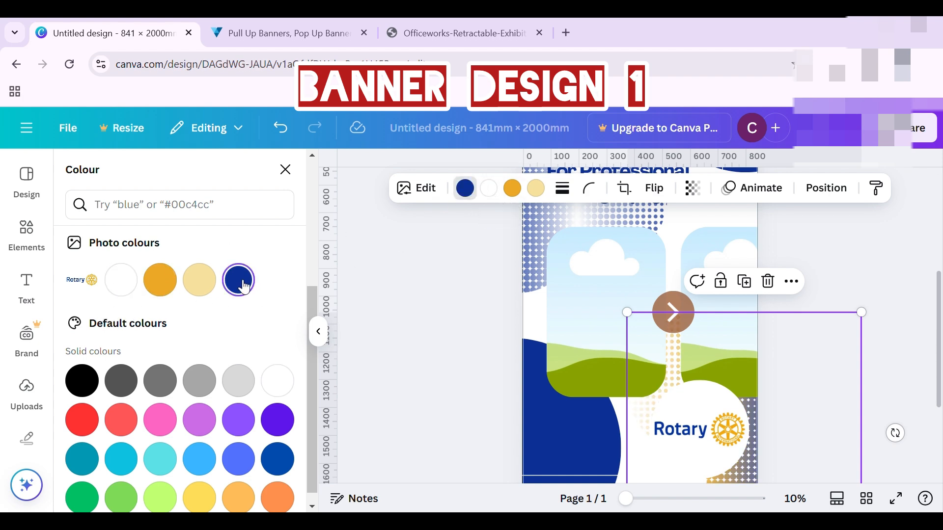
click(417, 338)
Delete the white arrow and its brown circle between the two picture frames
click(674, 310)
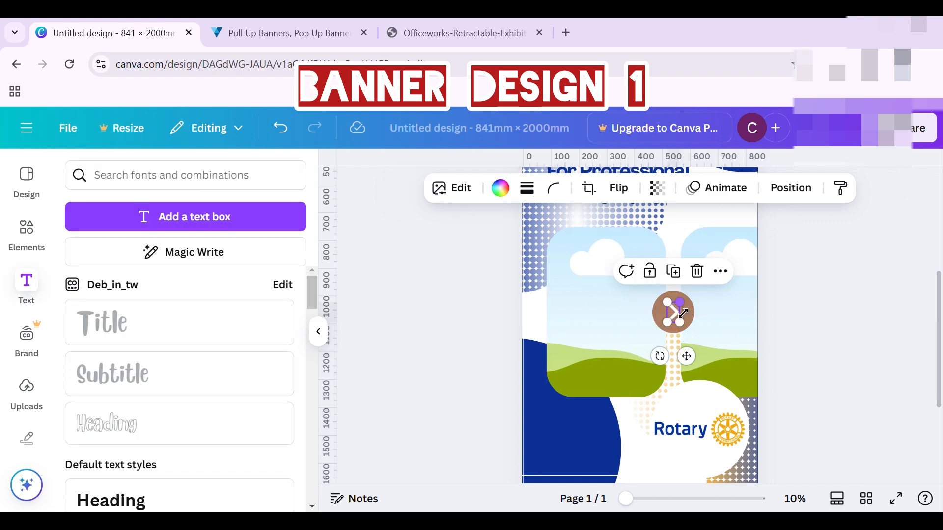
click(673, 305)
click(856, 318)
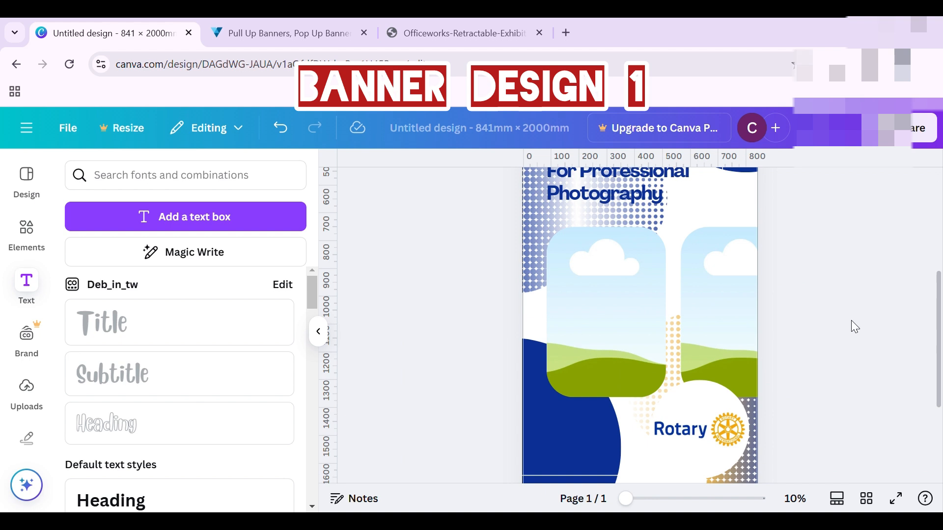
Replace the "Favorite Camera For Professional Photography" heading text with "Our Local Community Projects"
scroll(853, 326, up, 5)
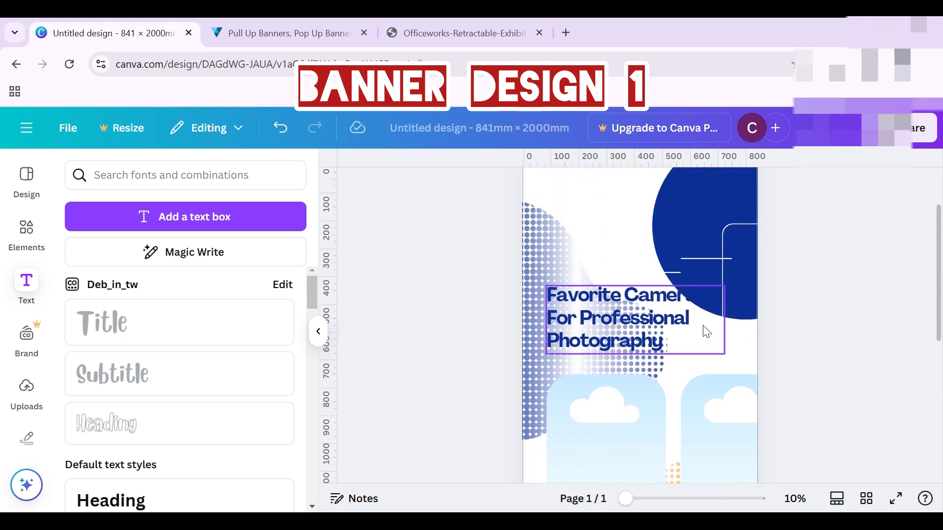
click(641, 329)
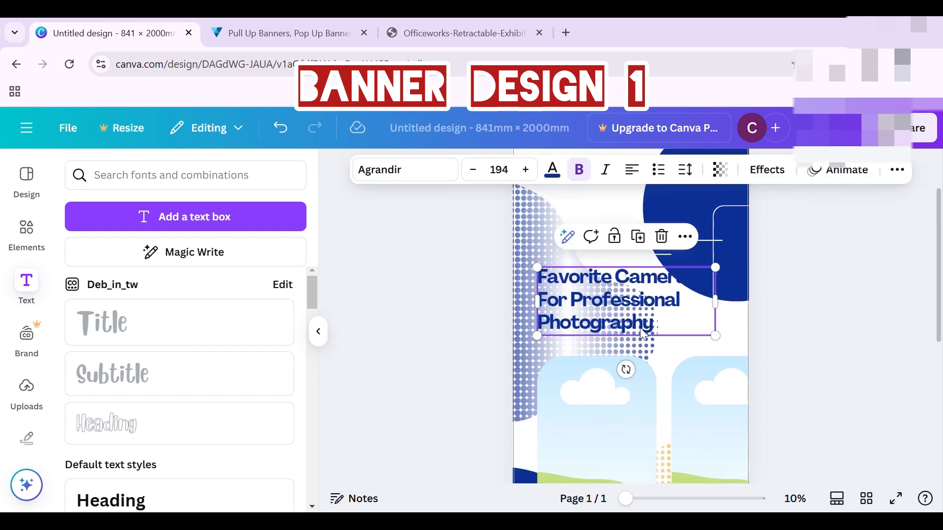
double_click(687, 334)
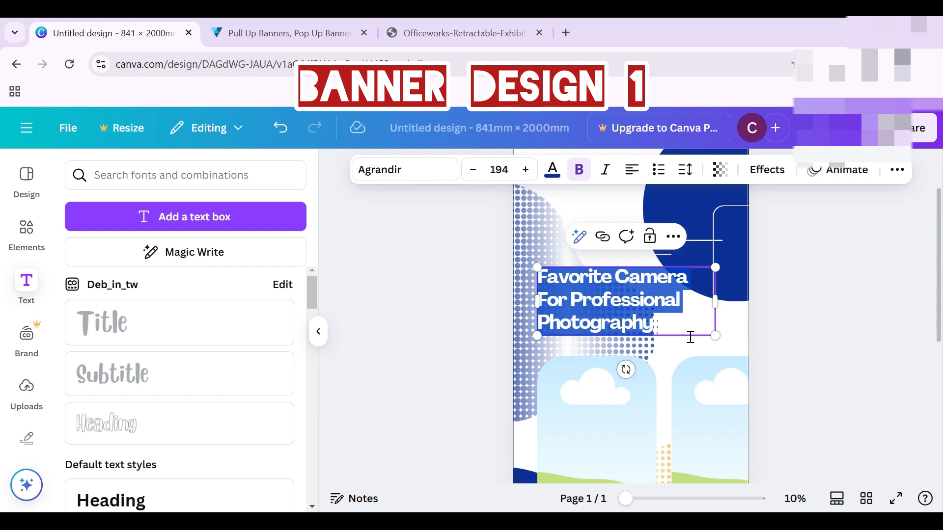
text(Our)
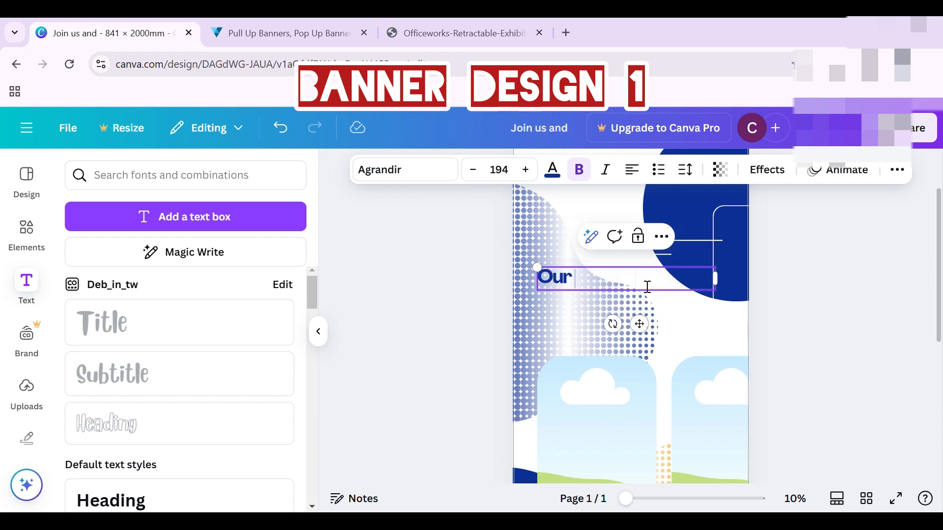
text( Local Com)
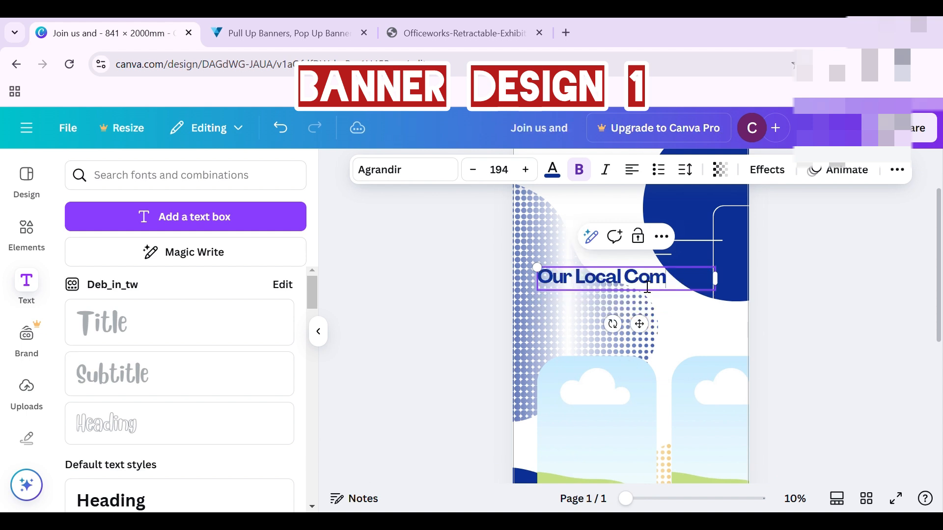
text(munity Pr)
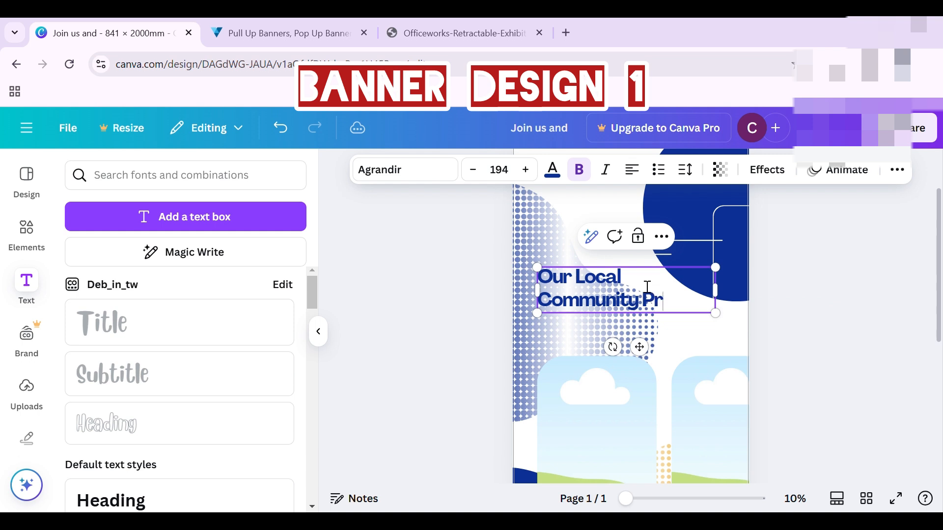
text(ojects)
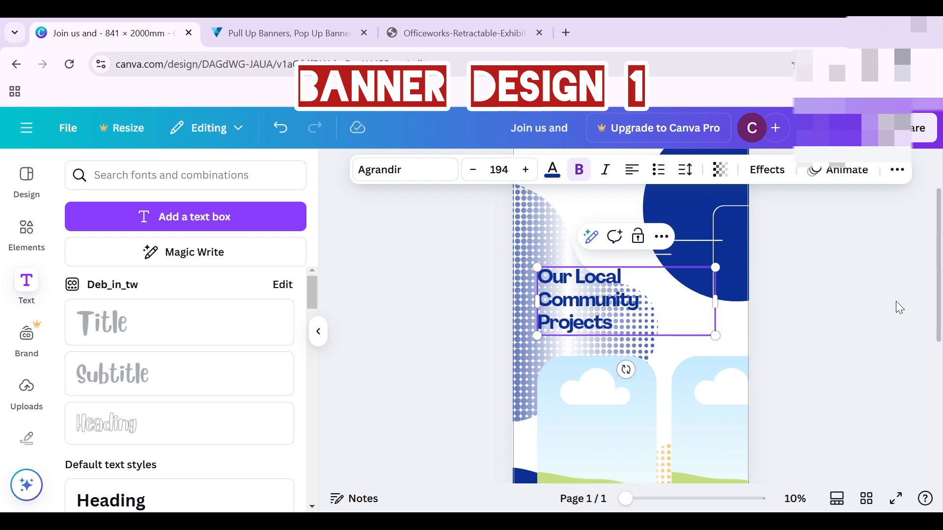
scroll(941, 304, up, 2)
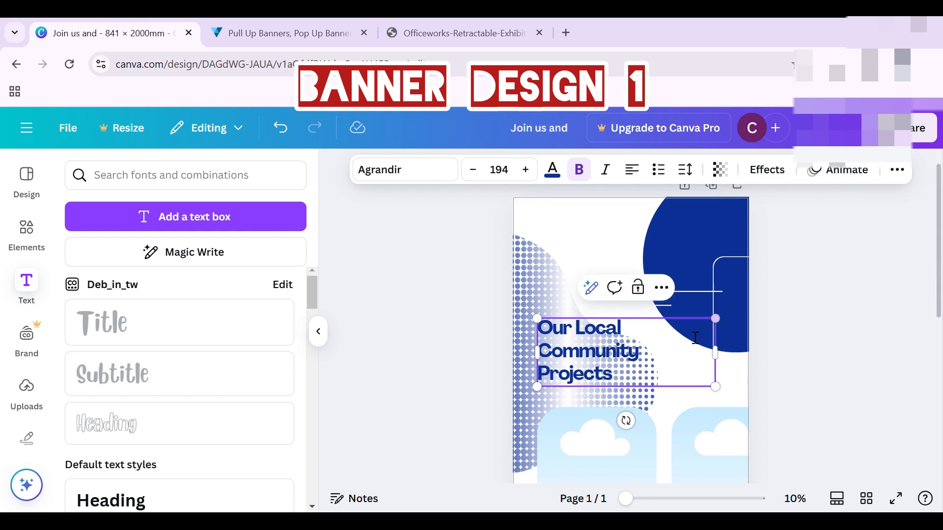
click(854, 371)
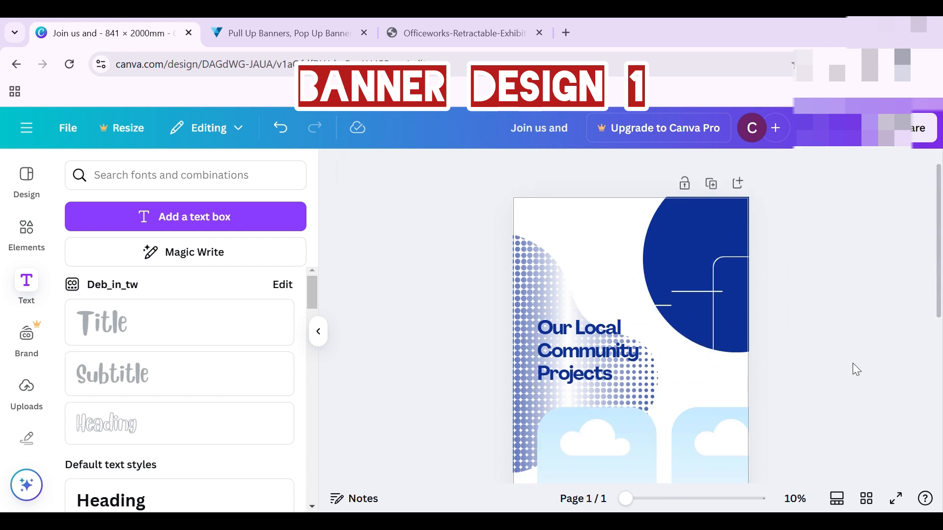
Move the "Our Local Community Projects" heading to the banner's upper left corner and widen its text box to fit two lines
drag(626, 366, 620, 257)
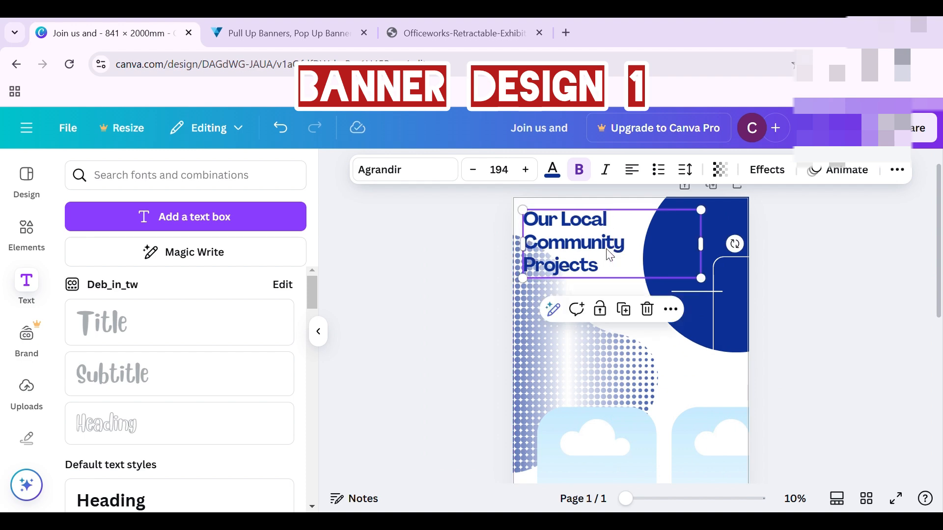
drag(701, 244, 735, 249)
Recolour the large blue circle in the banner's upper corner to gold #eca926, trying pale yellow #f7e19e for comparison
click(693, 278)
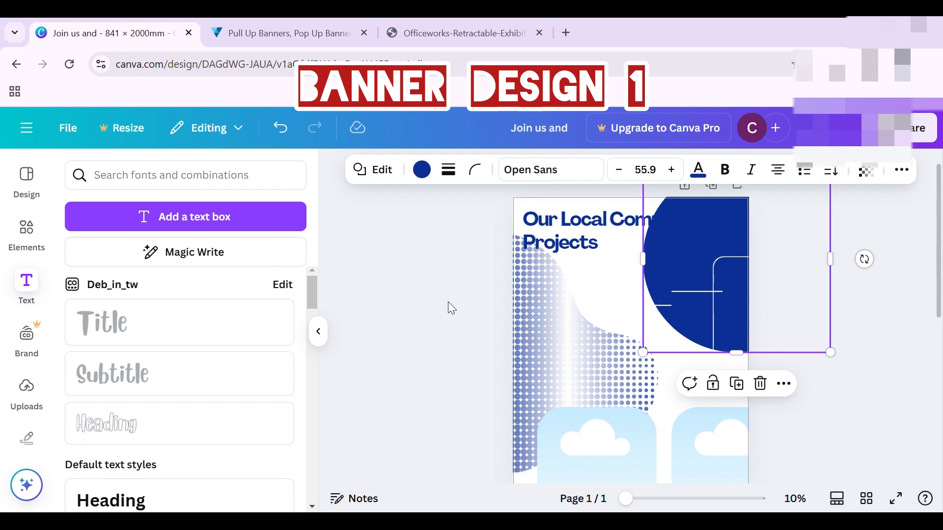
click(423, 171)
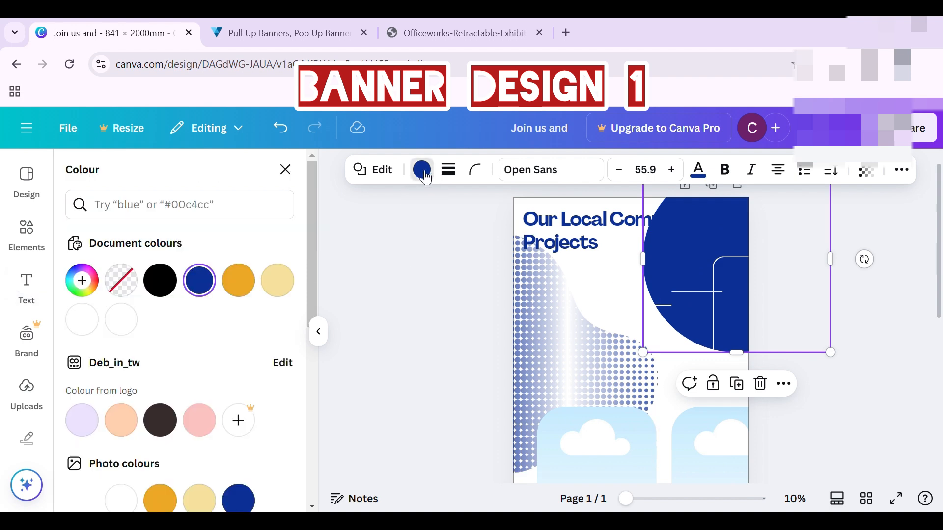
click(251, 282)
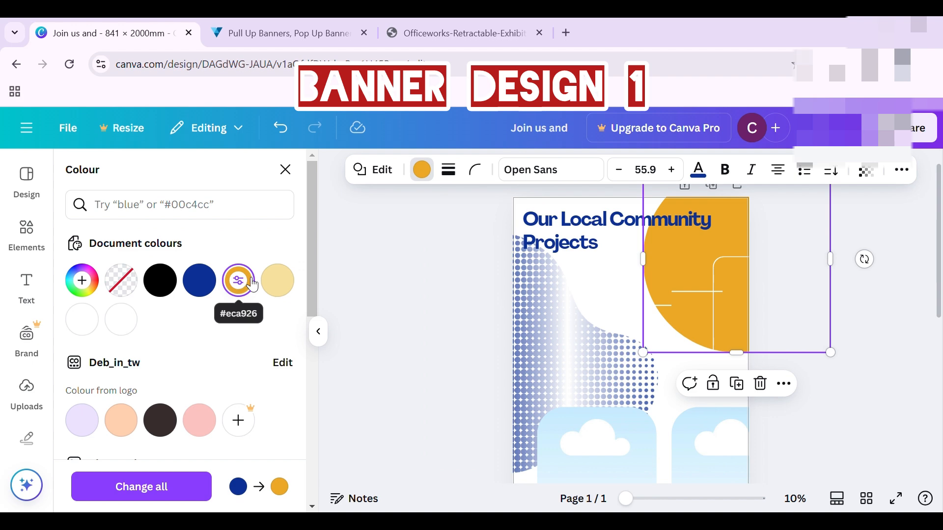
click(278, 280)
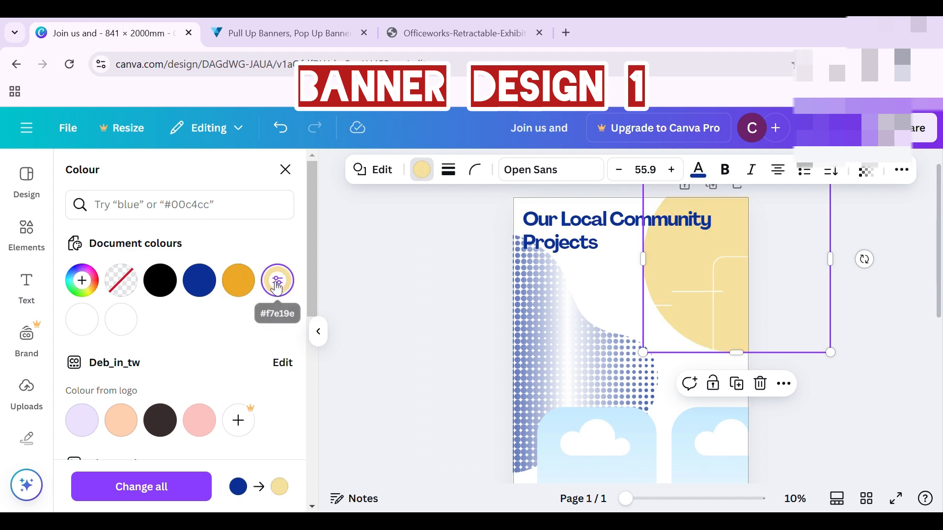
click(241, 283)
click(428, 294)
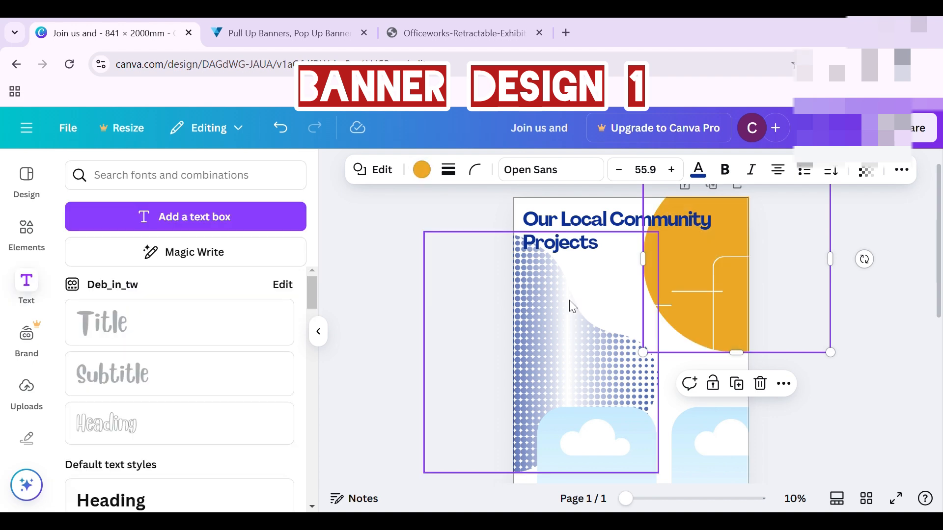
click(879, 400)
Insert a line break before "Community" in the heading so "Community Projects" sits on the second line
click(629, 222)
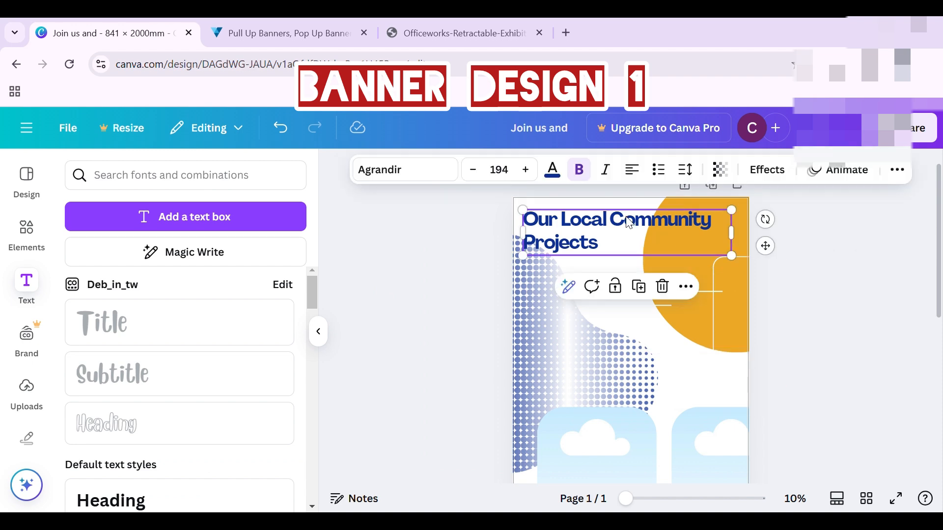
click(620, 223)
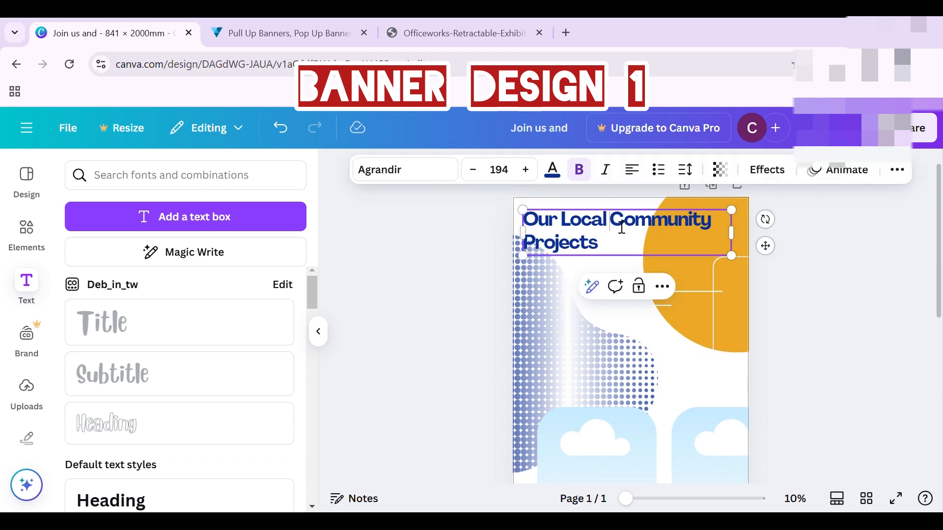
key(Return)
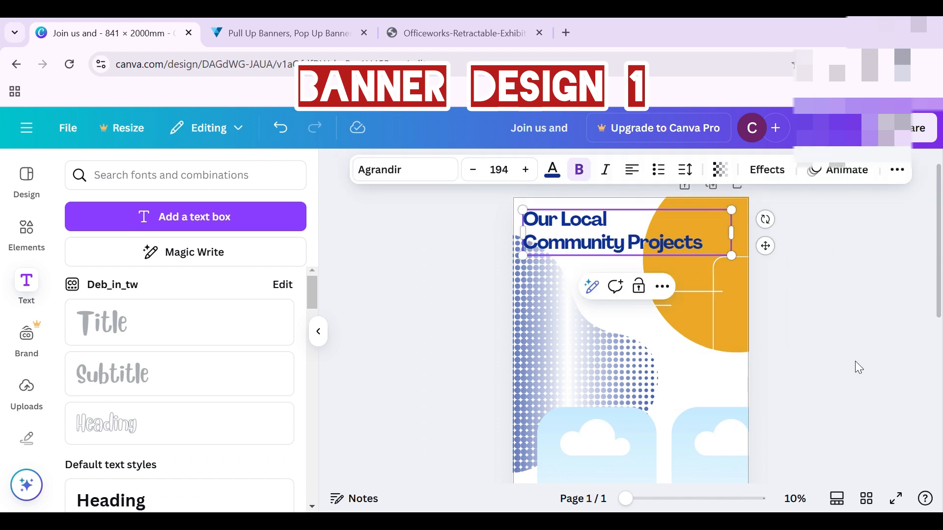
Move the "Our Local Community Projects" heading slightly down and inward from the banner's left edge
click(856, 361)
click(599, 245)
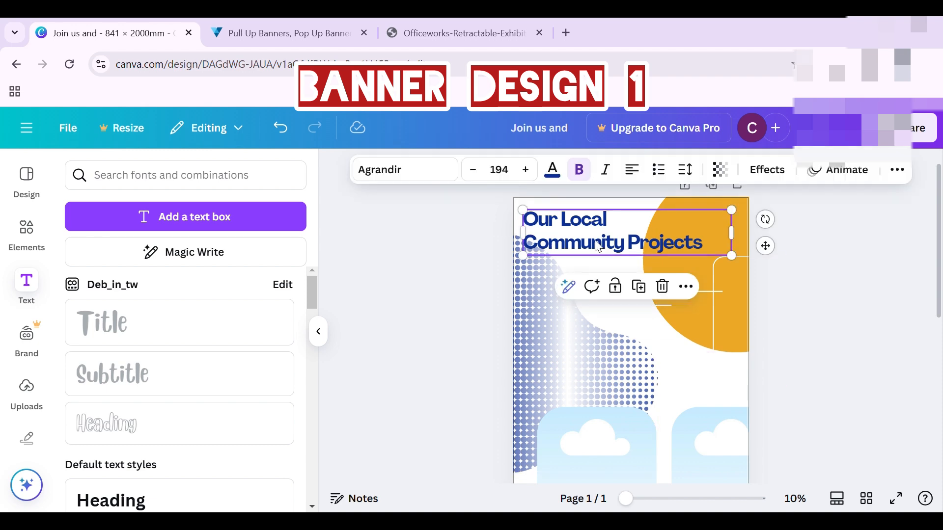
click(627, 252)
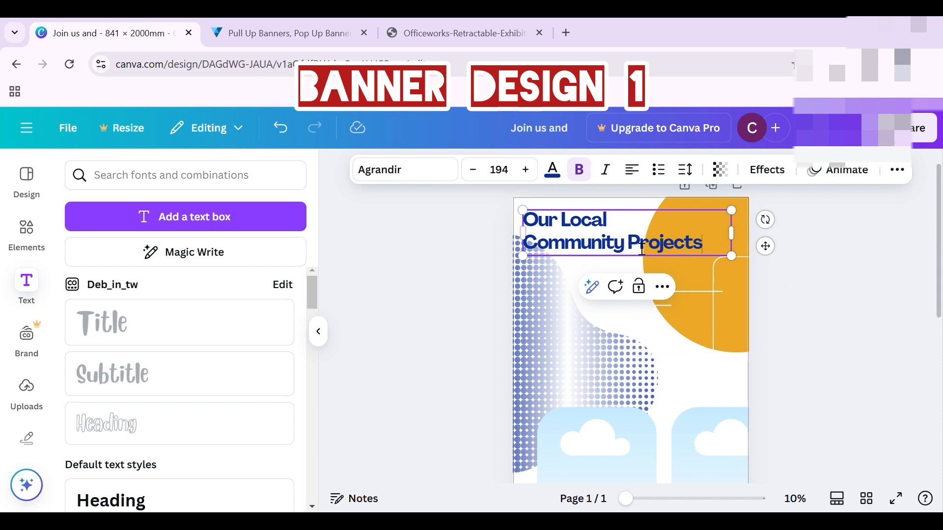
click(753, 280)
click(641, 249)
drag(641, 248, 647, 265)
click(879, 339)
Move the left photo frame up so it sits near the heading in the banner's upper left half
scroll(875, 340, down, 3)
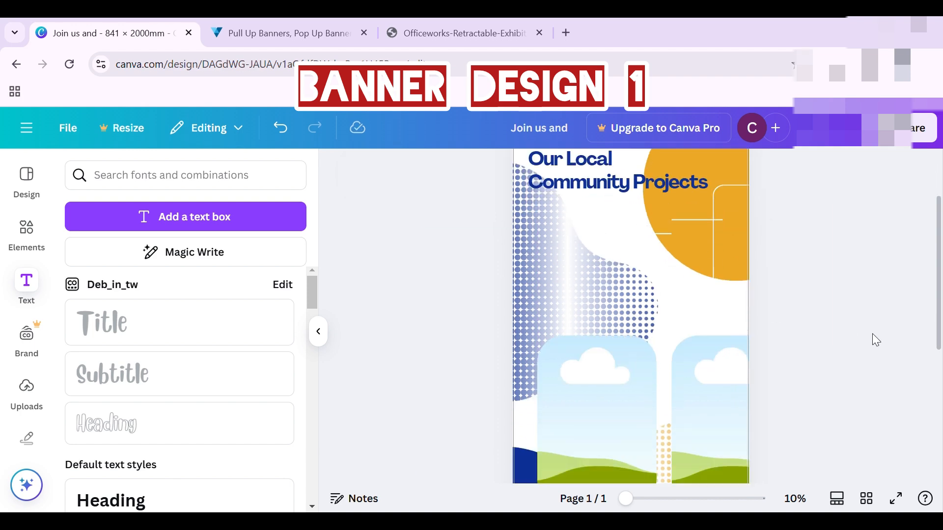
scroll(875, 340, down, 2)
drag(633, 331, 628, 211)
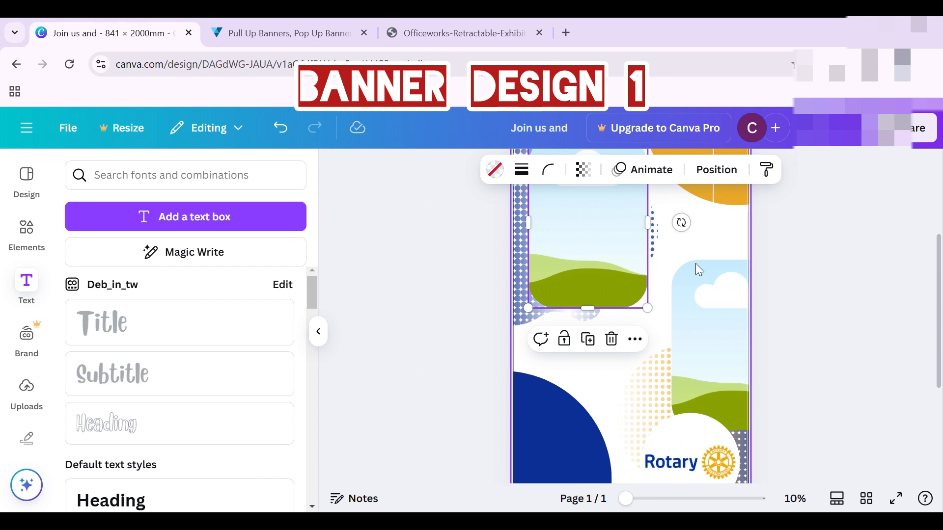
Place the Rotary logo over the blue circle on the banner's lower left and set the right photo frame beside it
drag(717, 351, 698, 327)
drag(693, 439, 573, 405)
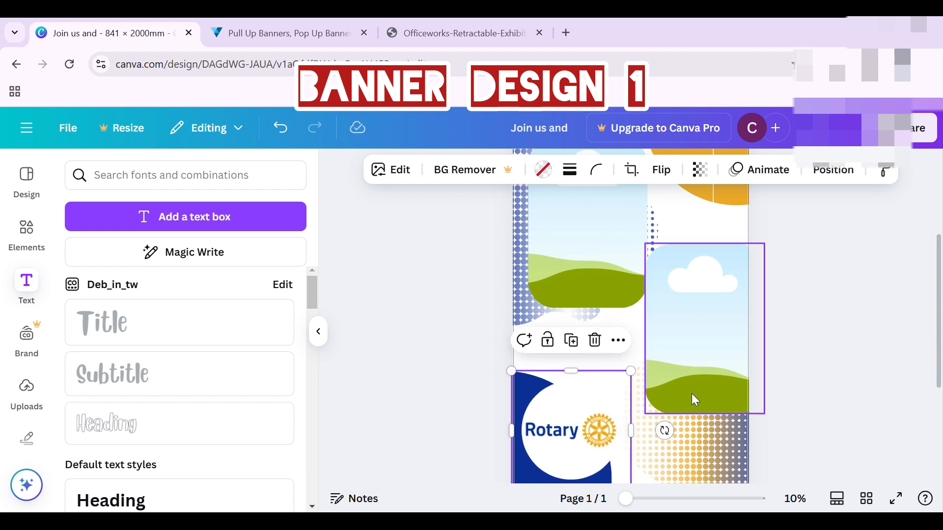
drag(693, 396, 691, 457)
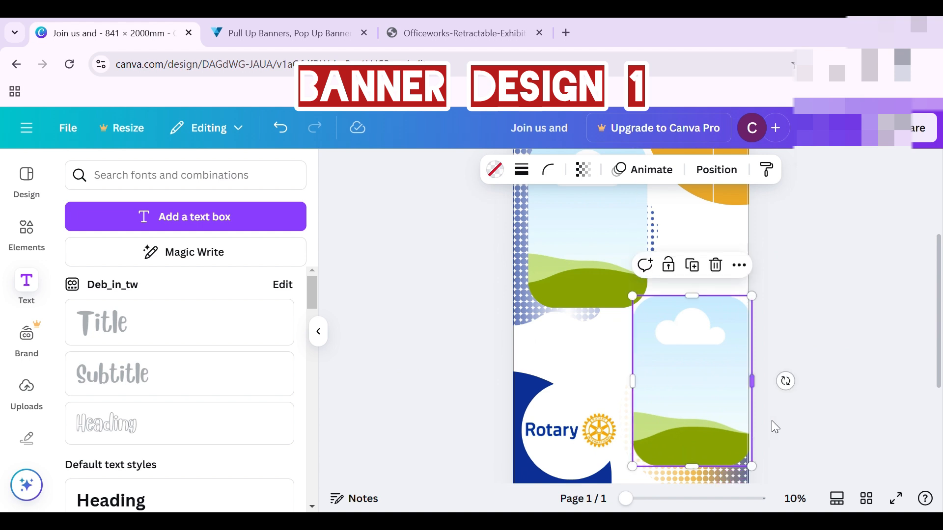
click(882, 397)
Nudge the upper photo frame slightly left and up below the heading and review the full banner layout
scroll(879, 393, up, 2)
scroll(880, 393, up, 2)
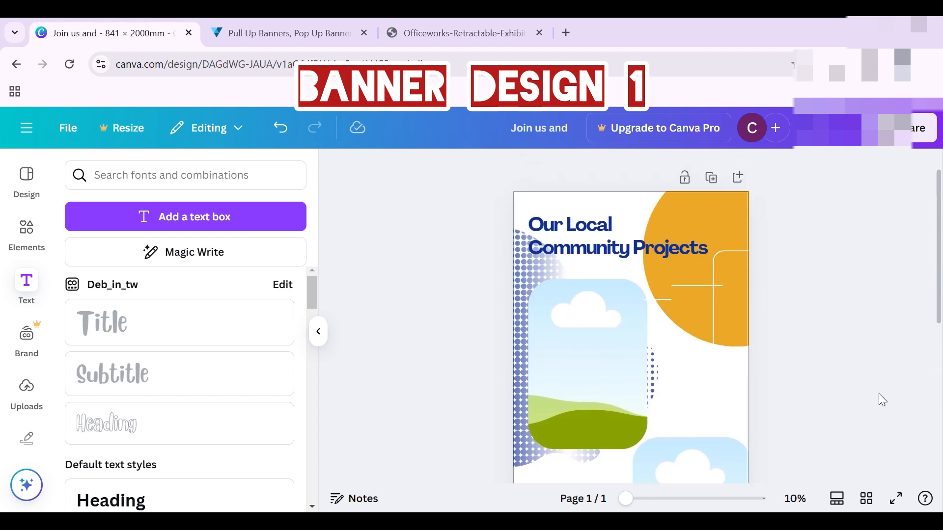
drag(613, 397, 599, 388)
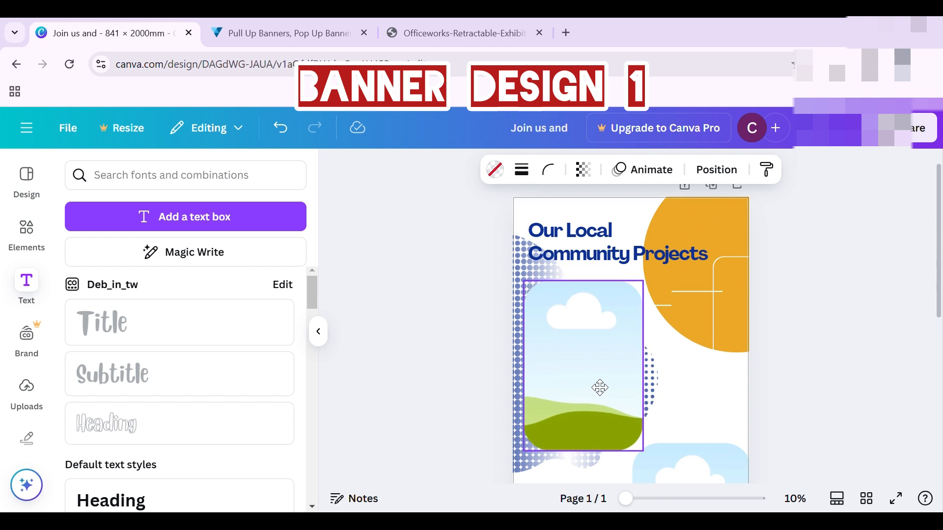
scroll(830, 385, down, 5)
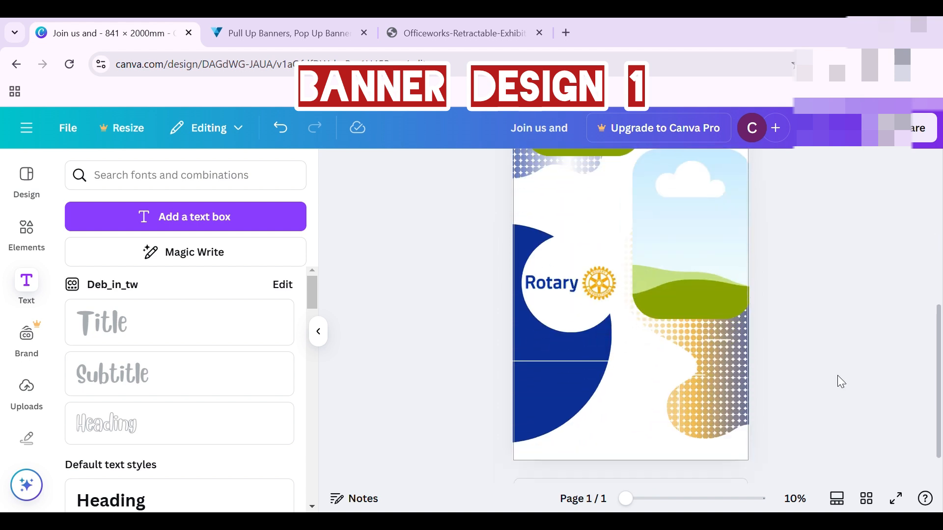
scroll(837, 376, up, 5)
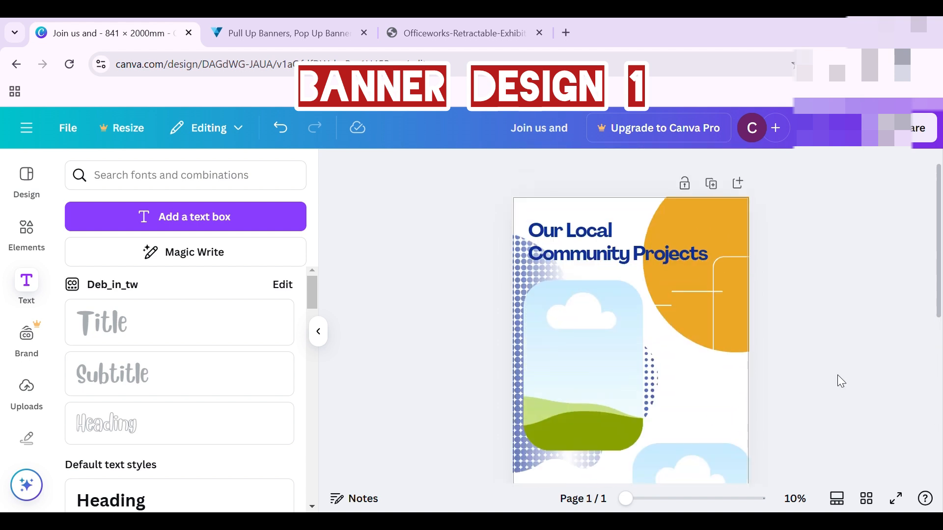
scroll(828, 341, down, 2)
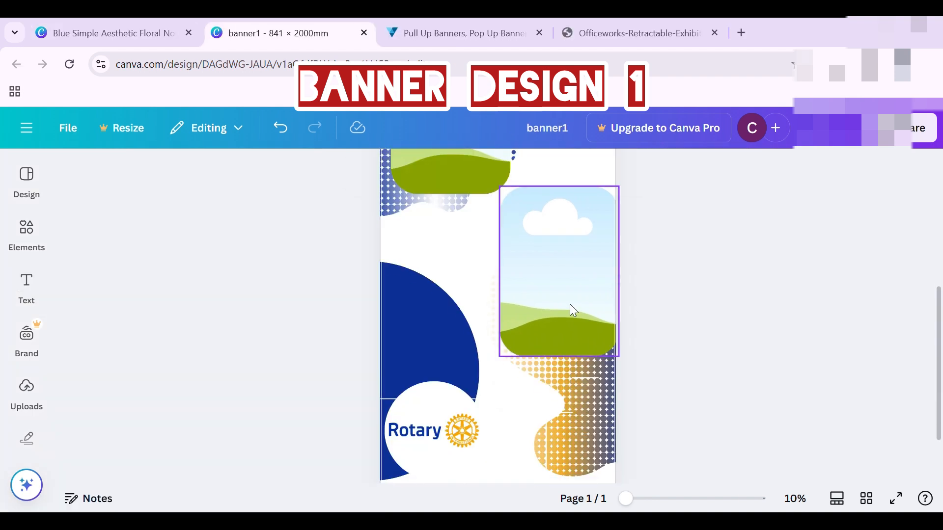
Duplicate the right photo frame and place the copy below it in the banner's lower right corner
click(570, 304)
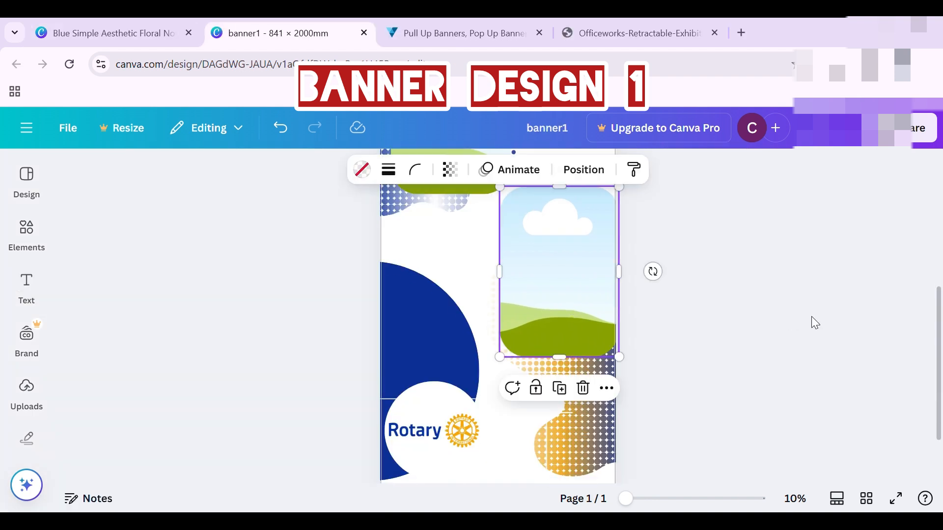
click(437, 252)
key(ctrl+v)
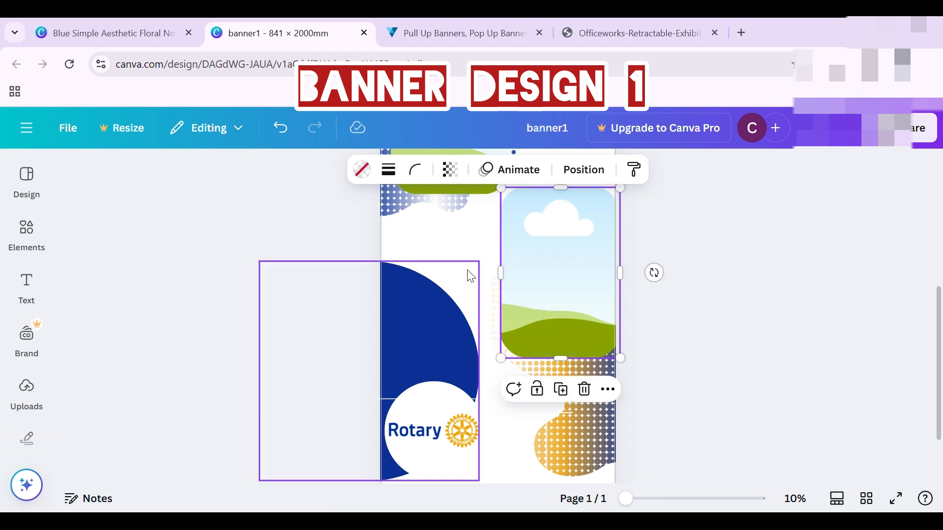
drag(564, 295, 554, 442)
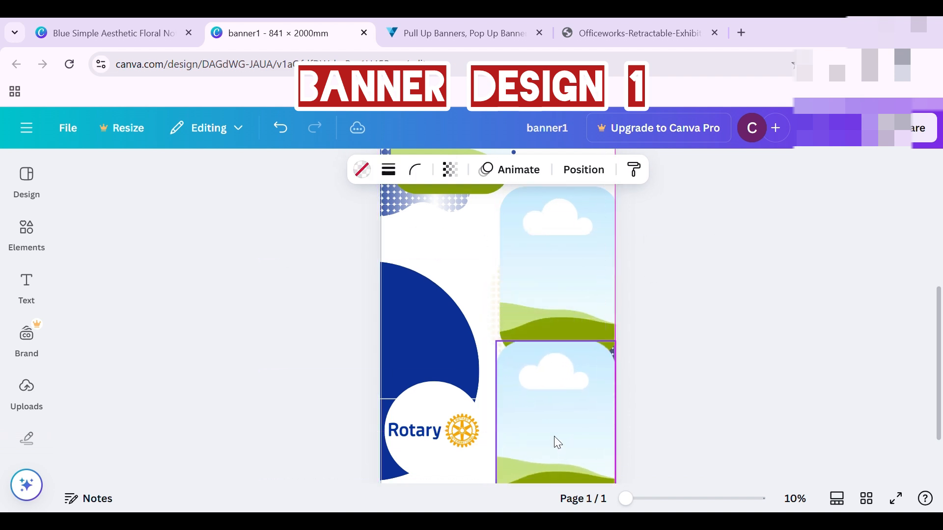
scroll(771, 327, down, 2)
scroll(771, 326, up, 2)
scroll(771, 326, down, 2)
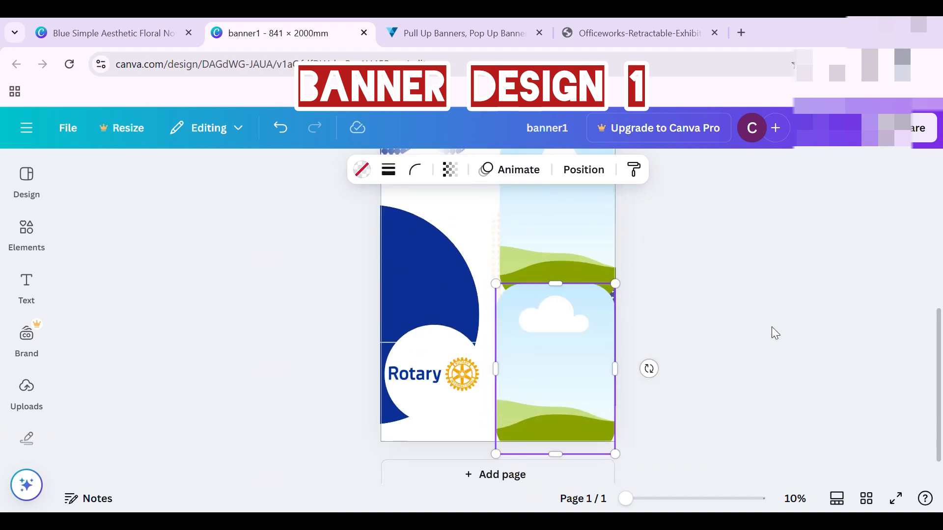
Shift the Rotary logo slightly right and arrange the lower photo frames into an overlapping diagonal cascade
drag(428, 346, 434, 354)
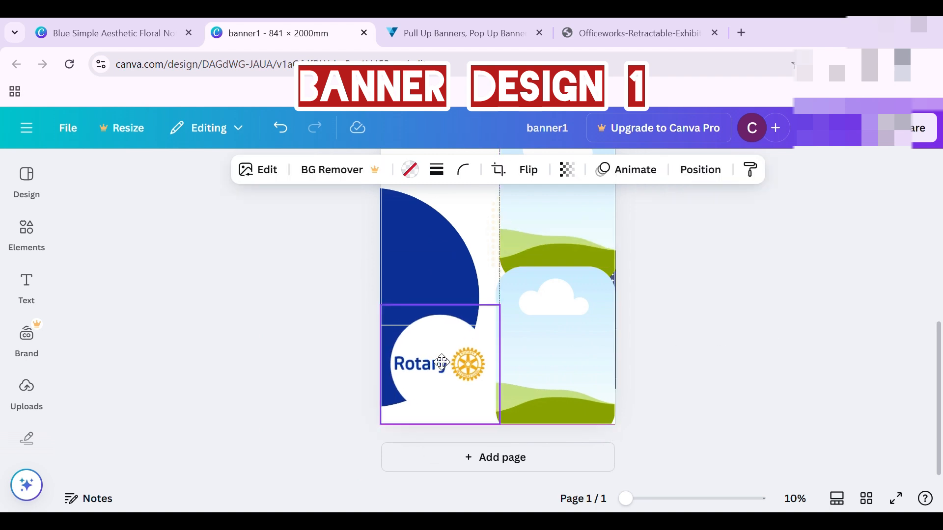
drag(548, 362, 512, 305)
scroll(733, 321, up, 3)
click(797, 332)
scroll(797, 332, up, 3)
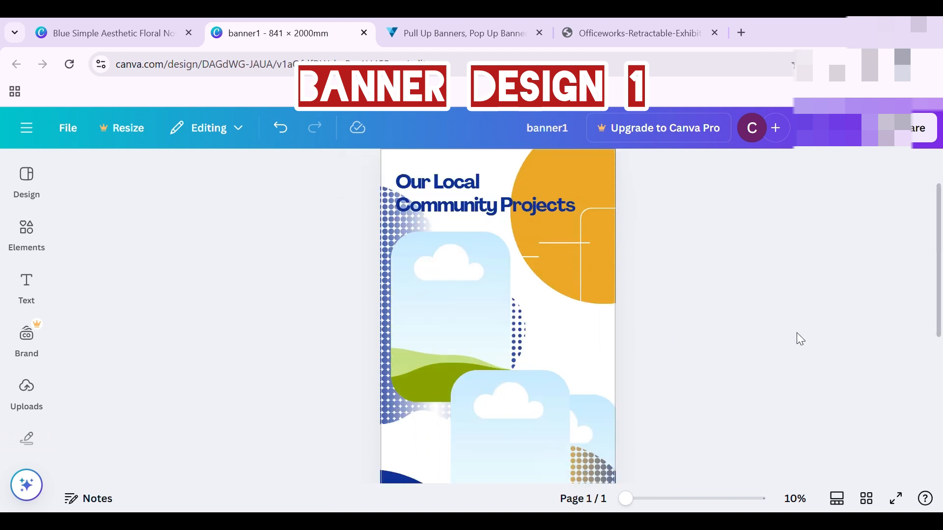
scroll(796, 333, down, 5)
scroll(796, 333, up, 4)
scroll(797, 333, up, 2)
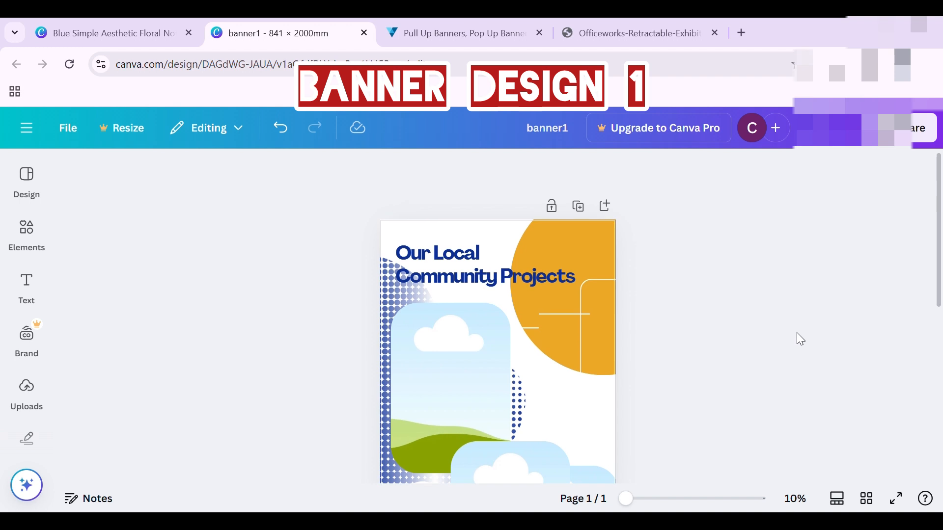
scroll(797, 334, down, 5)
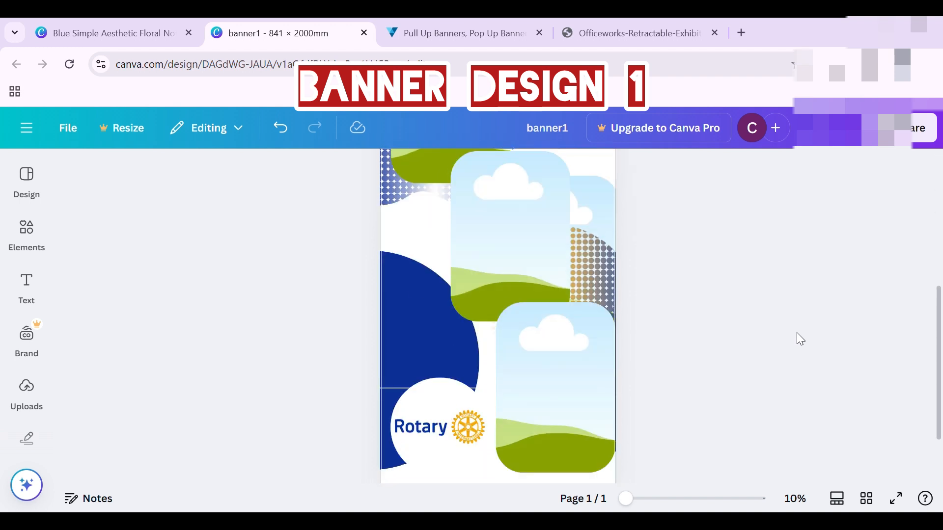
Download the finished banner1 design as a JPG file
click(922, 128)
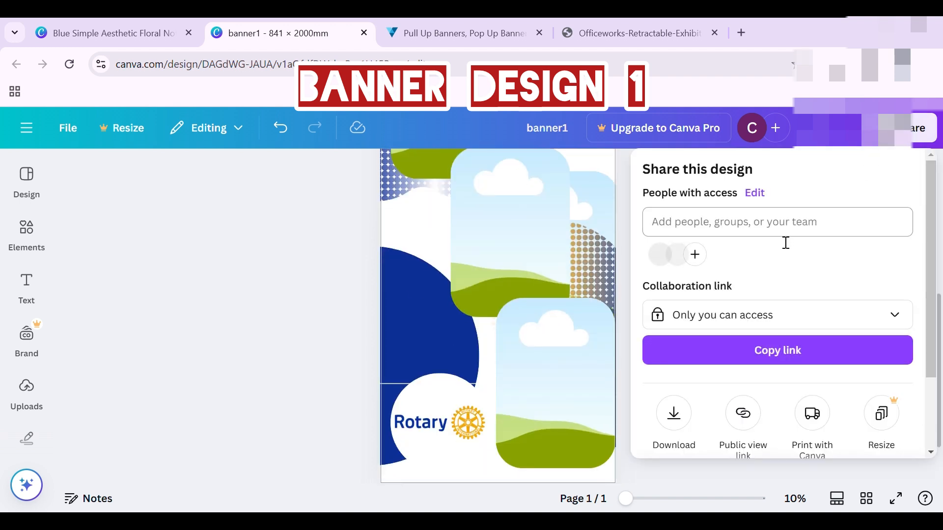
click(690, 417)
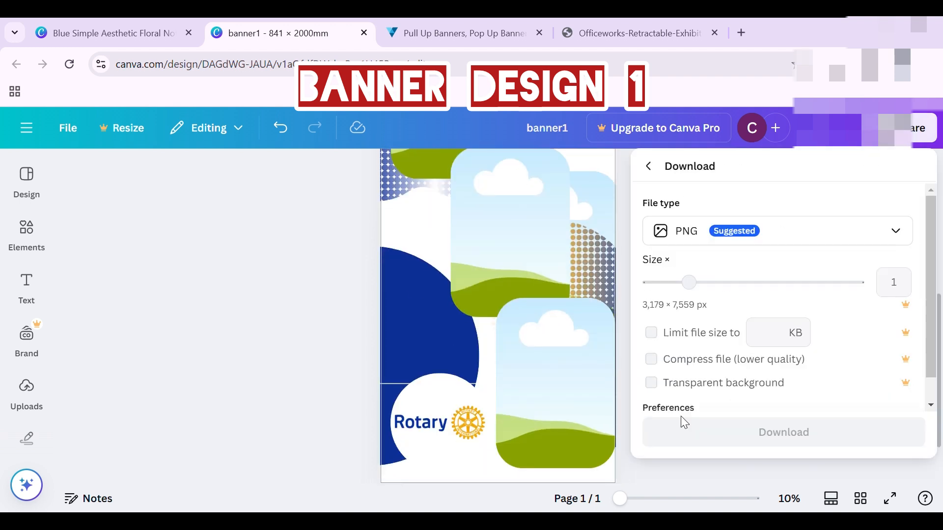
click(735, 242)
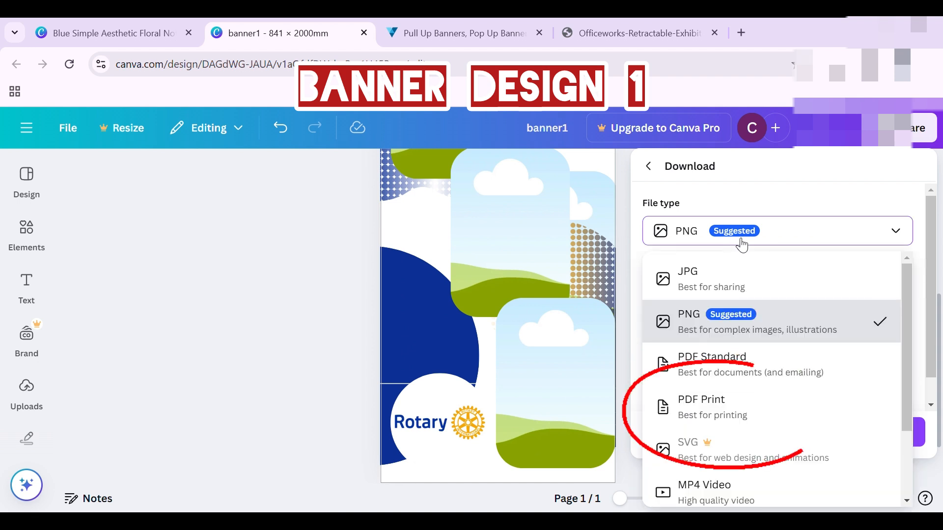
click(741, 280)
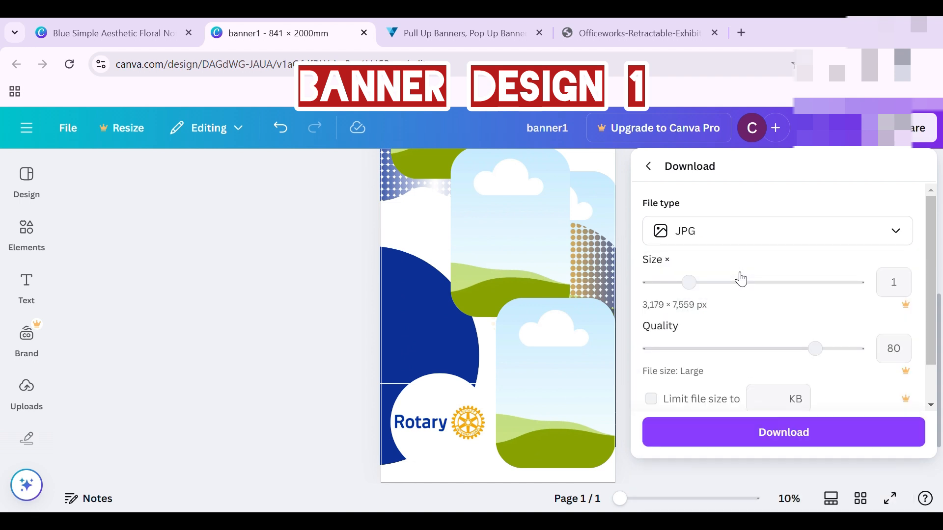
click(725, 440)
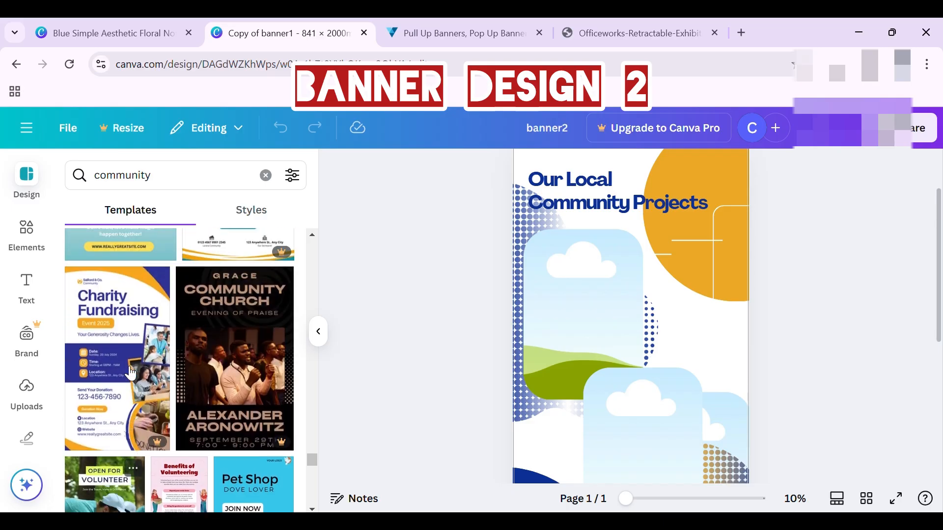
In the banner2 copy, enlarge the gold circle from the upper corner until it spans the banner's full width
scroll(130, 374, up, 1)
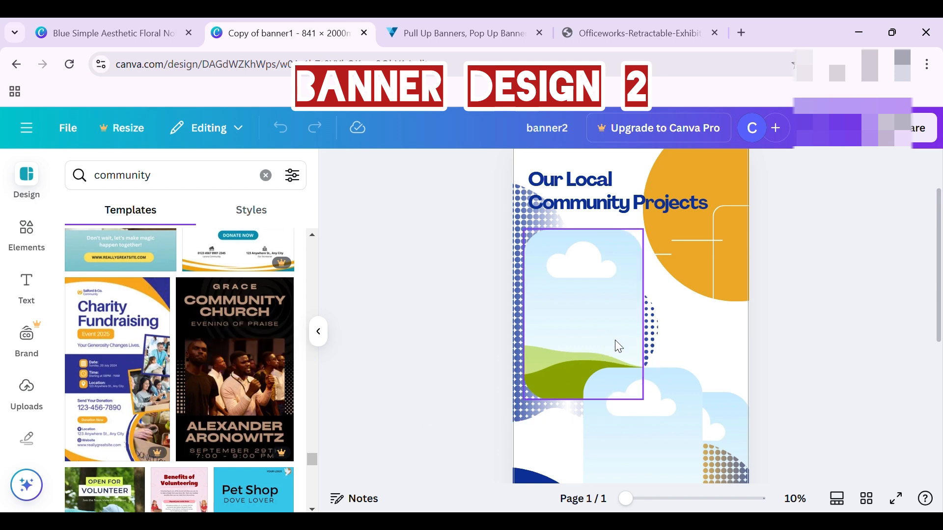
click(735, 160)
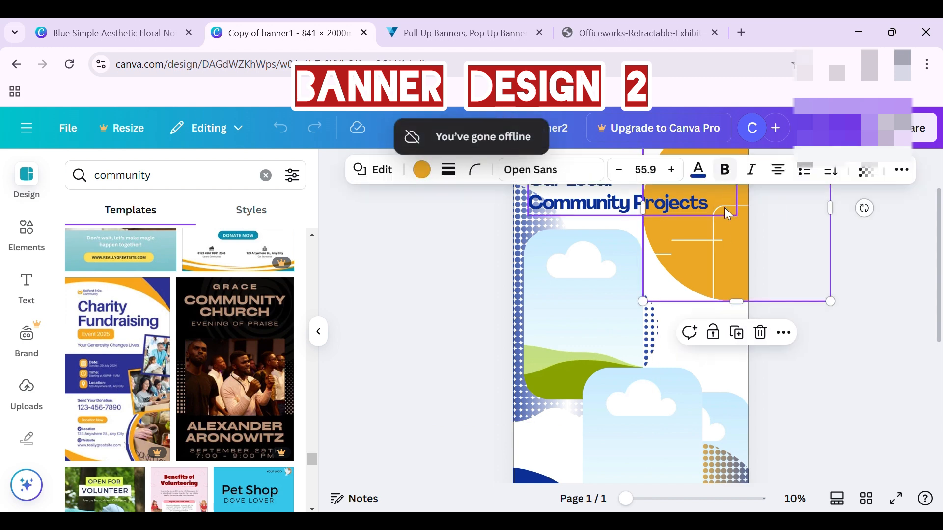
drag(649, 312, 451, 419)
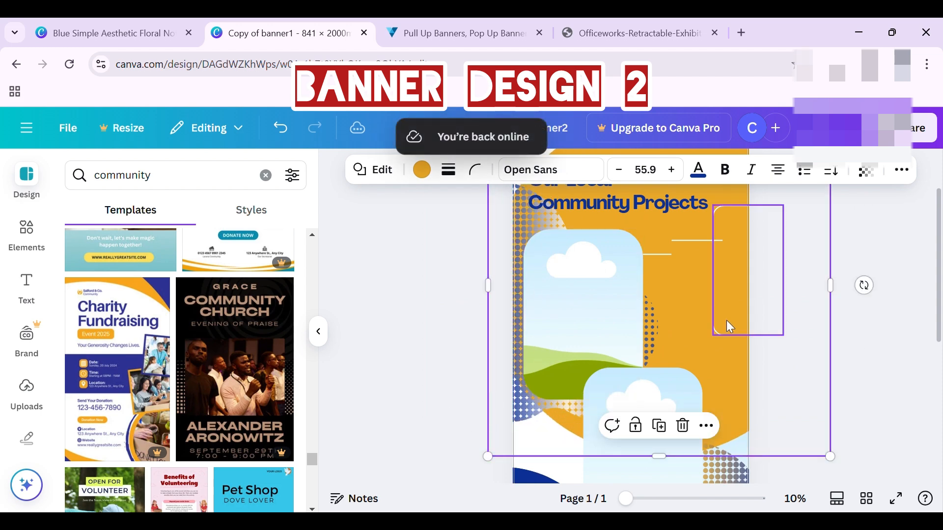
Move the enlarged gold circle down and left so it curves behind the photo frames on the banner's left side
drag(728, 326, 688, 392)
scroll(855, 314, up, 2)
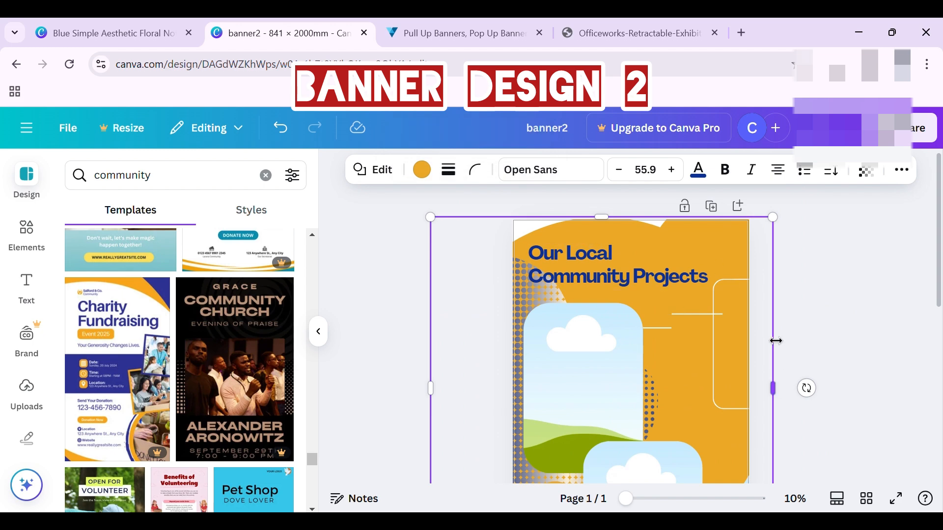
drag(508, 353, 447, 360)
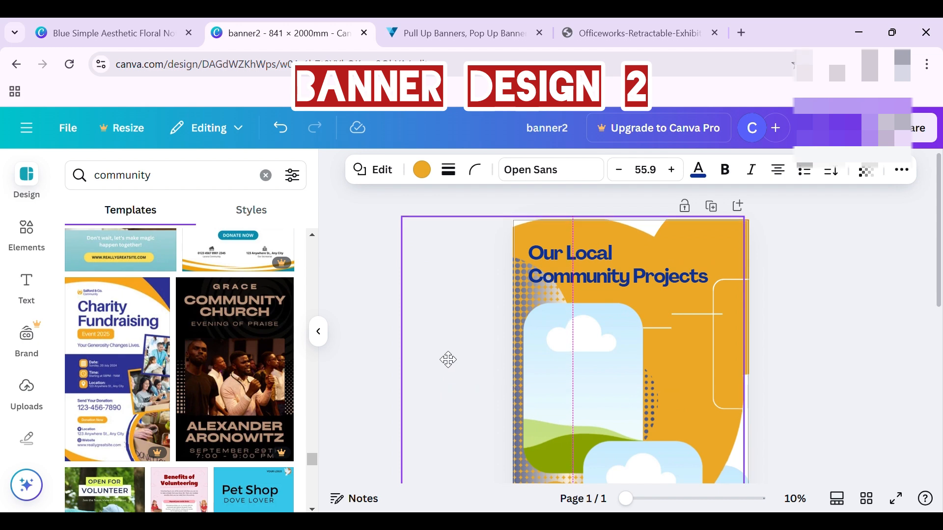
drag(448, 360, 448, 360)
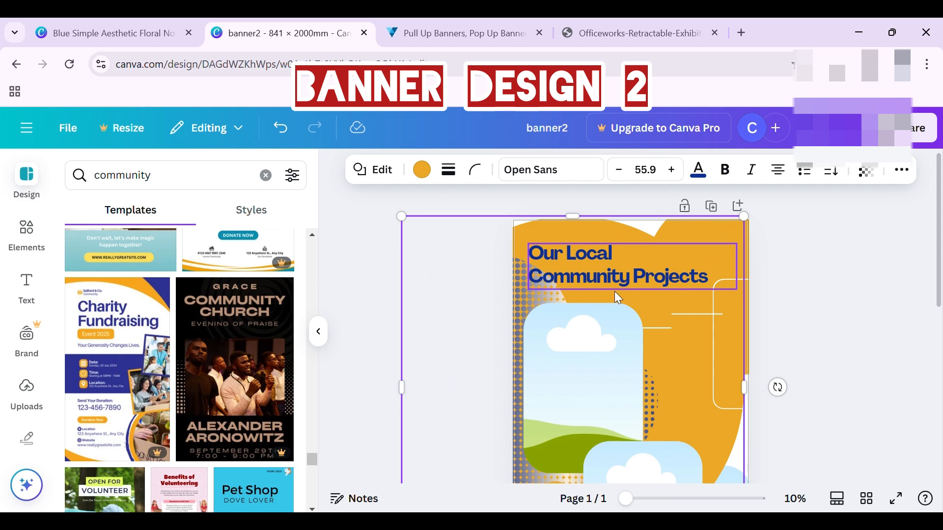
drag(471, 328, 407, 390)
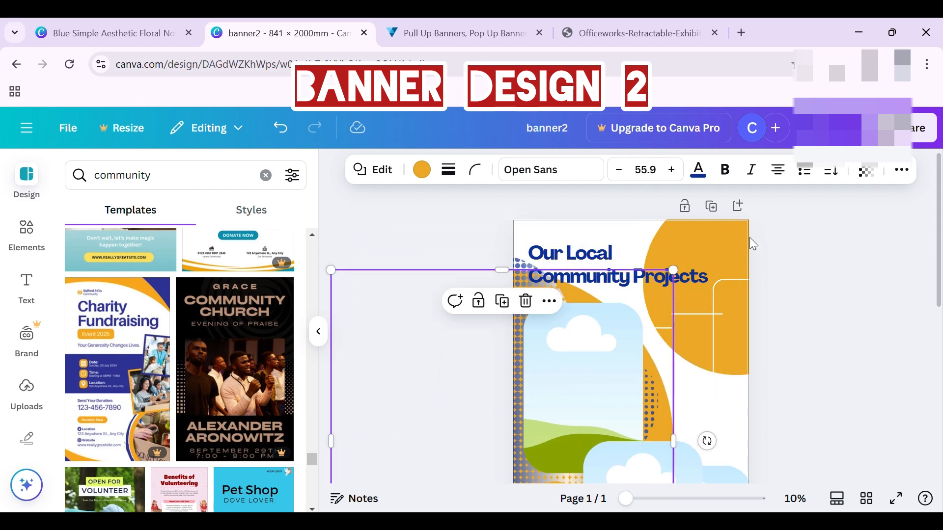
Recolour the smaller gold circle in the banner's upper right corner to the dark blue document colour
click(726, 244)
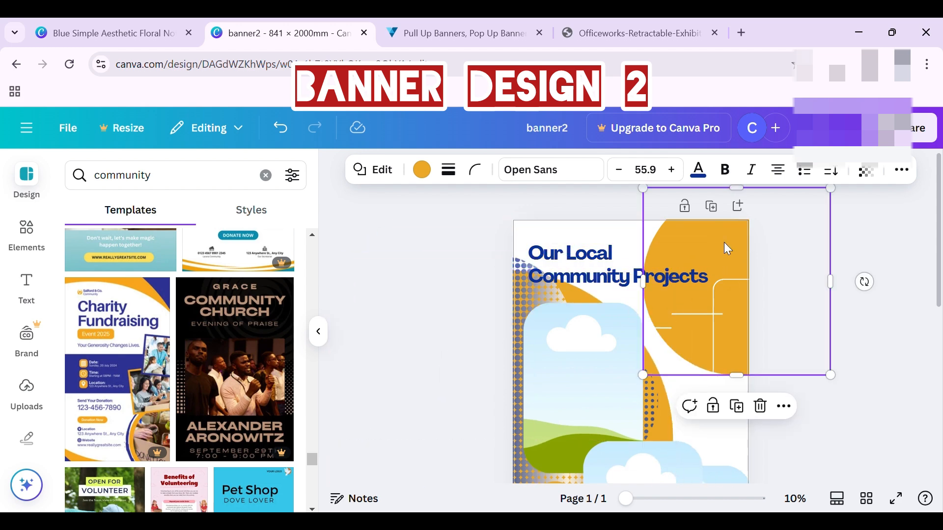
click(423, 172)
click(208, 280)
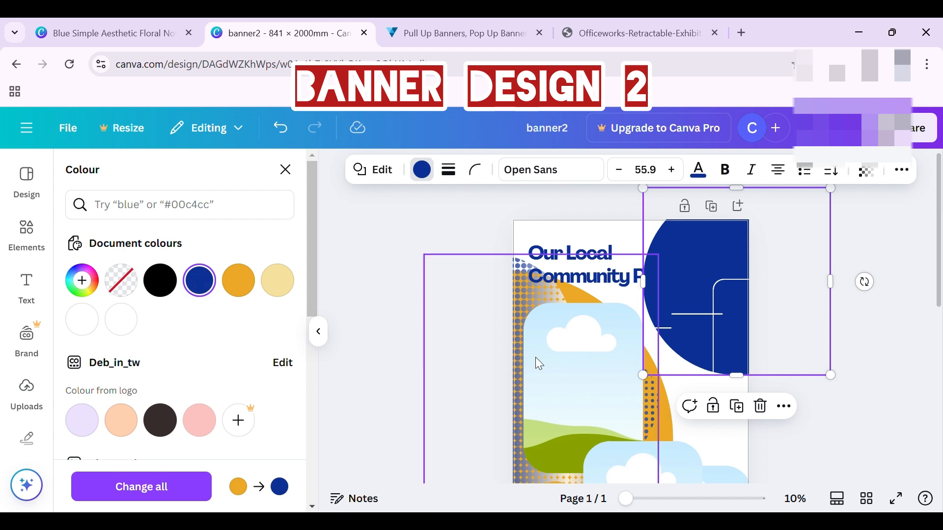
Move the dark blue circle left over the heading area and enlarge it to span the banner's width
drag(700, 282, 548, 306)
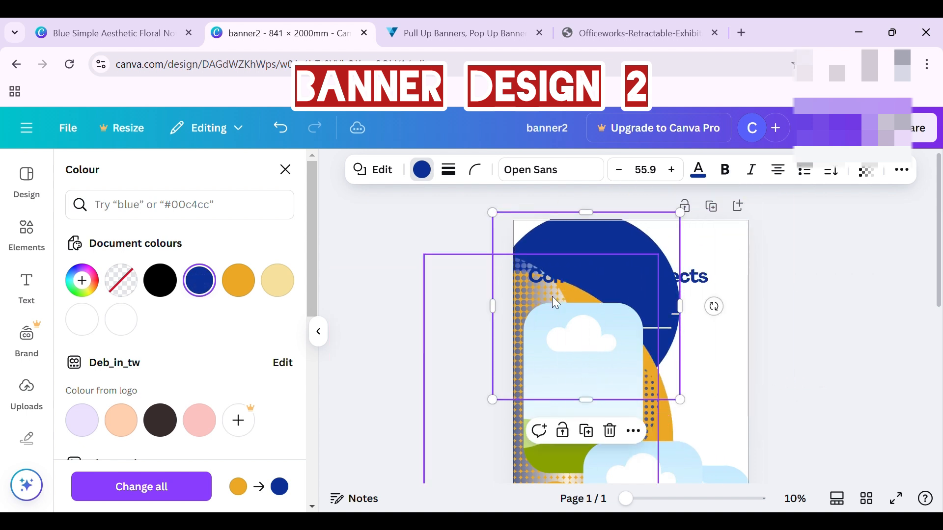
drag(680, 400, 778, 455)
click(678, 279)
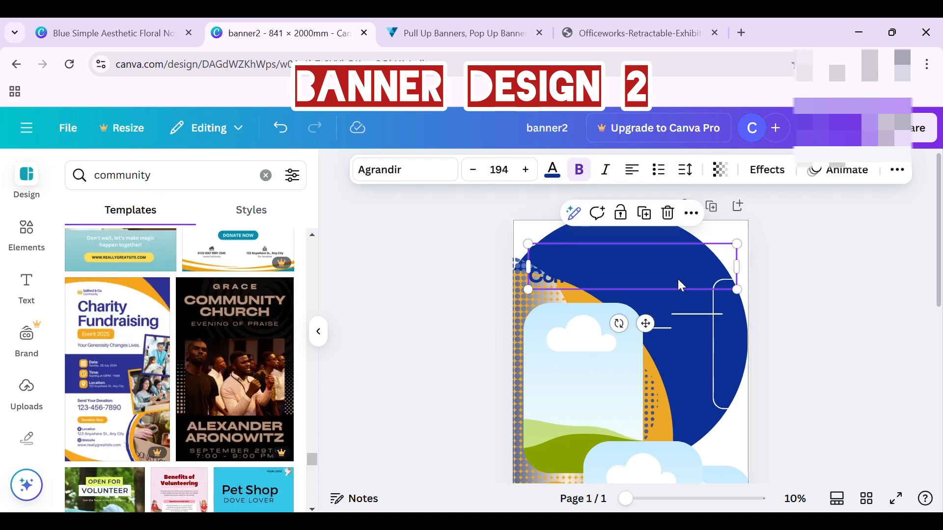
Move the dark blue circle up and slightly right so it extends past the banner's upper edge
click(687, 238)
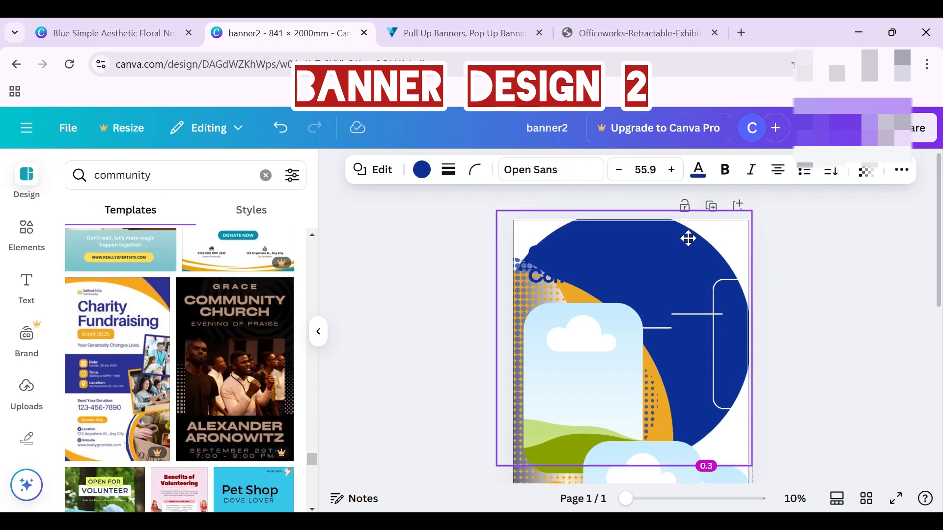
drag(698, 237, 691, 216)
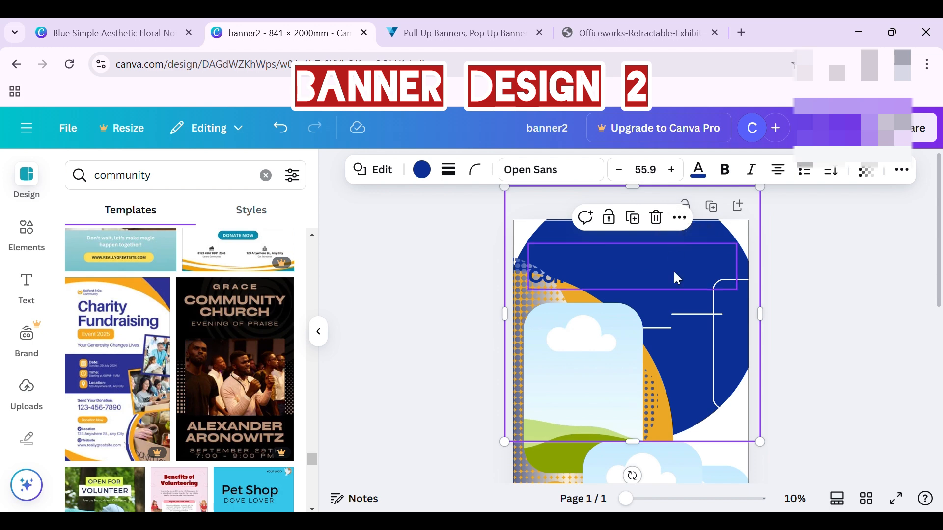
right_click(750, 245)
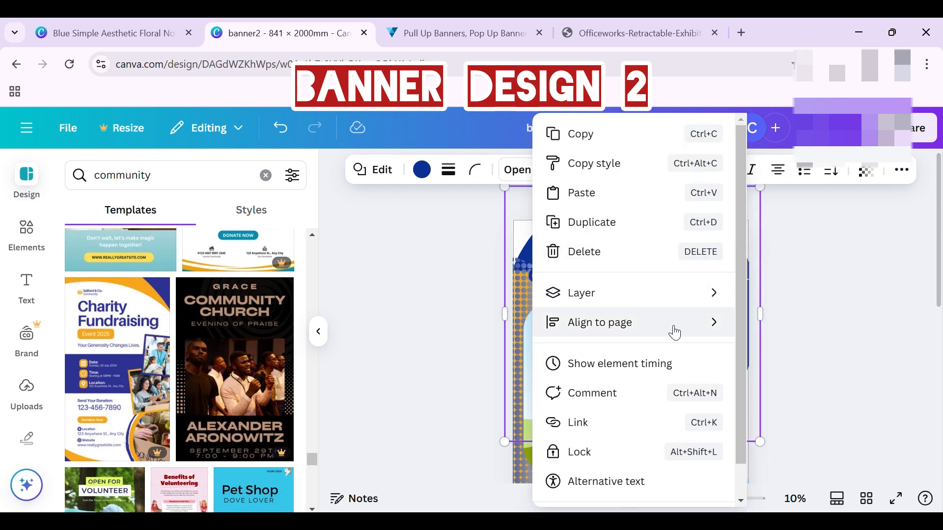
mouse_move(668, 298)
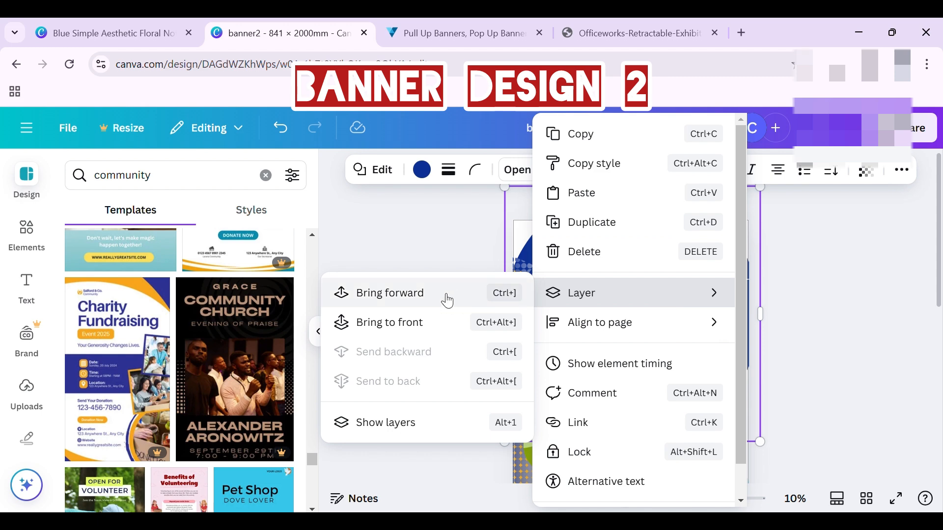
click(840, 334)
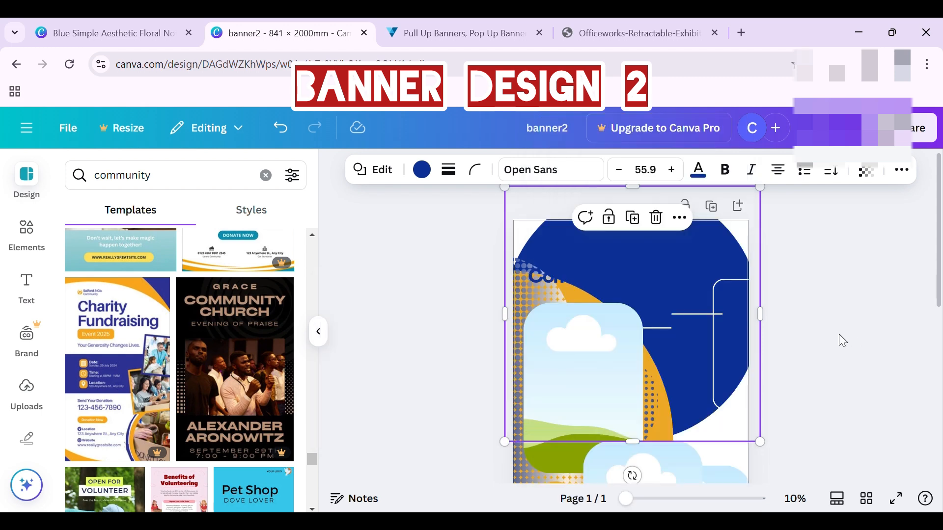
Enlarge the gold circle and position it over the heading area, leaving a blue arc in the banner's upper right corner
drag(668, 402, 765, 361)
click(663, 425)
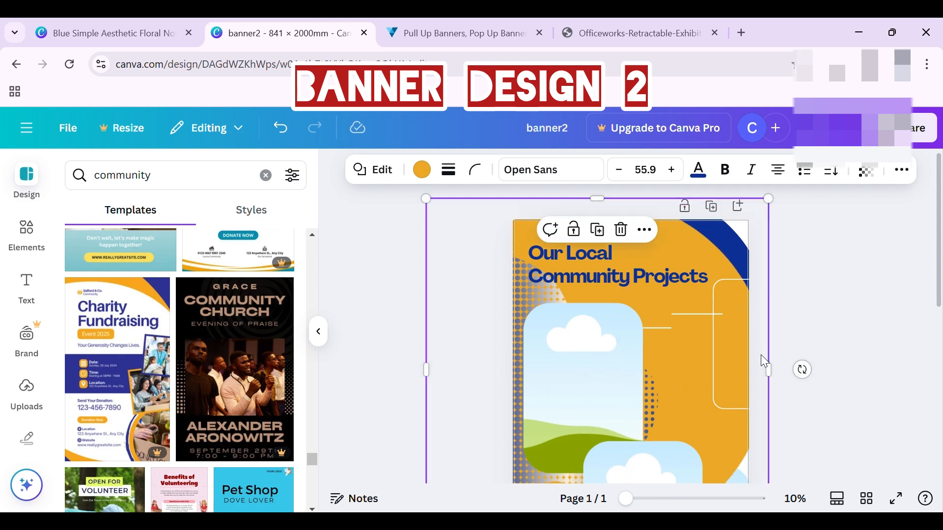
click(876, 326)
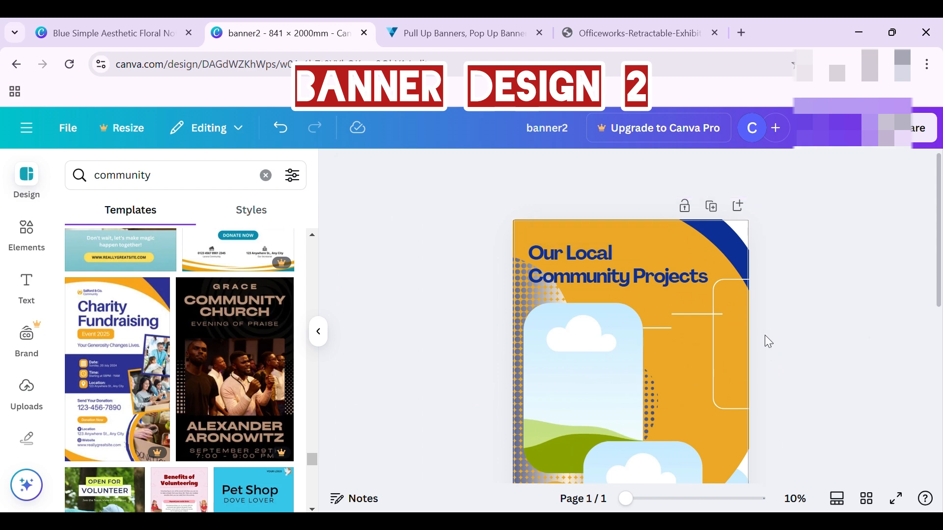
Duplicate the large gold circle, shift the copy down and left, and recolour it white #ffffff
click(676, 231)
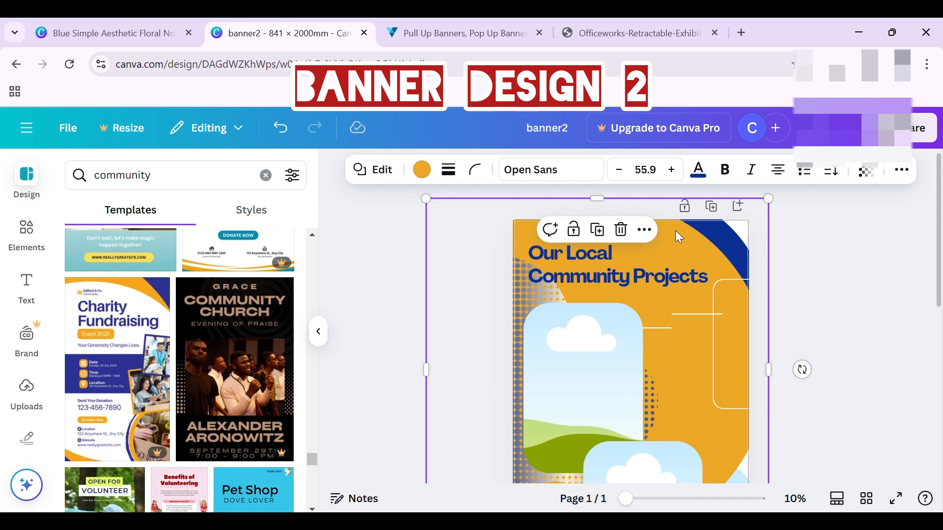
click(598, 230)
drag(644, 266, 638, 341)
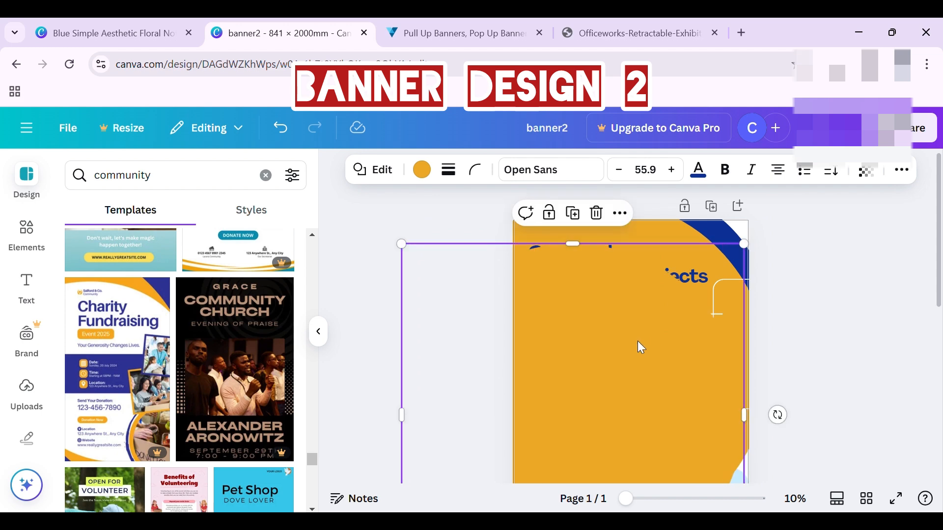
click(422, 170)
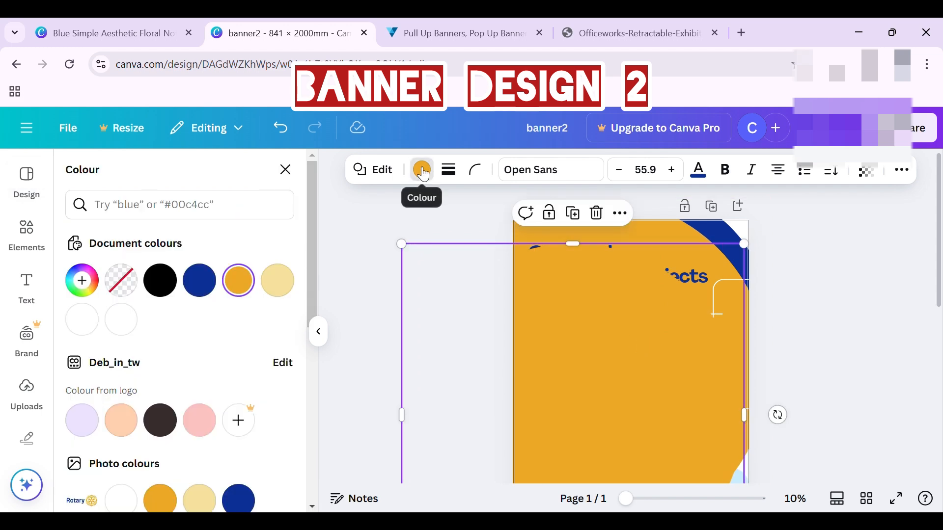
click(121, 321)
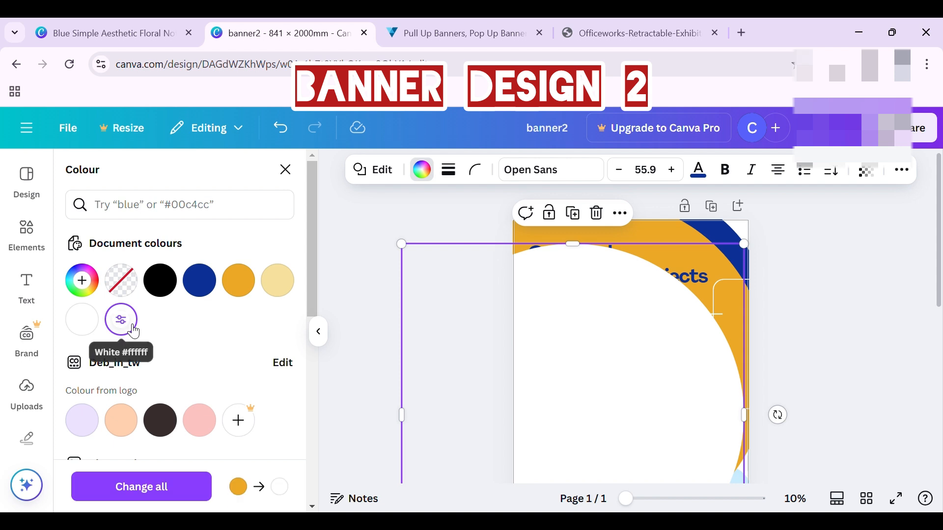
Send the white circle backward in the layer order, behind the "Our Local Community Projects" heading
right_click(665, 378)
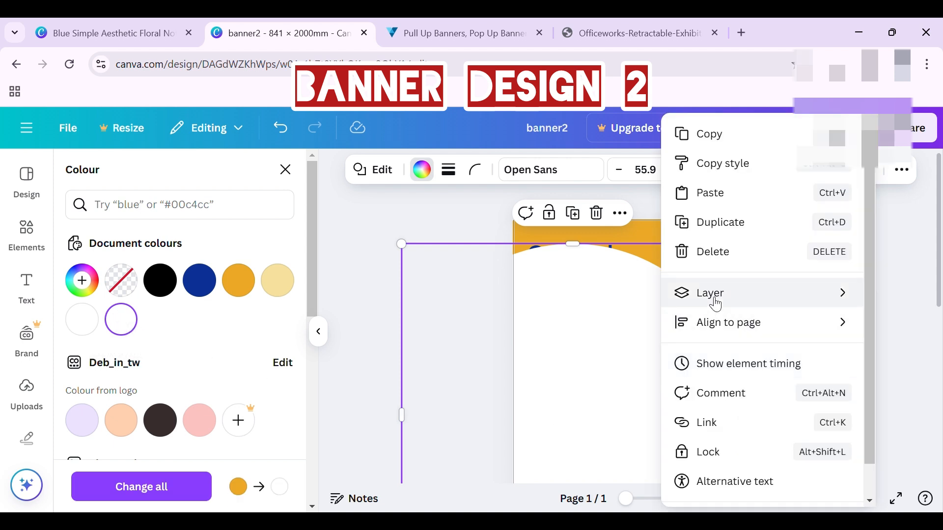
mouse_move(712, 305)
click(550, 353)
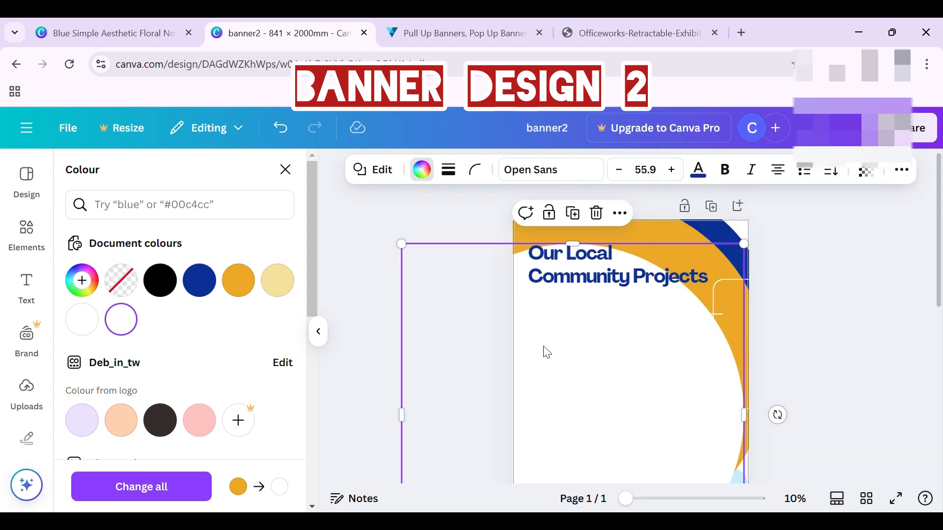
Shrink the white circle slightly and move it up and right, leaving a narrow gold arc along the banner's upper right
drag(644, 364, 671, 348)
drag(421, 227, 480, 253)
drag(675, 389, 670, 335)
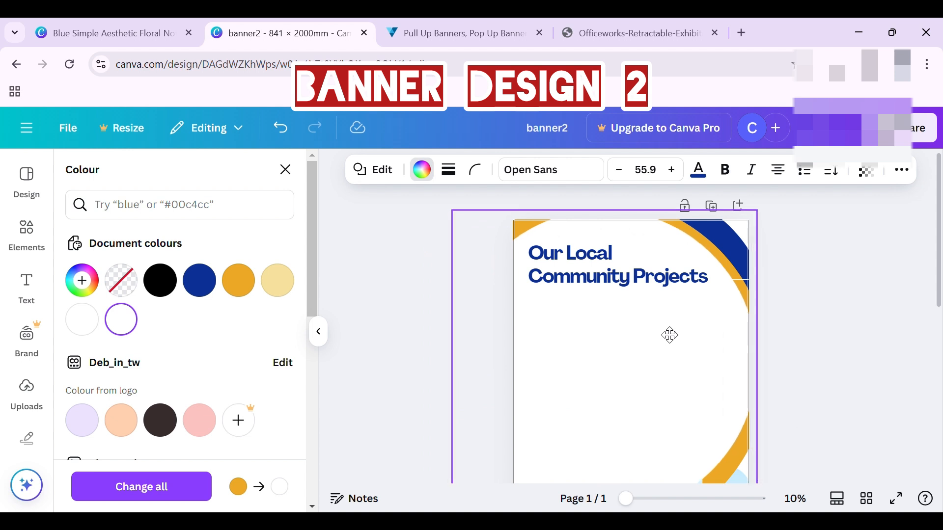
drag(669, 336, 661, 332)
scroll(865, 324, down, 3)
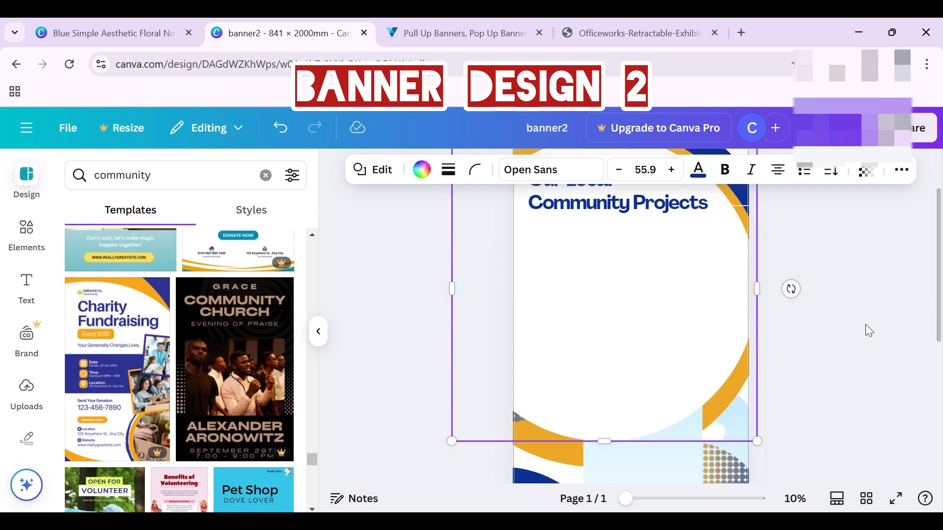
scroll(866, 329, down, 3)
scroll(865, 329, up, 5)
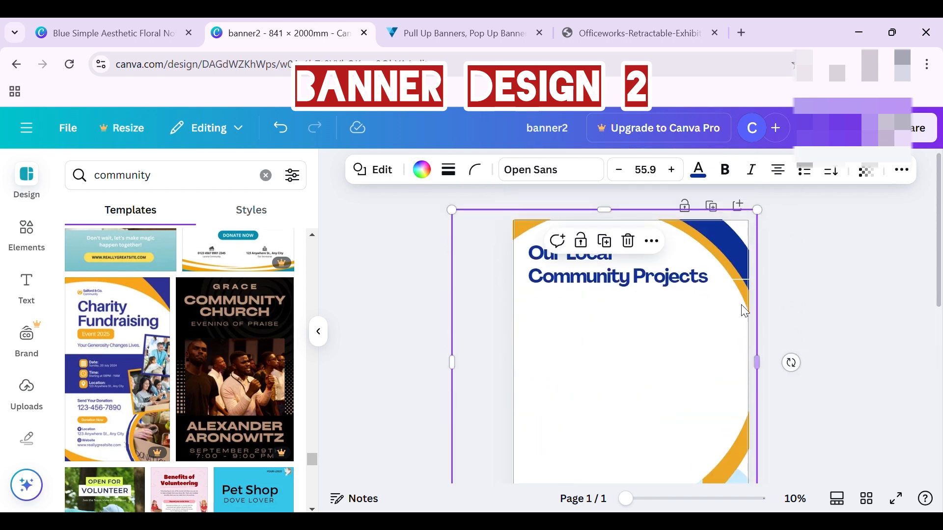
Duplicate the white circle, move the copy left over the gold in the upper left corner, and send it backward behind the heading
click(604, 241)
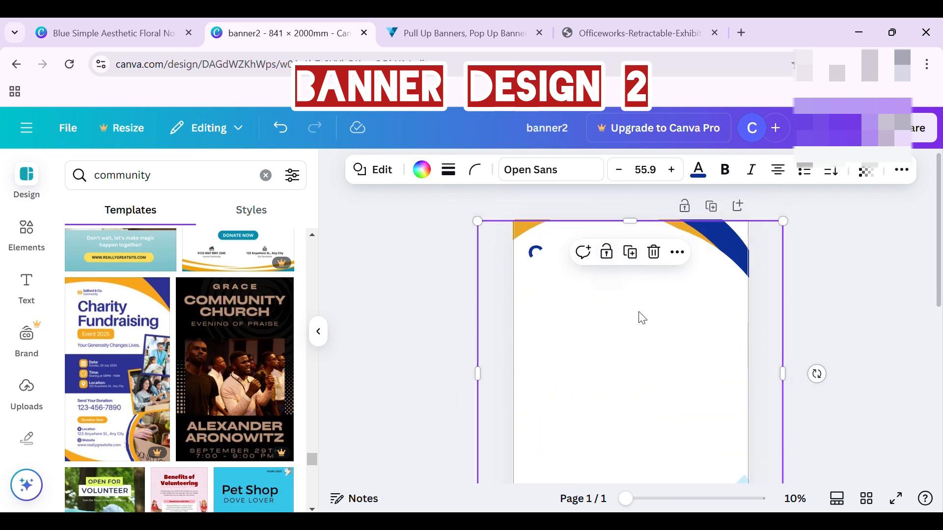
drag(641, 318, 585, 330)
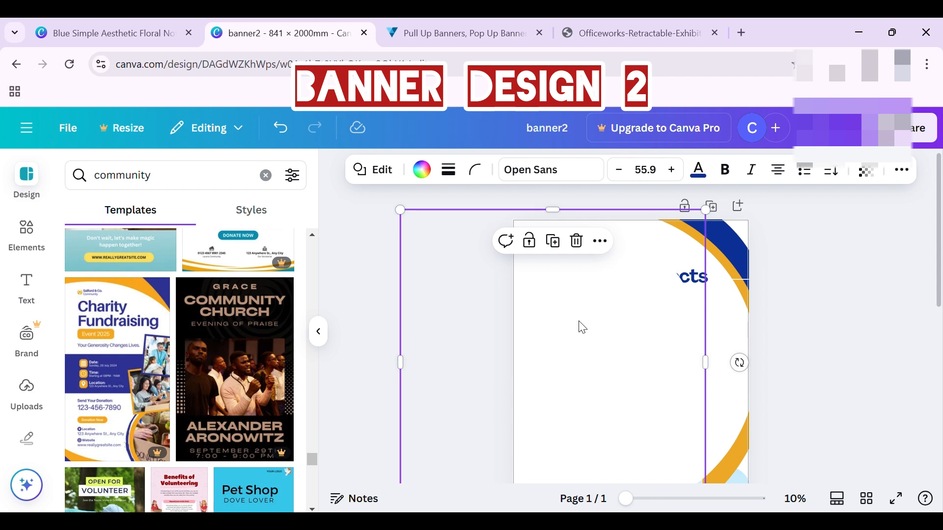
right_click(582, 328)
mouse_move(679, 295)
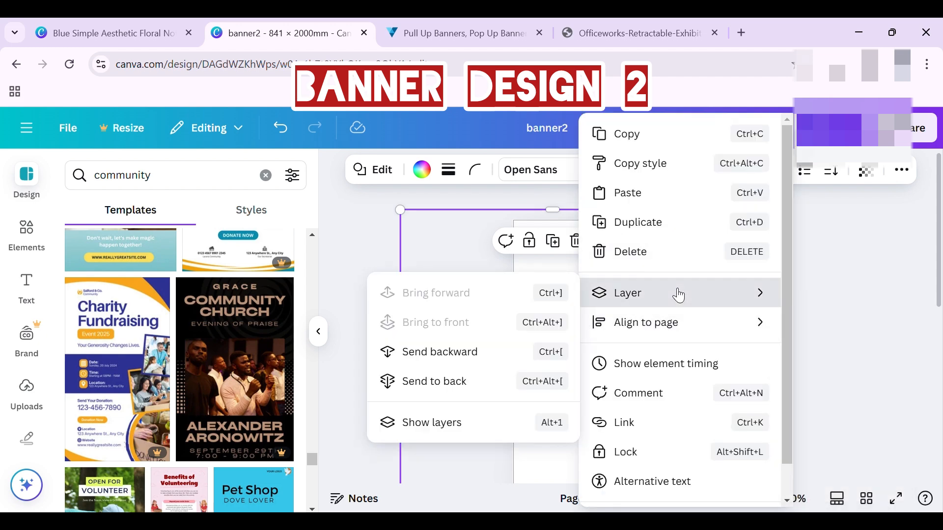
click(438, 355)
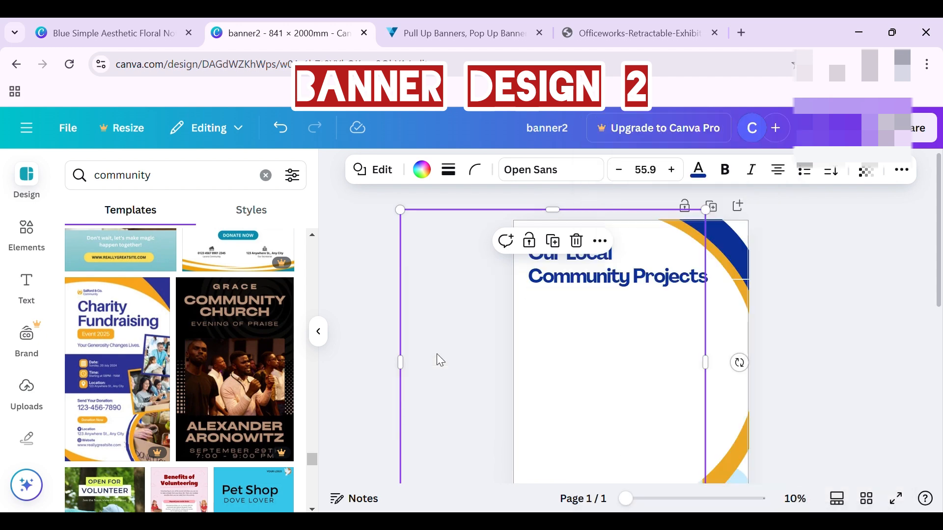
click(872, 360)
Duplicate a white circle and move the copy down and right to cover the lower gold arcs and the dotted pattern
scroll(872, 360, down, 2)
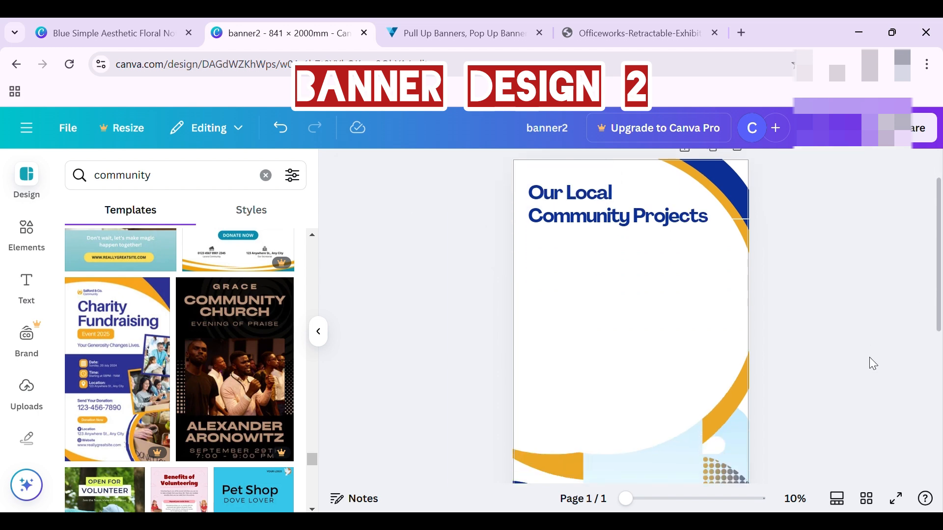
click(623, 303)
click(552, 411)
drag(627, 358, 740, 418)
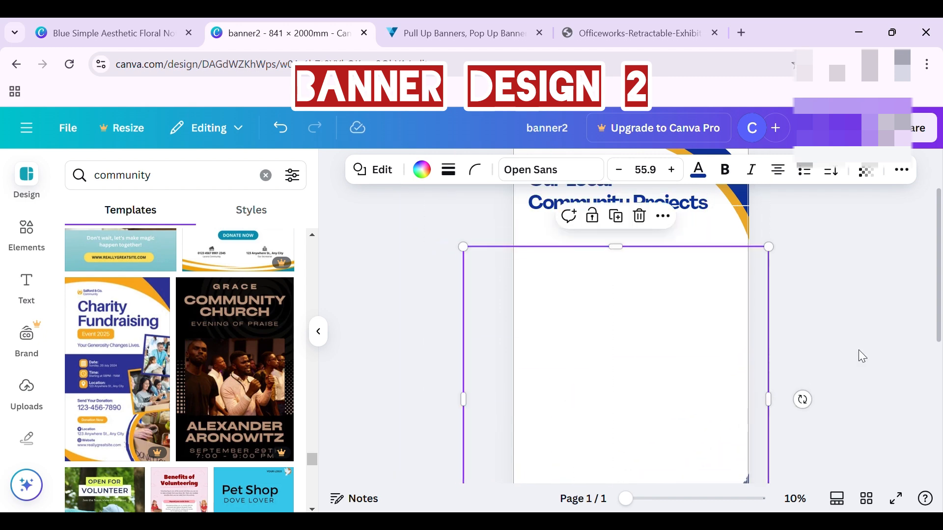
scroll(871, 336, up, 2)
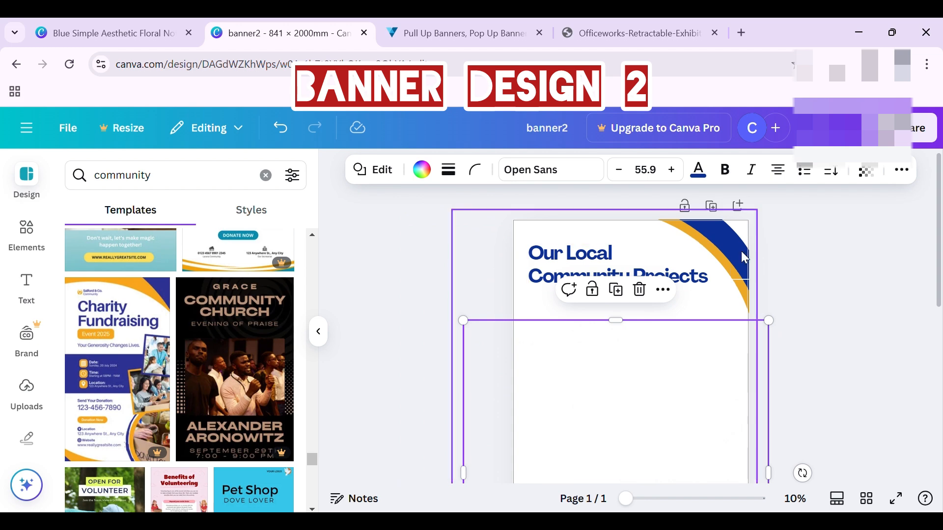
scroll(801, 264, down, 4)
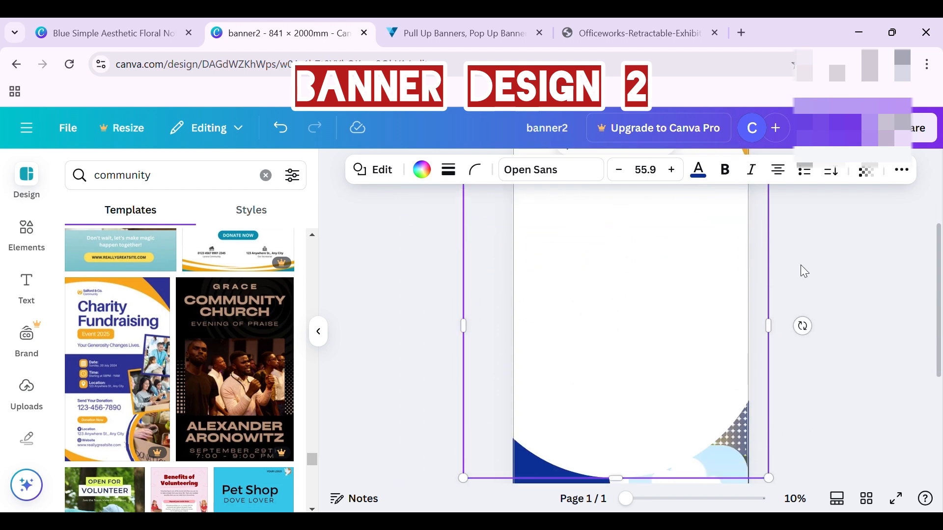
scroll(801, 265, down, 3)
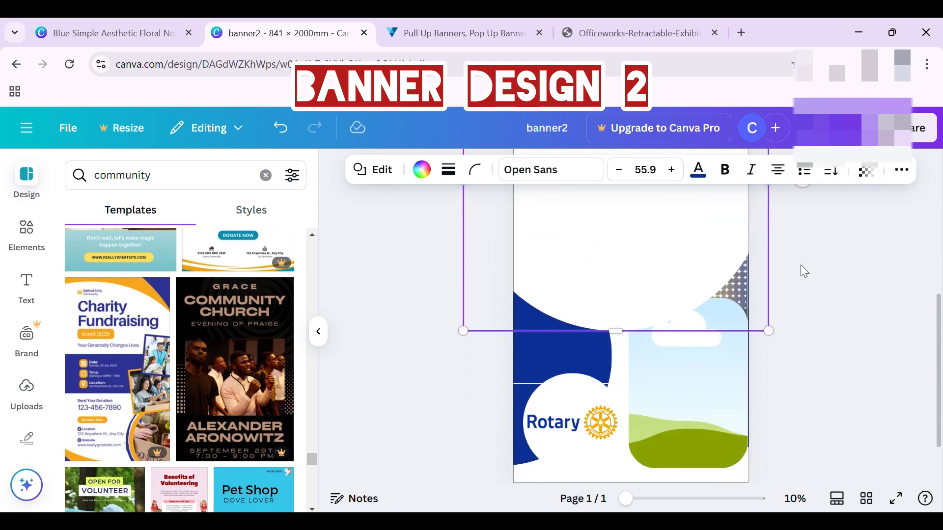
drag(701, 269, 743, 339)
scroll(716, 304, up, 5)
click(886, 359)
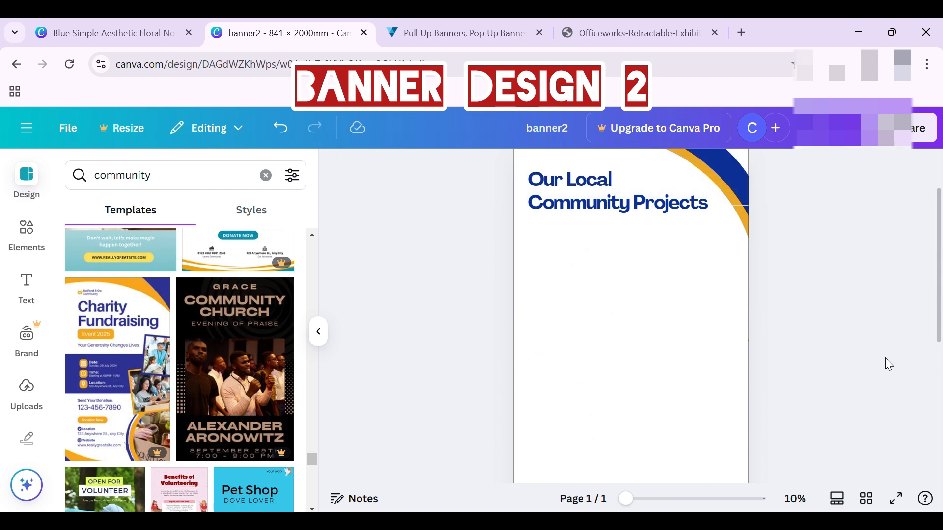
Duplicate the upper white circle, try moving the copy down and left, and undo that move
click(758, 182)
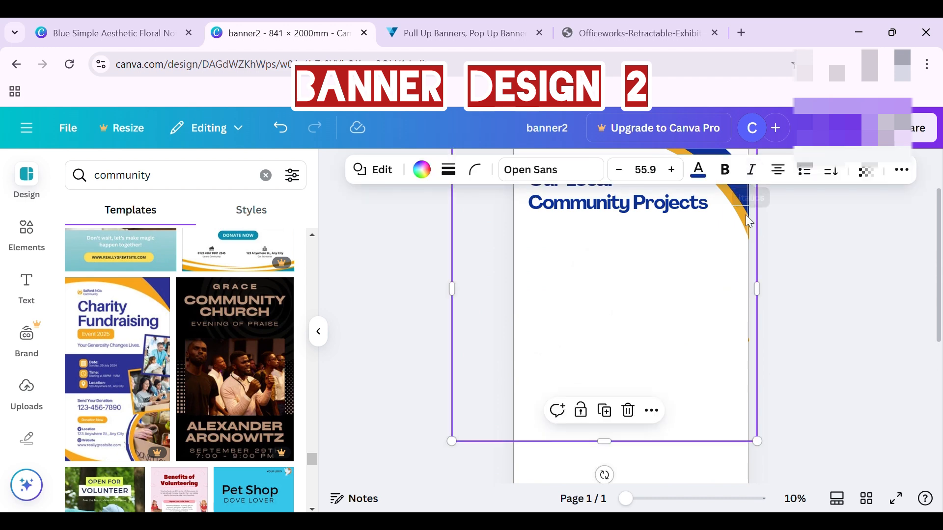
click(604, 411)
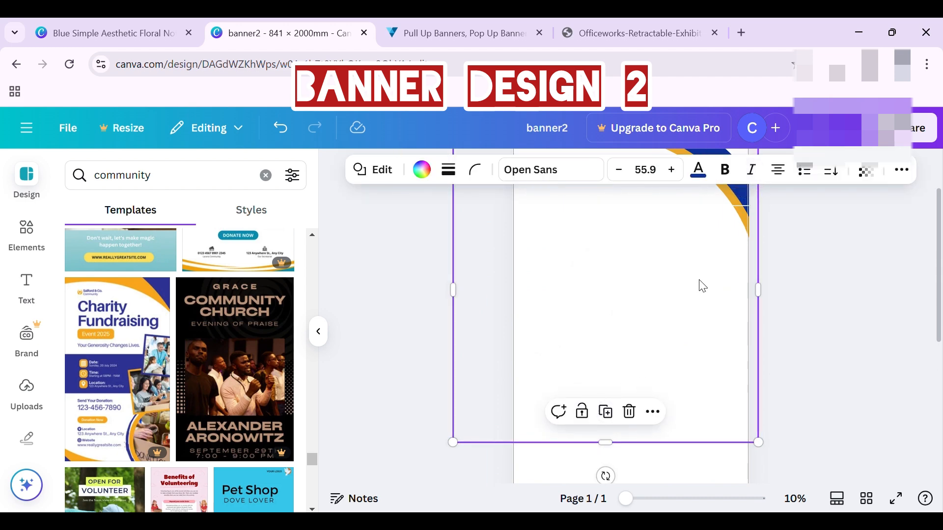
drag(703, 286, 640, 396)
key(ctrl+z)
scroll(827, 319, up, 3)
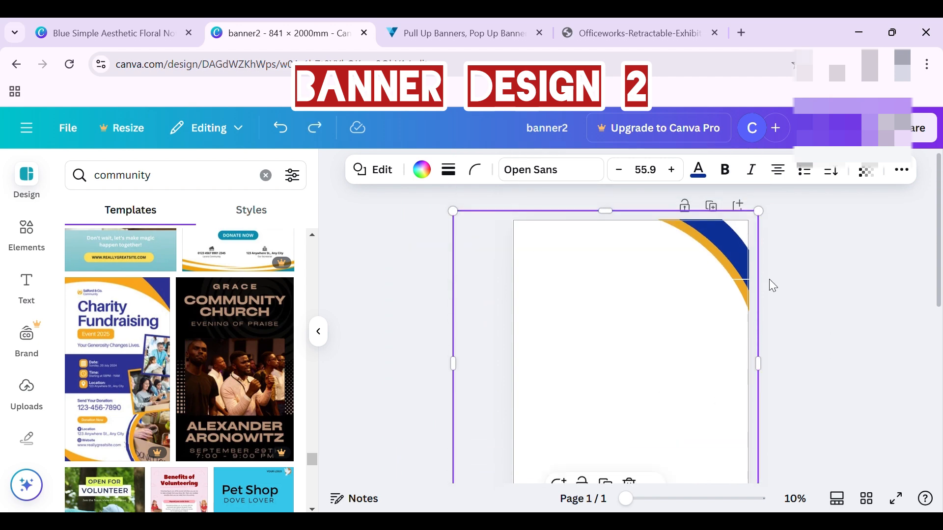
Move the Rotary logo to the banner's lower right corner and bring it forward in front of the other elements
scroll(788, 281, down, 12)
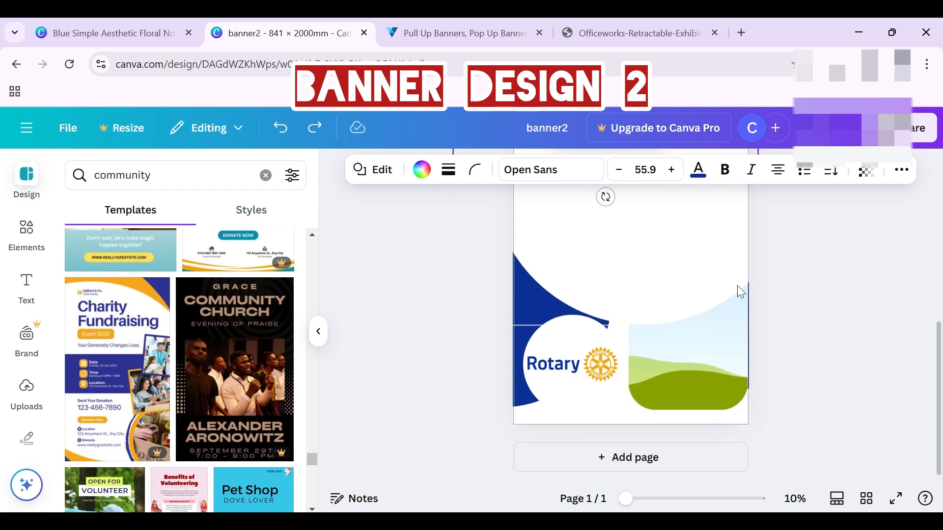
click(517, 359)
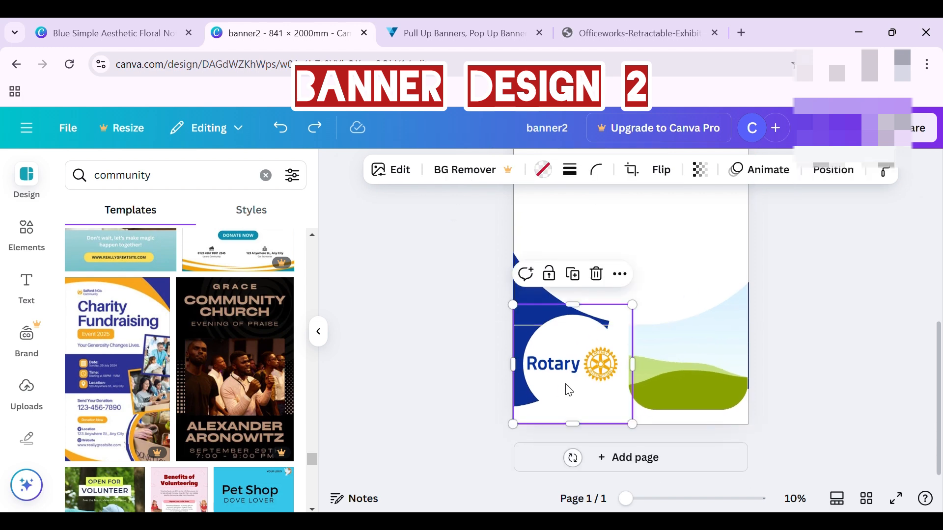
drag(565, 390, 715, 362)
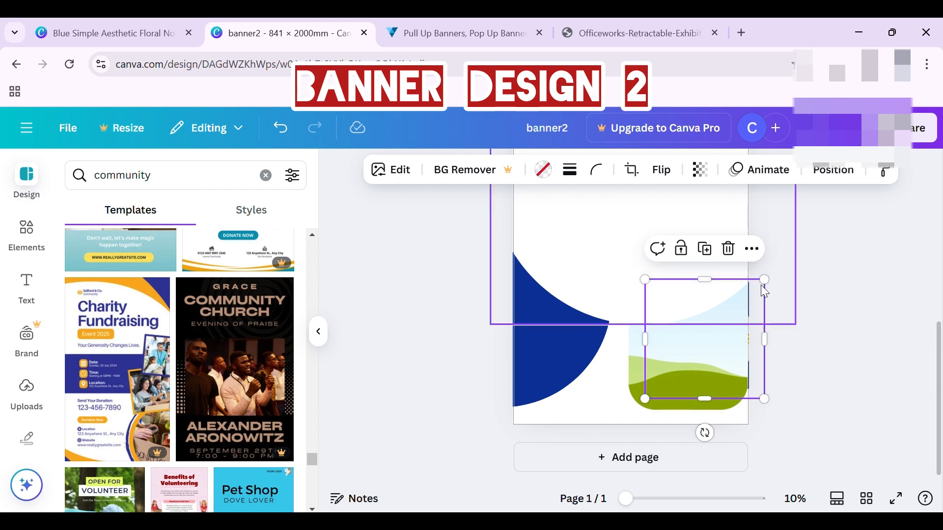
click(819, 172)
click(148, 254)
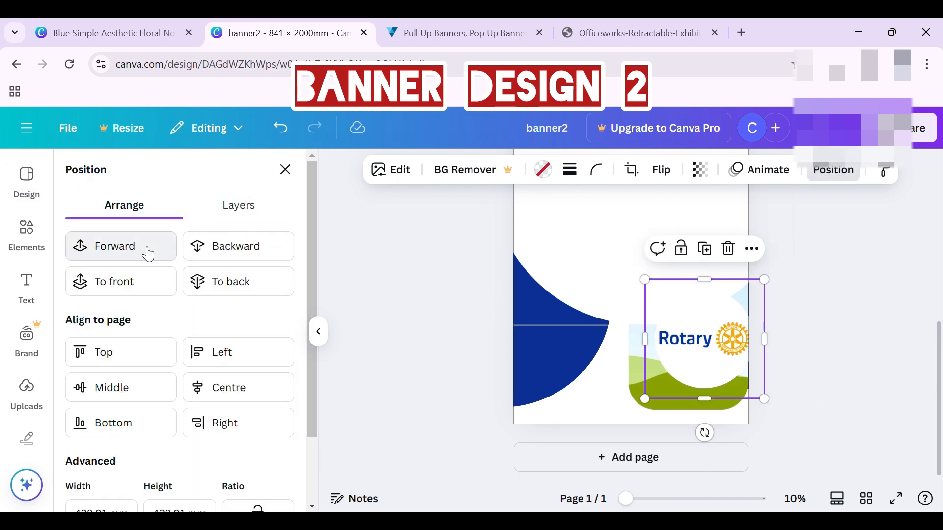
click(147, 254)
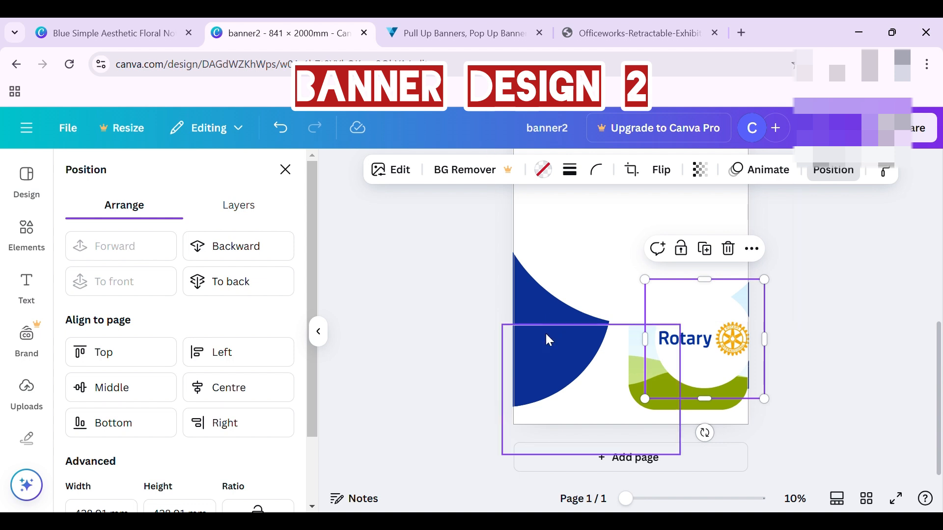
Move the empty unfilled box near the banner's bottom up and right, bring it to the front, and delete it
click(540, 355)
drag(541, 355, 593, 284)
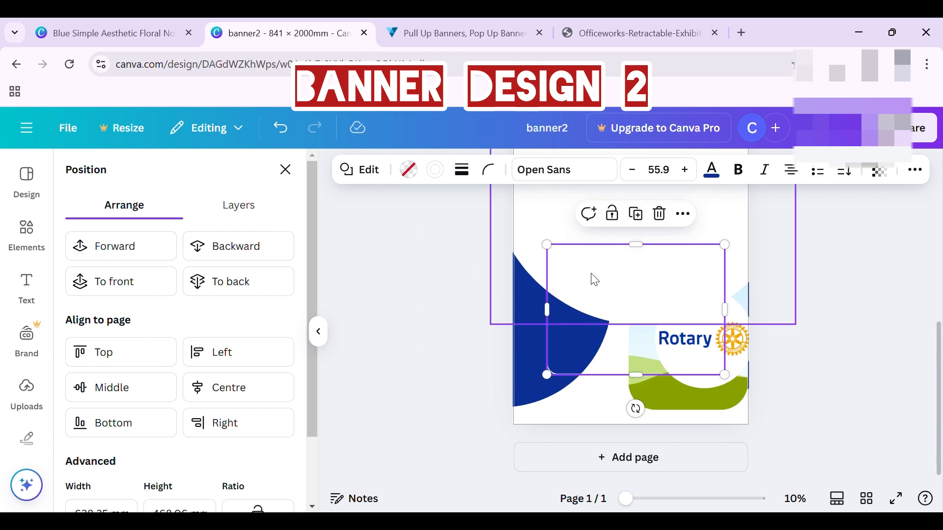
click(129, 257)
click(130, 282)
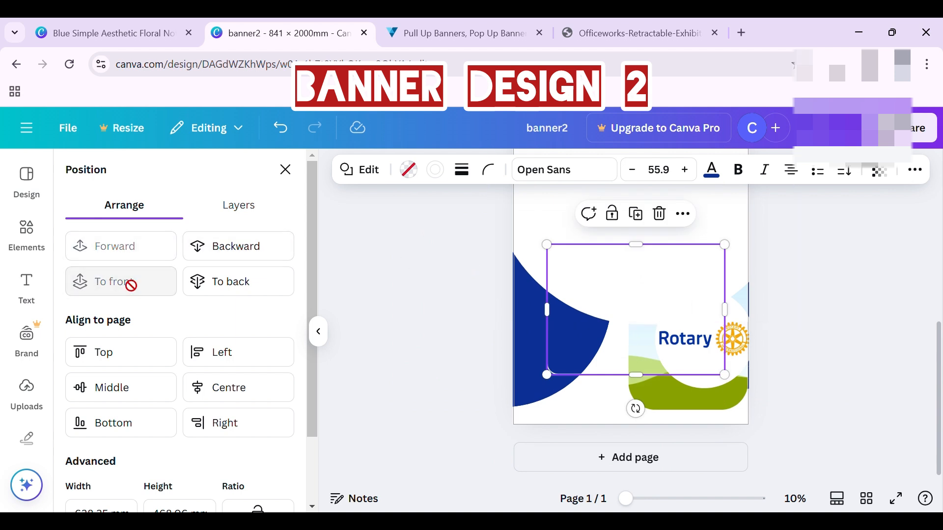
click(659, 214)
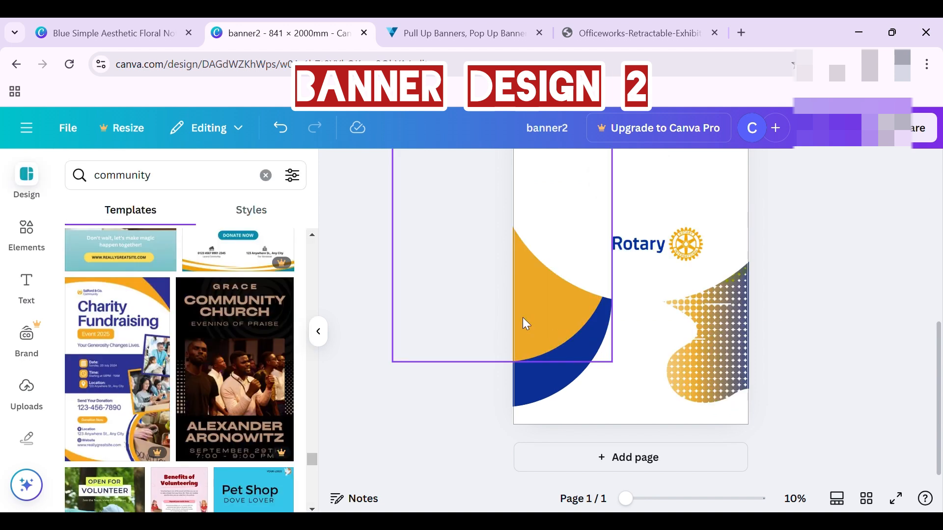
Shrink the lower blue circle into the banner's lower left corner and delete the gold circle above it
drag(578, 386, 656, 427)
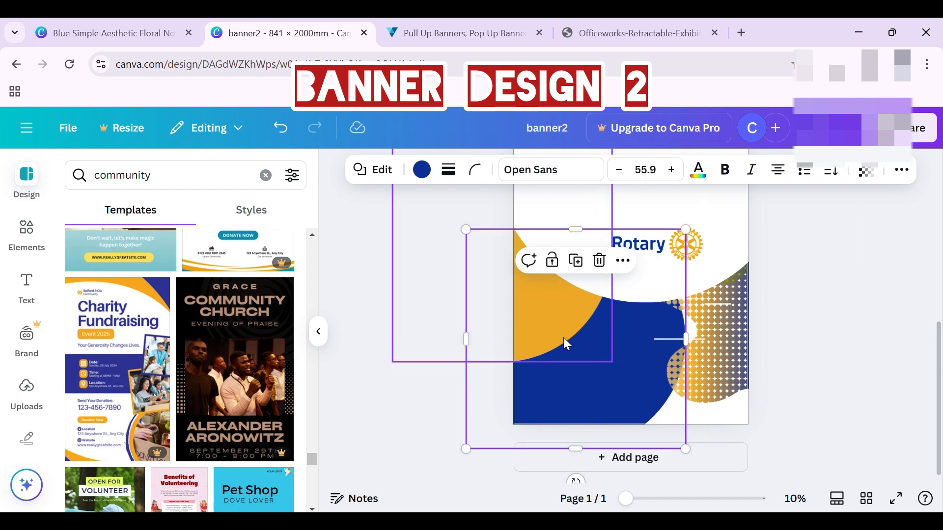
mouse_move(563, 338)
mouse_down()
mouse_move(610, 362)
mouse_move(565, 327)
mouse_up()
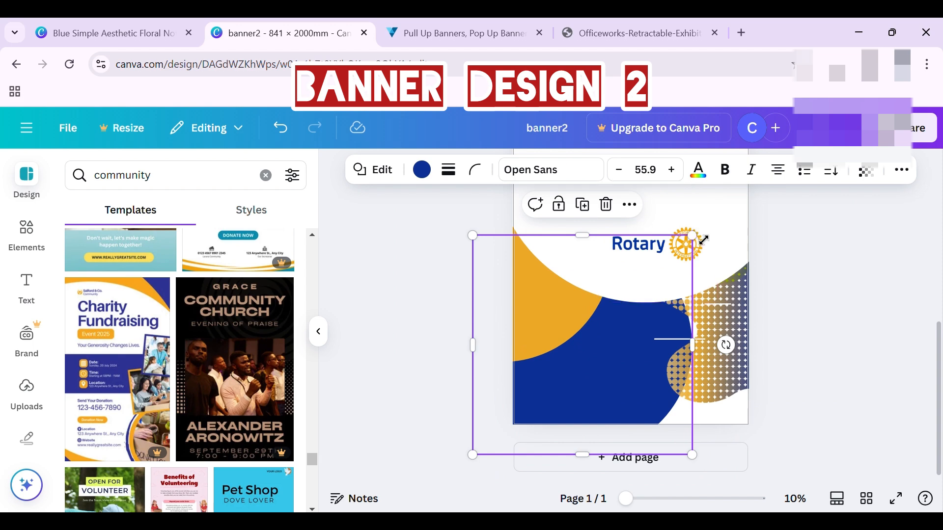
drag(703, 240, 574, 357)
click(576, 302)
key(Delete)
Search the elements for oval and add the solid oval graphic to the banner
click(26, 230)
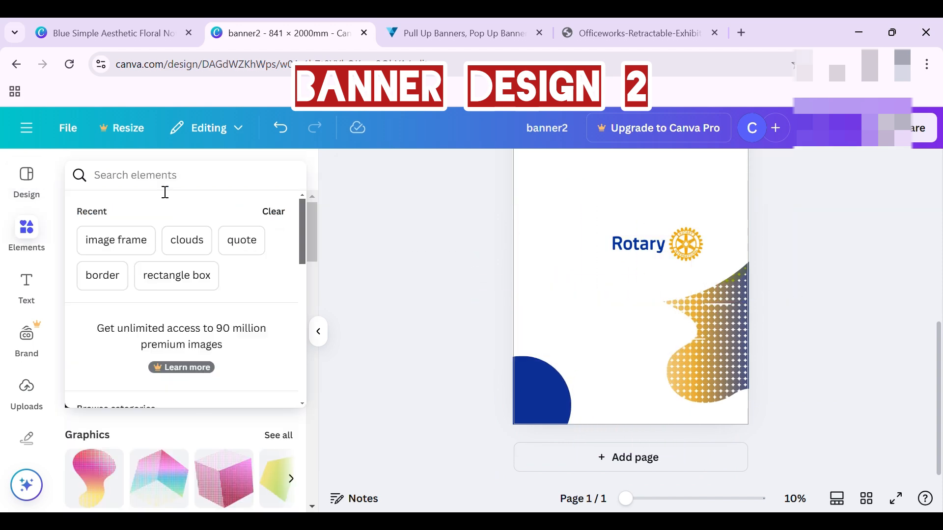
click(165, 191)
text(oval)
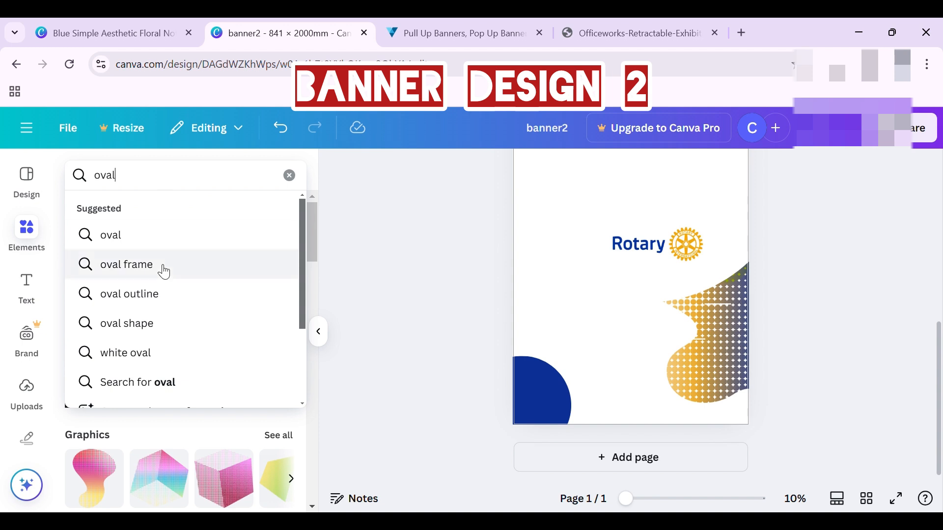
click(160, 235)
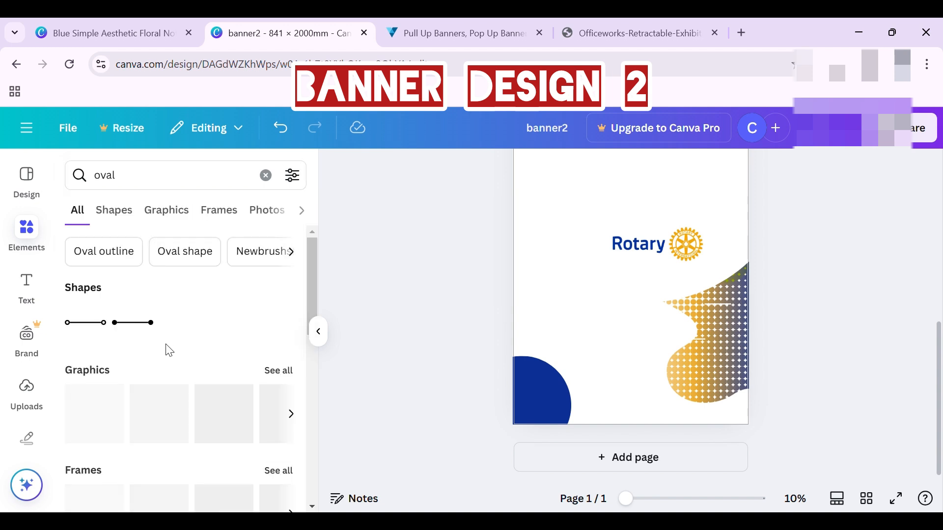
click(171, 430)
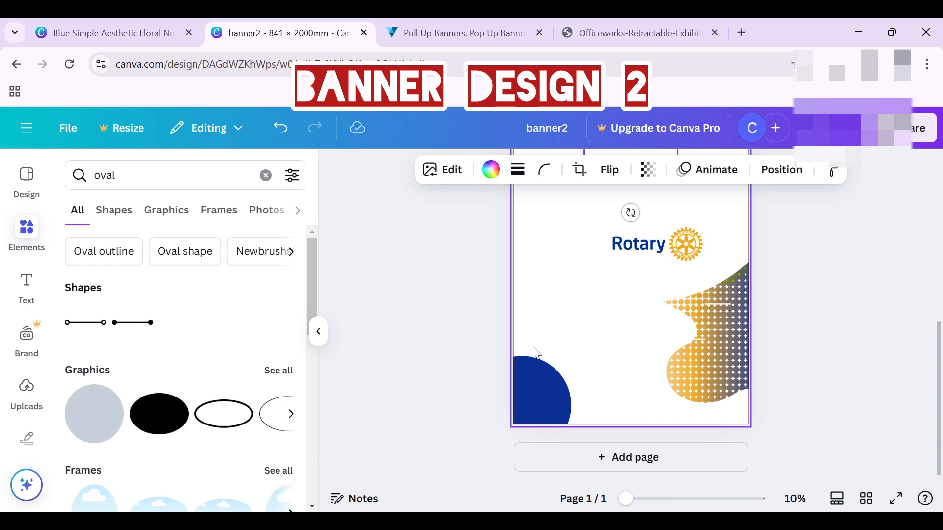
Fill the new oval with the gold document colour
scroll(532, 347, up, 3)
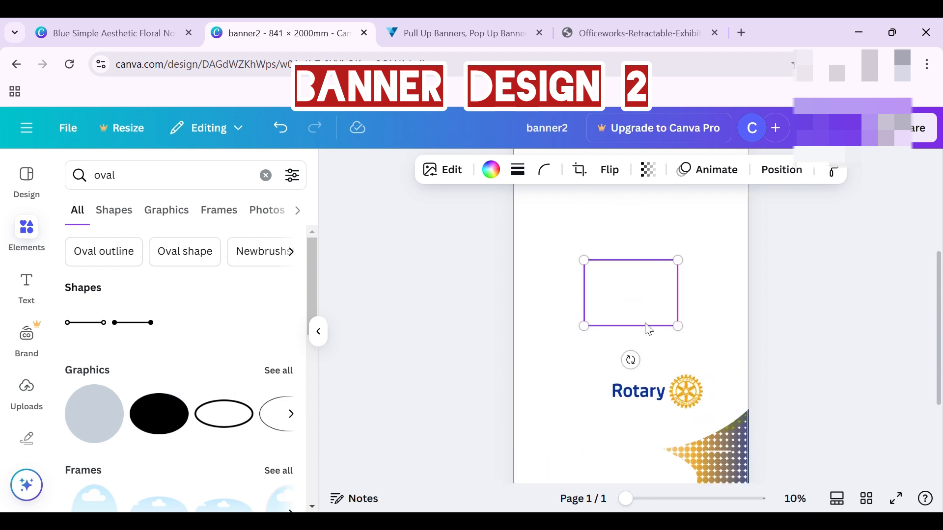
click(789, 171)
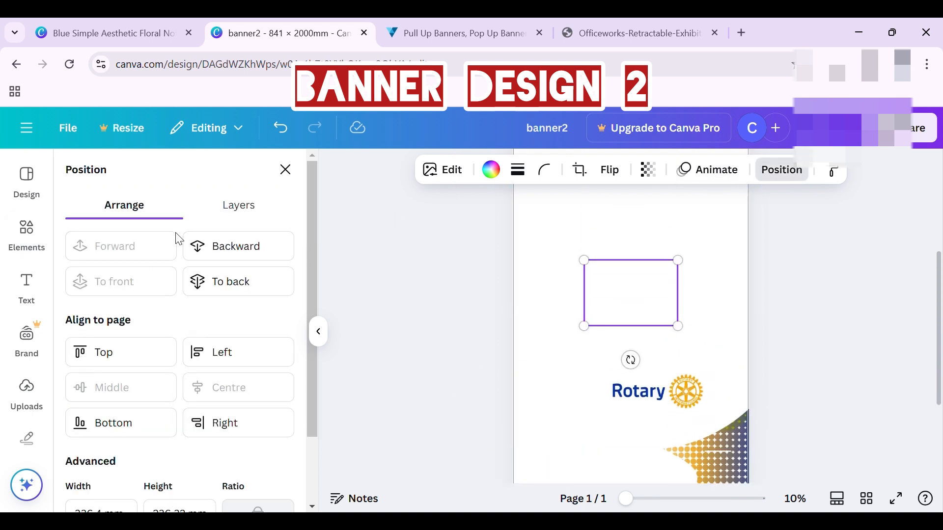
click(491, 170)
click(209, 290)
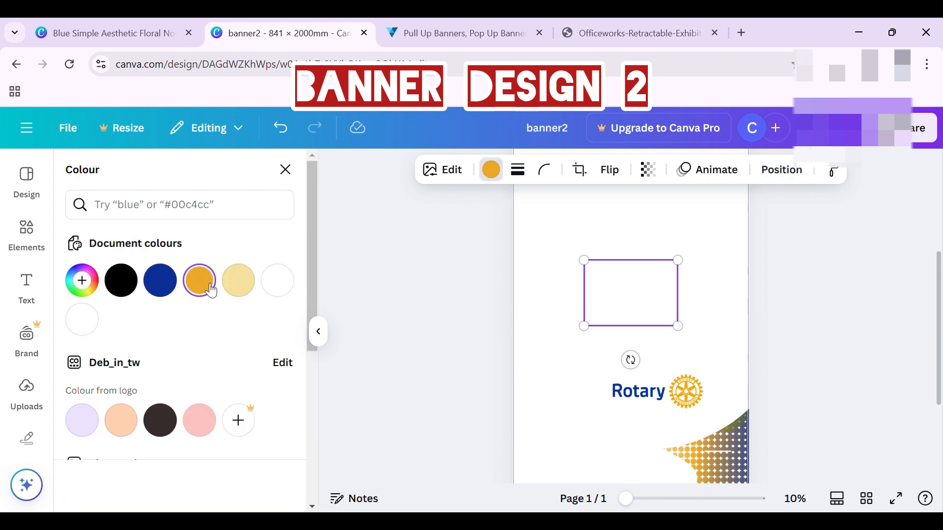
Move the gold oval down beside the blue corner circle and enlarge it to about twice its size
scroll(402, 365, down, 2)
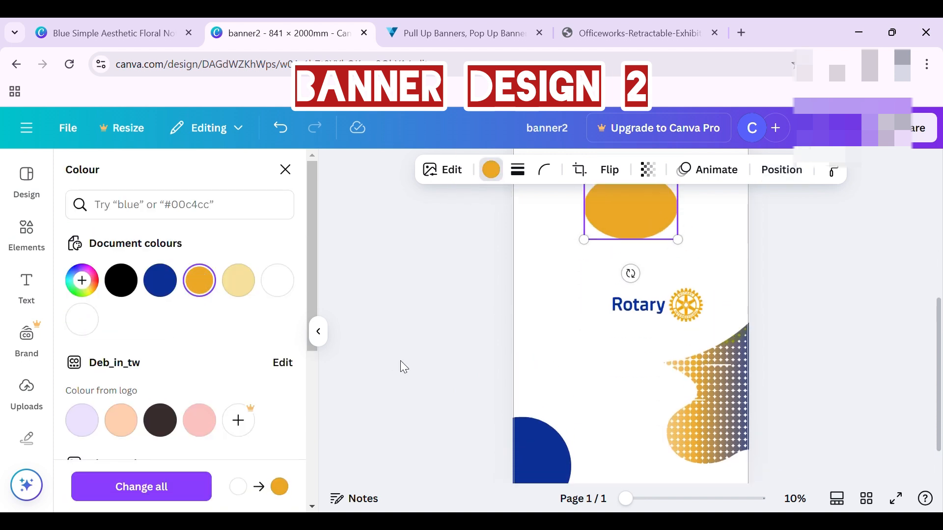
scroll(400, 362, up, 1)
drag(638, 267, 587, 436)
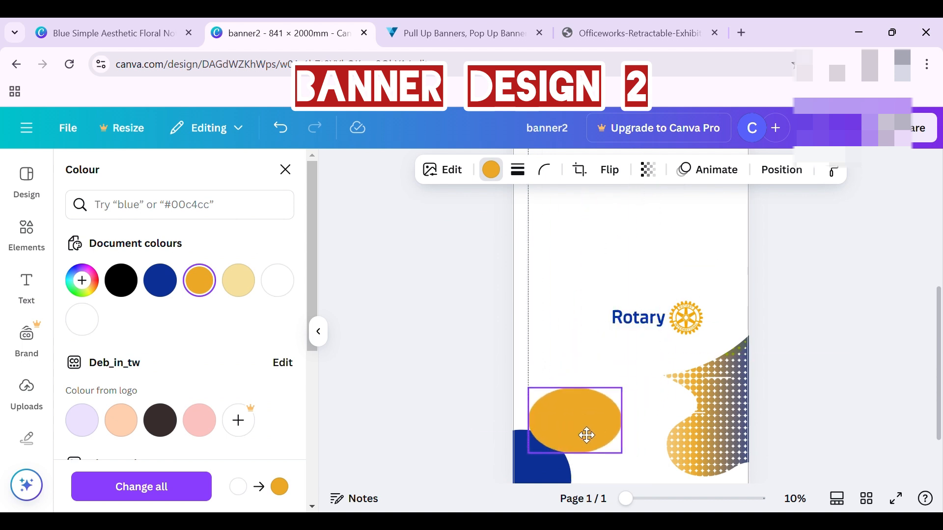
drag(621, 388, 713, 322)
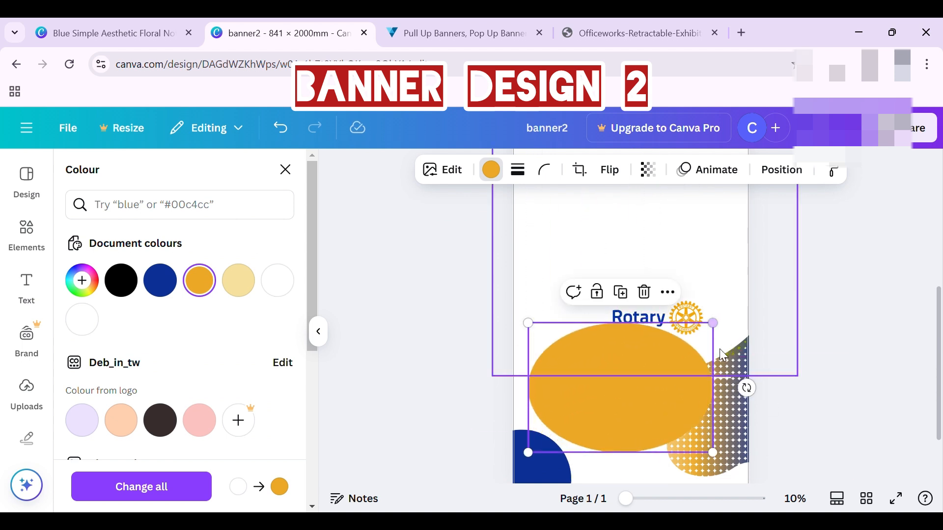
Rotate the gold oval nearly upright and enlarge it further, placing it across the banner's lower left part
drag(649, 403, 626, 427)
drag(735, 417, 674, 134)
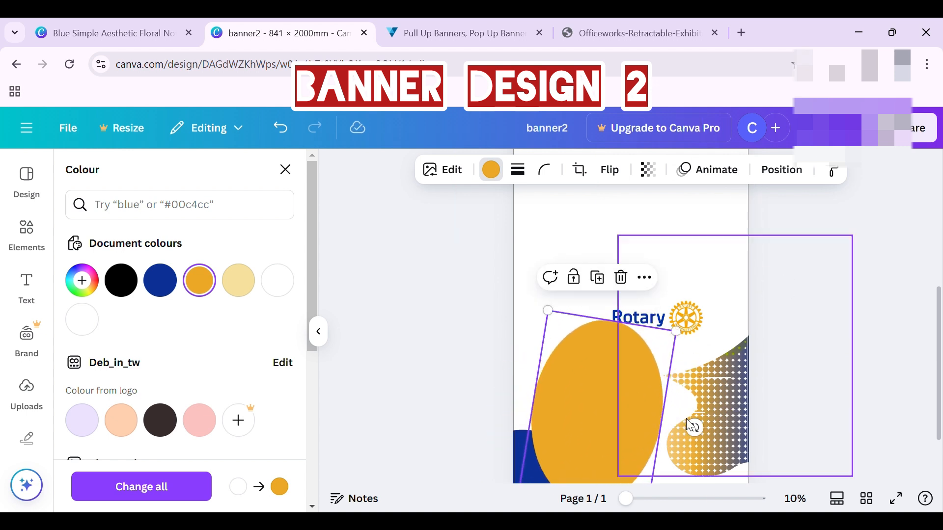
mouse_move(695, 428)
mouse_down()
mouse_move(708, 412)
mouse_move(695, 415)
mouse_up()
drag(600, 411, 560, 389)
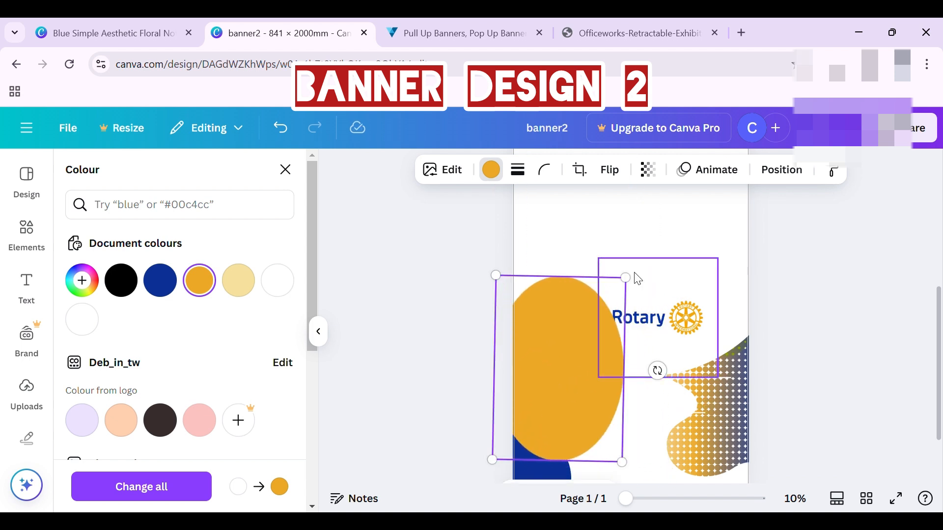
drag(625, 286, 797, 176)
drag(686, 331, 637, 409)
Send the gold oval backward until it sits behind the white circles and the Rotary logo
click(783, 171)
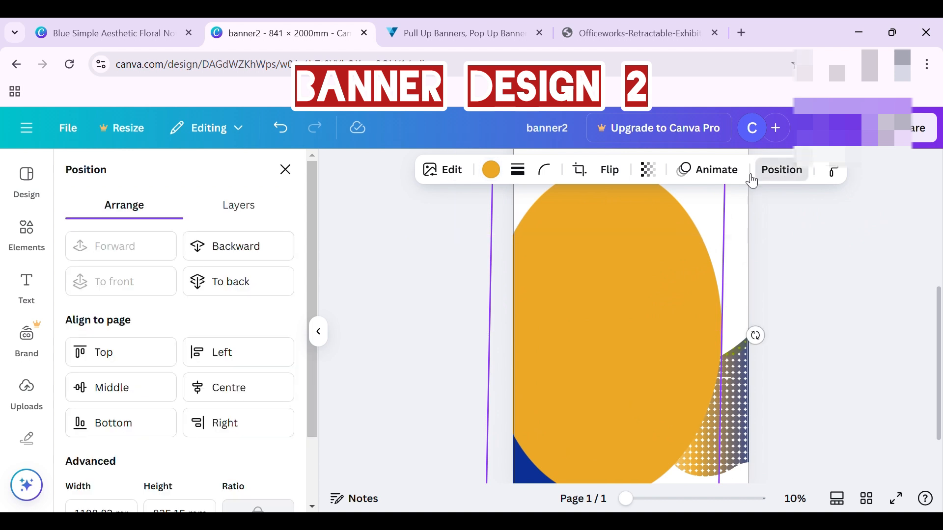
click(259, 252)
click(258, 252)
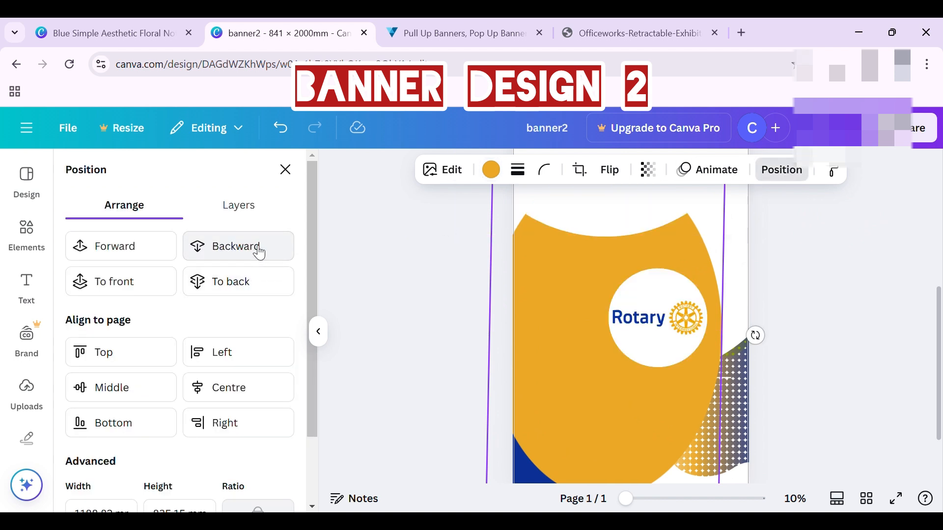
click(259, 252)
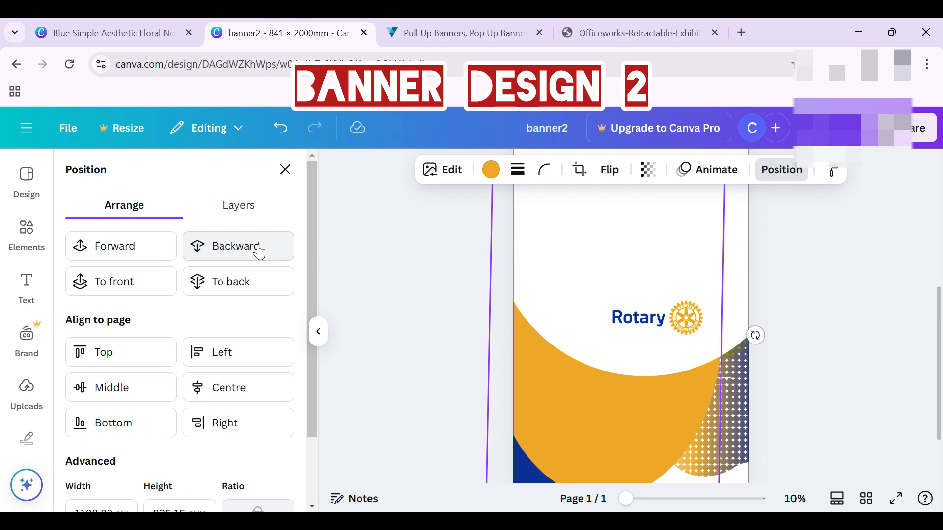
click(847, 368)
Move the large white circle down over the gold oval and the dotted pattern, leaving a gold curve in the lower left corner
scroll(848, 369, down, 1)
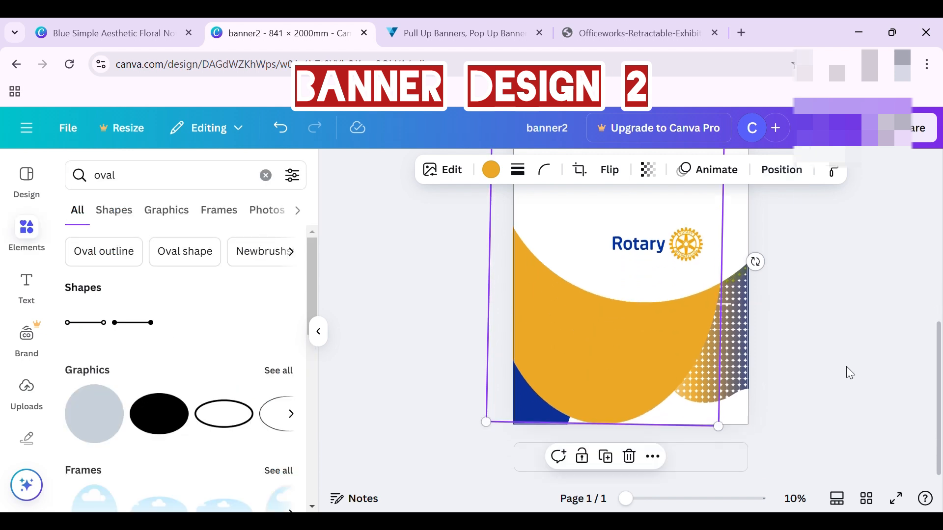
click(701, 284)
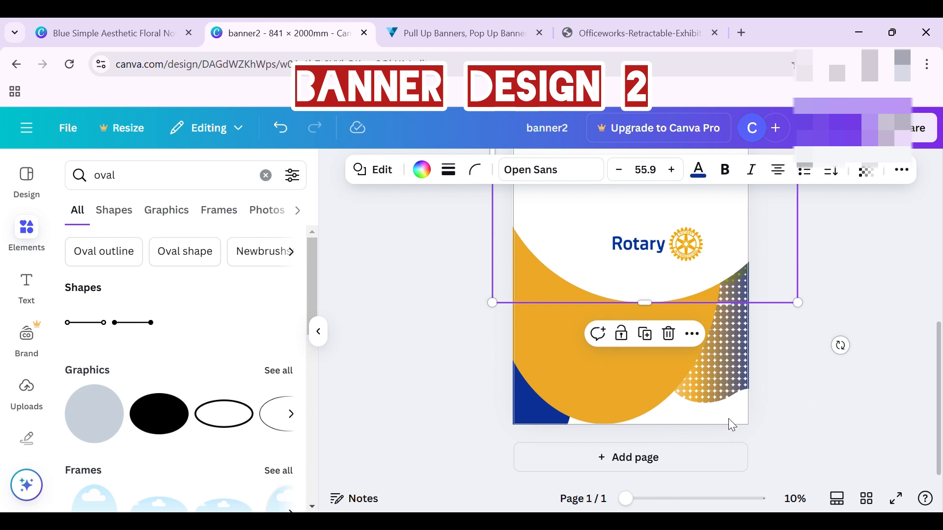
click(806, 388)
click(801, 382)
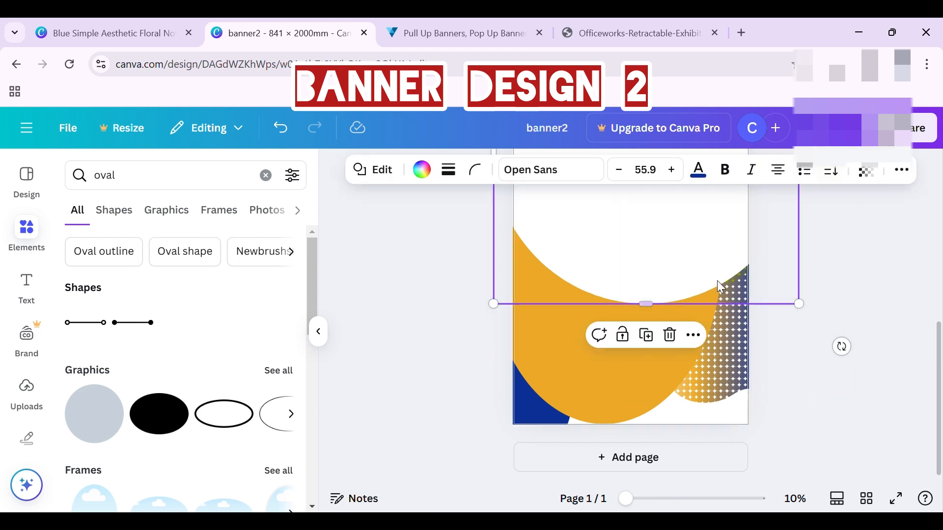
drag(717, 281, 735, 397)
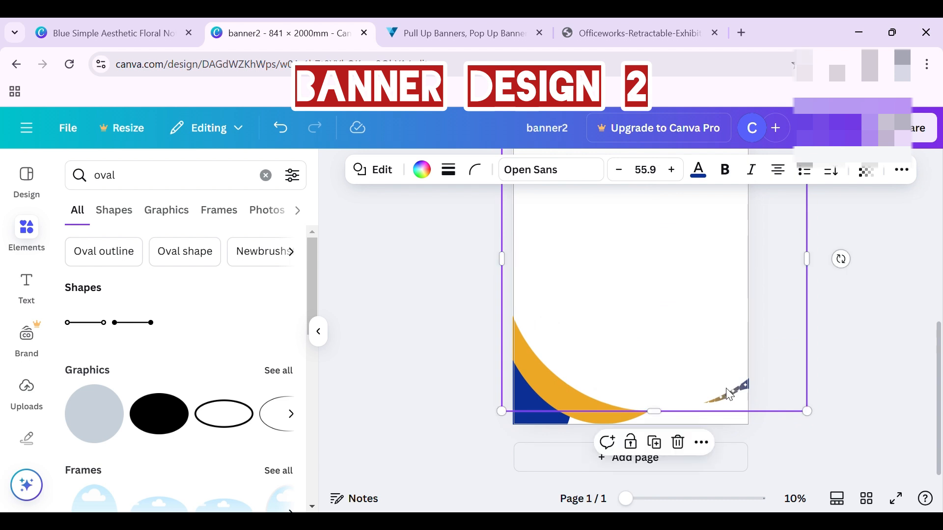
Move the gold oval slightly down so it extends past the banner's lower edge and covers more of the blue corner
click(605, 422)
drag(605, 421, 604, 441)
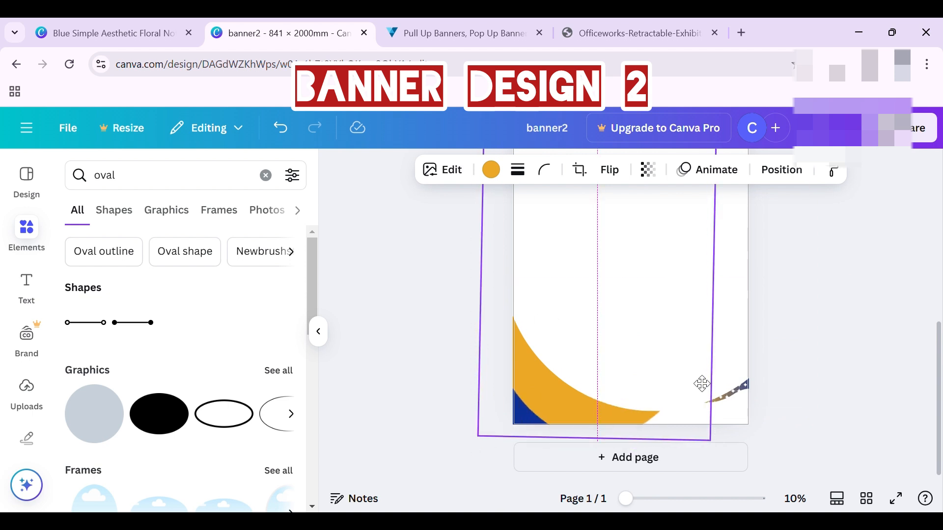
drag(702, 383, 701, 380)
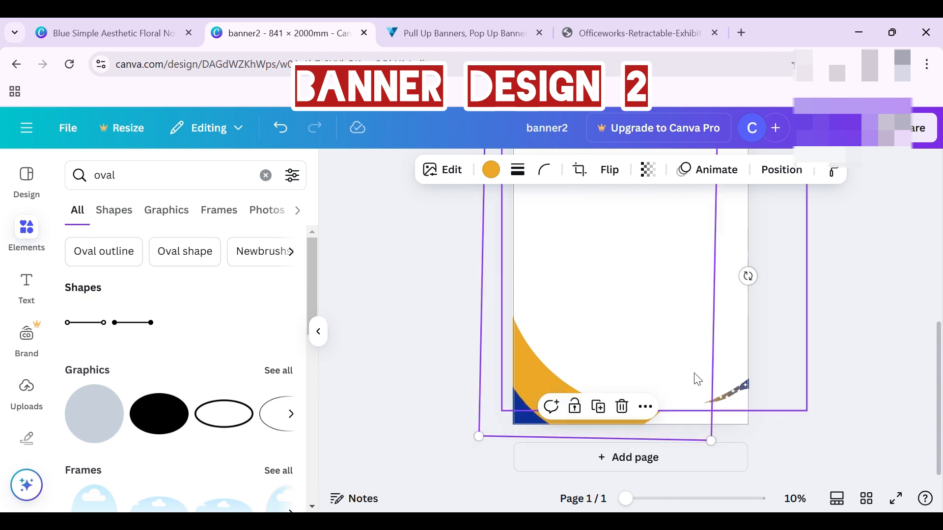
Move the large white circle down and left, and widen it to cover the dotted pattern at the lower right
click(745, 361)
click(902, 340)
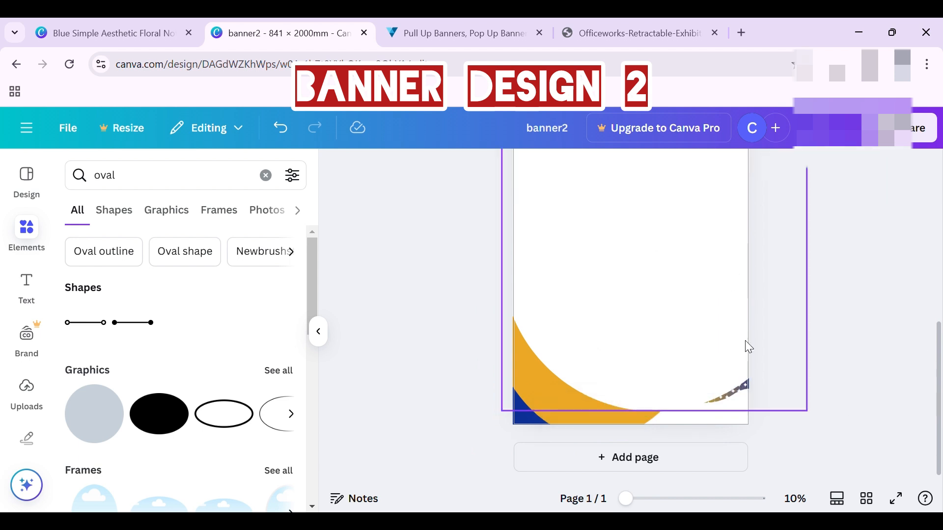
drag(745, 341, 714, 357)
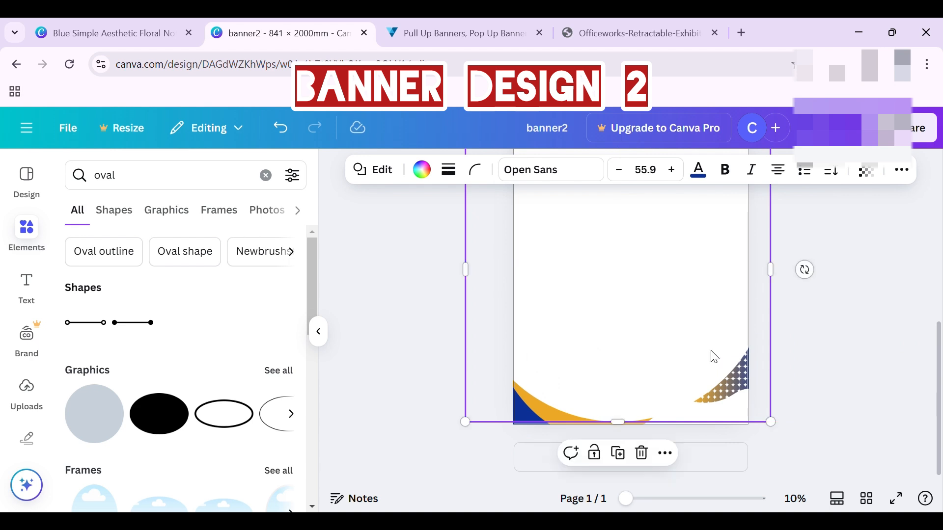
drag(780, 288, 837, 275)
click(753, 347)
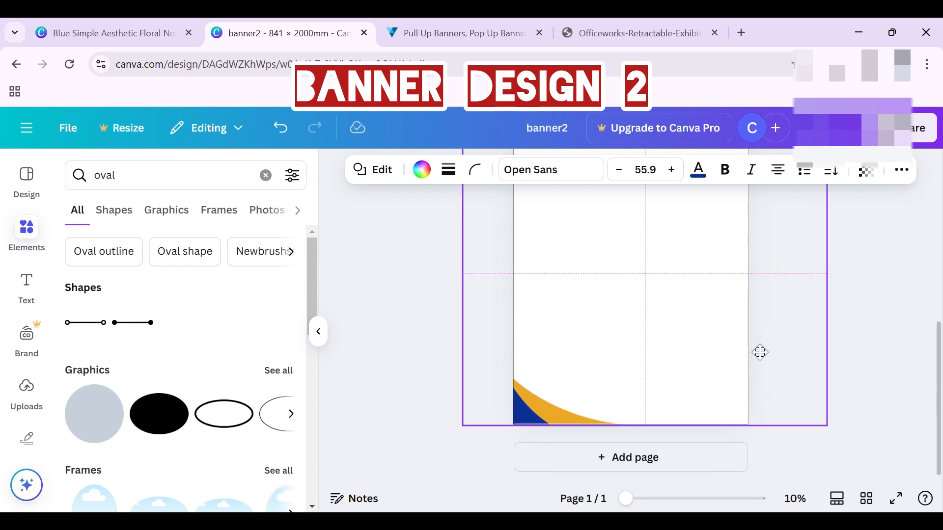
Search the elements for image frame and add the square frame to the banner
double_click(93, 185)
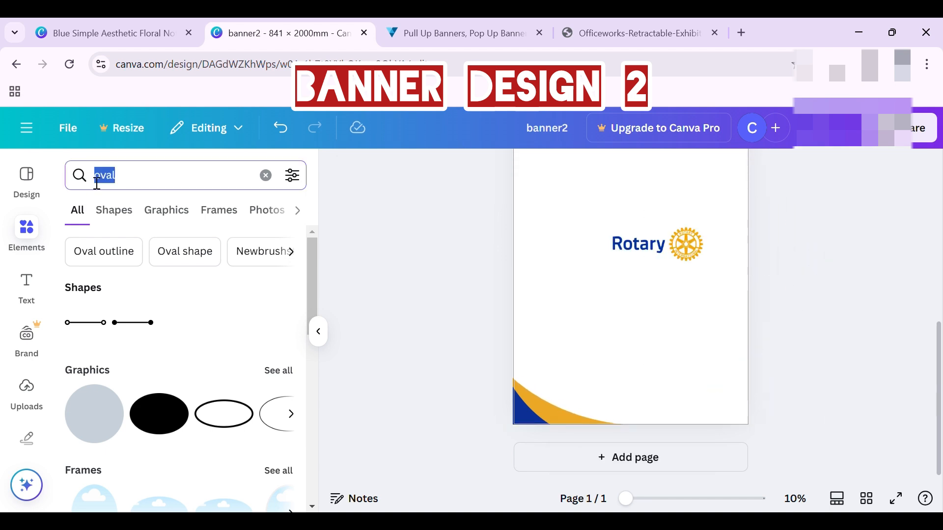
text(image)
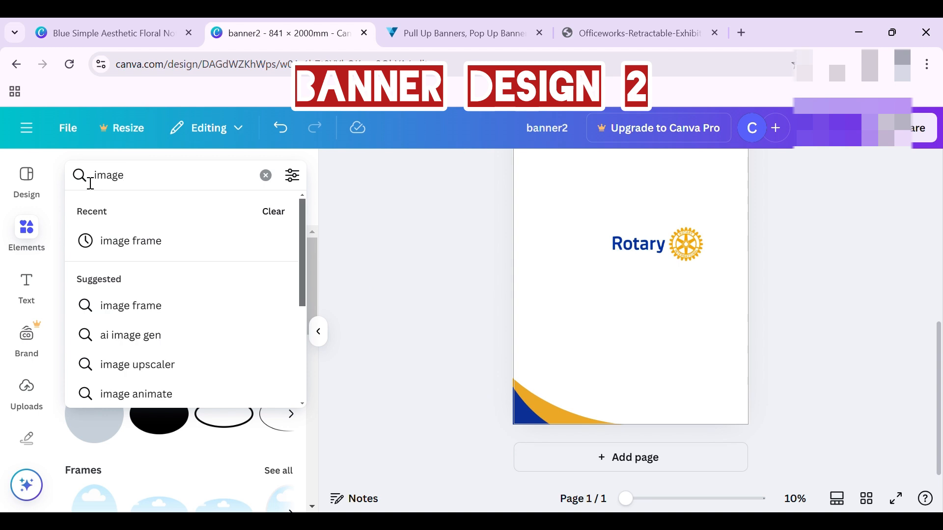
click(123, 242)
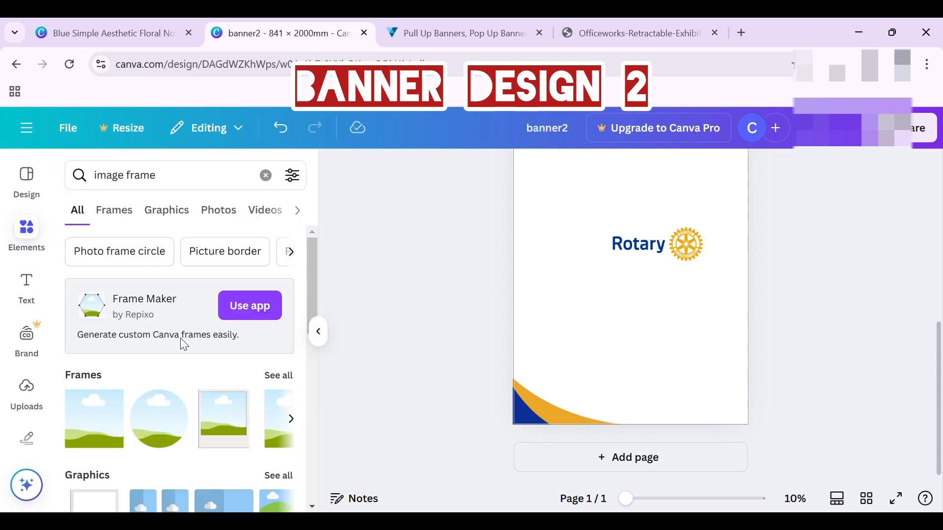
click(114, 425)
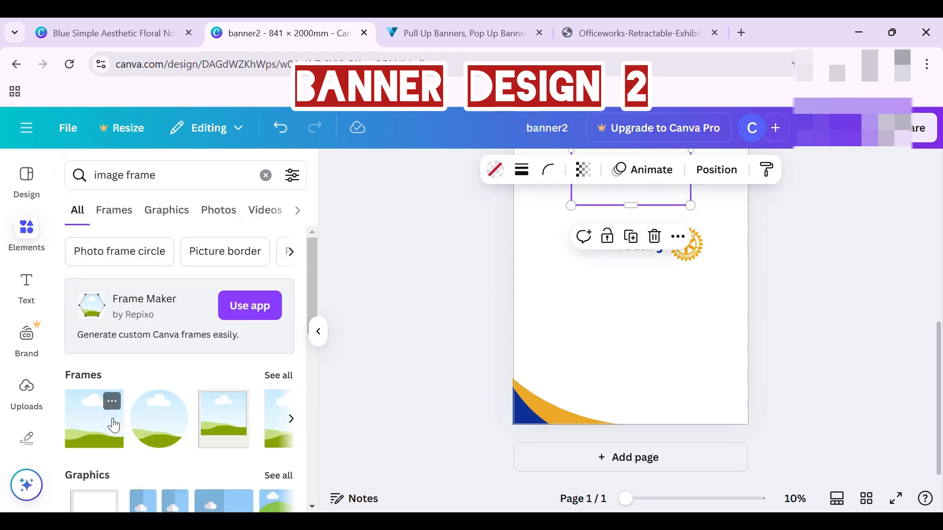
scroll(834, 285, up, 2)
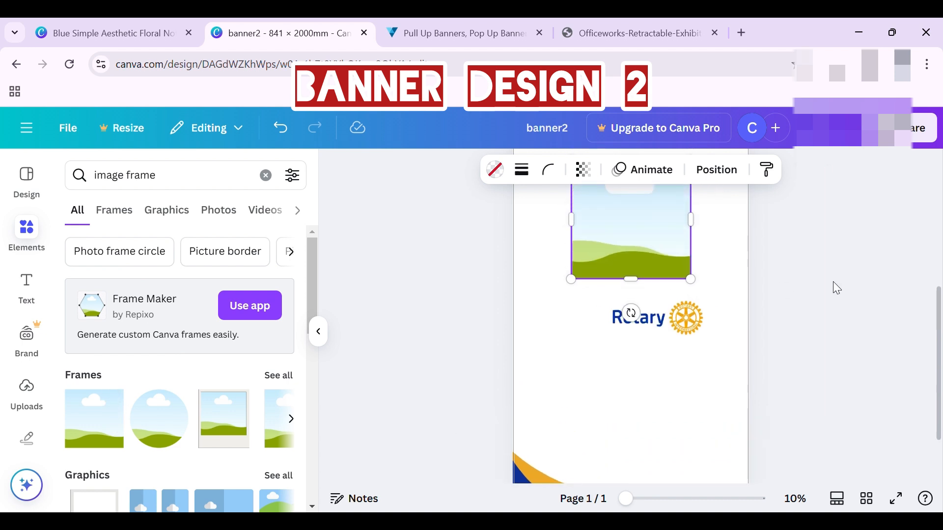
scroll(830, 284, up, 2)
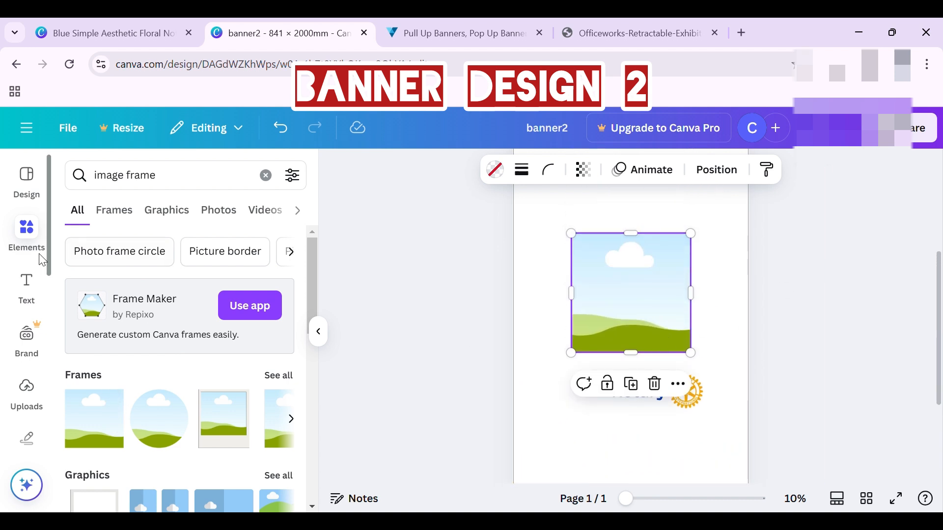
Move the square frame up to the banner's right edge so it partly overhangs, and tilt it slightly clockwise
click(31, 183)
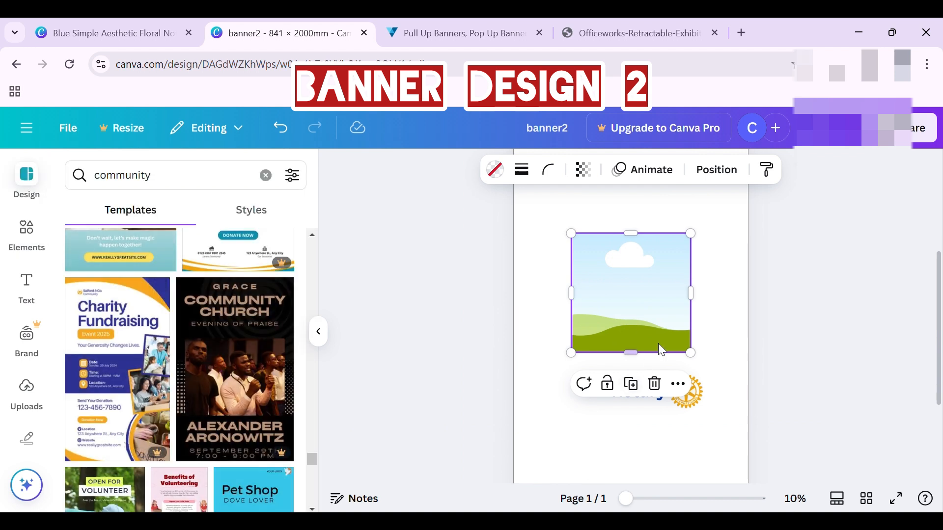
drag(673, 338, 738, 258)
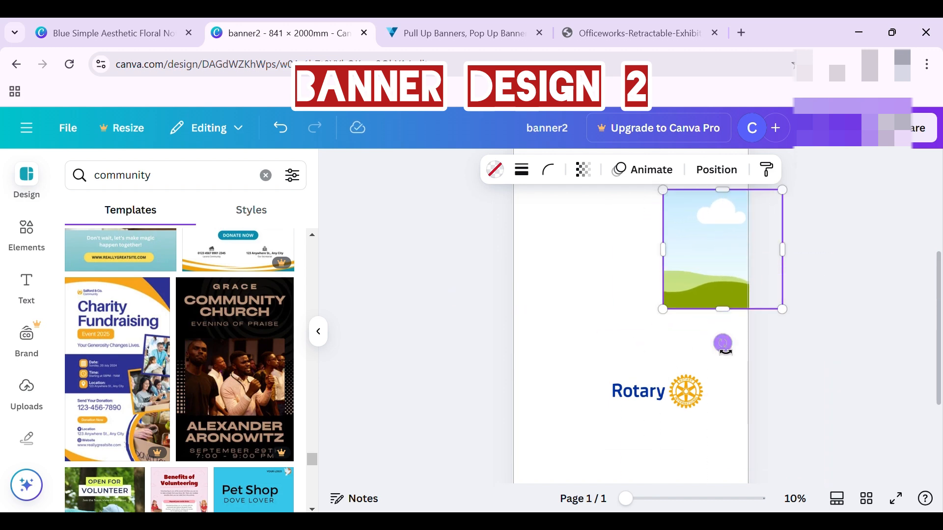
drag(722, 340, 697, 339)
drag(703, 281, 707, 254)
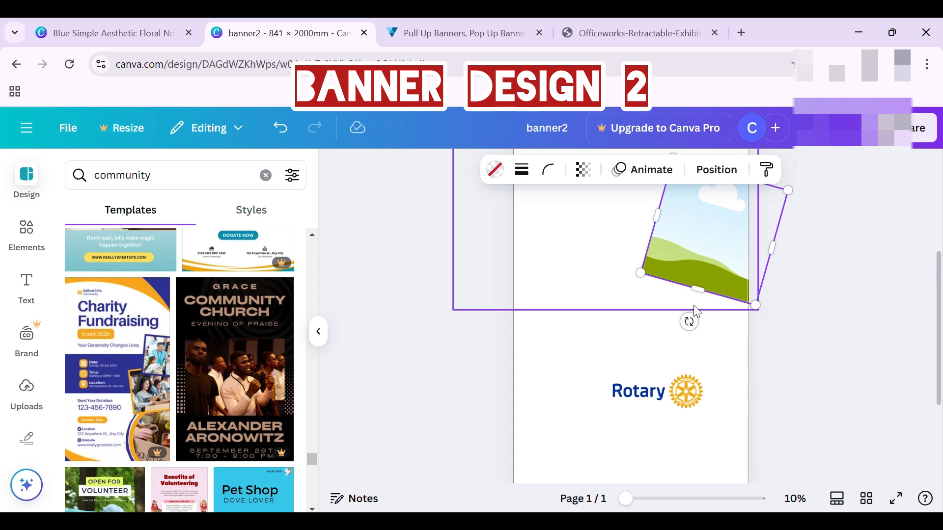
drag(676, 204, 676, 351)
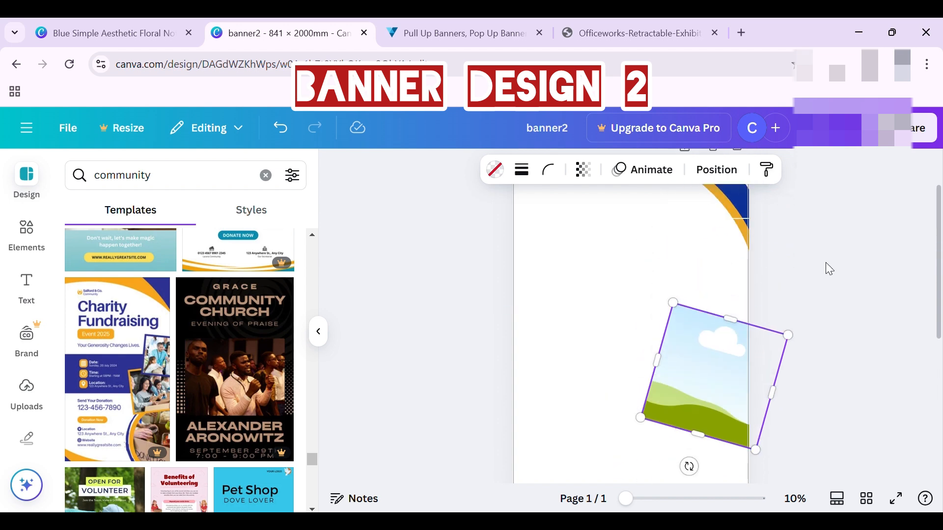
Duplicate the tilted square frame, place the copy just below the original, and tilt it slightly counterclockwise
right_click(718, 381)
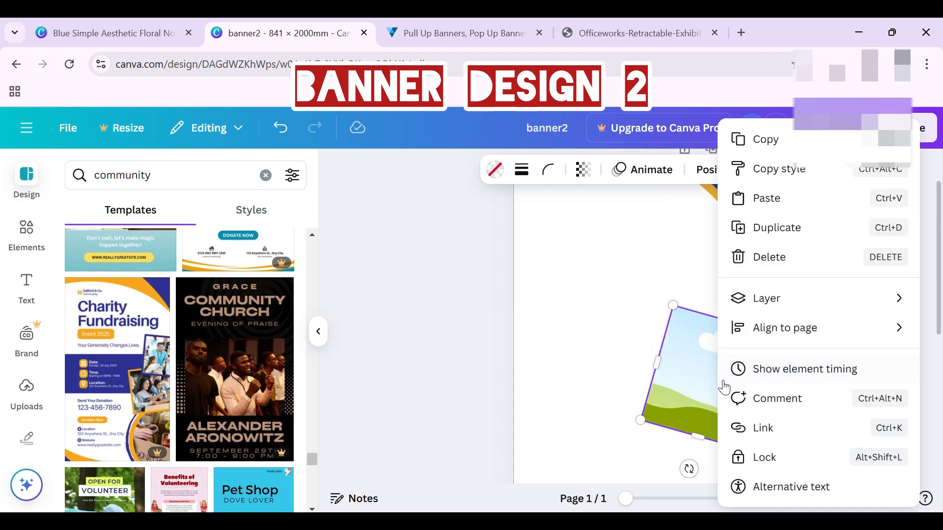
click(766, 143)
scroll(732, 275, down, 5)
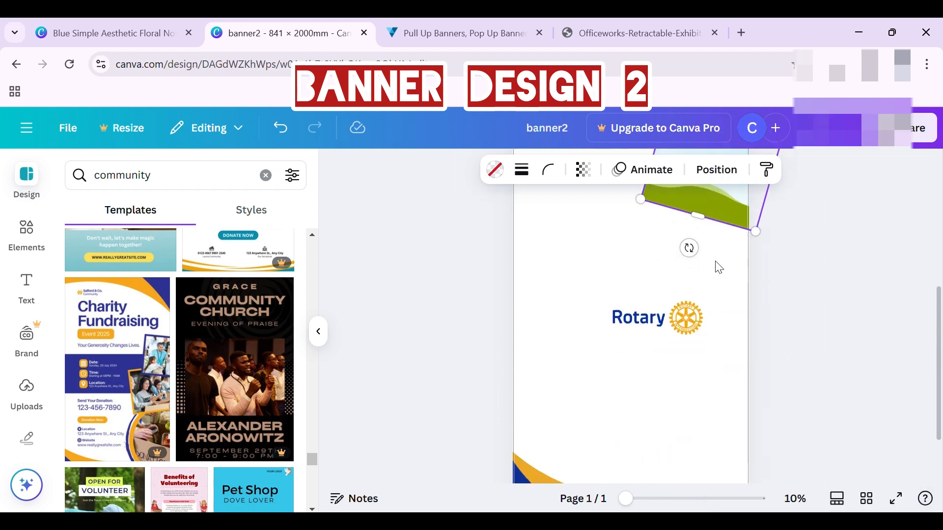
click(816, 273)
key(ctrl+v)
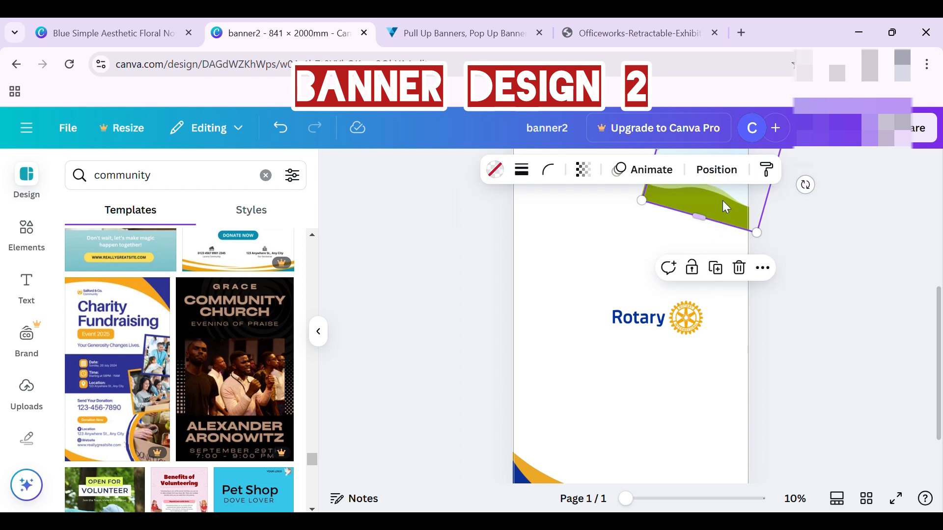
drag(724, 202, 708, 302)
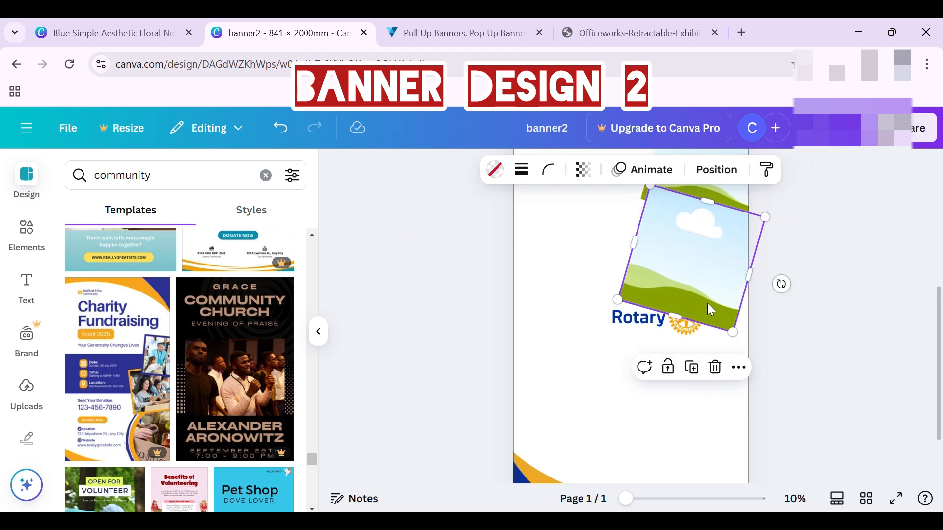
drag(790, 293, 797, 240)
click(828, 348)
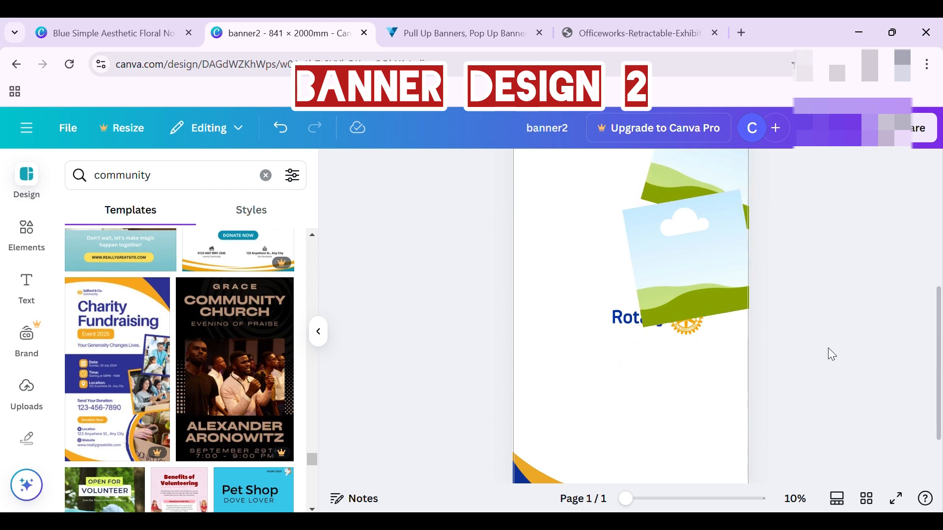
Add the circle image frame below the square frames at the banner's right edge, and move the Rotary logo to the left of it
click(17, 234)
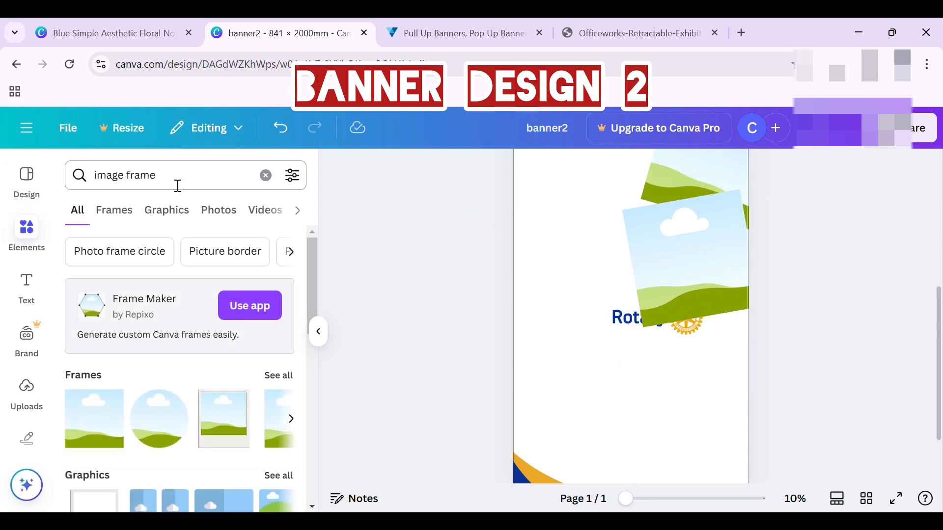
click(168, 428)
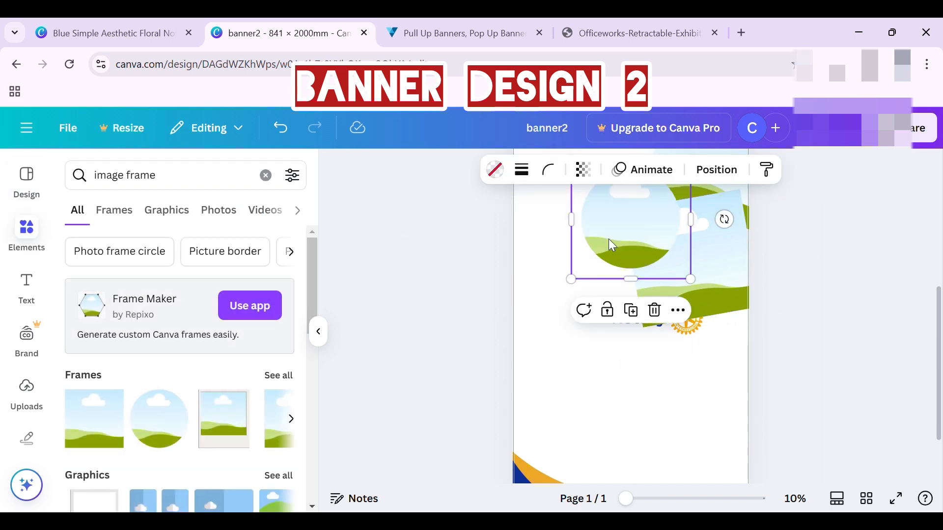
drag(612, 245, 703, 366)
drag(633, 343, 562, 390)
click(27, 180)
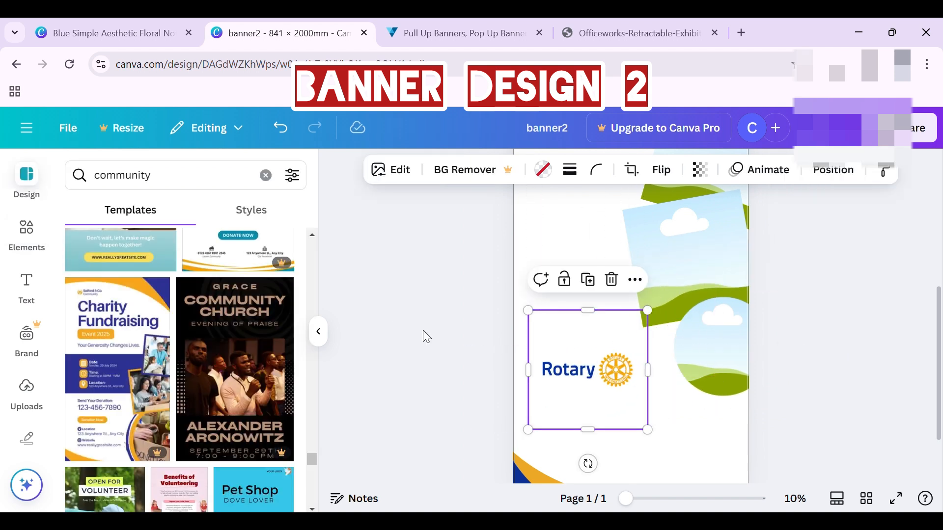
Enlarge the circular frame, tilt it clockwise, and place it overhanging the banner's lower right edge beside the Rotary logo
scroll(428, 331, down, 3)
click(739, 284)
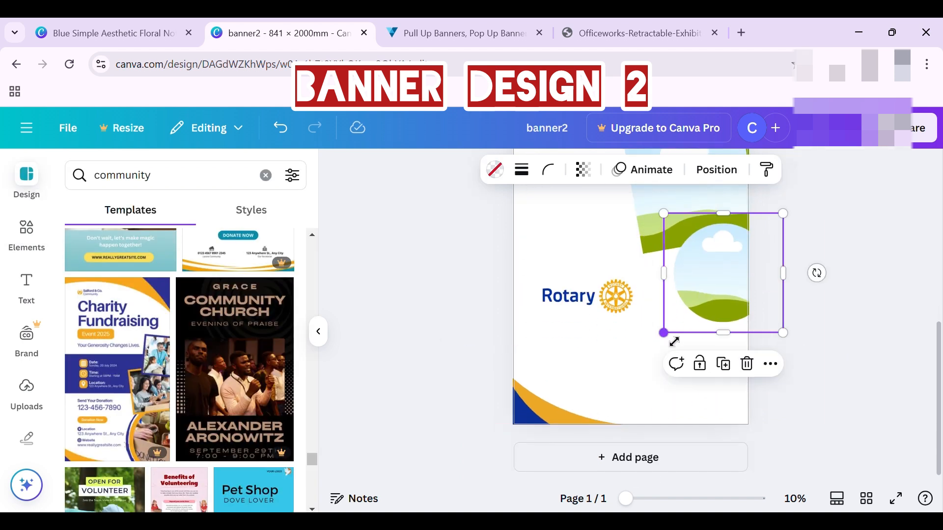
drag(674, 342, 652, 365)
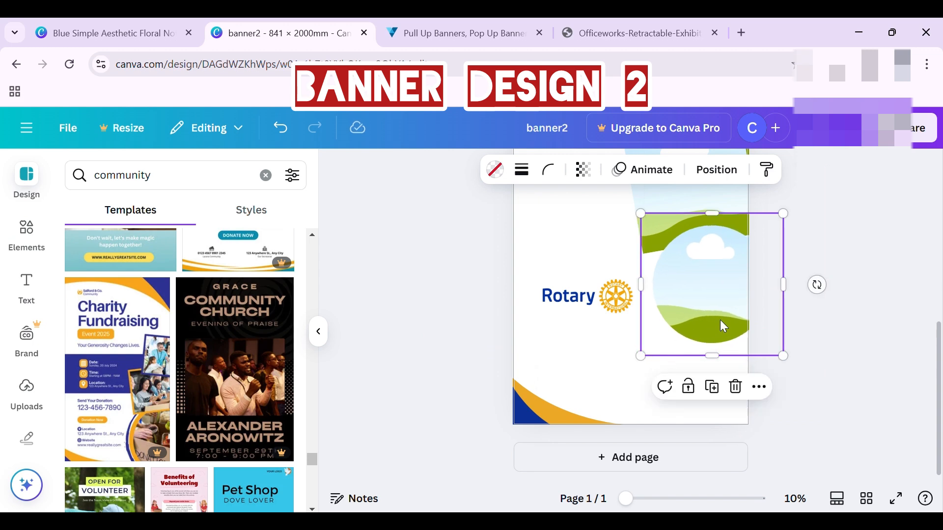
drag(724, 326, 741, 347)
drag(794, 392, 839, 435)
drag(740, 470, 700, 479)
drag(720, 382, 707, 349)
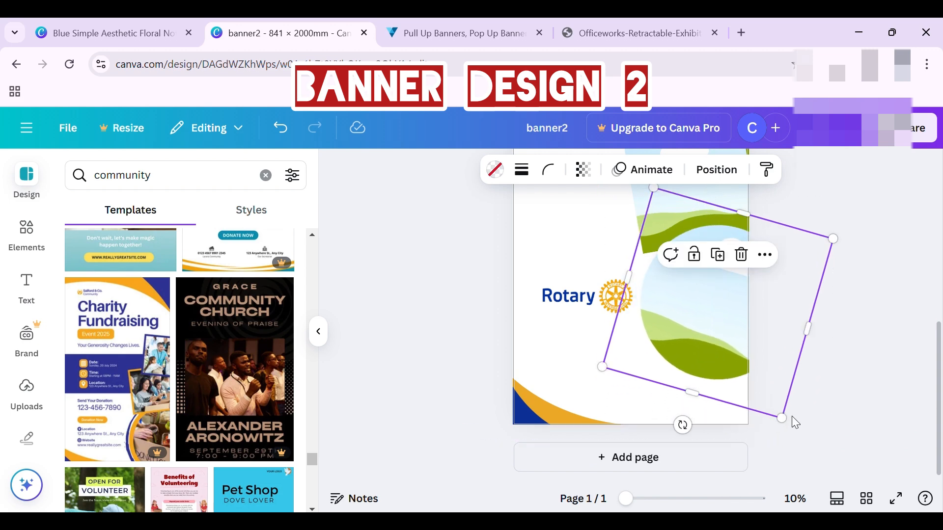
drag(788, 430, 731, 423)
Move the second square frame down, enlarge it, and bring it forward so it overlaps the top of the circular frame
scroll(737, 345, up, 1)
drag(737, 274, 749, 312)
drag(631, 244, 605, 226)
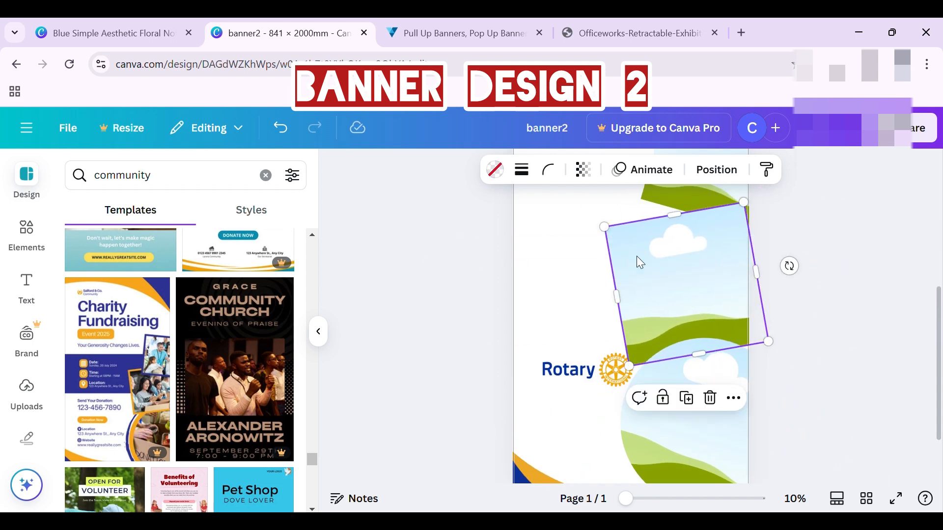
click(728, 173)
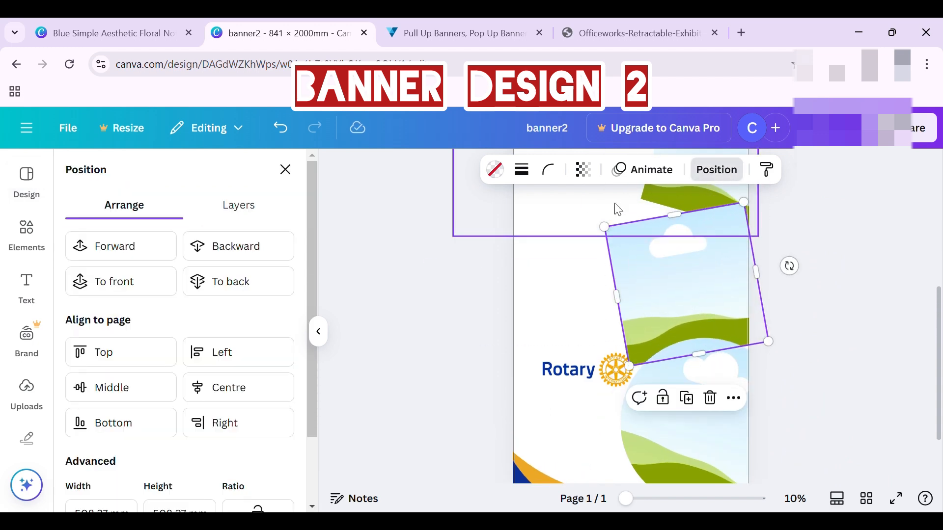
click(139, 249)
Select the upper tilted square frame at the banner's right edge
scroll(863, 389, up, 2)
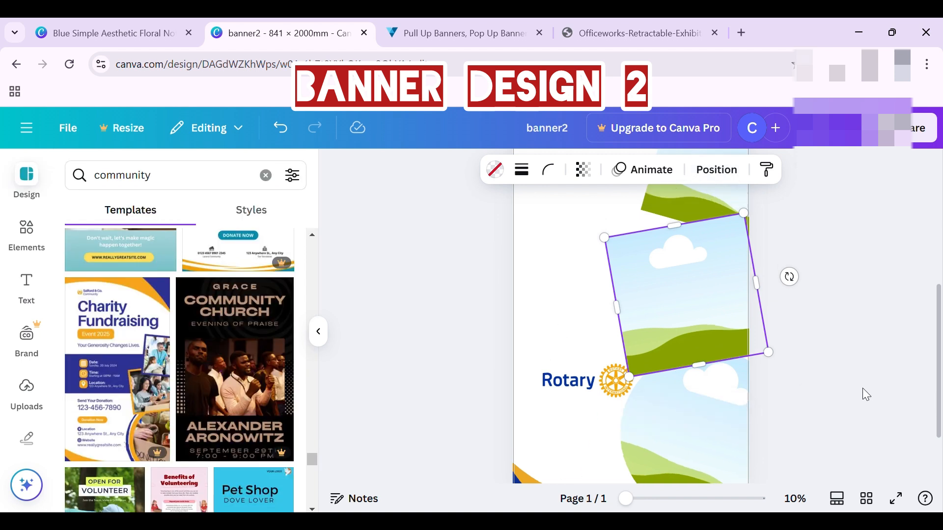
click(710, 318)
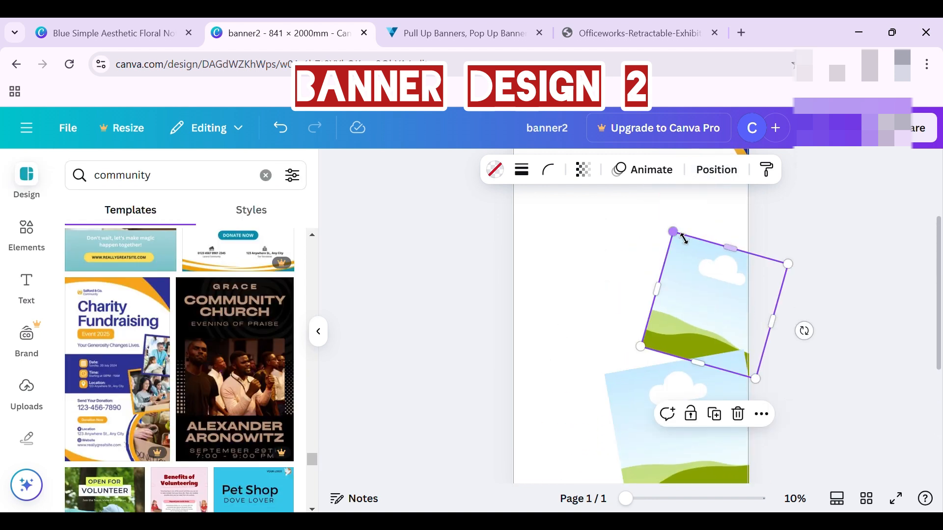
Enlarge the two tilted image frames on the banner's right side and shift the upper one slightly towards the top
drag(684, 239, 667, 217)
drag(731, 331, 738, 333)
click(704, 375)
click(692, 417)
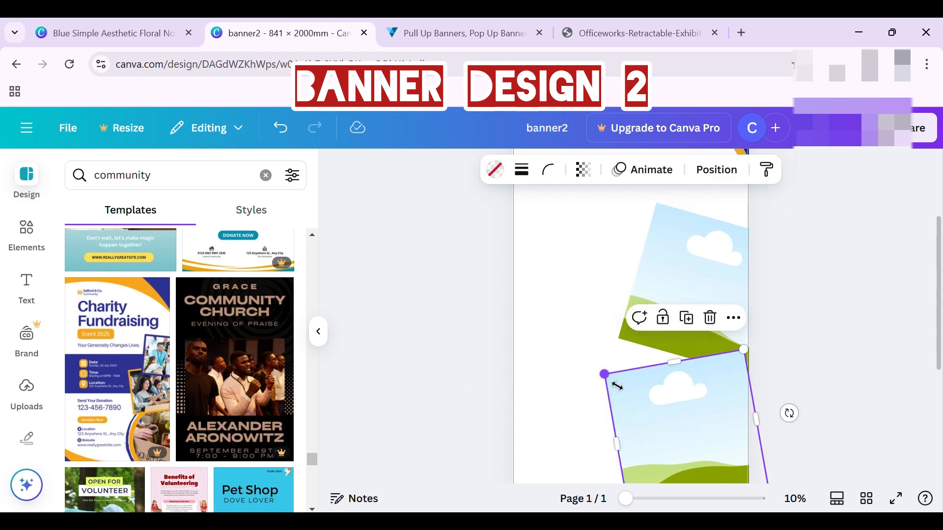
drag(617, 387, 592, 367)
click(722, 314)
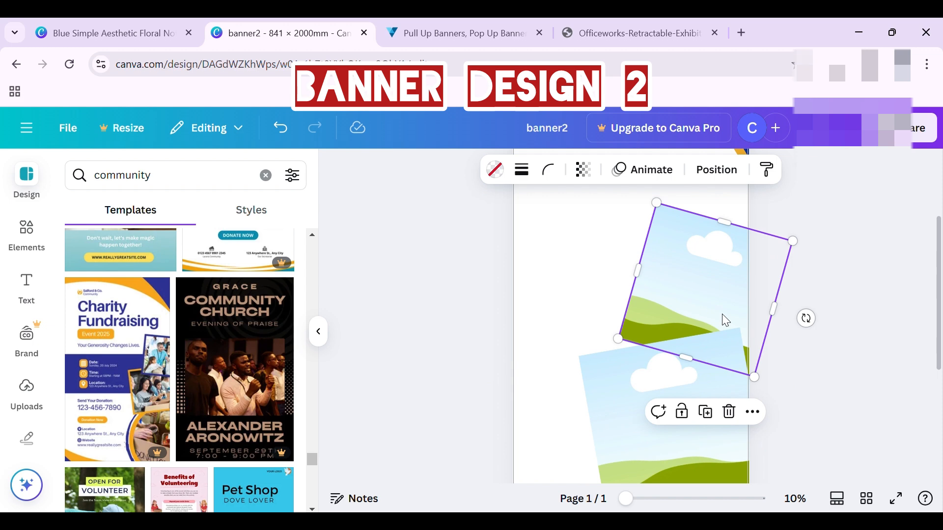
drag(722, 315, 730, 307)
scroll(871, 288, up, 3)
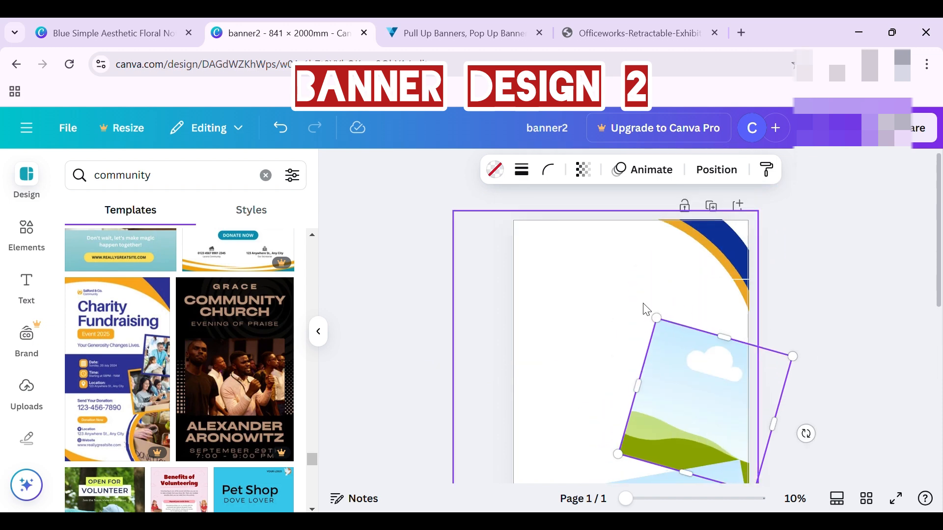
drag(647, 309, 628, 300)
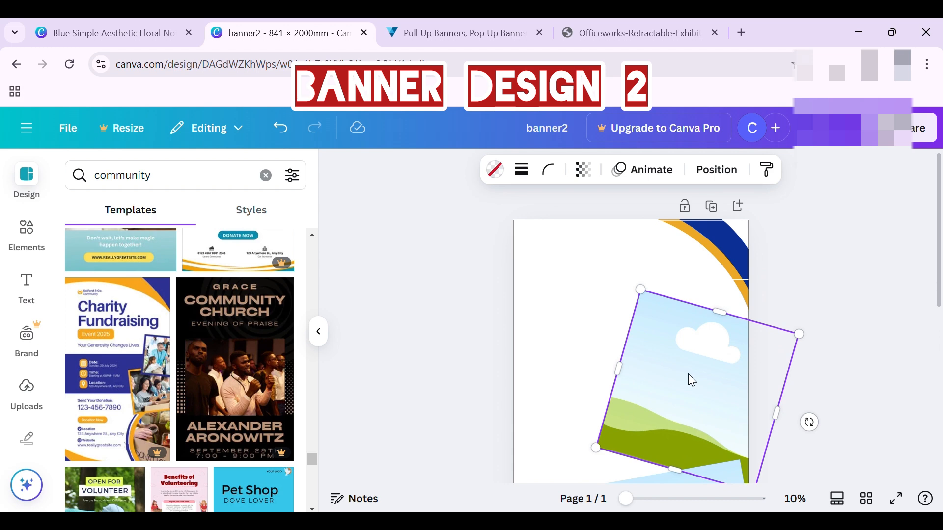
Bring the upper tilted image frame forward, in front of the lower frame
click(721, 171)
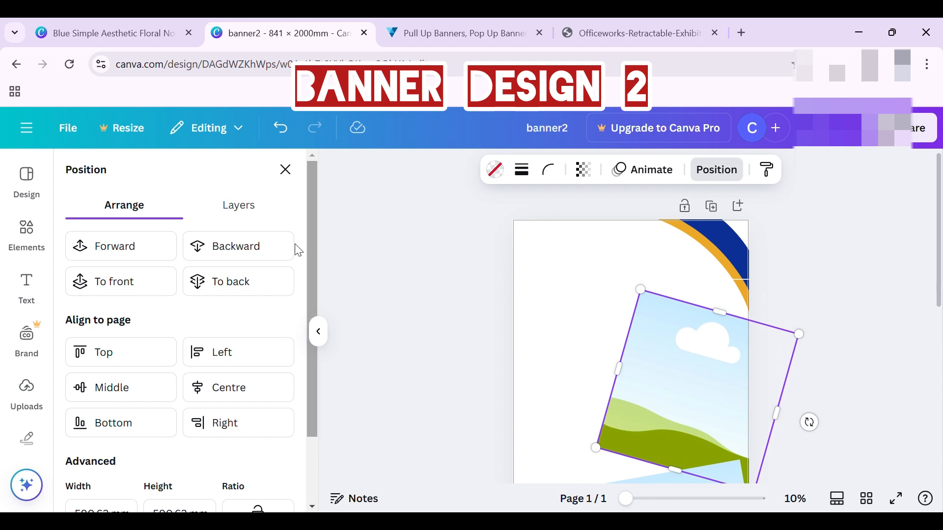
click(156, 254)
scroll(773, 350, down, 3)
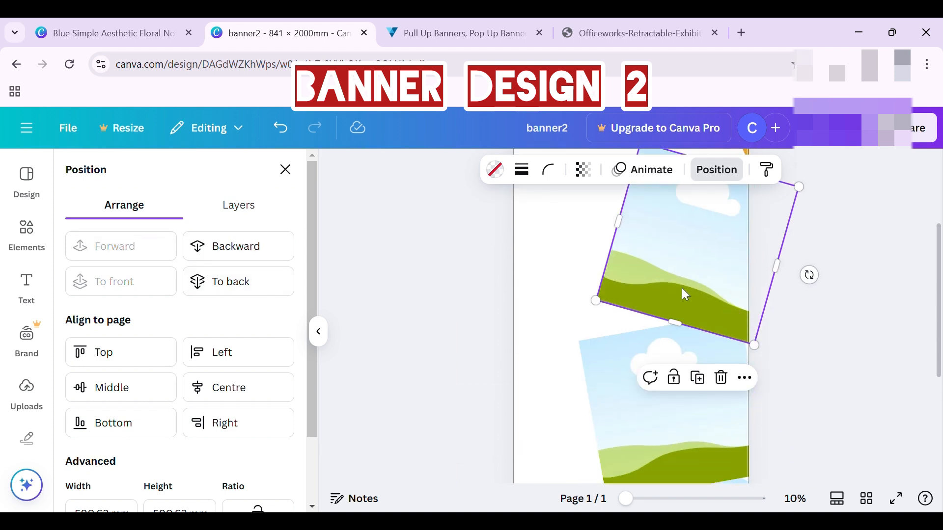
click(285, 170)
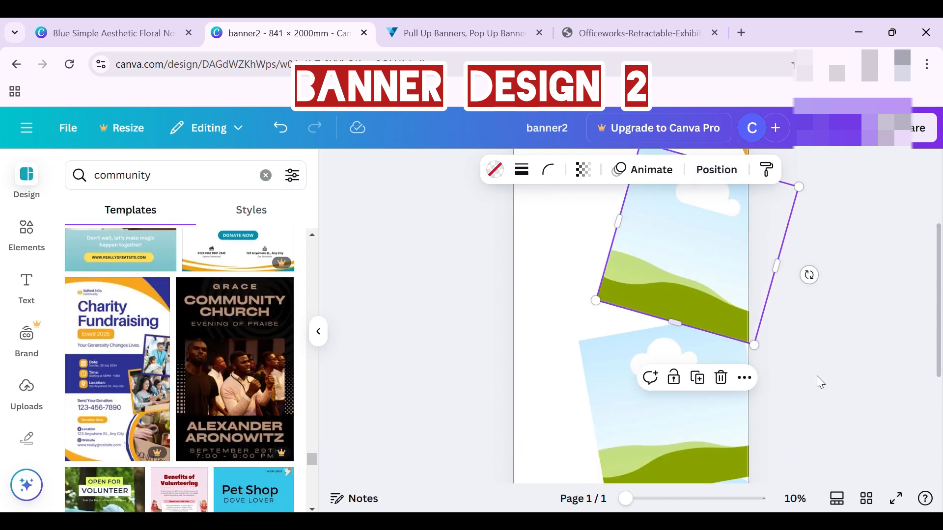
Move the Rotary logo down to the banner's lower left, clear of the image frames
scroll(817, 375, down, 2)
click(698, 376)
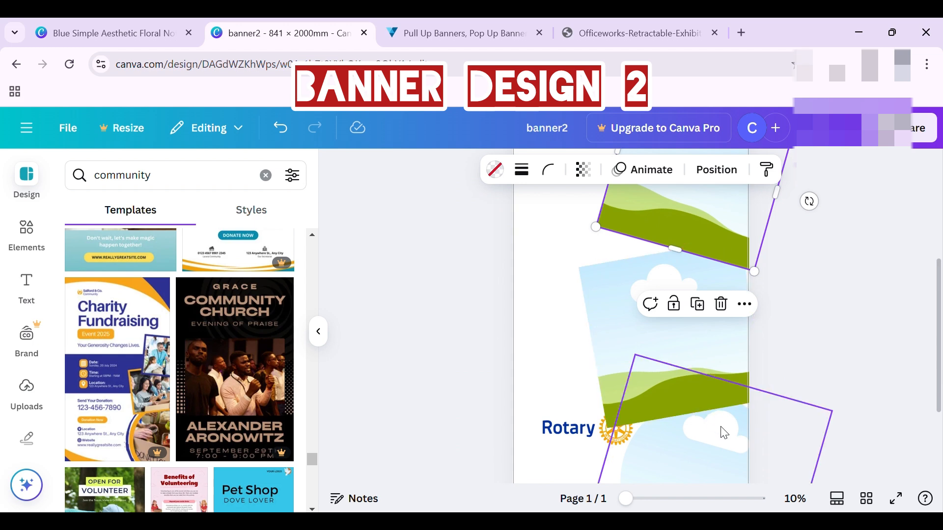
scroll(786, 338, down, 3)
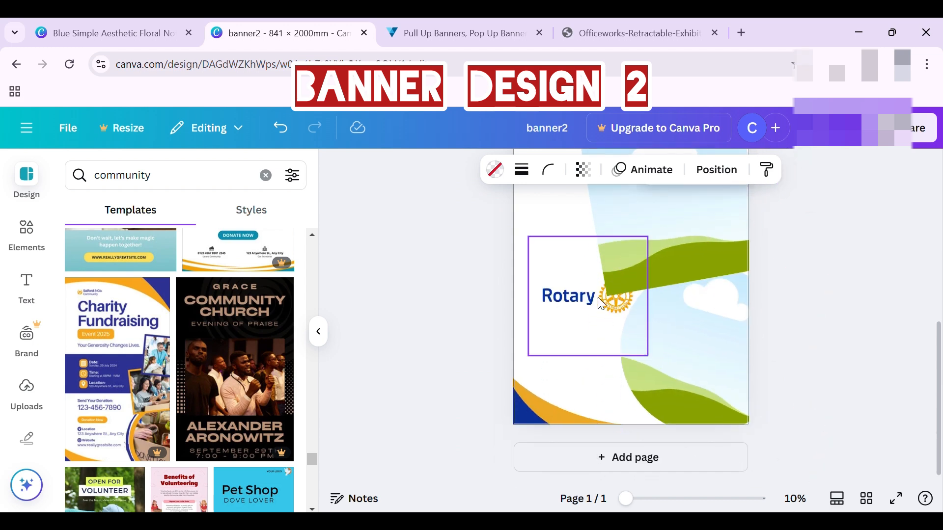
drag(597, 297, 574, 350)
click(859, 363)
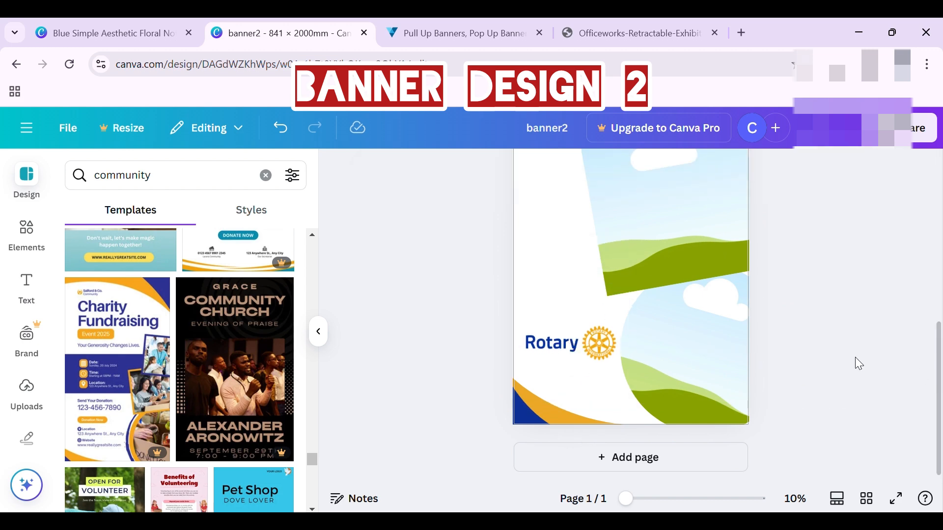
Search the elements for "rectangle", add a rectangle graphic with shadowed edges, and colour it dark blue #0c3096
scroll(859, 363, up, 3)
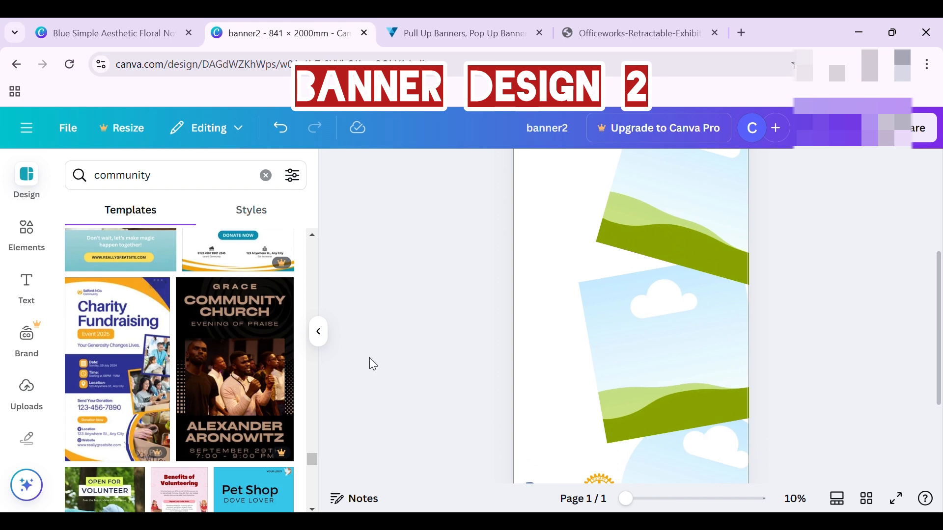
click(28, 230)
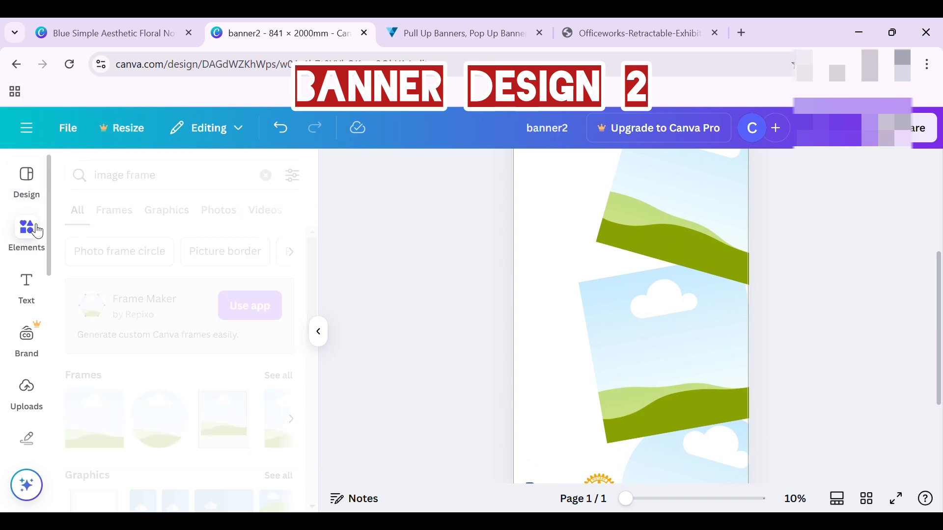
drag(183, 179, 55, 181)
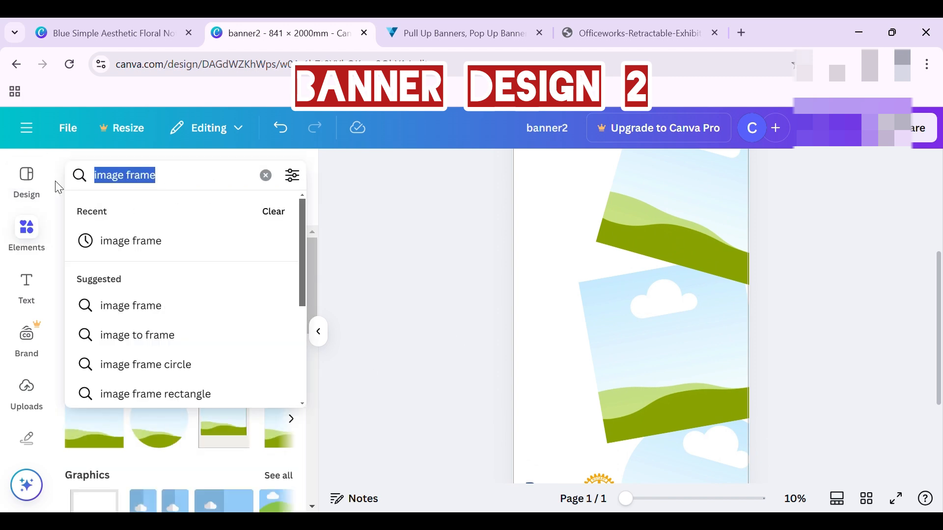
text(rectangle)
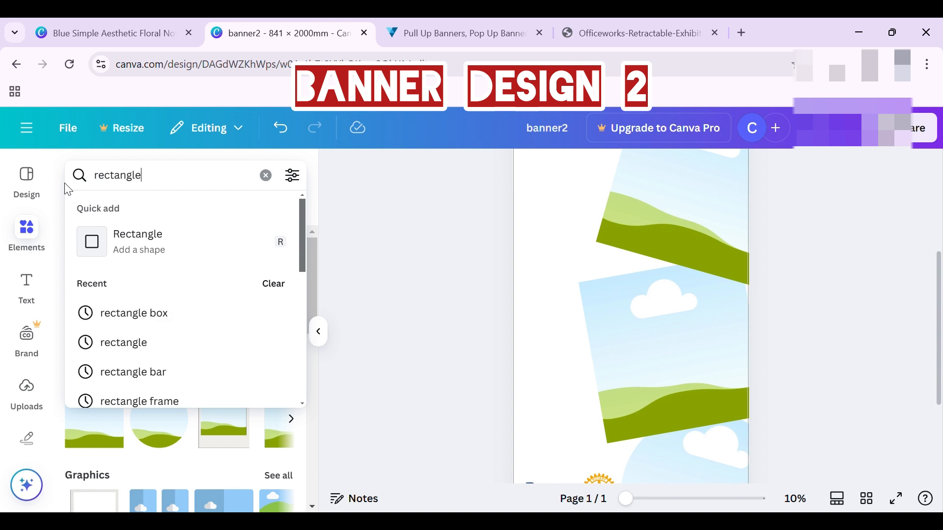
key(Return)
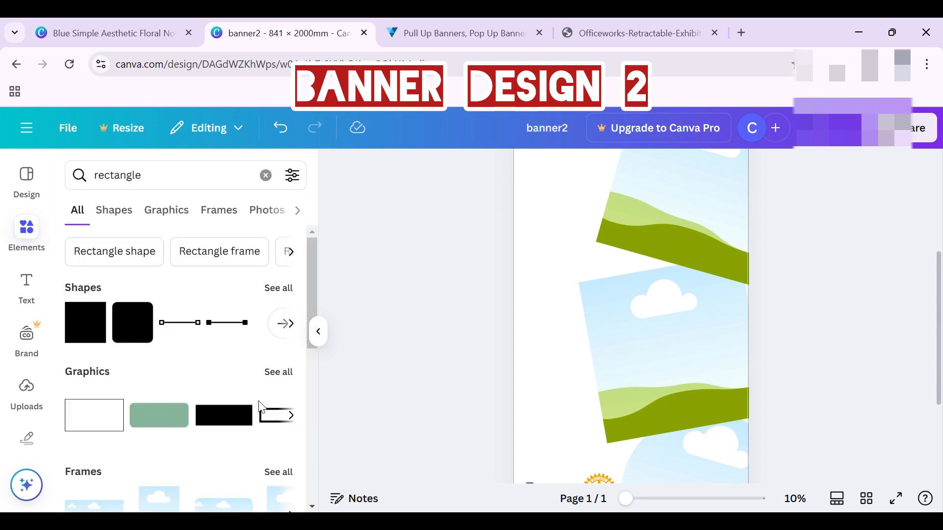
click(242, 417)
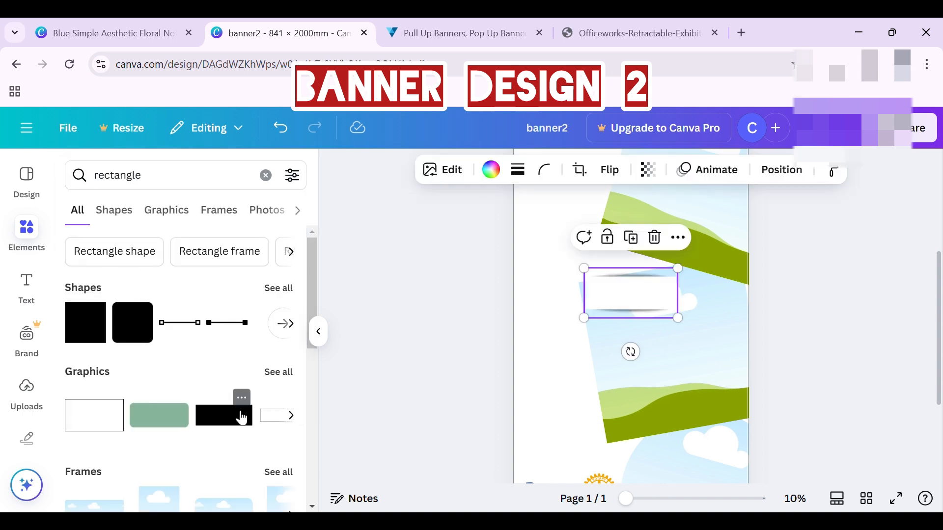
click(490, 170)
click(161, 280)
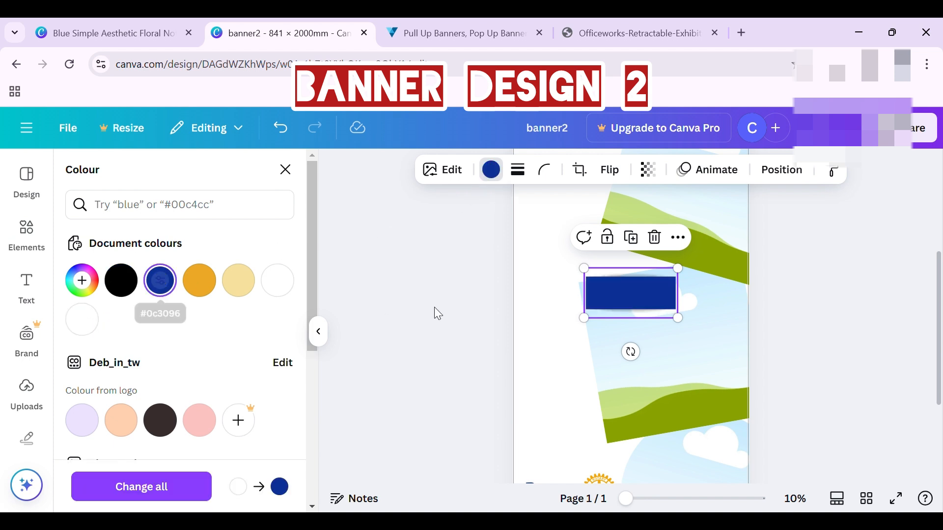
Enlarge and reposition the blue rectangle so that it spans the full width of the banner
drag(594, 278, 385, 255)
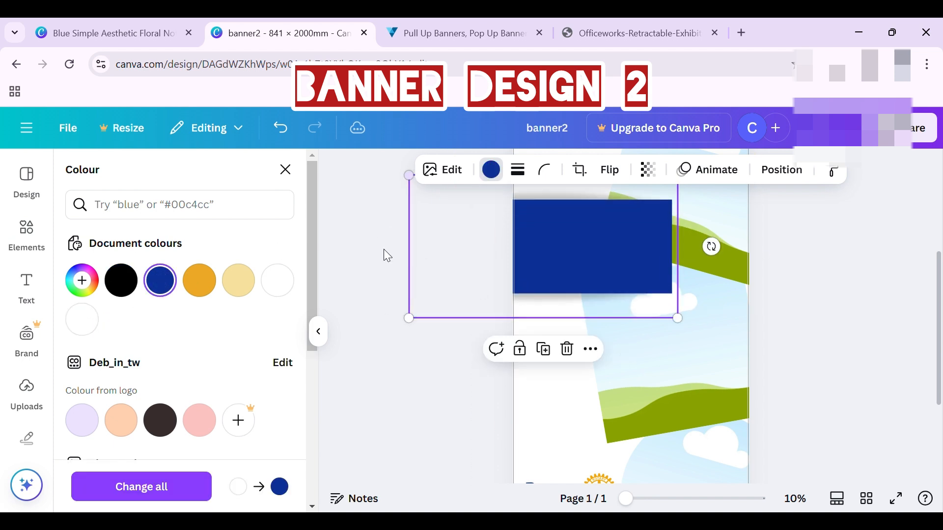
drag(654, 267, 747, 300)
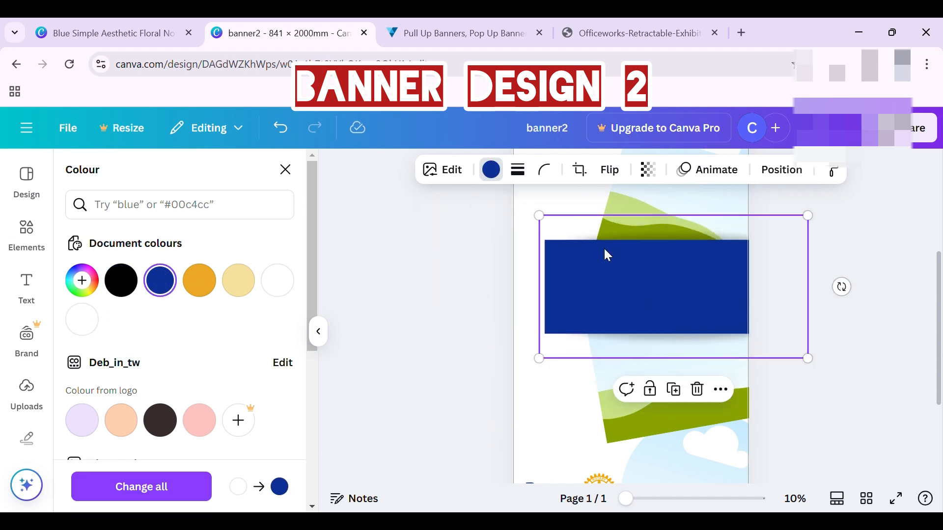
drag(541, 216, 402, 192)
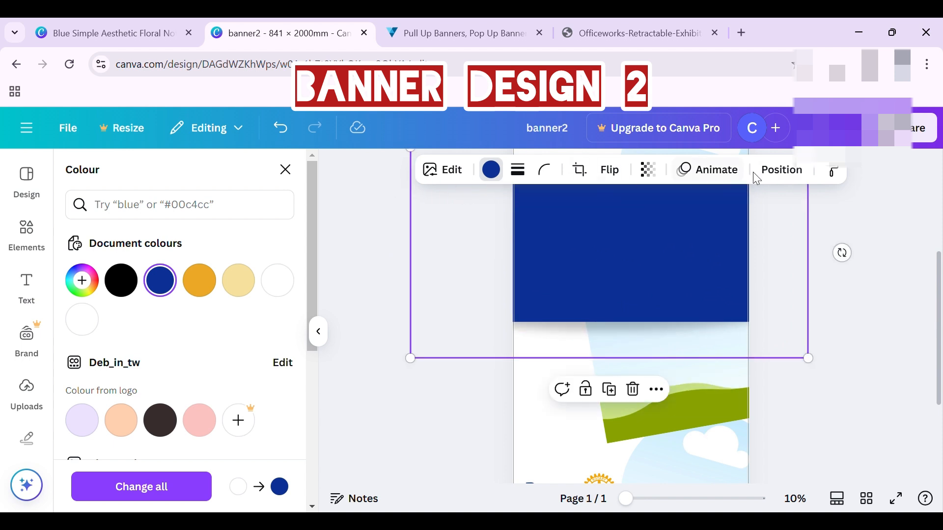
Send the blue rectangle backward behind both tilted image frames and position it as a band across the banner's middle
click(776, 172)
click(256, 246)
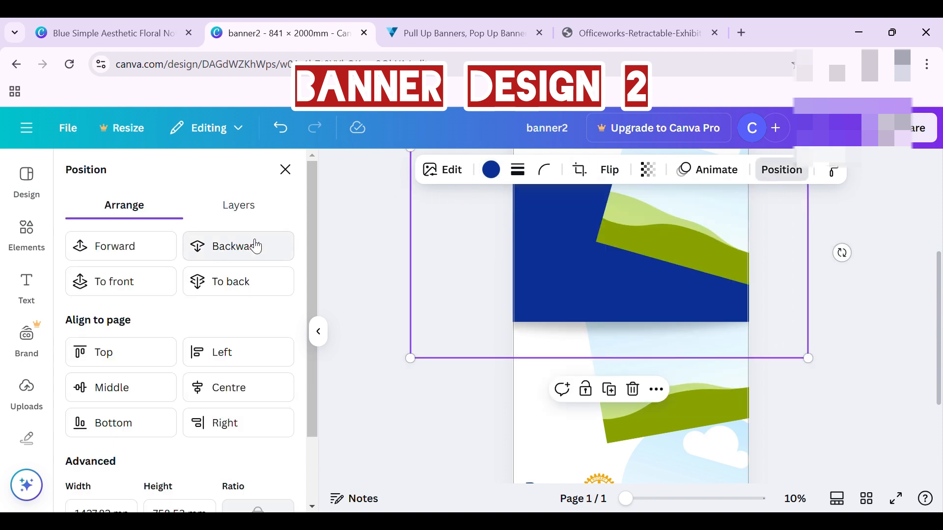
click(255, 245)
drag(770, 339, 757, 391)
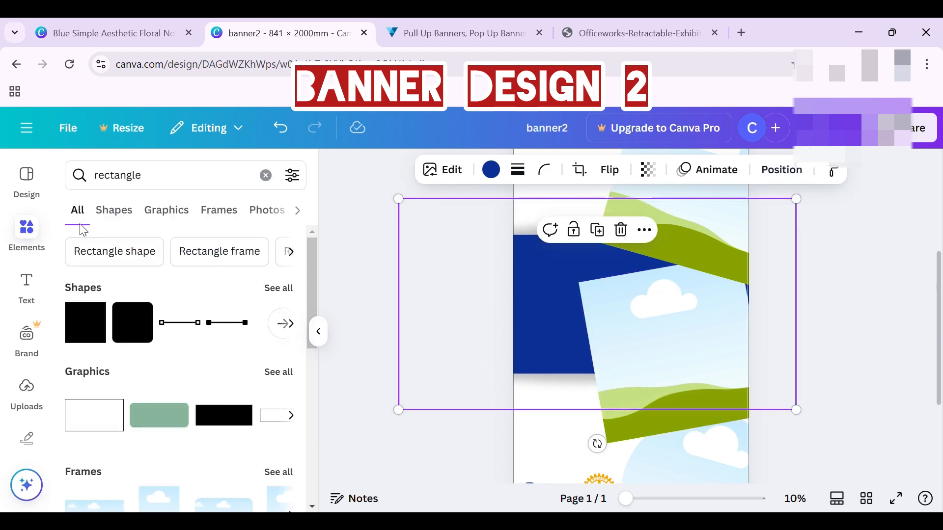
click(27, 177)
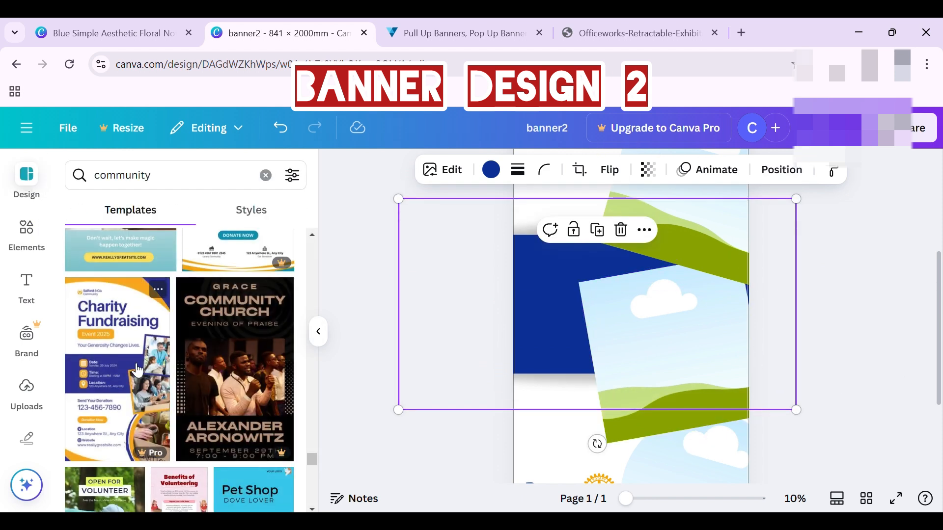
drag(542, 314, 547, 288)
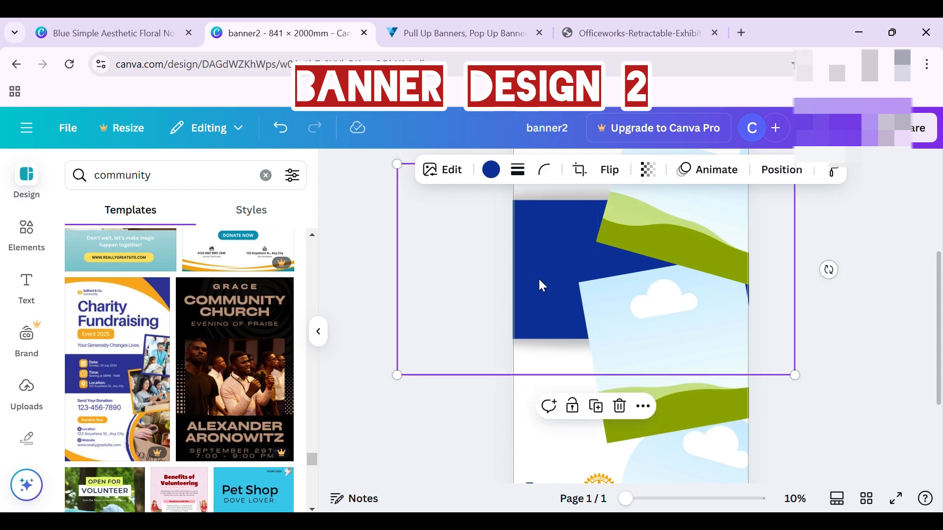
click(884, 324)
Bring the heading "Our Local Community Projects" in front of the shape covering it near the banner's top
scroll(883, 329, up, 5)
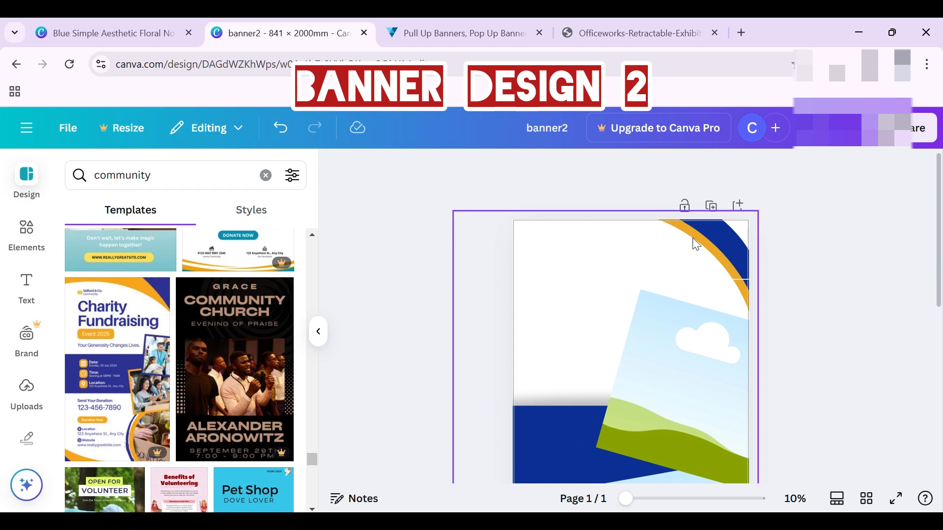
click(741, 284)
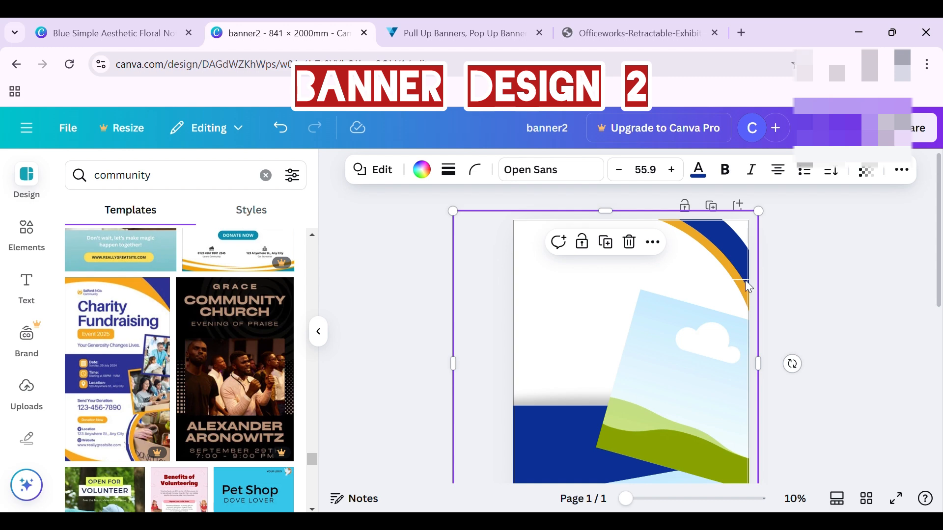
drag(699, 289, 582, 289)
click(740, 280)
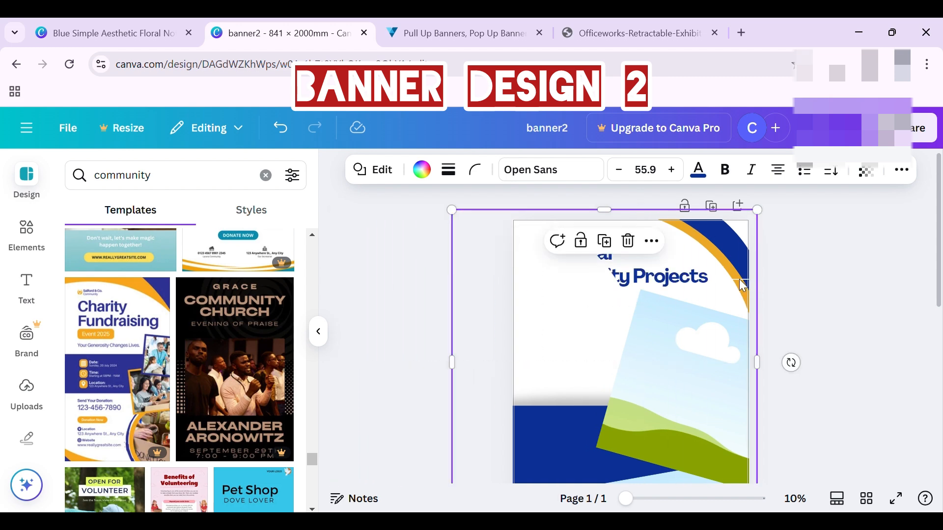
click(698, 283)
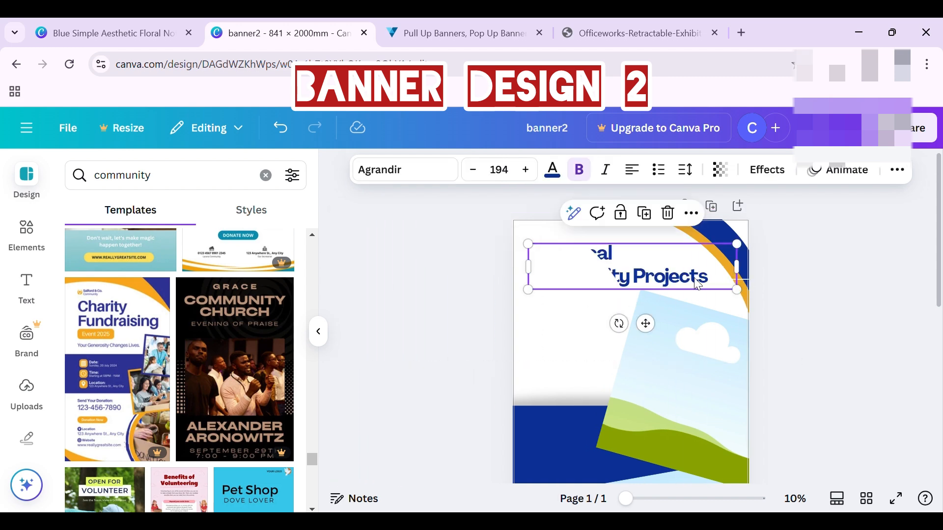
click(836, 170)
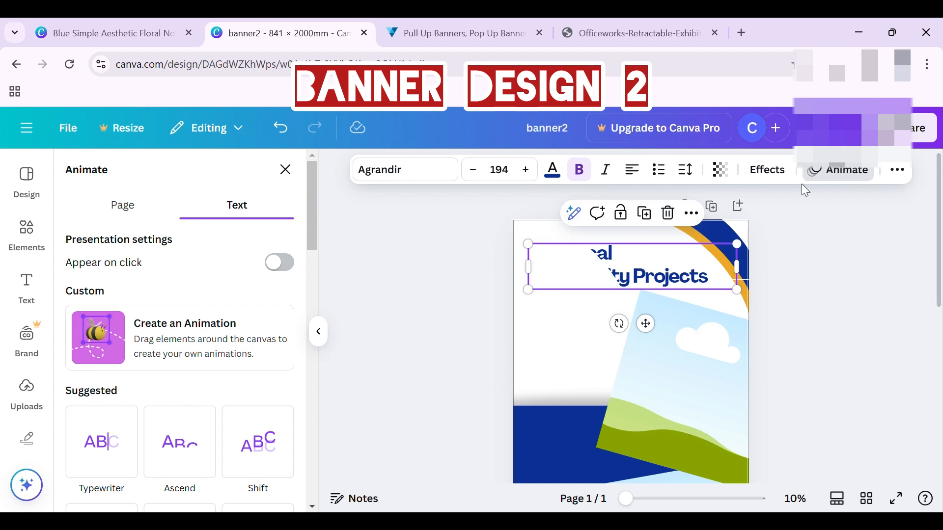
click(810, 173)
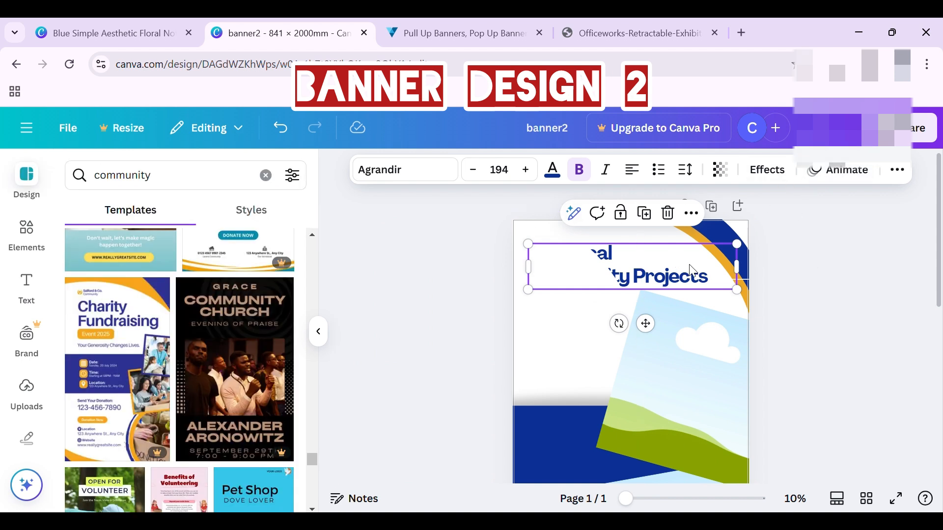
click(691, 214)
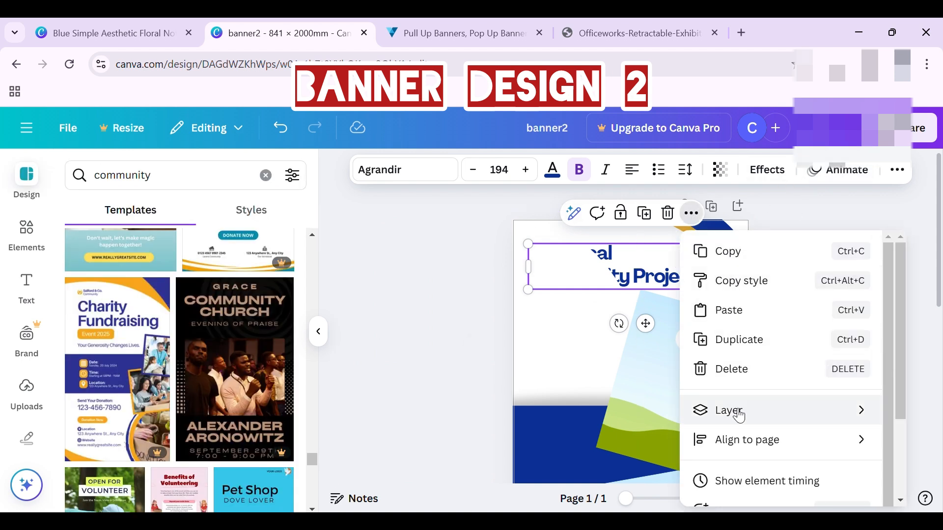
mouse_move(739, 415)
click(564, 386)
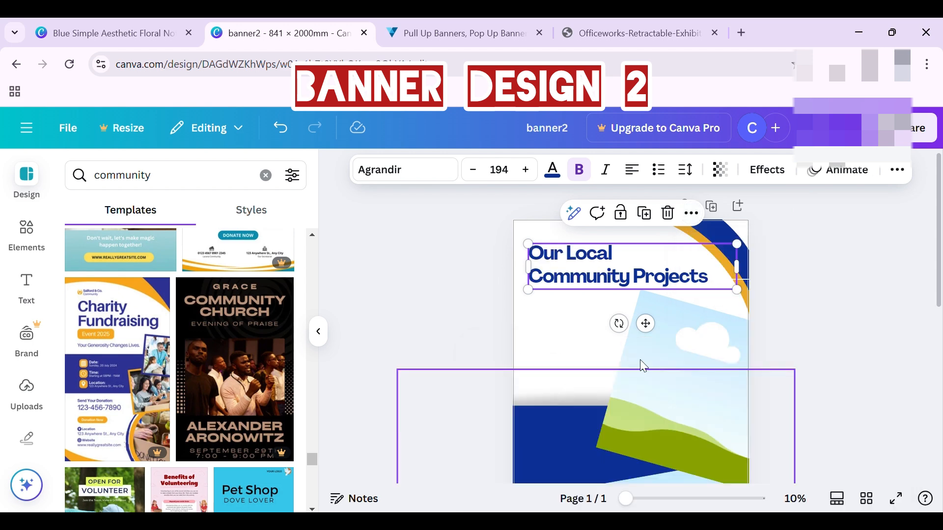
click(884, 309)
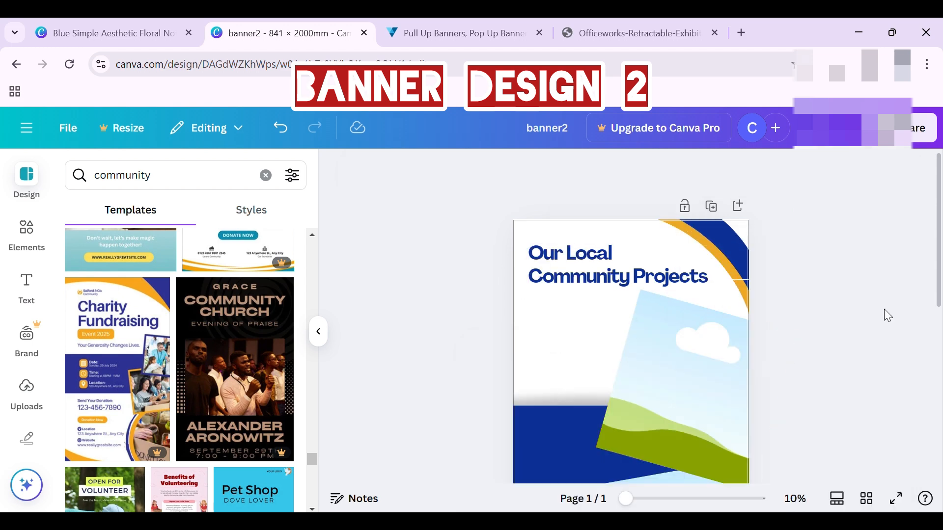
Break the heading "Our Local Community Projects" so that "Projects" starts on its own third line
click(636, 284)
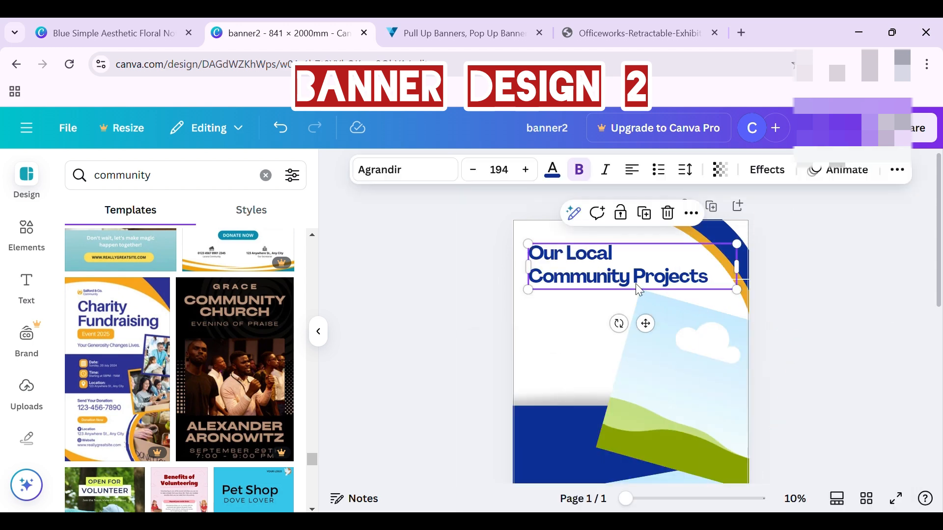
click(638, 285)
click(647, 287)
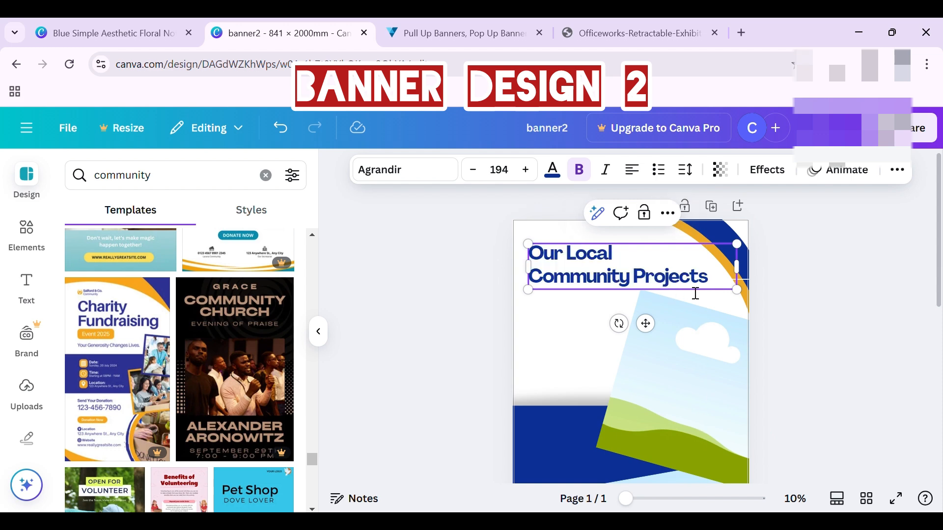
key(Return)
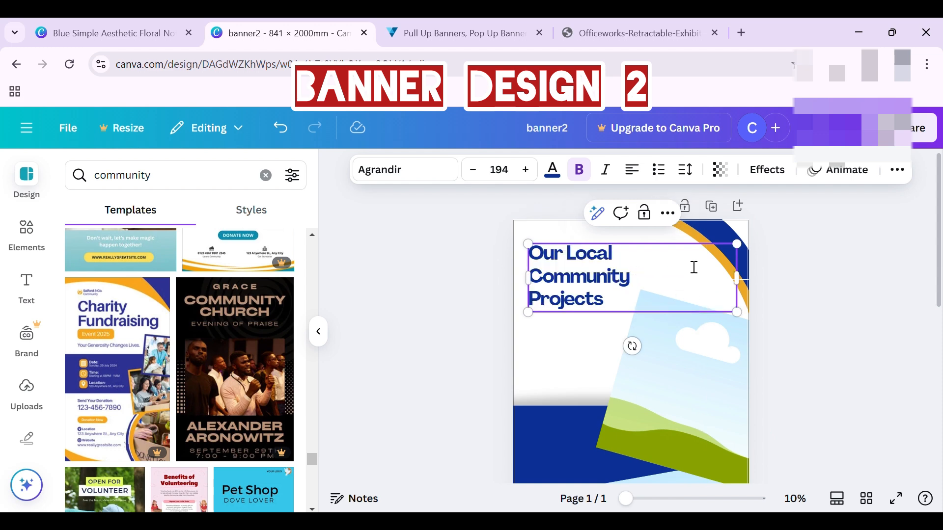
Increase the line spacing of the whole heading so its three lines are evenly spread out
click(685, 170)
drag(653, 287, 702, 297)
click(902, 343)
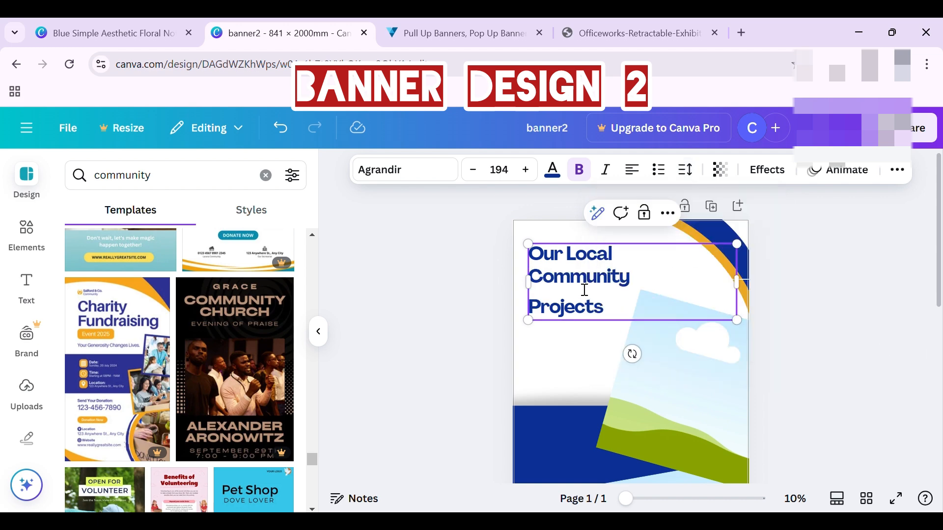
double_click(621, 324)
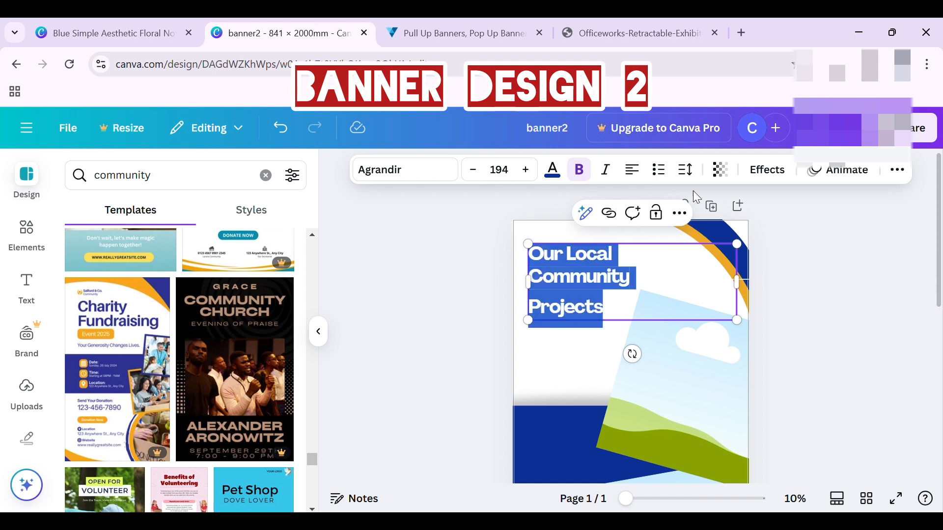
click(685, 169)
drag(665, 281, 681, 291)
click(851, 296)
click(854, 297)
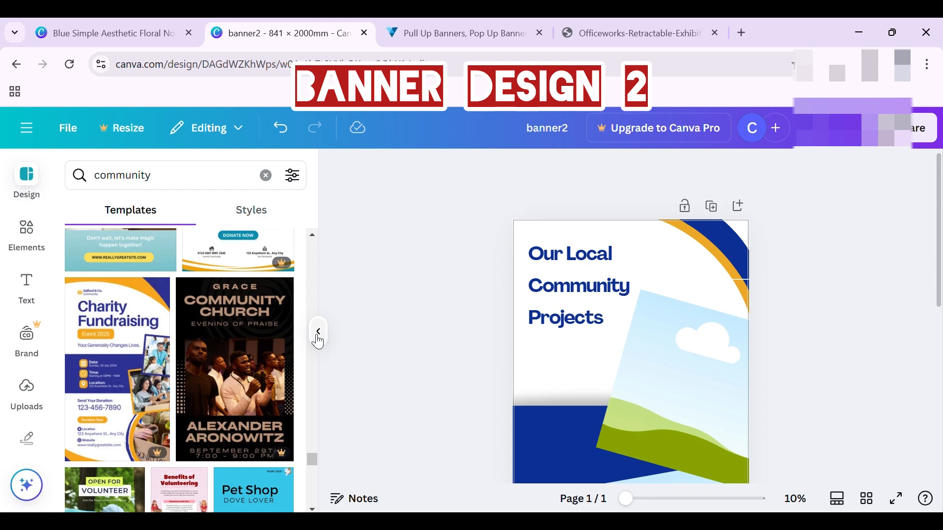
Move the lower tilted image frame to the right so that it runs past the banner's right edge and exposes more of the blue band
scroll(358, 332, down, 3)
scroll(360, 332, down, 3)
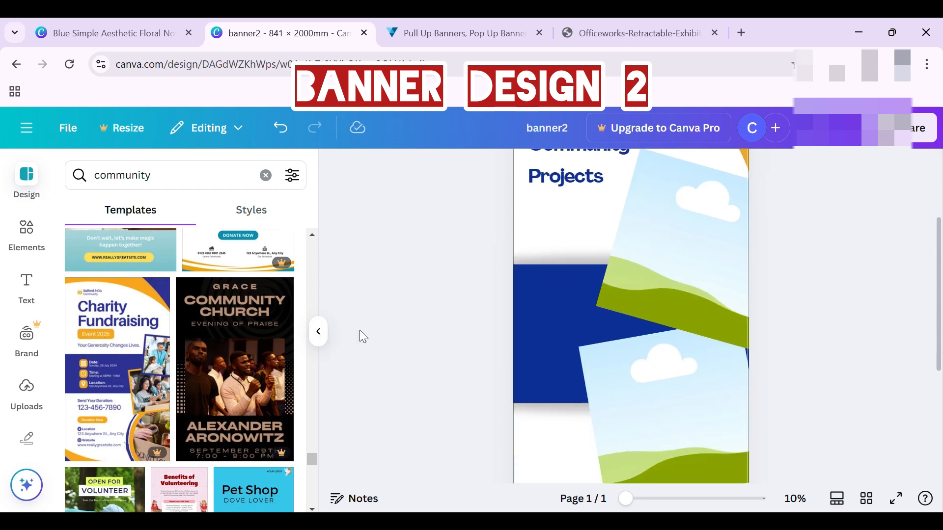
scroll(359, 331, down, 8)
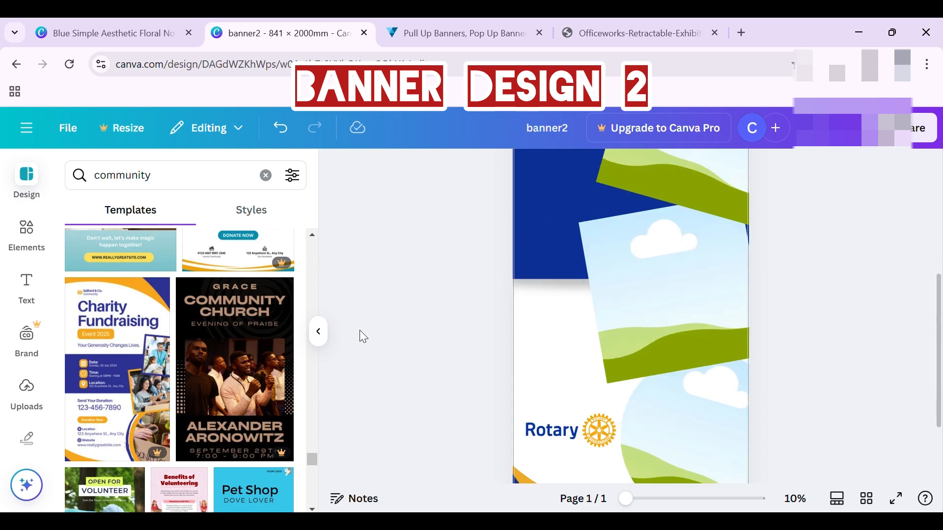
scroll(359, 330, up, 5)
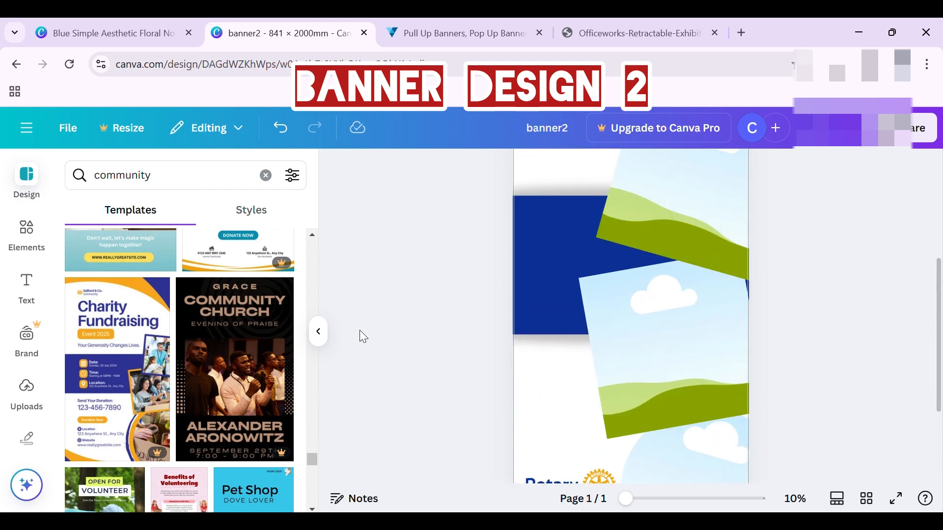
click(659, 377)
drag(659, 377, 713, 378)
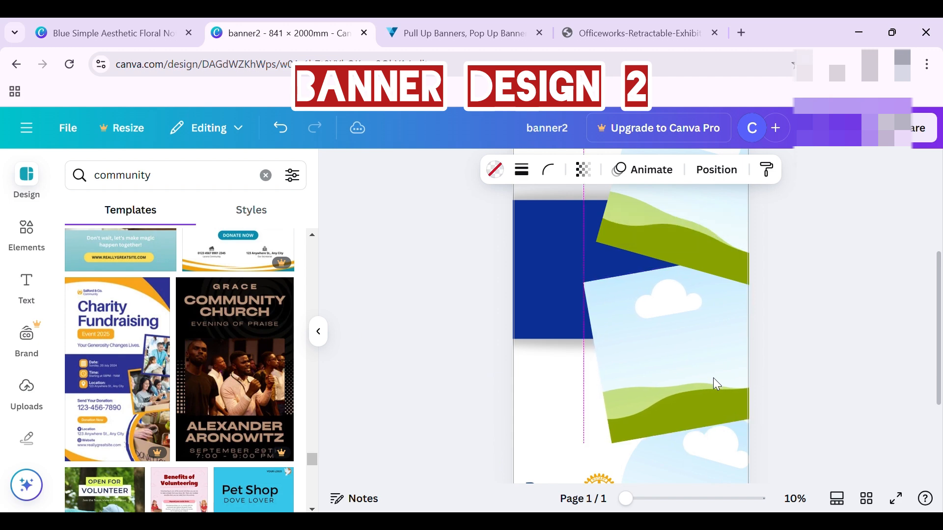
key(Right)
key(Right)
key(Right)
key(Right)
key(Right)
key(Right)
key(Right)
key(Right)
key(Right)
key(Right)
key(Right)
key(Right)
key(Right)
key(Right)
key(Right)
key(Right)
key(Right)
key(Right)
key(Right)
key(Right)
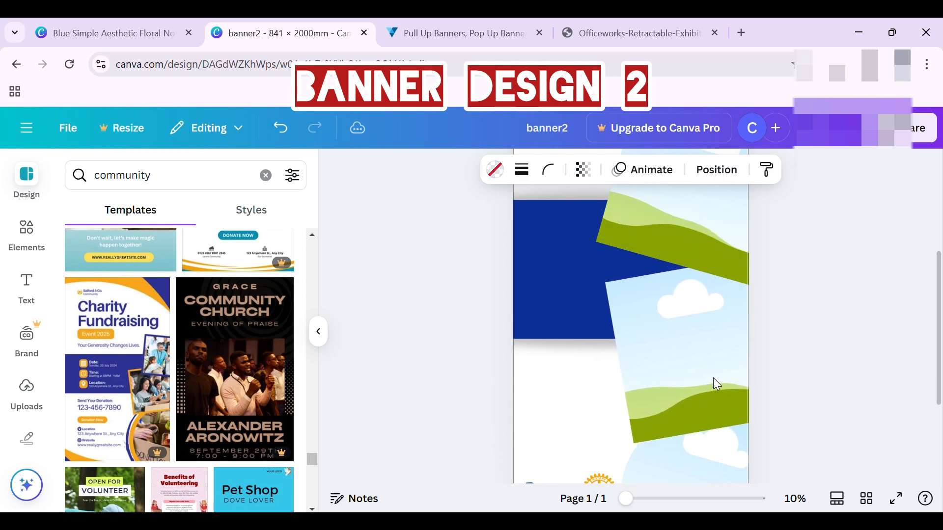
key(Right)
scroll(713, 378, up, 2)
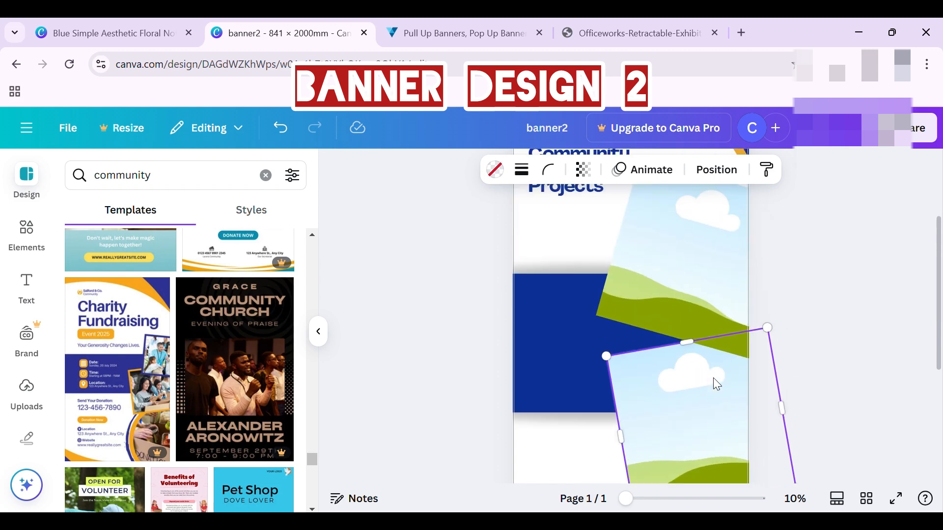
drag(730, 377, 736, 383)
Shift the upper tilted image frame to the right so that its lower-left corner sits farther along the blue band
click(696, 324)
key(Right)
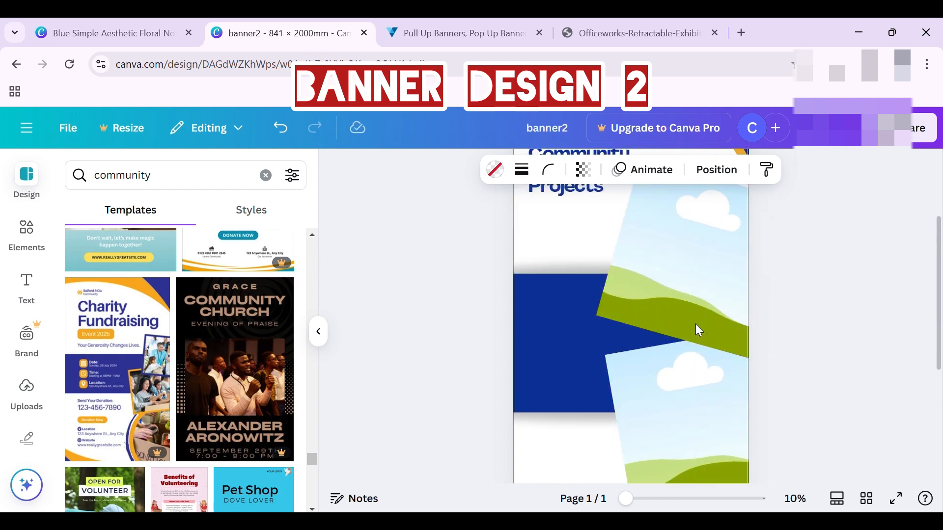
key(Right)
key(Right)
key(Right)
key(Right)
key(Right)
key(Right)
key(Right)
key(Right)
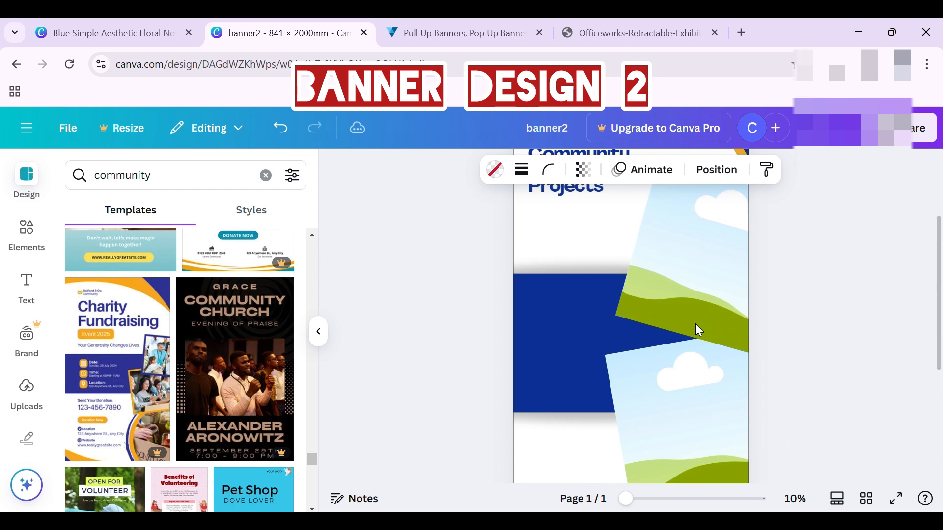
key(Right)
key(Right)
key(Right)
key(Right)
key(Right)
key(Right)
key(Right)
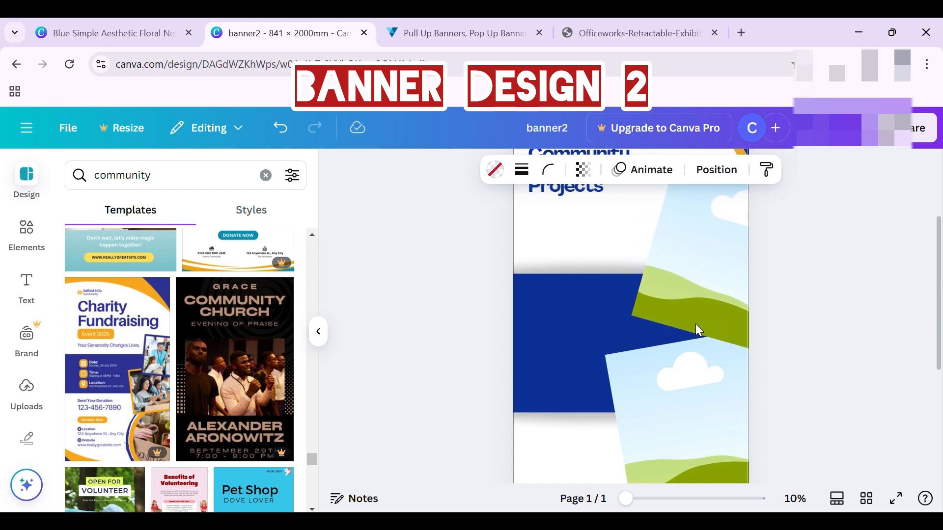
click(851, 382)
Search the elements for "oval"
scroll(850, 382, up, 2)
scroll(851, 382, down, 3)
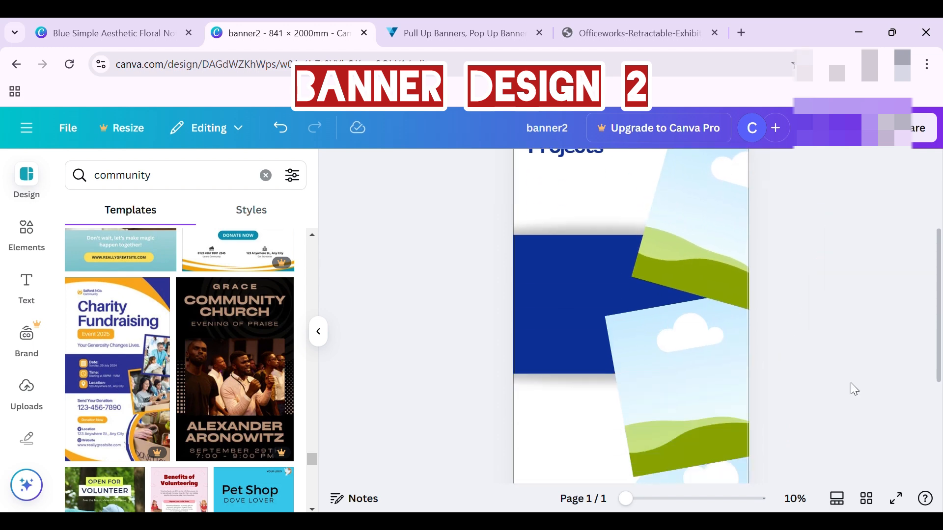
scroll(851, 382, down, 3)
scroll(851, 382, up, 1)
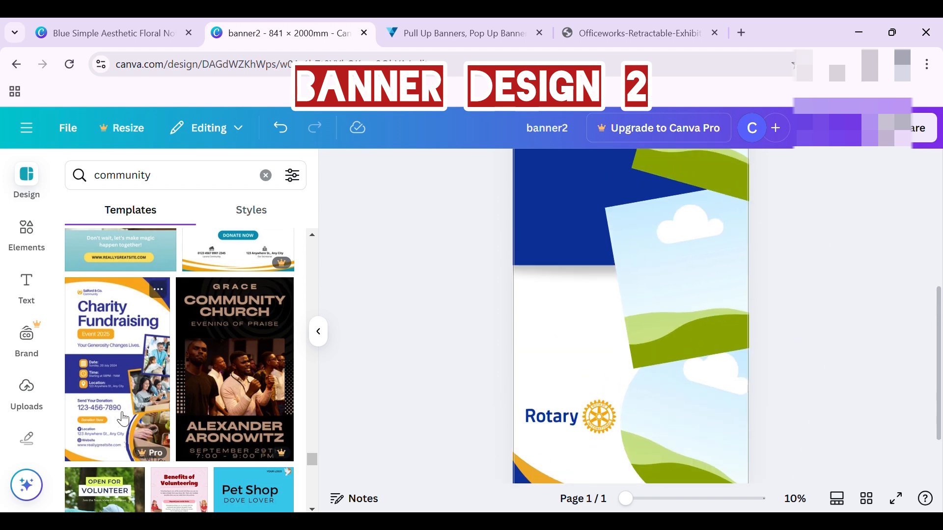
click(26, 237)
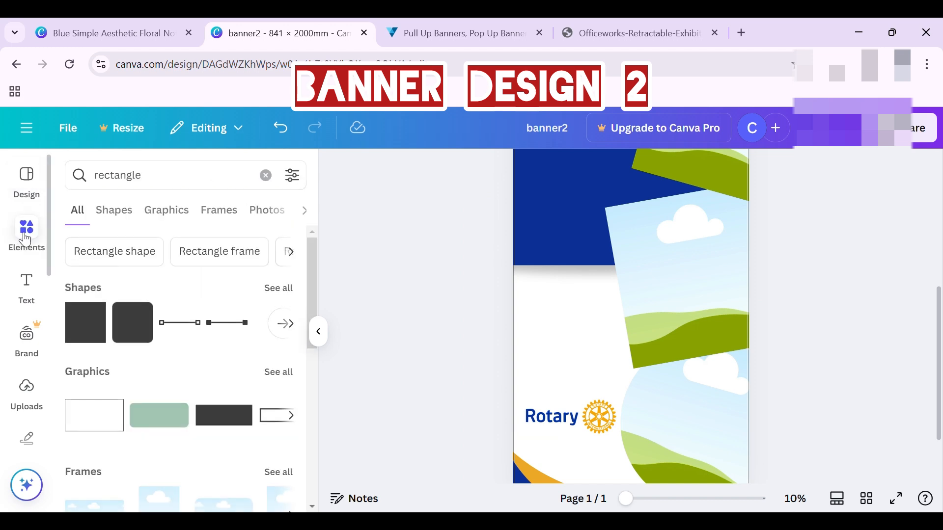
click(89, 183)
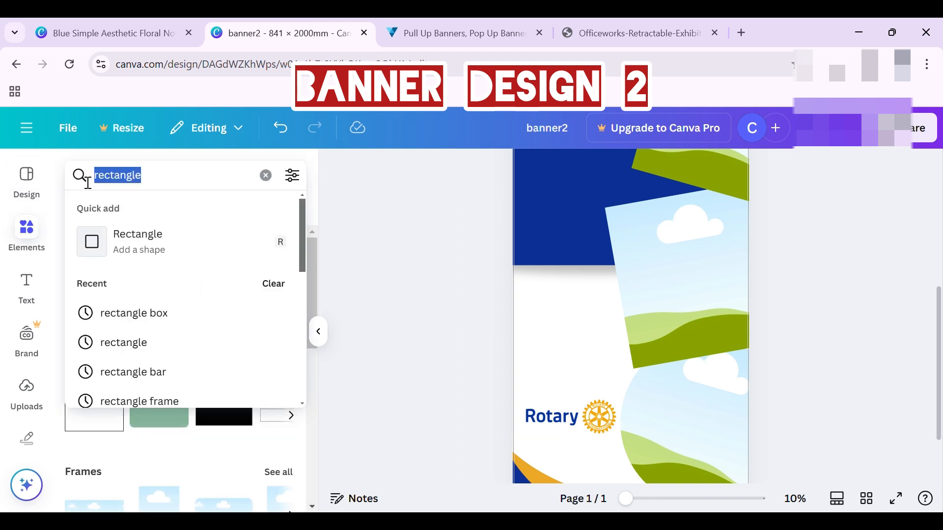
text(pval)
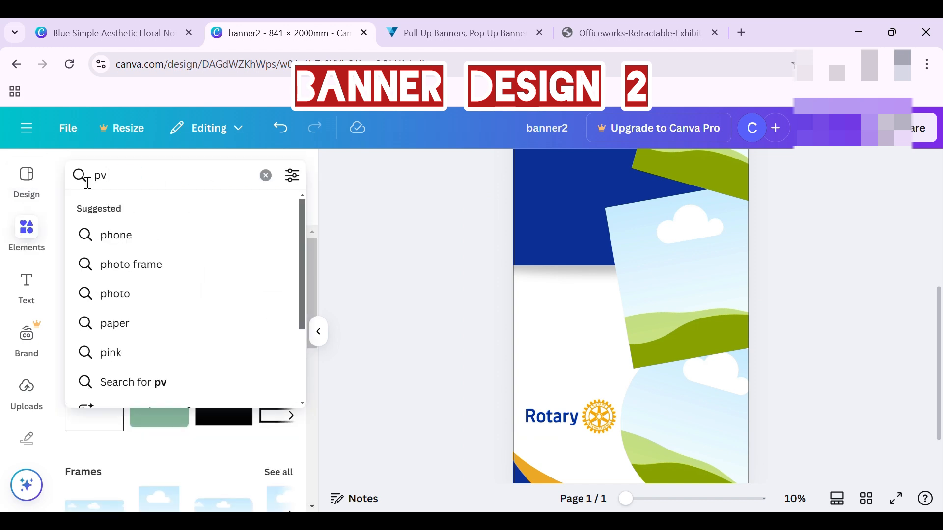
key(BackSpace)
key(BackSpace)
key(BackSpace)
key(BackSpace)
text(oval)
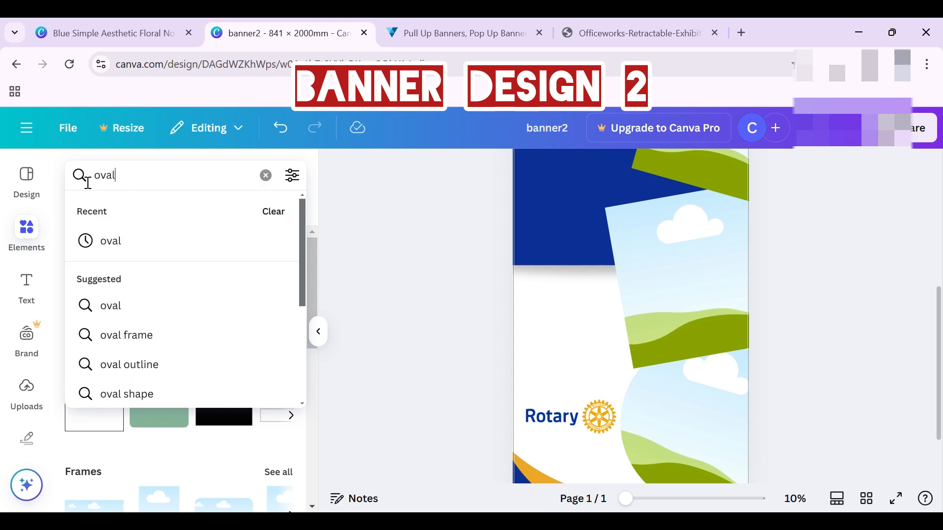
key(Return)
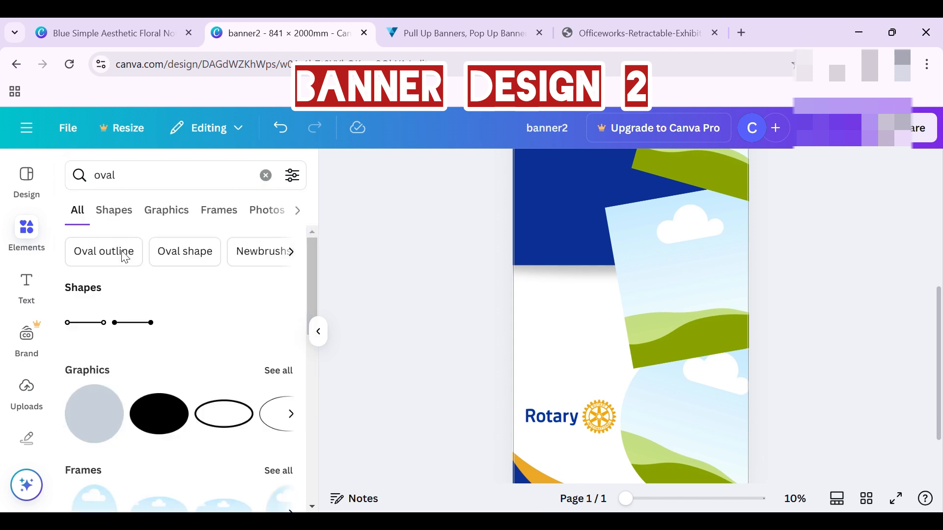
Browse all the oval graphics and add the thin outlined pill-shaped graphic to the banner
scroll(268, 399, down, 2)
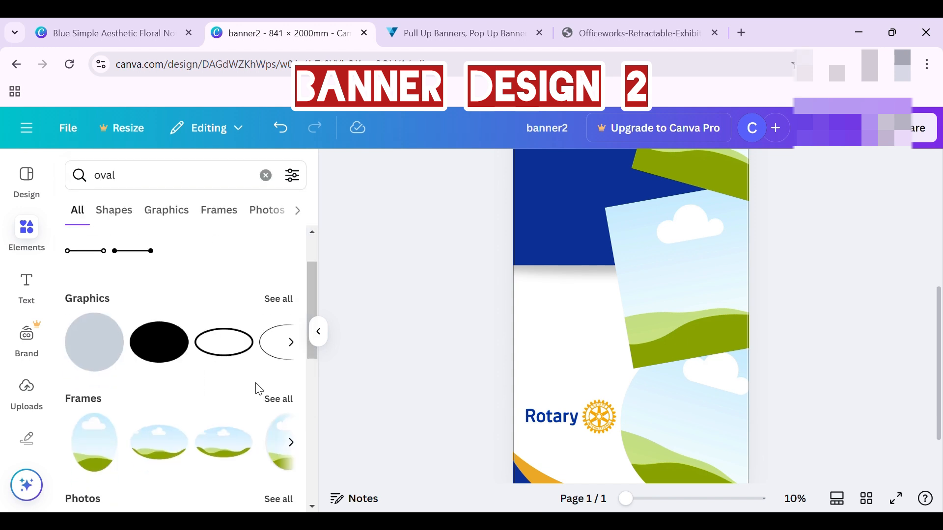
click(296, 301)
scroll(205, 363, down, 2)
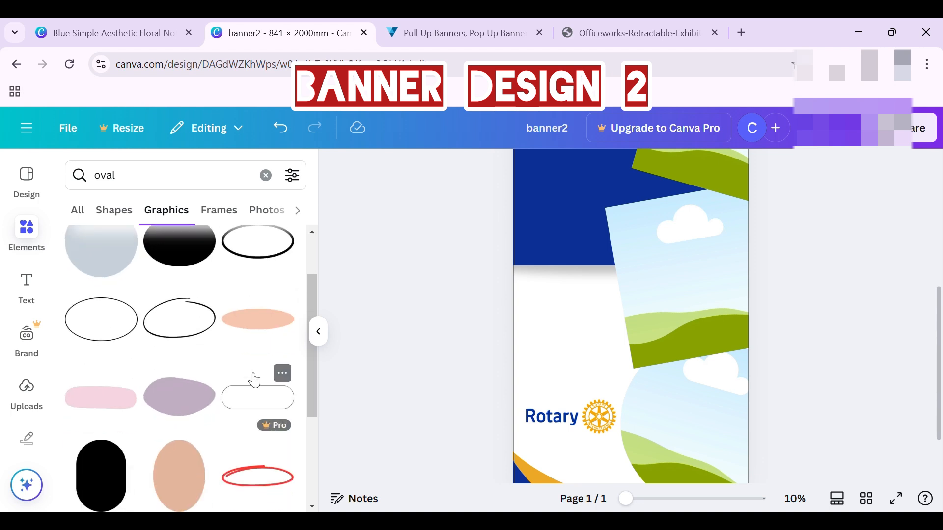
mouse_move(279, 432)
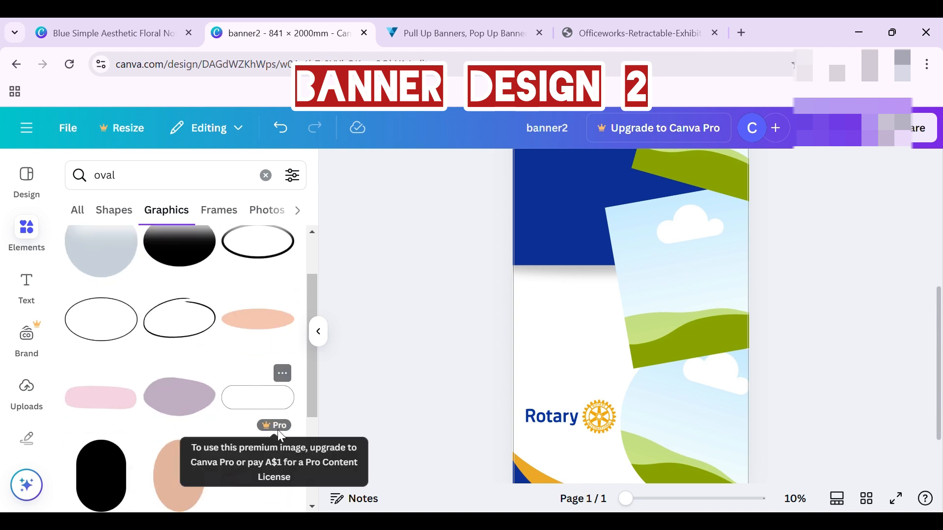
scroll(175, 398, down, 6)
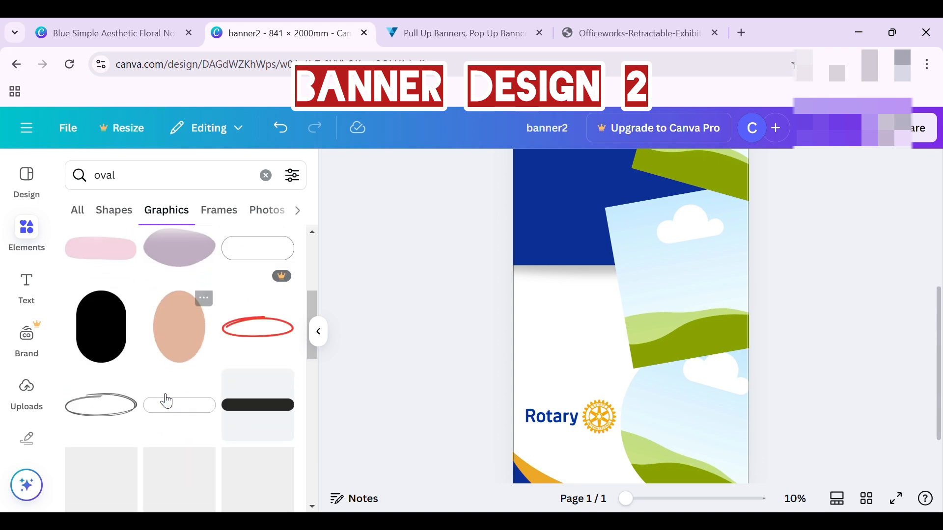
click(194, 261)
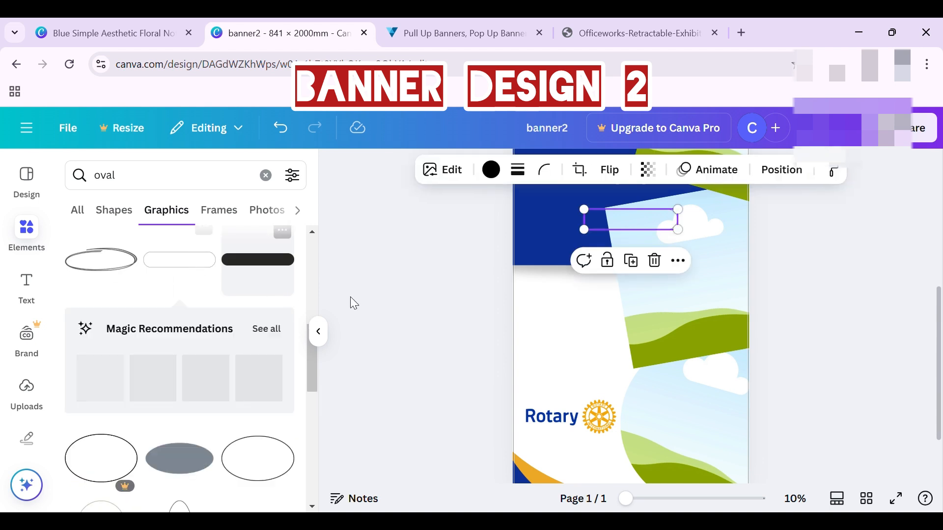
Colour the pill-shaped outline with the document's golden orange and place it just above the Rotary logo
click(491, 170)
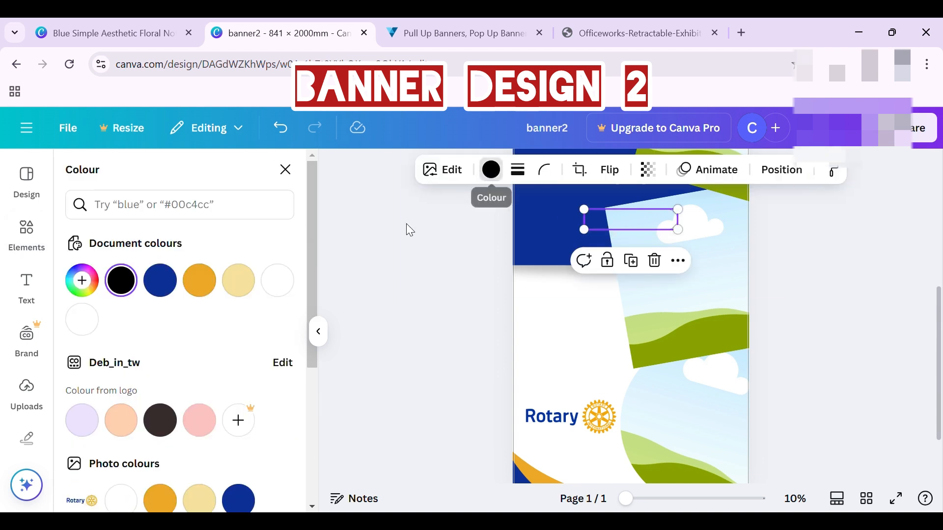
click(206, 283)
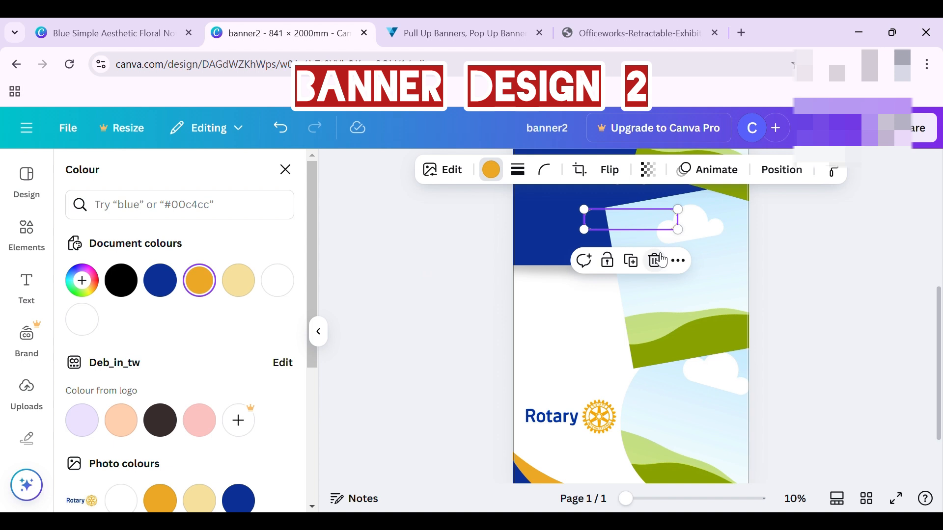
drag(666, 226, 609, 366)
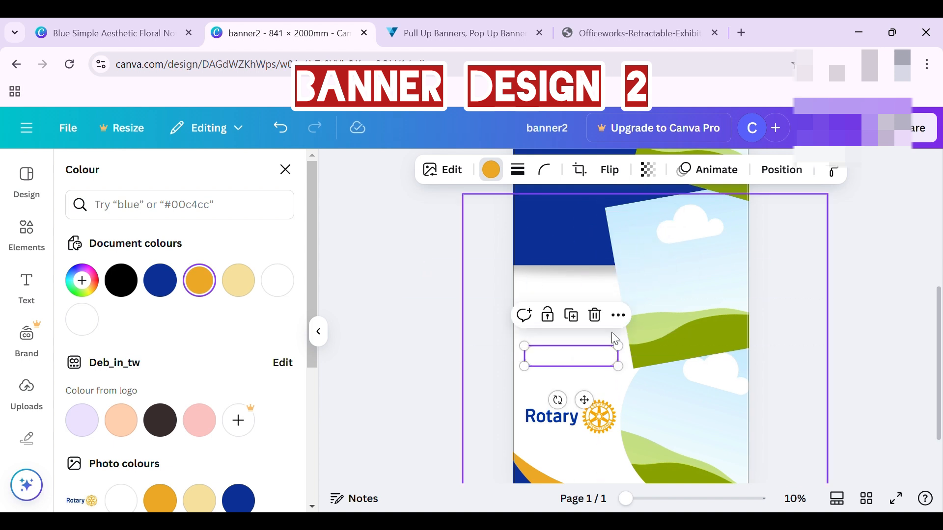
click(778, 171)
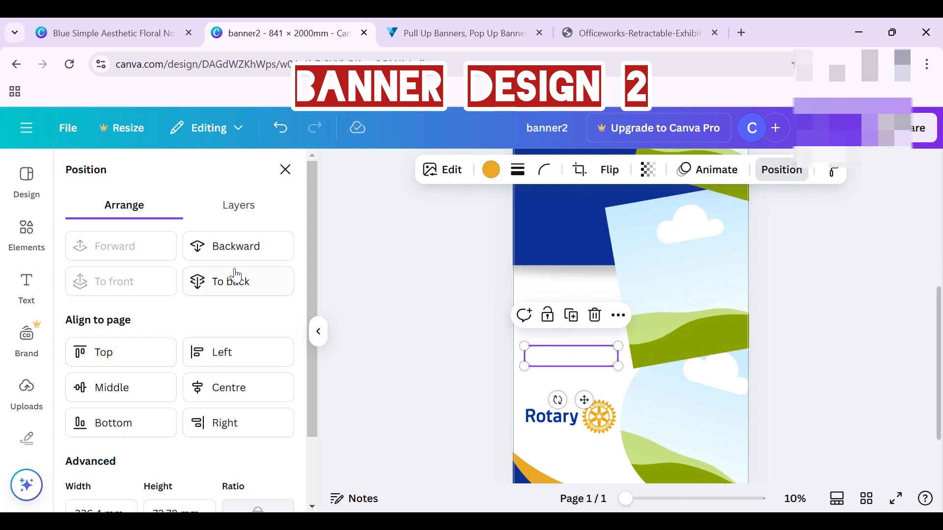
right_click(584, 351)
mouse_move(637, 297)
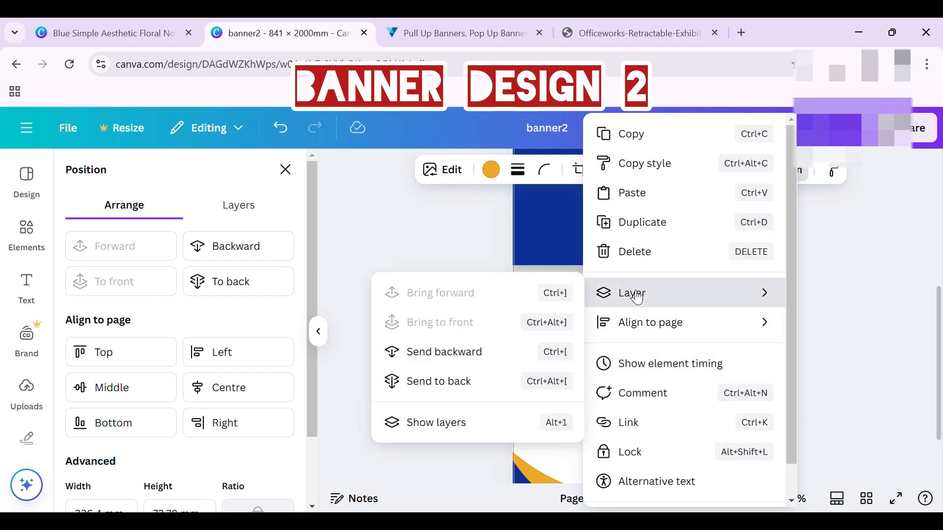
click(379, 231)
click(449, 357)
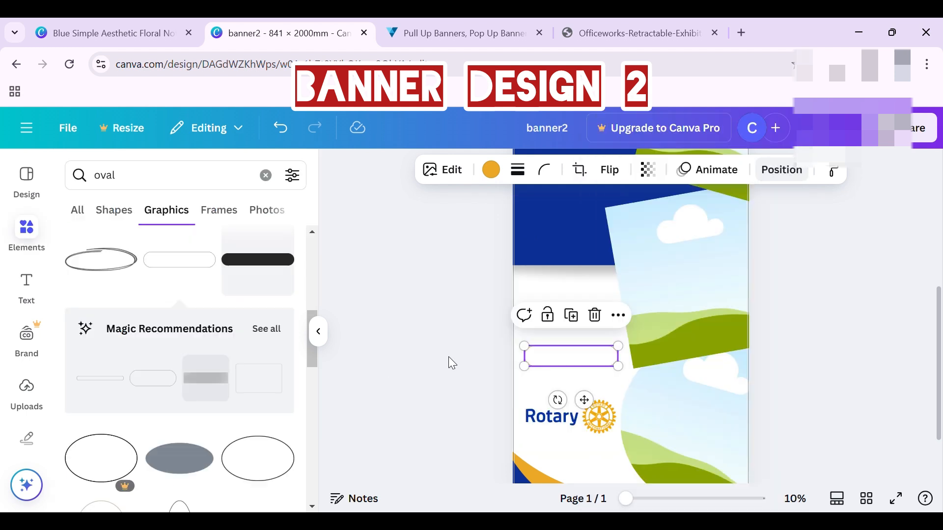
click(441, 399)
click(550, 365)
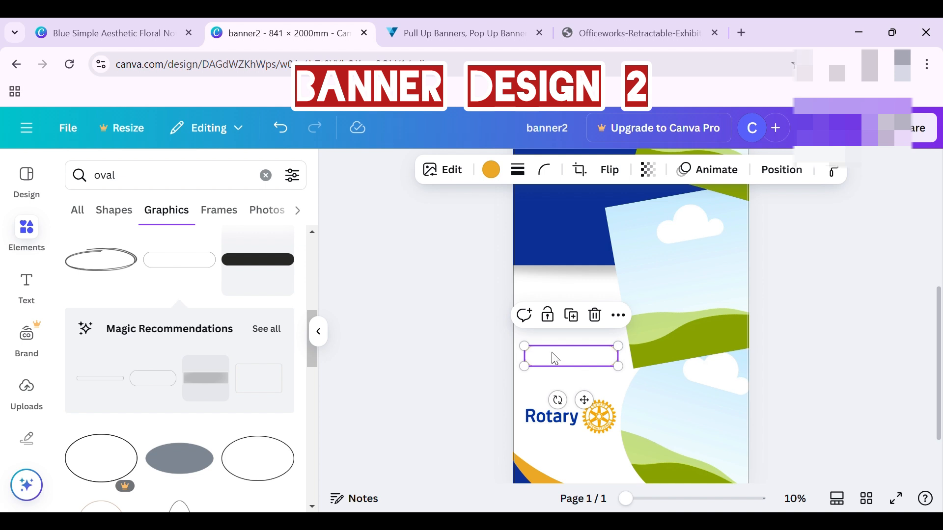
click(472, 331)
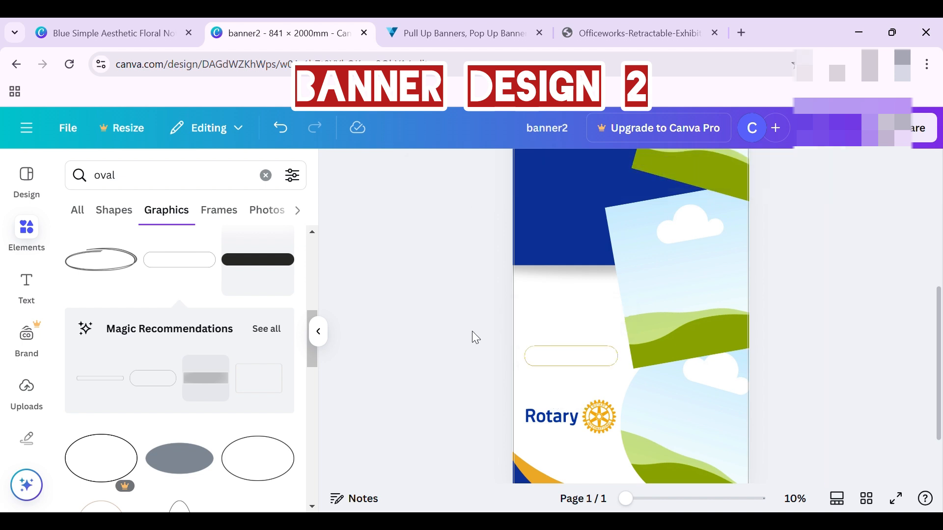
Delete the outlined pill above the Rotary logo and add the solid pill graphic with the orange-to-yellow gradient from the oval graphics
click(539, 353)
key(Delete)
scroll(251, 312, down, 5)
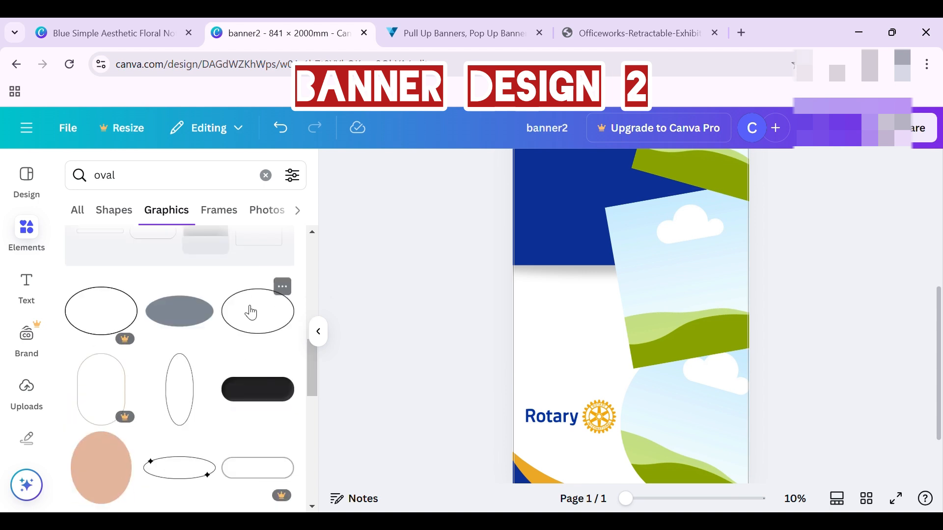
click(250, 313)
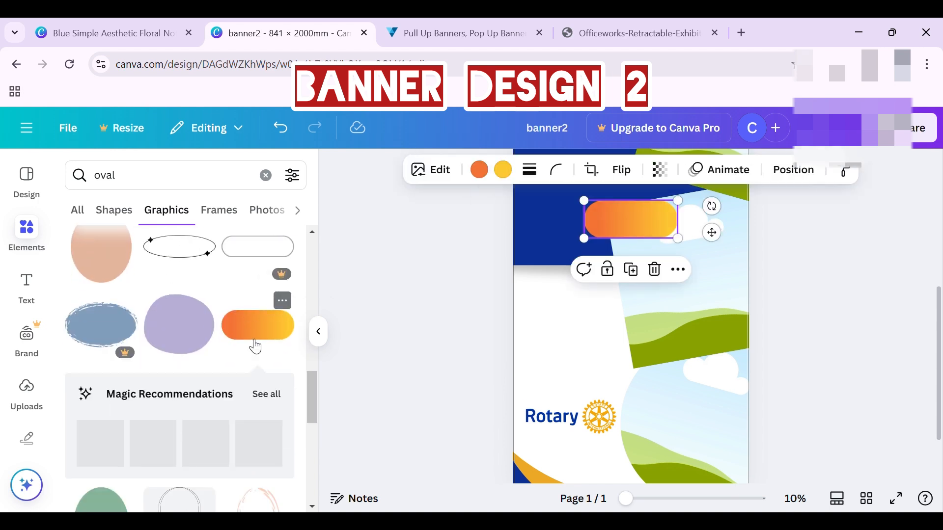
Recolour the pill's gradient from the logo's golden orange to pale gold, then shrink it into the lower-left corner of the blue band
click(514, 175)
scroll(189, 305, down, 3)
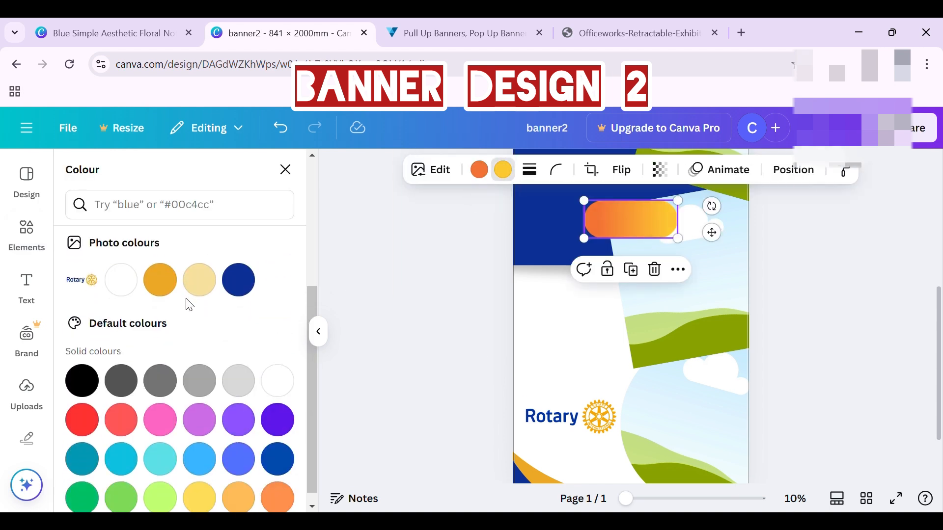
click(198, 281)
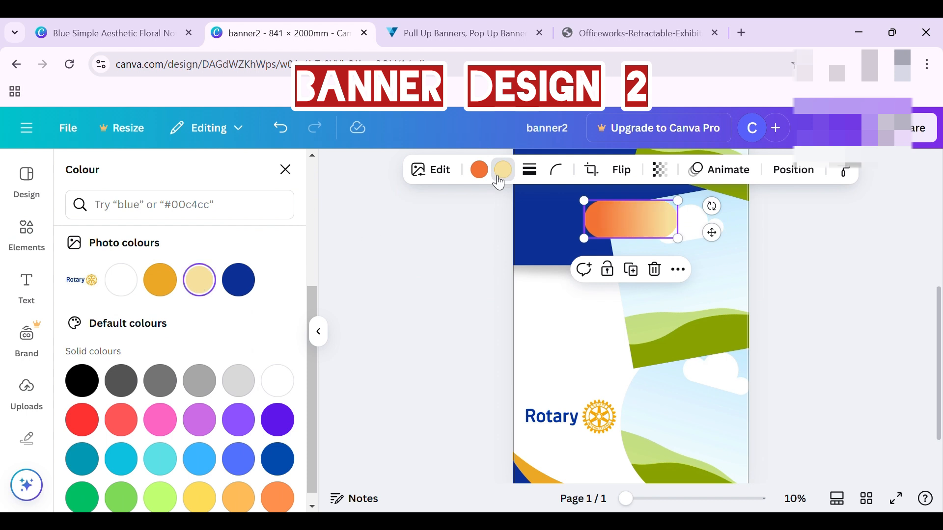
click(486, 178)
click(162, 283)
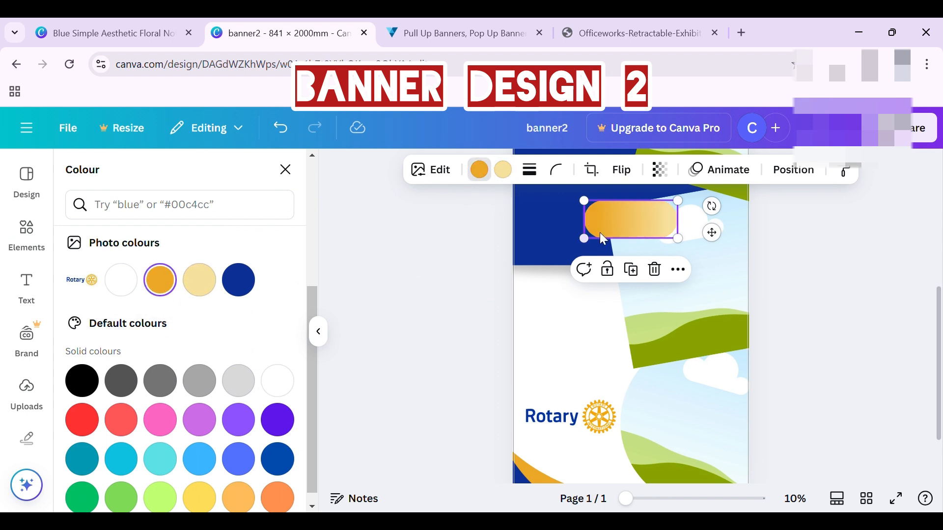
drag(678, 239, 582, 254)
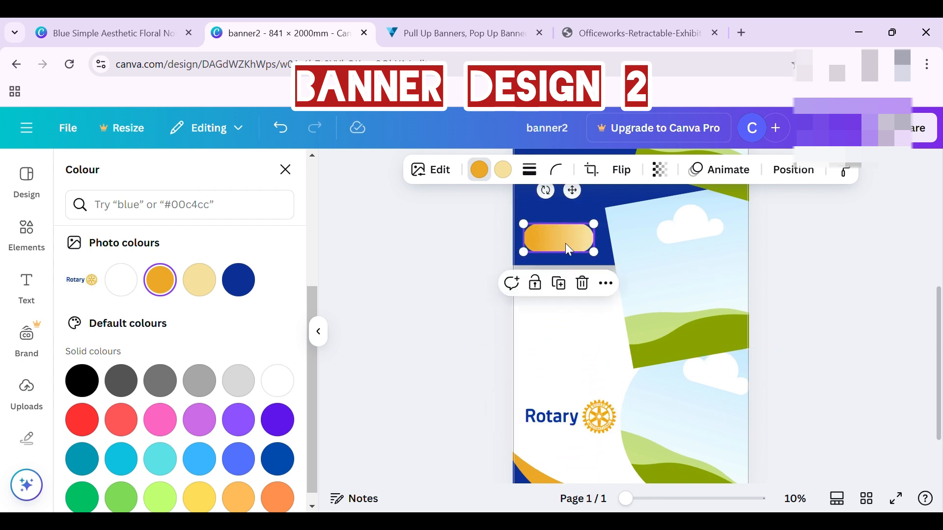
key(Escape)
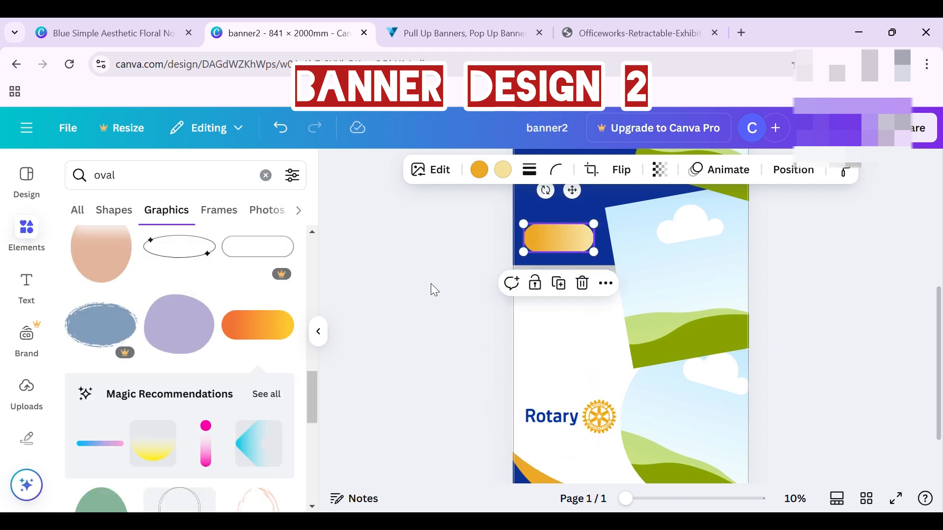
Add a text box reading "Join Us!" and place it over the gradient pill
scroll(431, 284, up, 3)
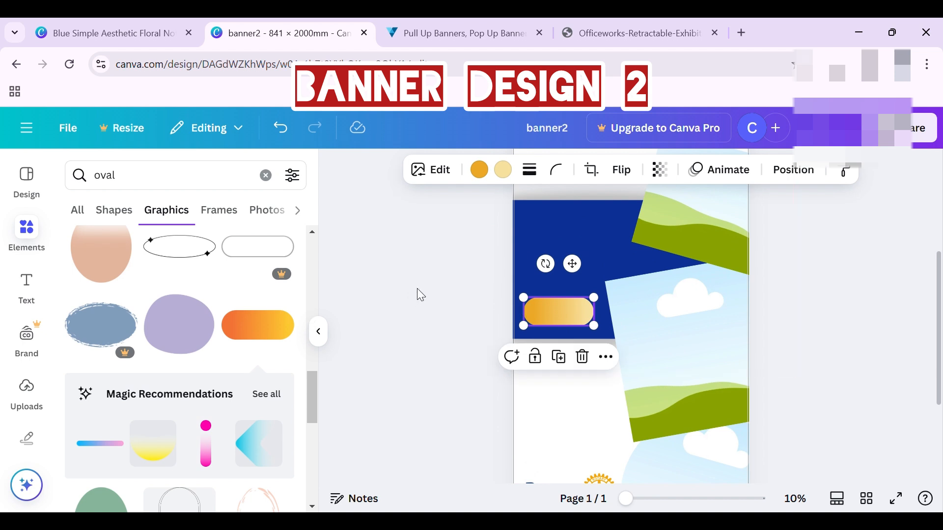
click(25, 288)
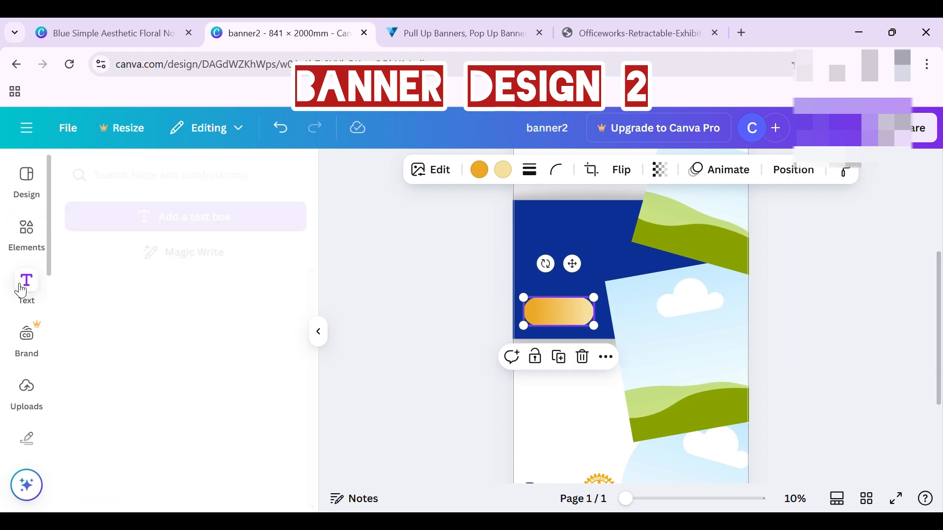
click(164, 217)
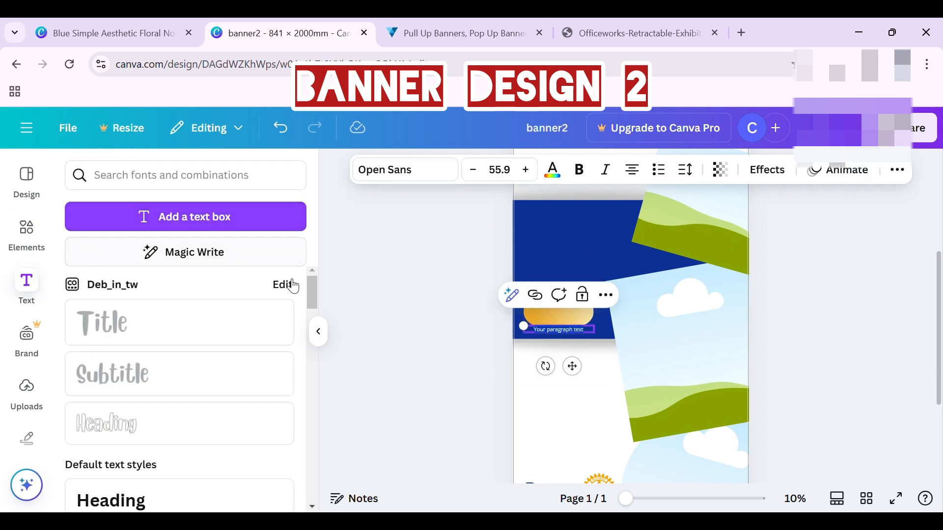
key(BackSpace)
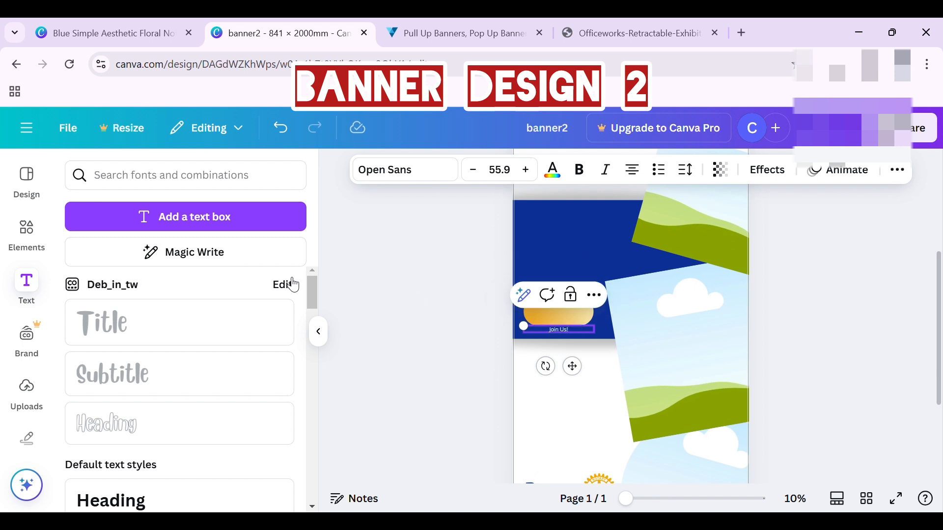
drag(573, 369, 578, 361)
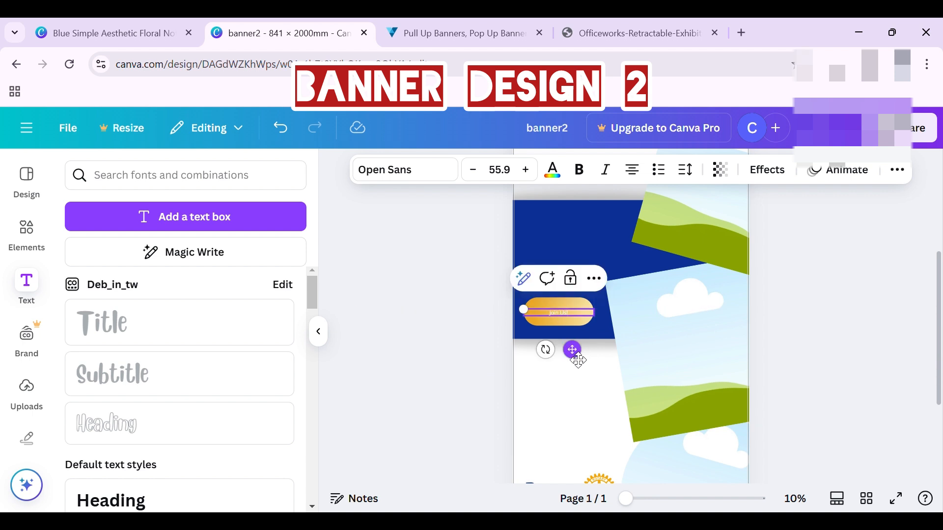
Colour the "Join Us!" text with the dark blue from the Rotary logo's photo colours
click(553, 169)
scroll(164, 358, down, 5)
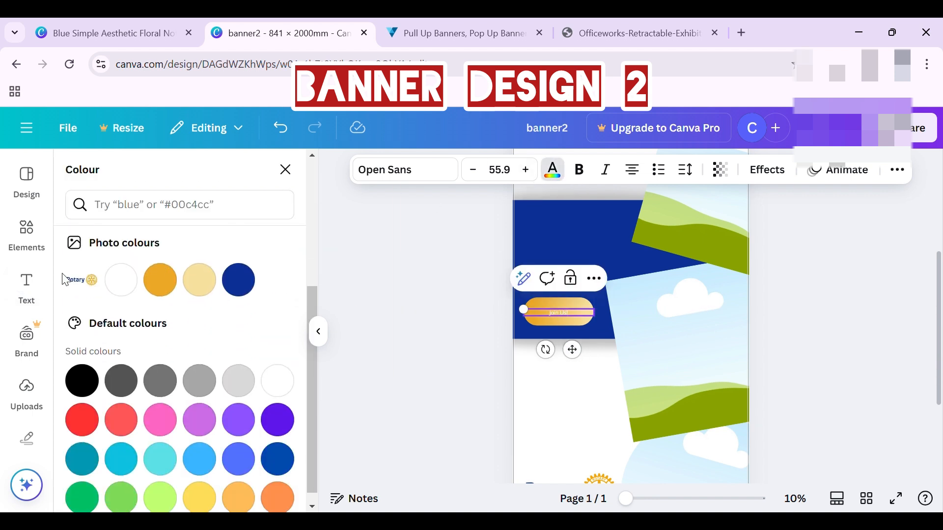
click(240, 280)
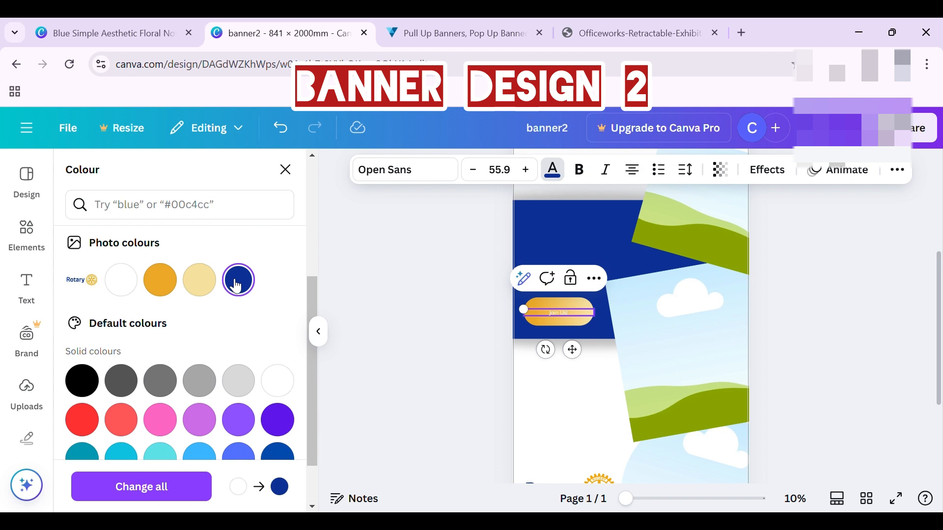
drag(575, 315, 473, 314)
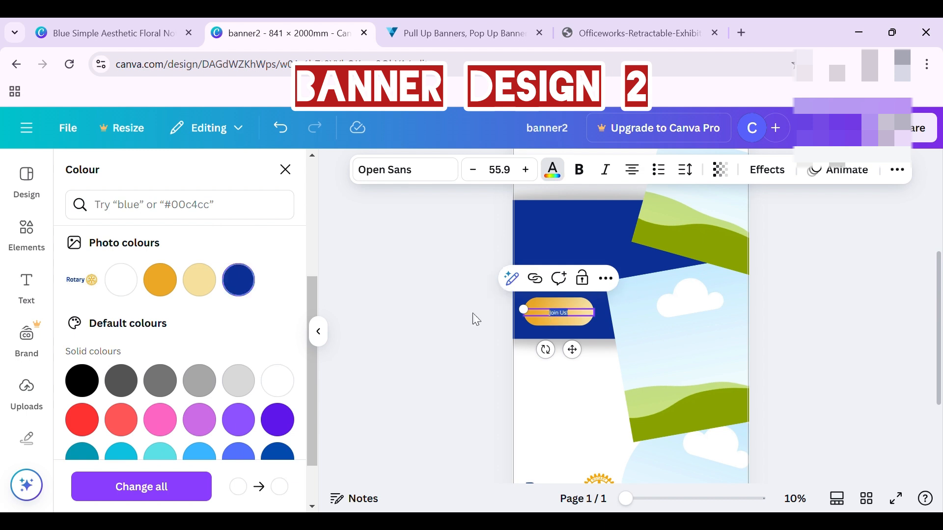
click(239, 283)
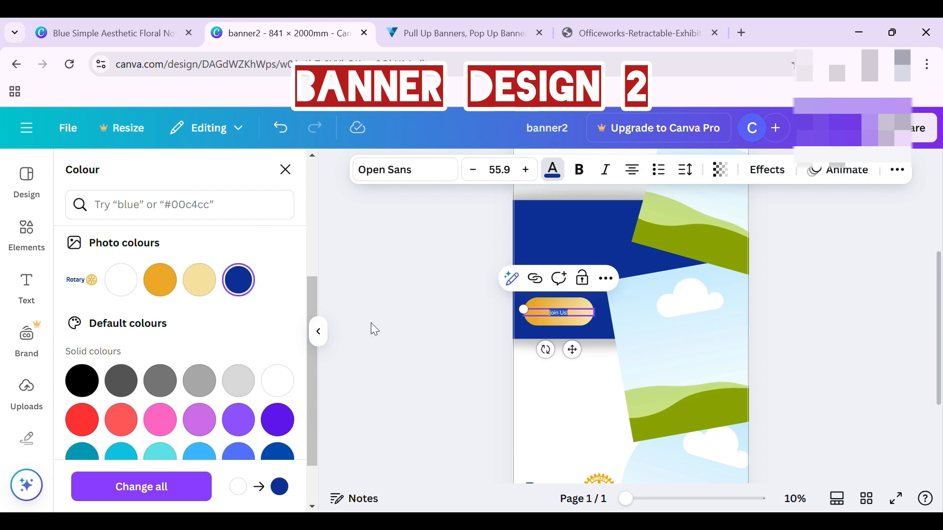
key(Escape)
Set the "Join Us!" text in Canva Sans at size 104
click(410, 172)
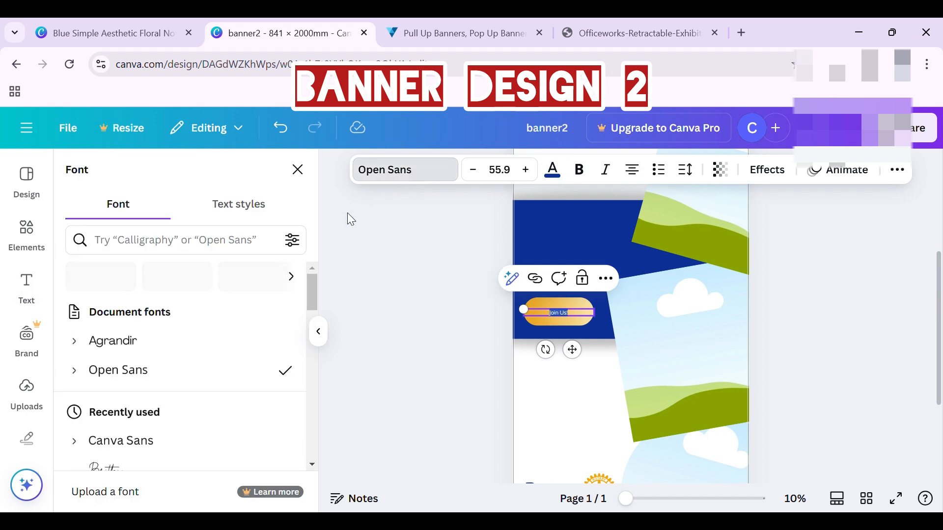
click(166, 441)
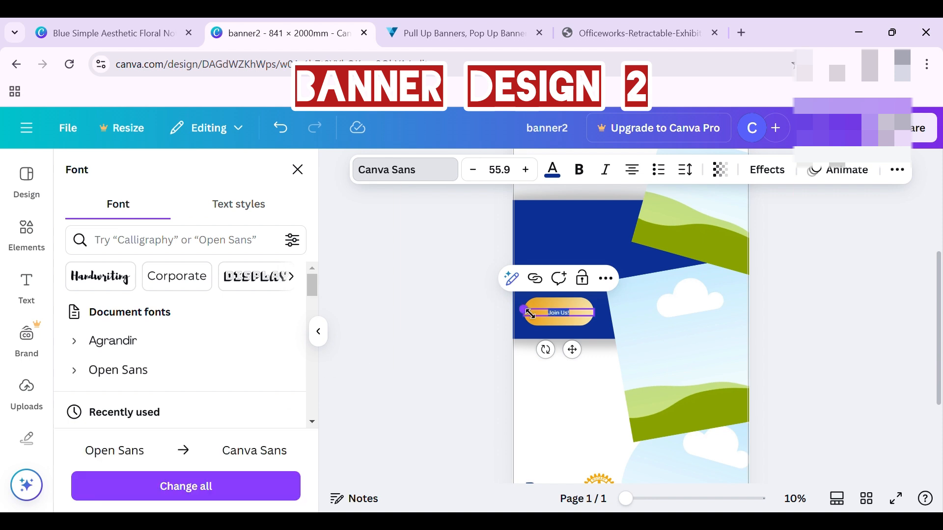
click(505, 171)
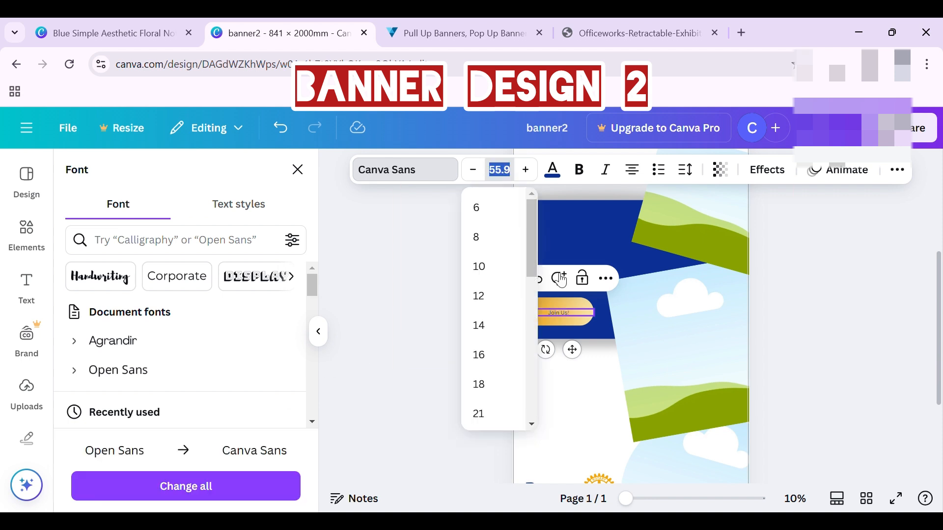
click(576, 312)
click(506, 172)
scroll(481, 330, down, 3)
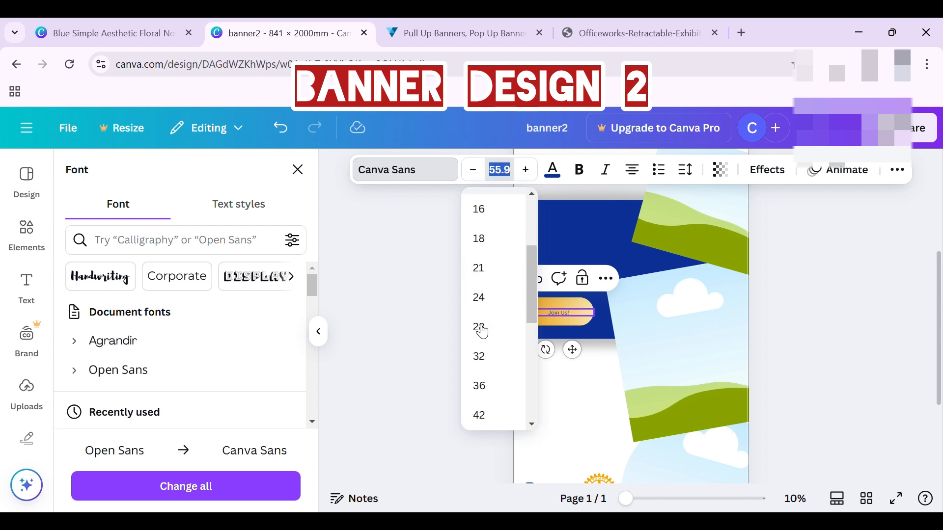
scroll(481, 330, down, 4)
click(482, 336)
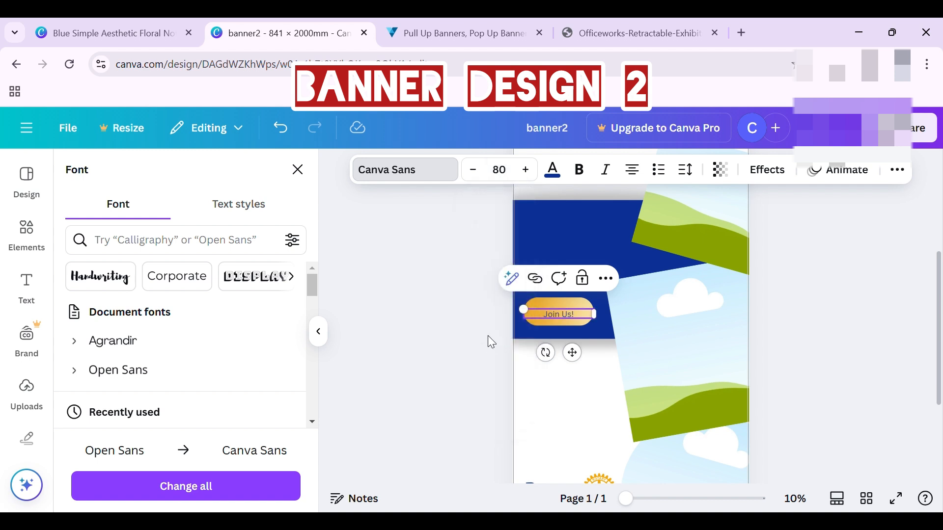
click(502, 181)
click(486, 399)
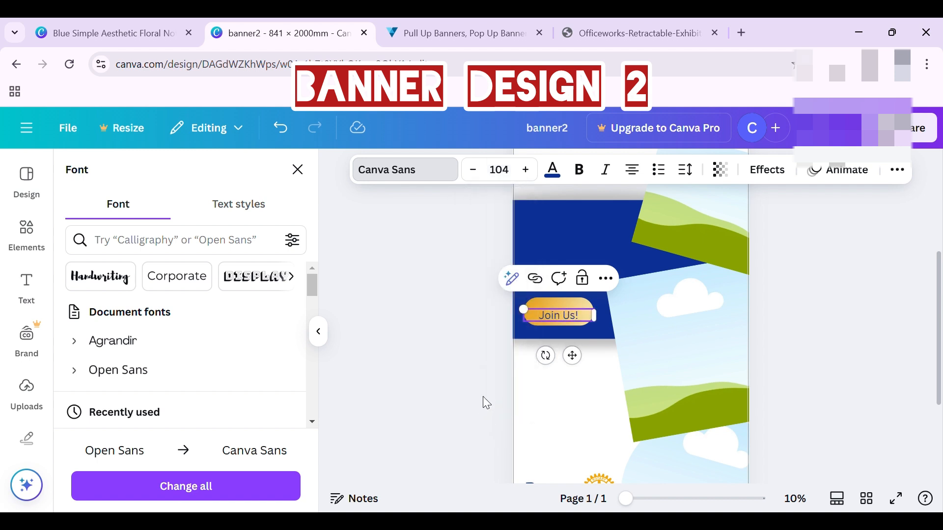
Make the "Join Us!" text bold, centre it on the gradient pill and review the whole banner
click(579, 169)
drag(572, 356, 573, 361)
click(813, 341)
scroll(821, 334, up, 4)
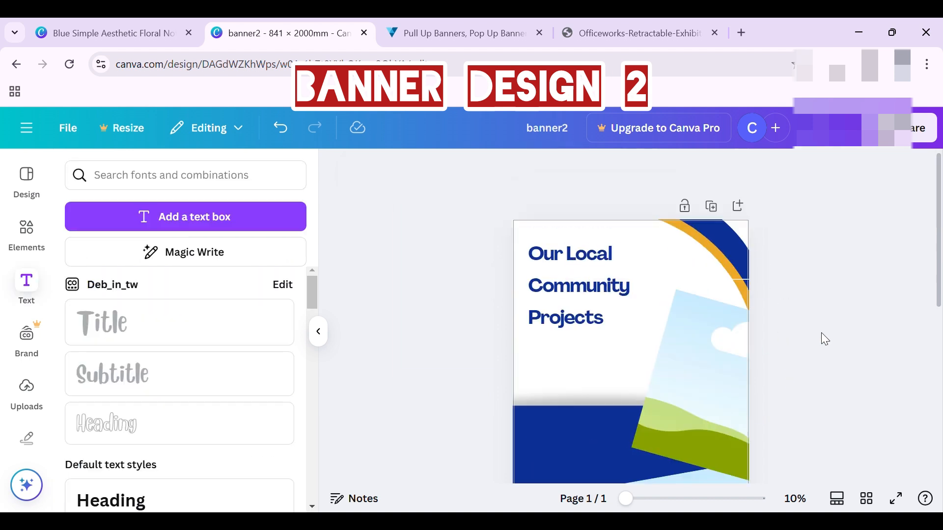
scroll(821, 334, down, 5)
scroll(822, 333, up, 5)
scroll(826, 337, down, 5)
Download the finished banner2 design as a JPG file
click(916, 128)
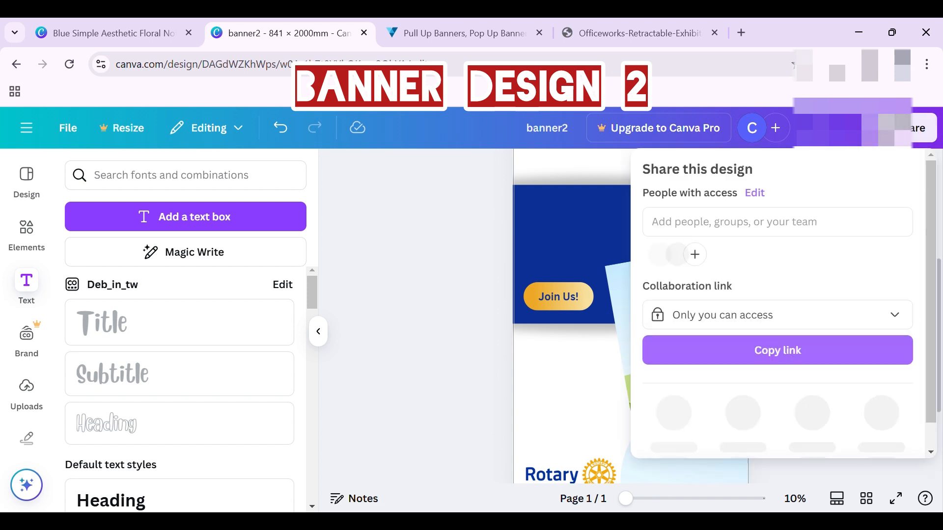
click(672, 413)
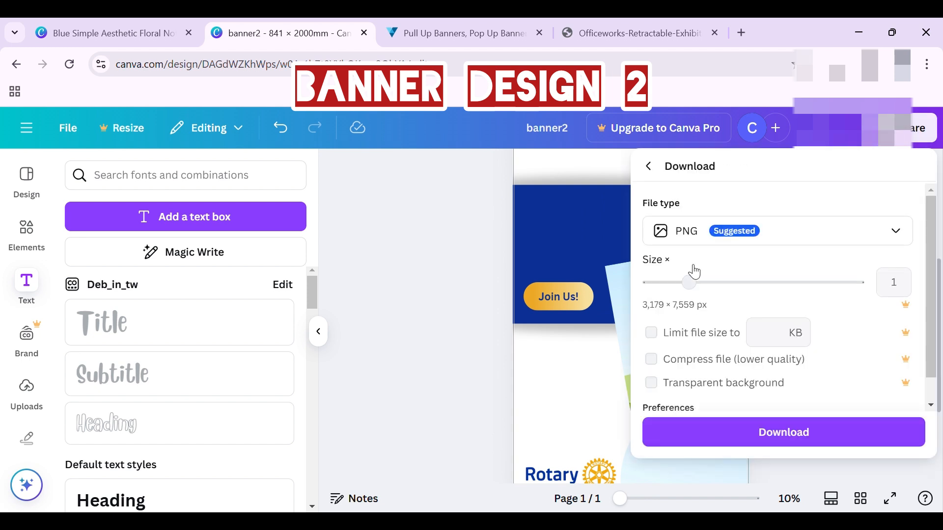
click(698, 231)
click(689, 273)
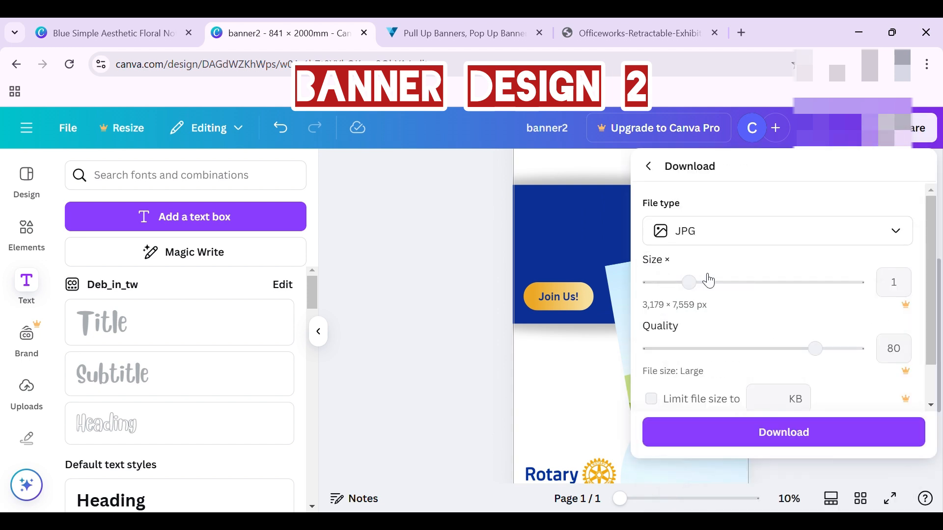
click(743, 442)
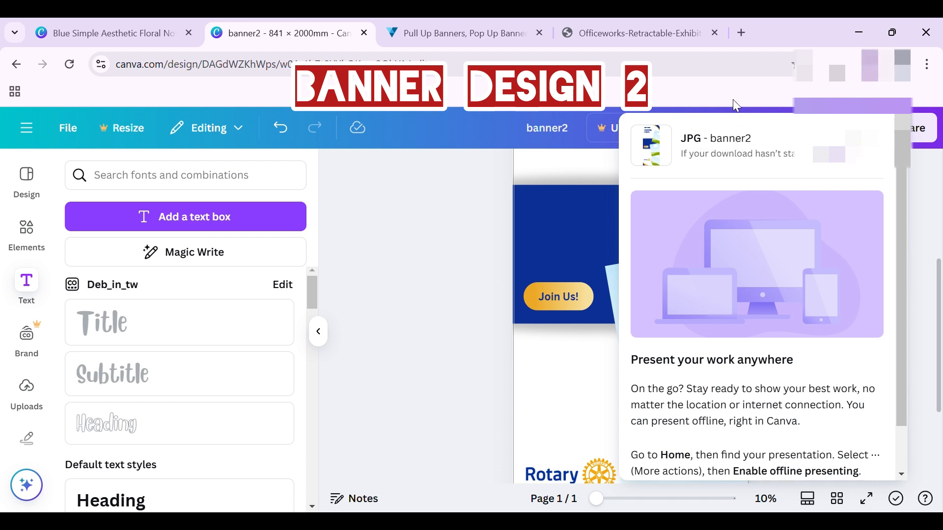
click(405, 272)
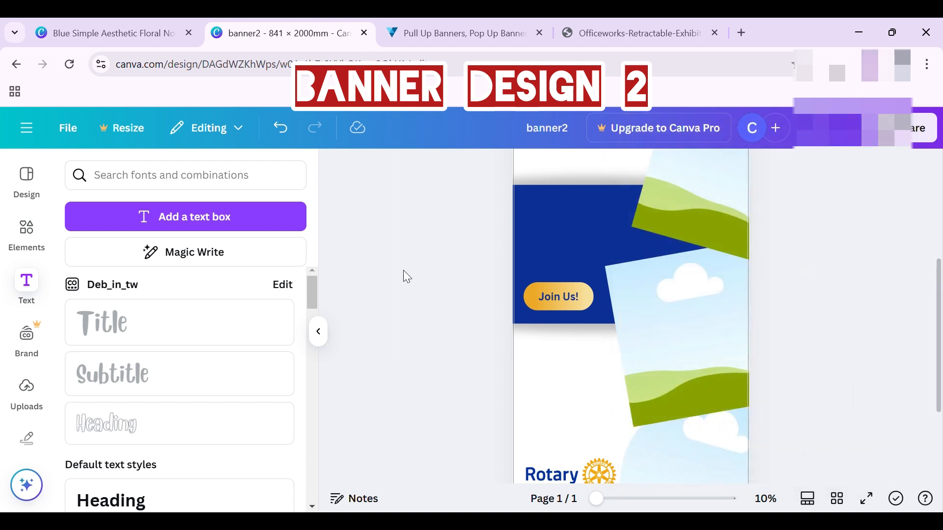
Search the design templates for "community blue" as inspiration for banner3
scroll(405, 275, up, 5)
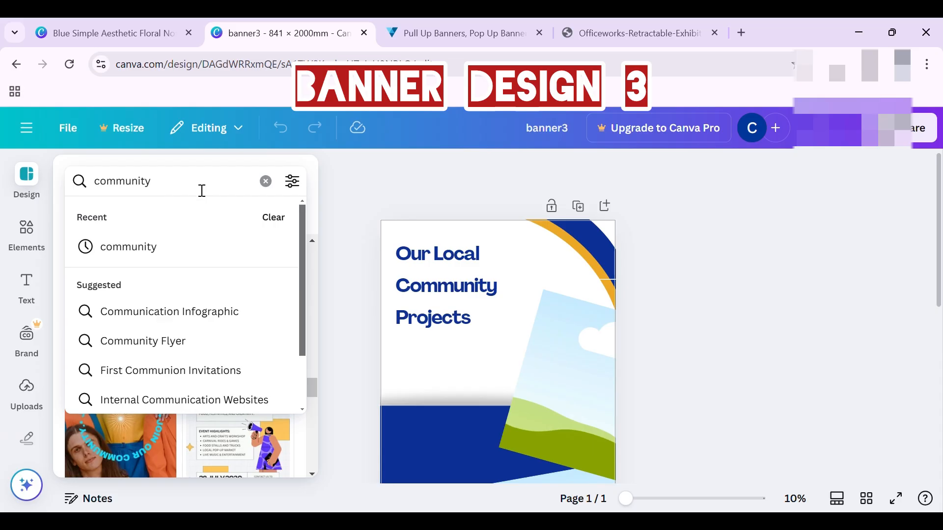
text(blue)
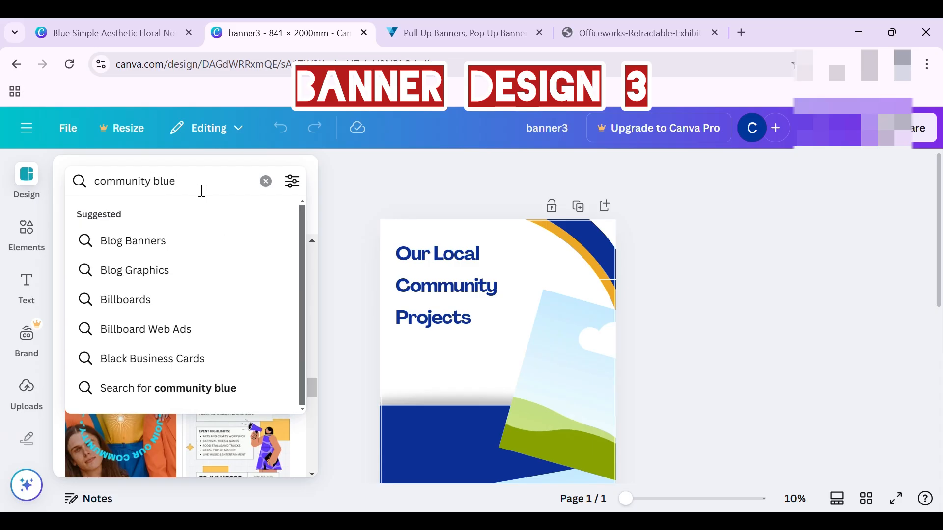
key(Return)
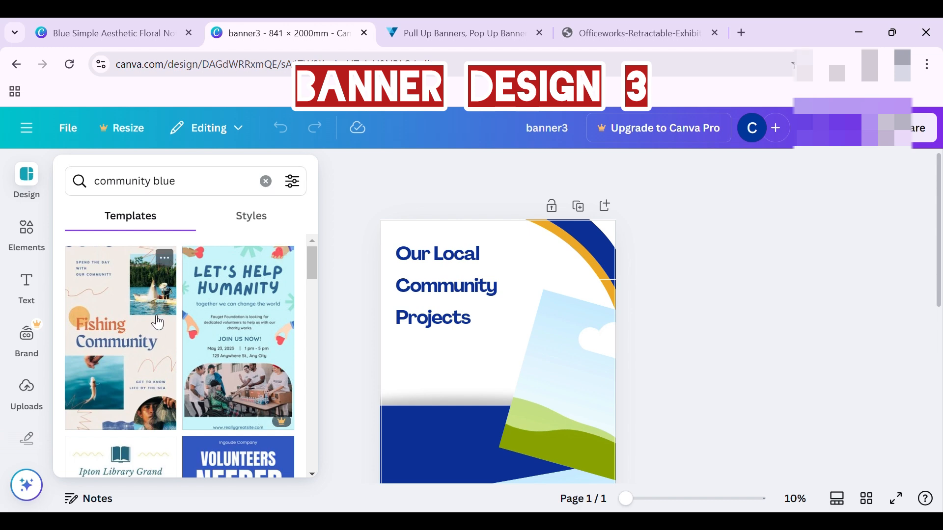
Browse the "community blue" templates and examine the "Together We Can Help" flyer with its circular photos for the banner layout
scroll(158, 322, down, 5)
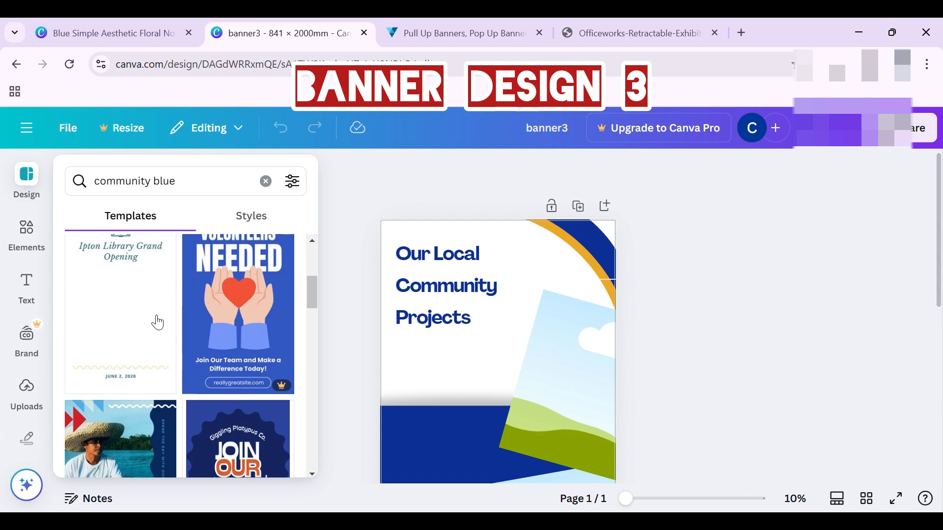
scroll(158, 323, down, 3)
scroll(158, 323, down, 8)
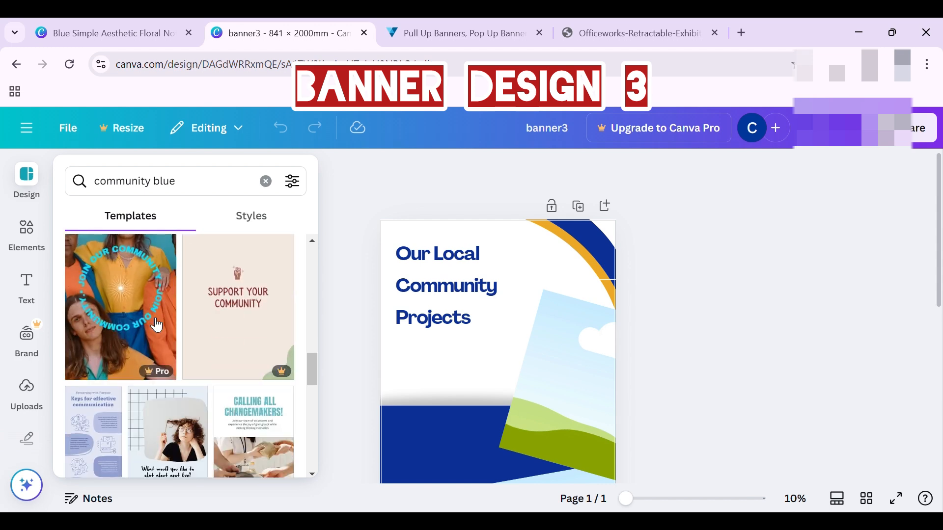
scroll(157, 324, down, 2)
scroll(157, 324, down, 6)
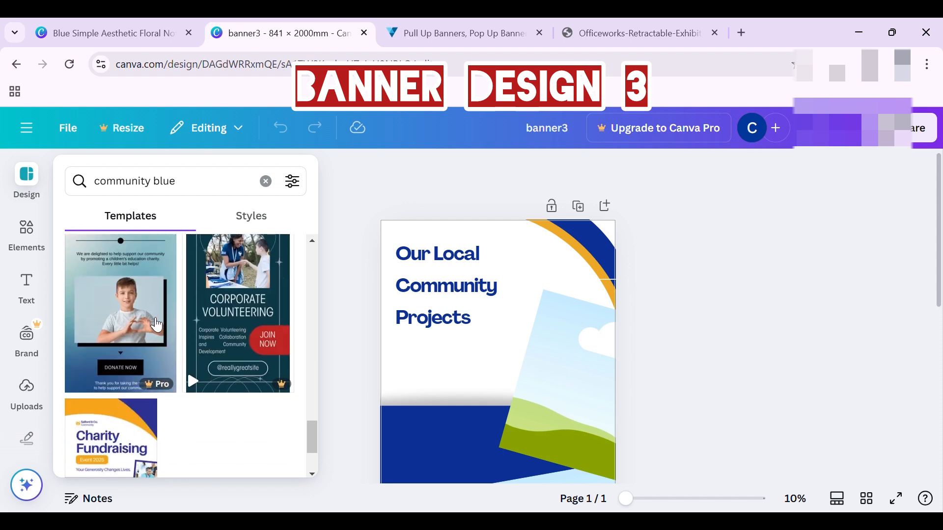
scroll(156, 324, down, 4)
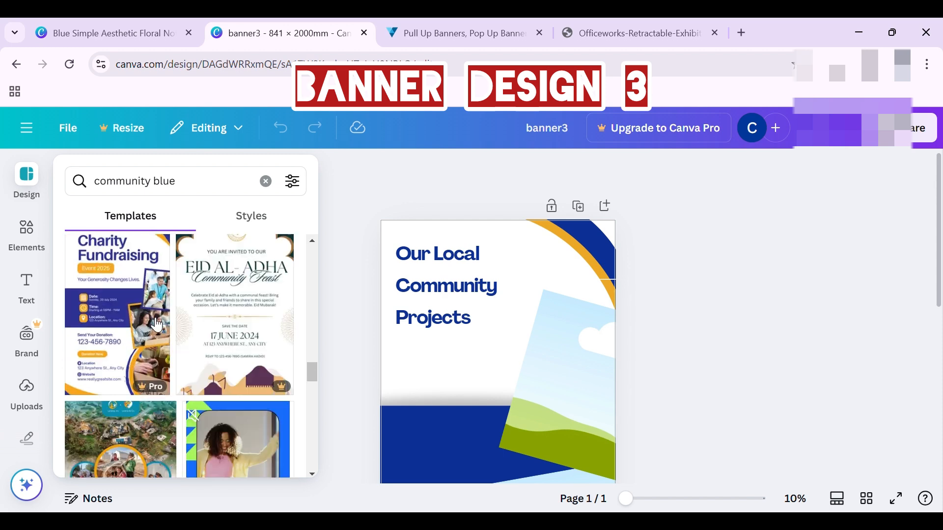
scroll(157, 324, down, 4)
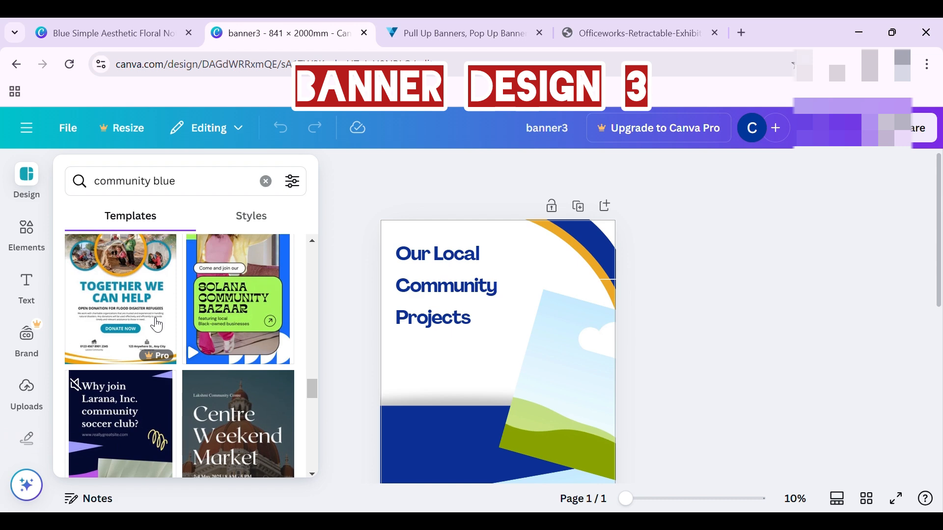
scroll(157, 324, up, 2)
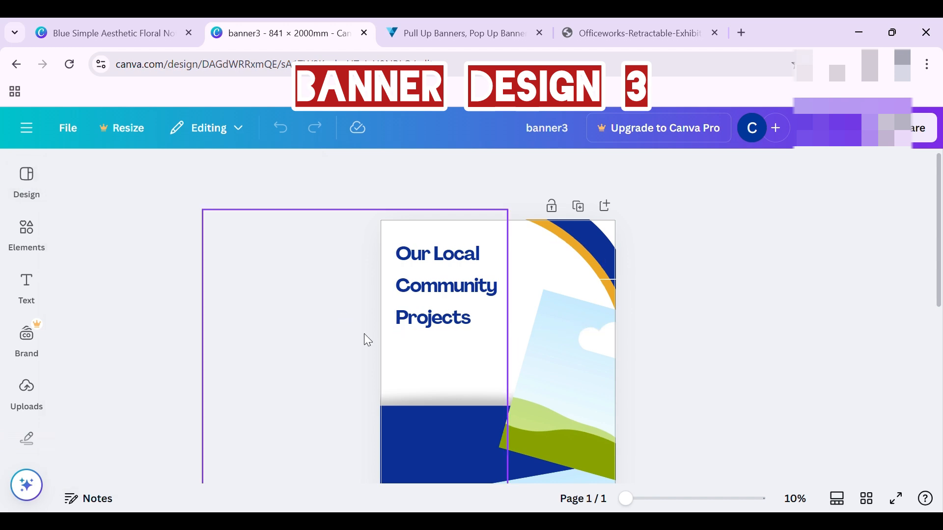
mouse_move(37, 252)
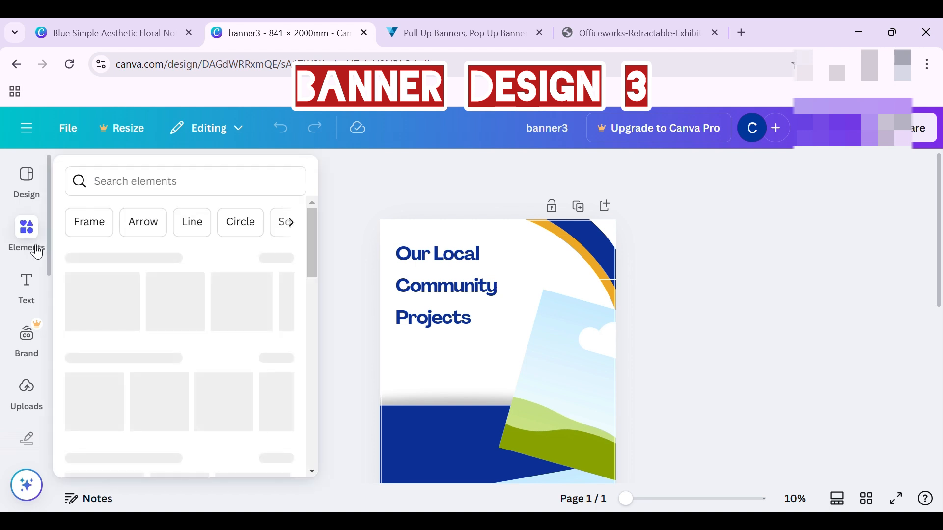
click(29, 196)
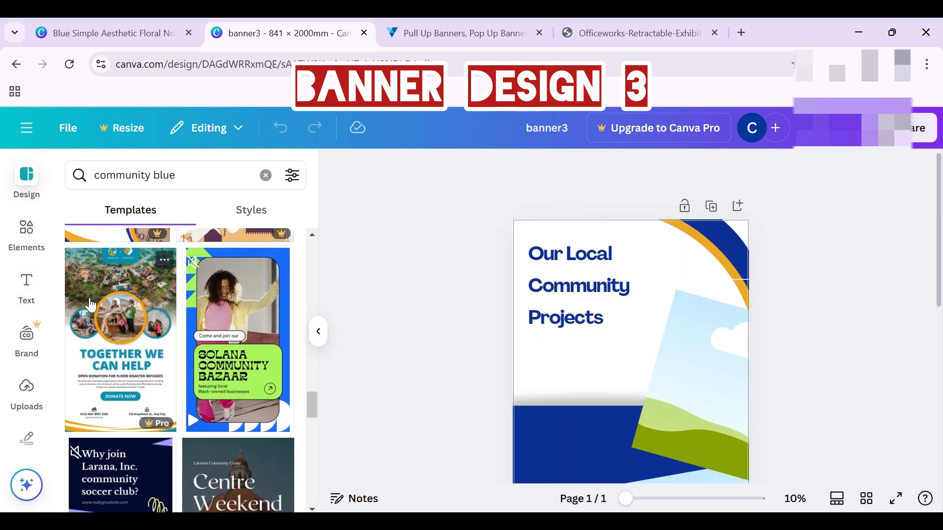
mouse_move(107, 301)
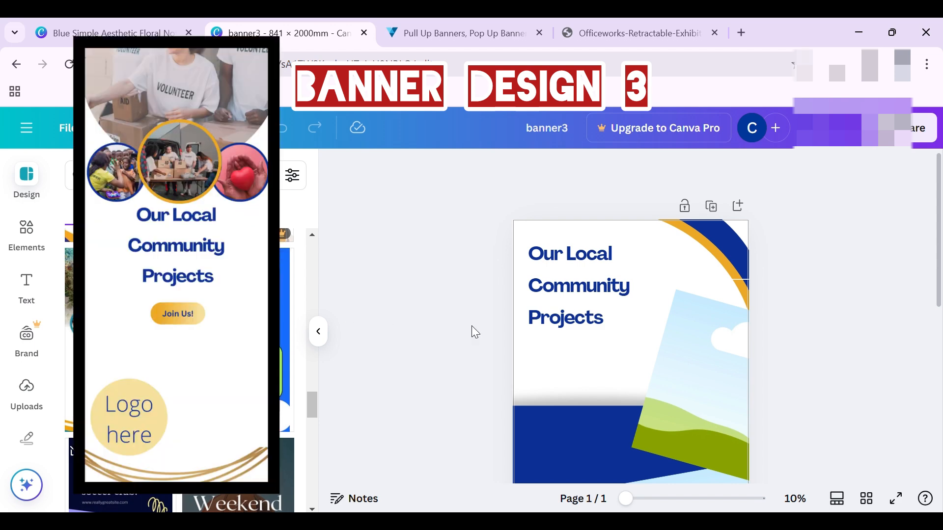
Delete the two tilted square photo frames overlapping the dark blue band on the banner3 page
scroll(465, 317, down, 3)
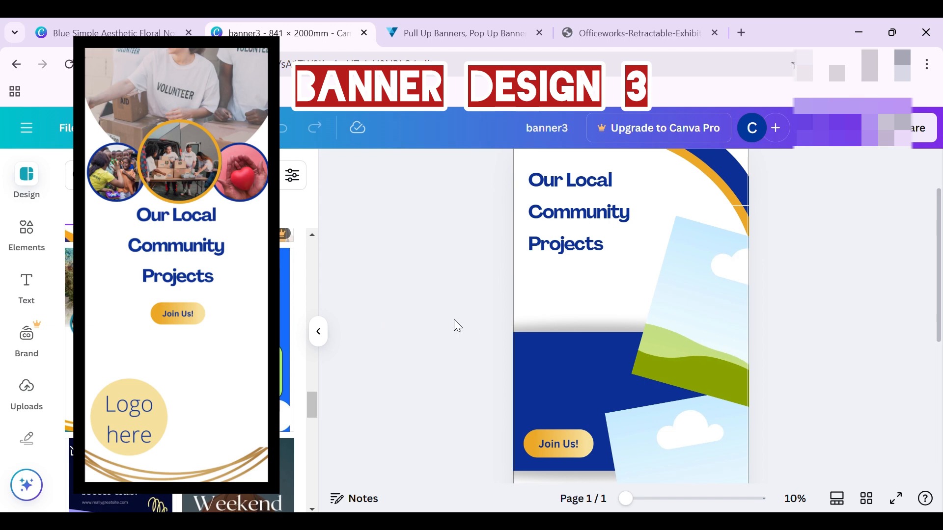
scroll(455, 321, down, 3)
scroll(455, 326, down, 6)
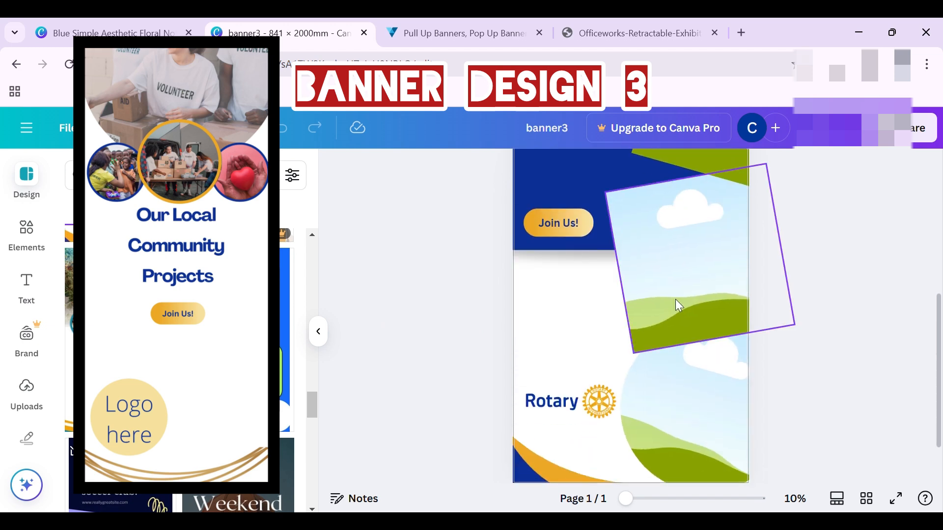
click(713, 279)
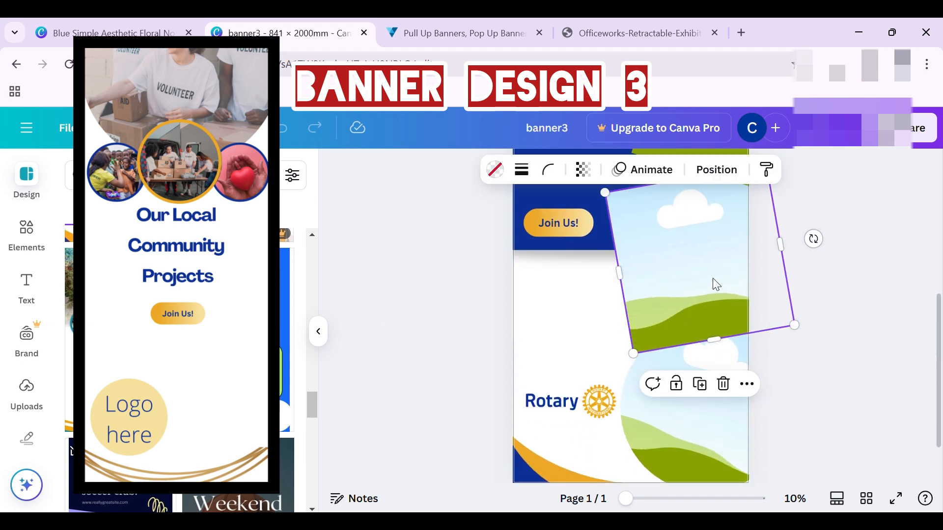
key(Delete)
click(721, 162)
key(Delete)
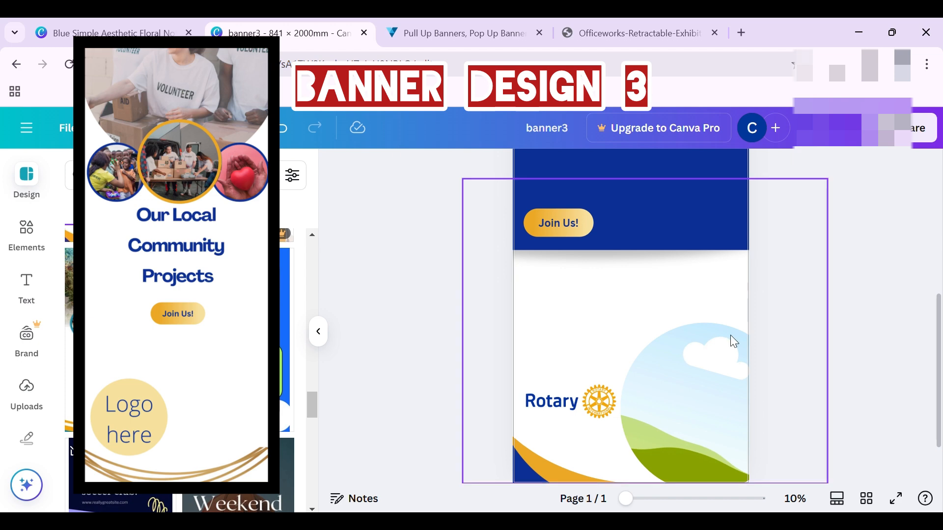
Duplicate the circular photo frame twice, placing one copy above the Rotary logo and the other over it
click(724, 435)
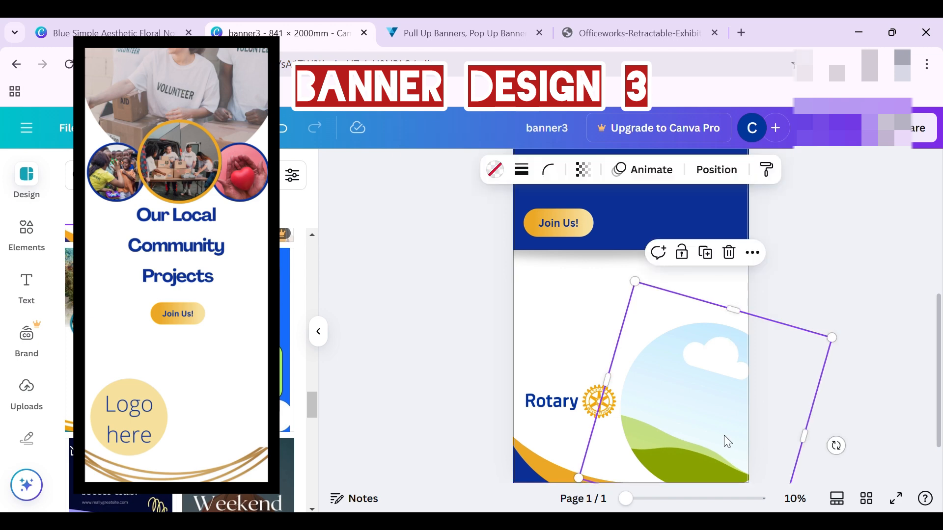
click(713, 254)
click(714, 255)
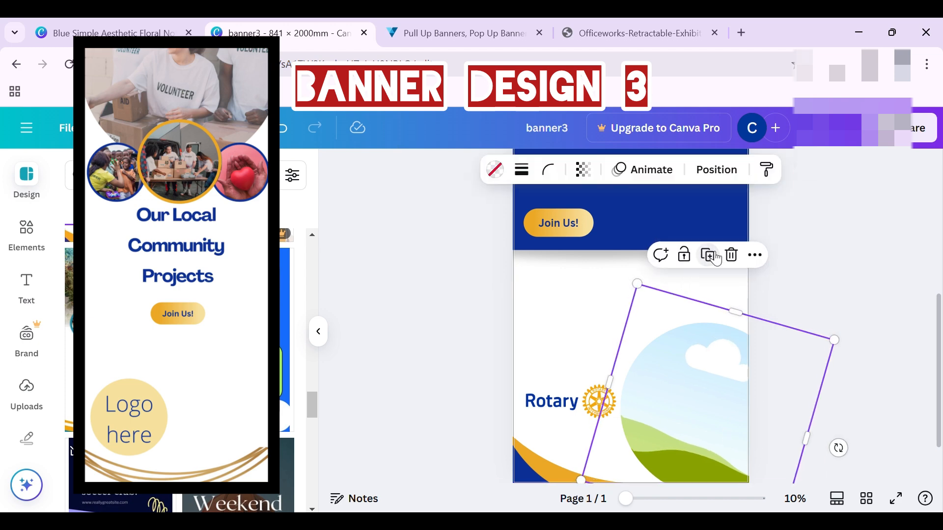
drag(707, 381, 618, 316)
drag(686, 449, 602, 450)
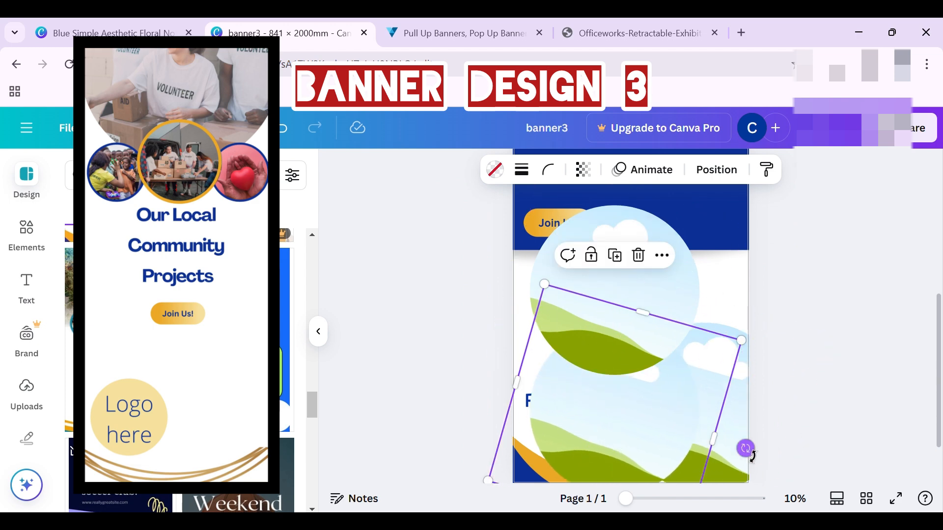
Straighten both copied circular frames to 0° rotation and shrink the upper one
drag(745, 448, 758, 418)
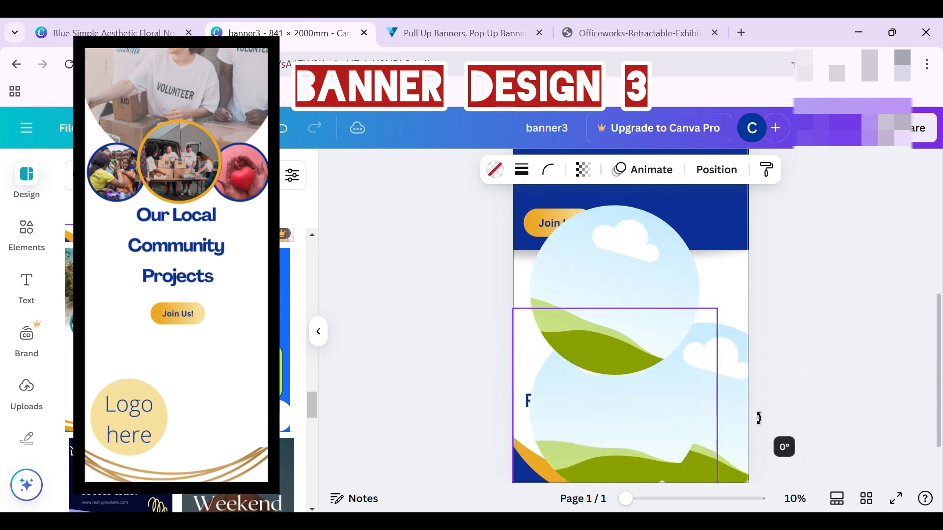
click(676, 294)
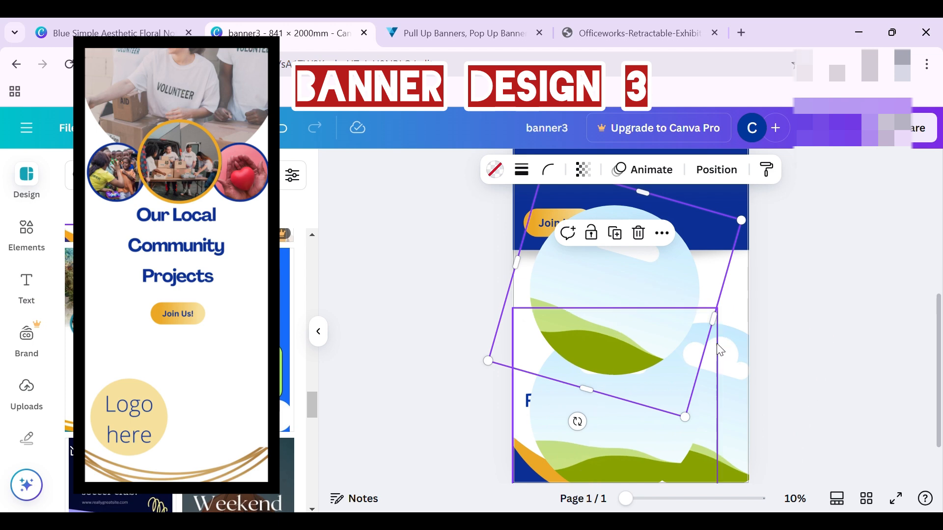
drag(578, 421, 623, 436)
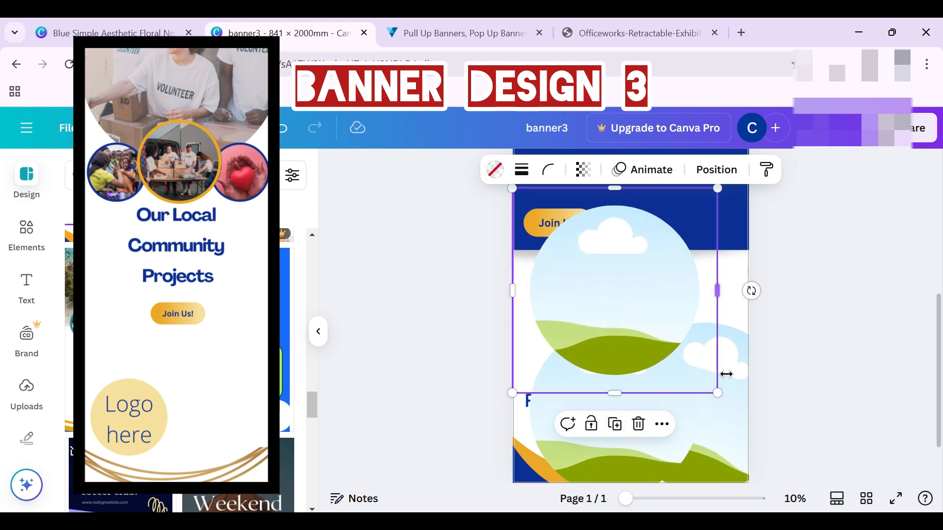
drag(719, 394, 673, 313)
Delete the layered white, gold and dark blue curved shapes from the banner's upper right corner
scroll(655, 310, up, 4)
click(733, 227)
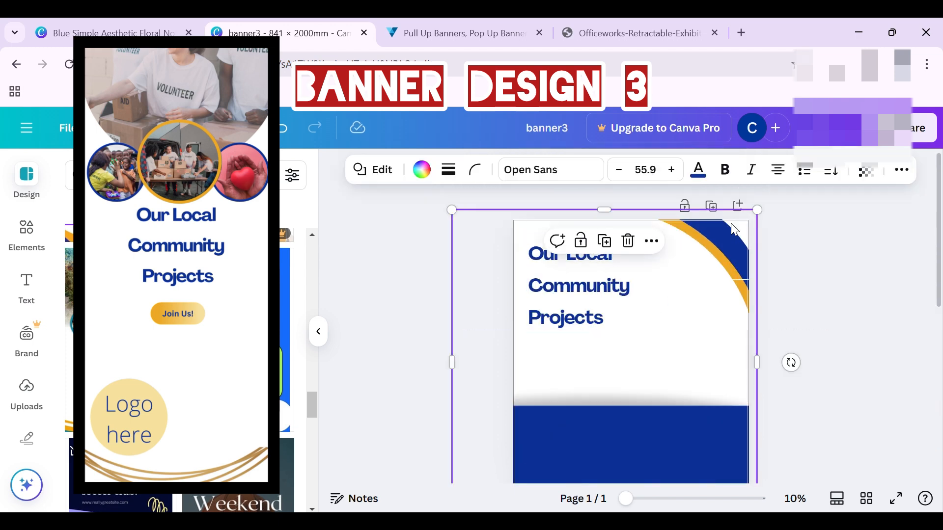
key(Delete)
click(732, 224)
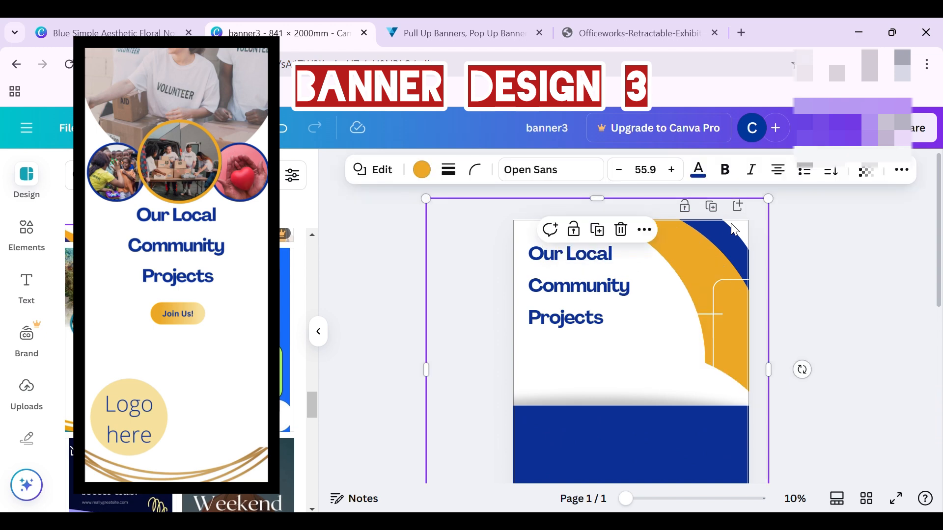
key(Delete)
click(731, 223)
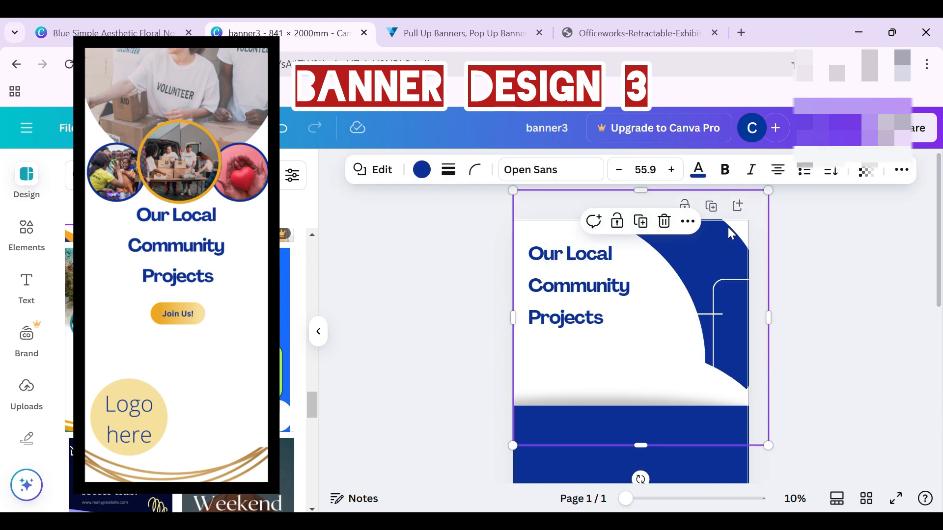
key(Delete)
Delete the leftover white shapes covering the area around the "Our Local Community Projects" heading
click(687, 287)
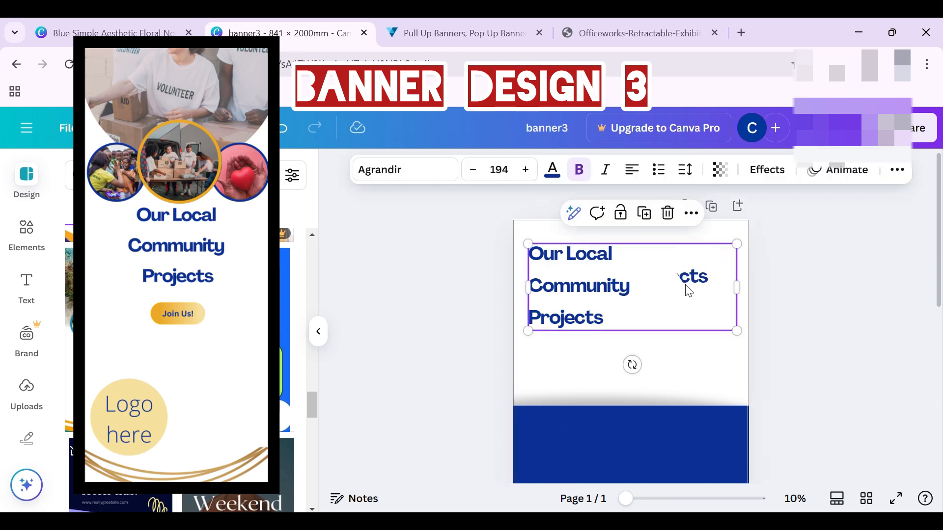
click(684, 373)
key(Delete)
click(685, 363)
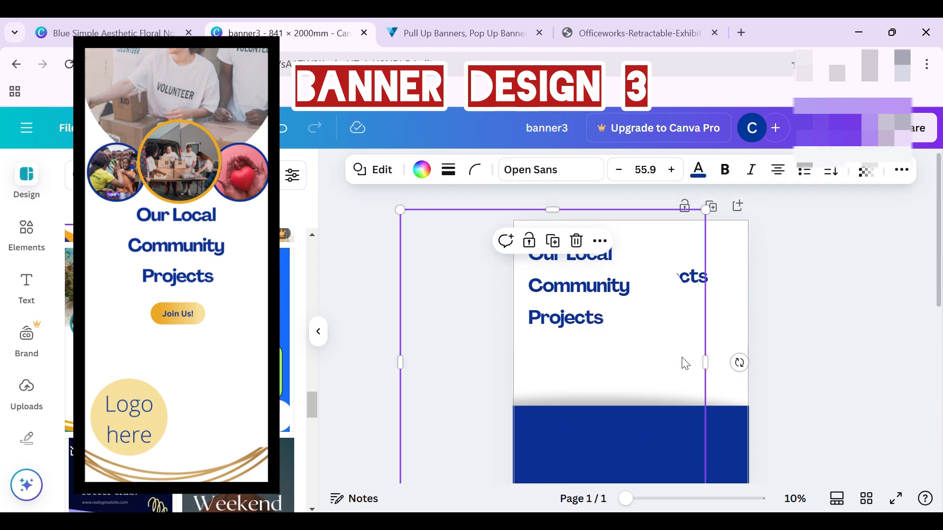
key(Delete)
click(604, 370)
key(Delete)
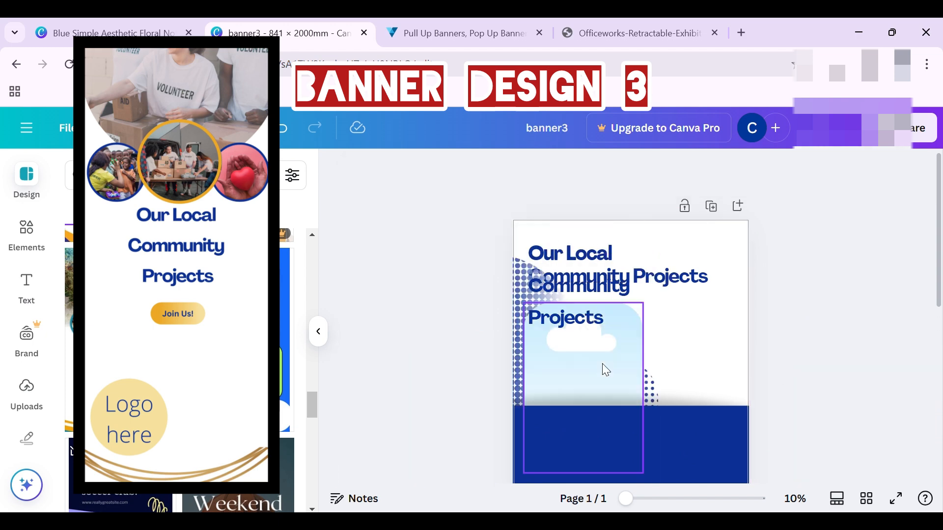
Delete the rounded photo frame and the halftone dot patterns behind the heading
click(603, 365)
key(Delete)
click(603, 365)
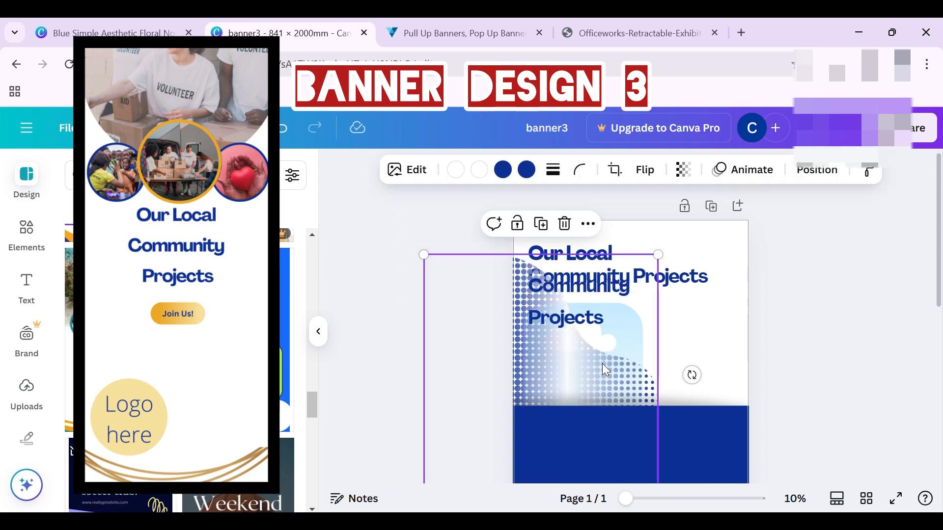
key(Delete)
click(604, 365)
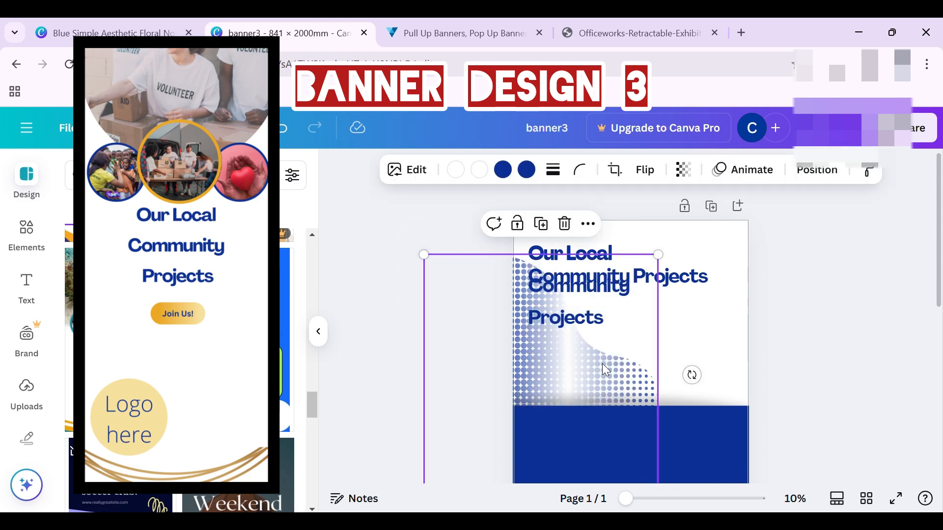
key(Delete)
Move the three-line "Our Local Community Projects" heading lower on the page and delete the duplicate two-line heading
drag(604, 309, 644, 361)
click(548, 278)
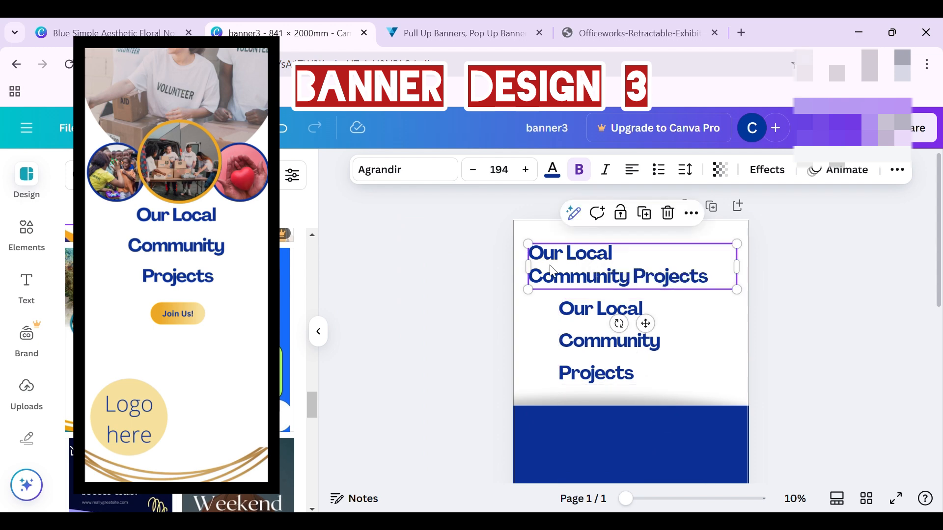
key(Delete)
Delete the dark blue band, the gold curved shape and the leftover rounded photo frames around the "Join Us!" pill
scroll(548, 278, down, 3)
click(634, 307)
key(Delete)
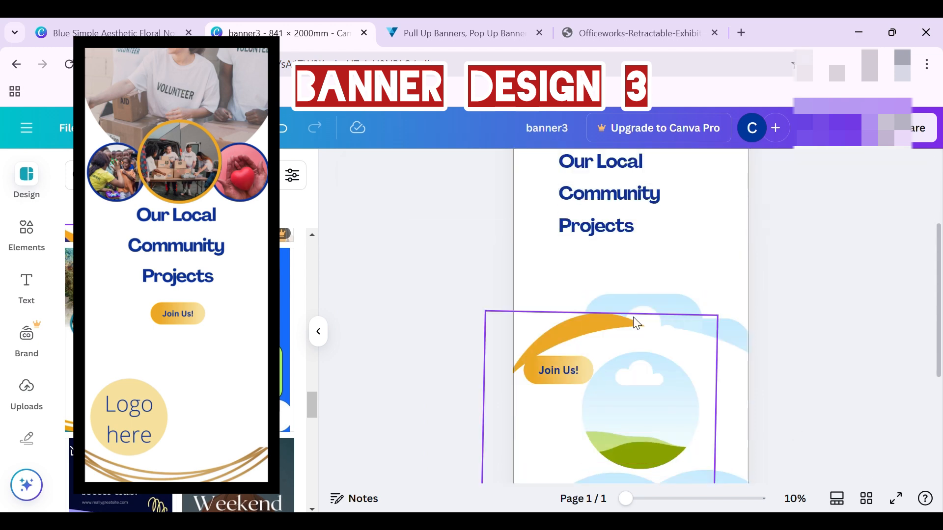
click(636, 314)
key(Escape)
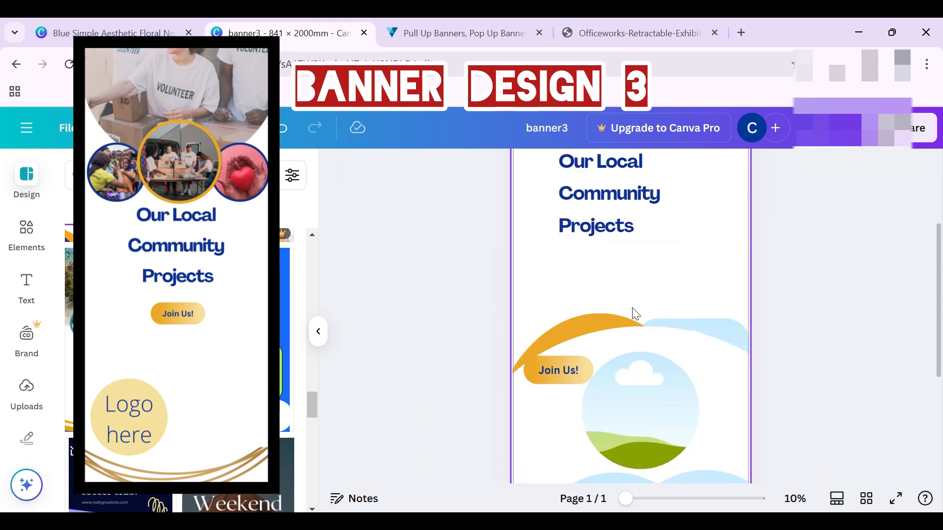
click(607, 317)
key(Delete)
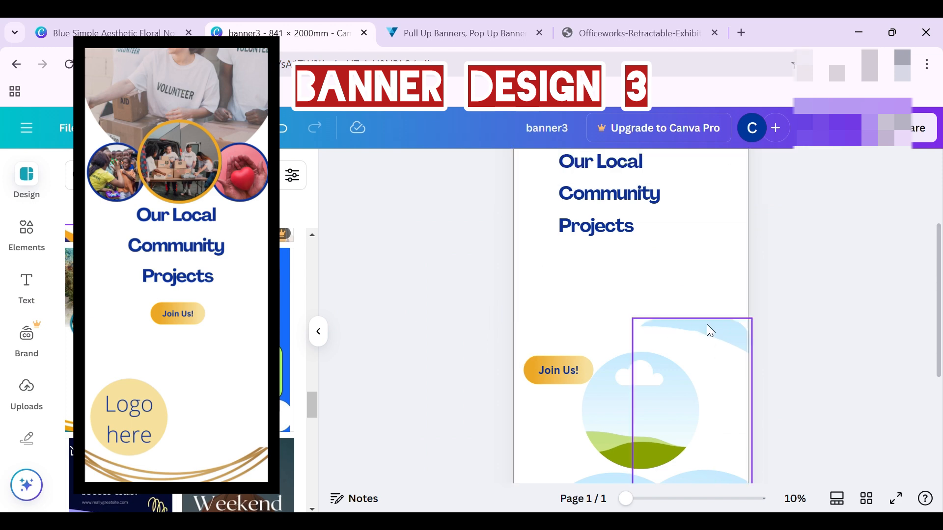
click(659, 332)
key(Delete)
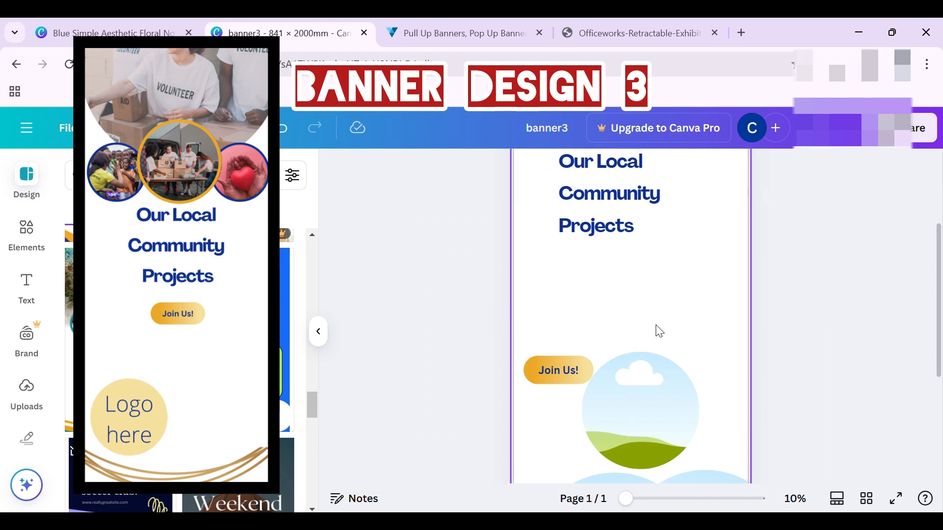
click(559, 365)
key(Delete)
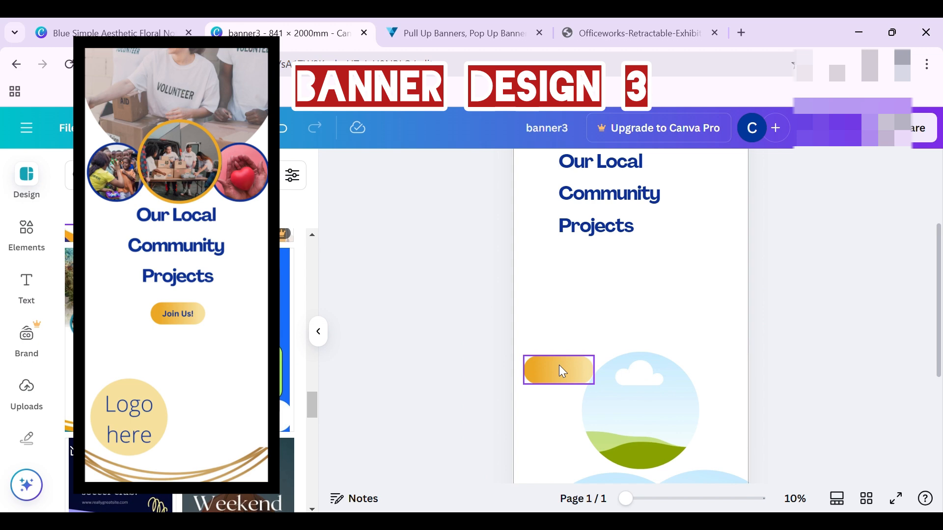
key(ctrl+z)
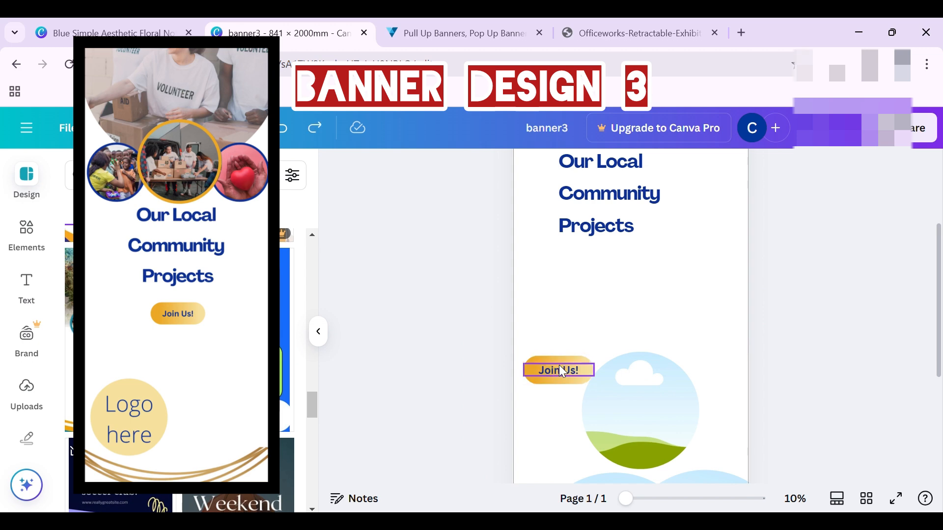
click(559, 379)
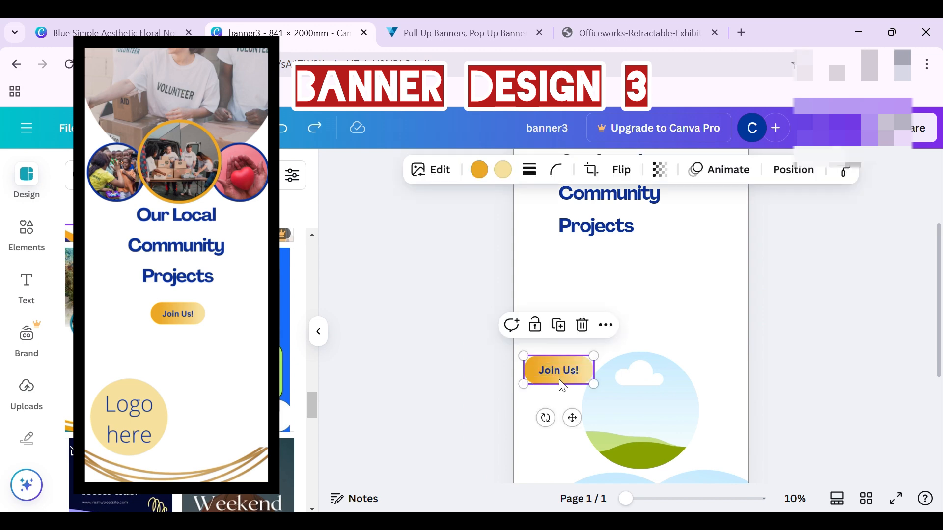
click(535, 325)
drag(560, 380, 583, 332)
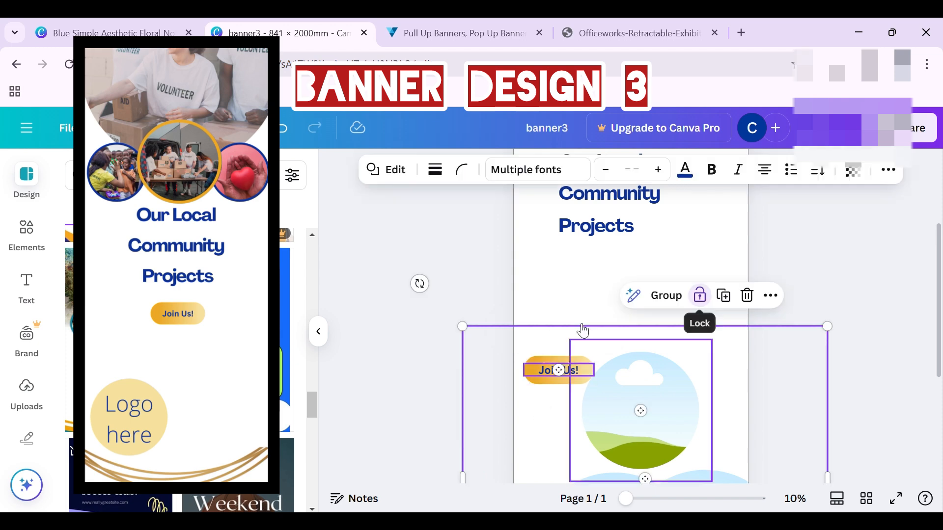
click(859, 300)
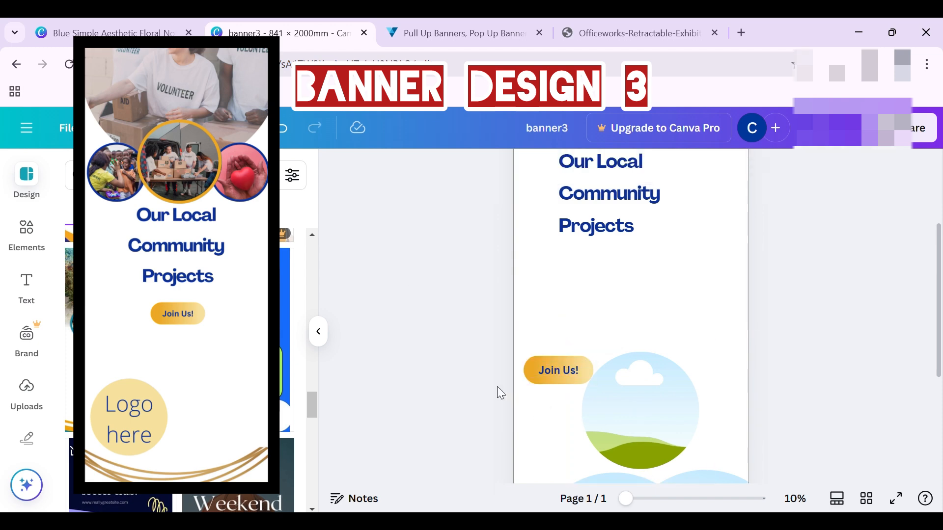
click(530, 377)
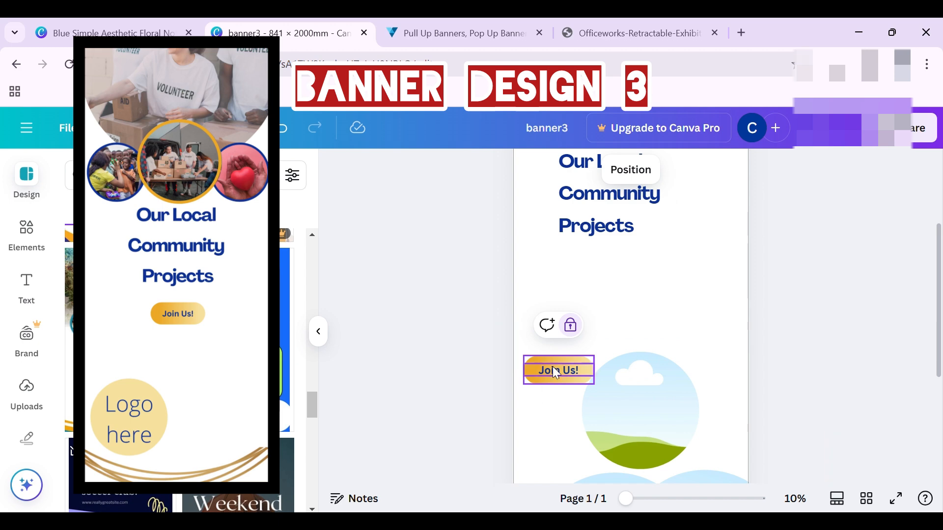
click(570, 325)
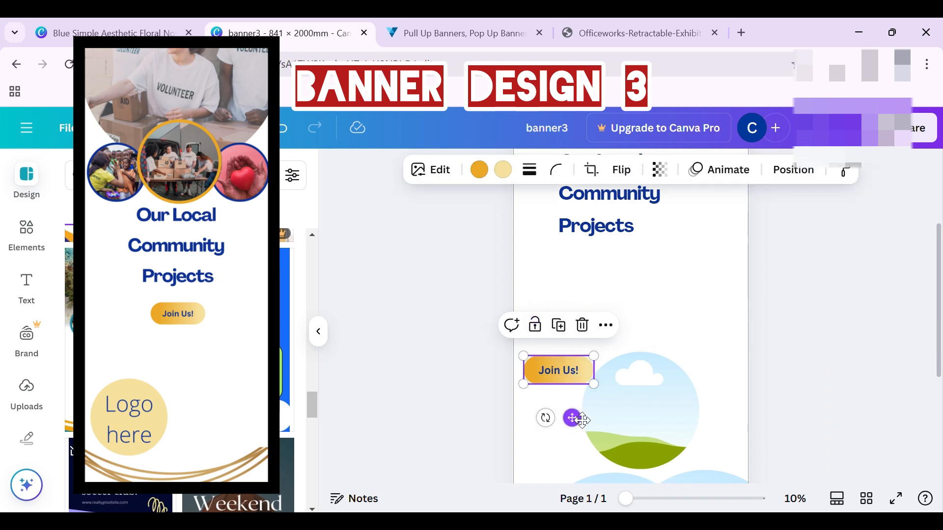
click(607, 326)
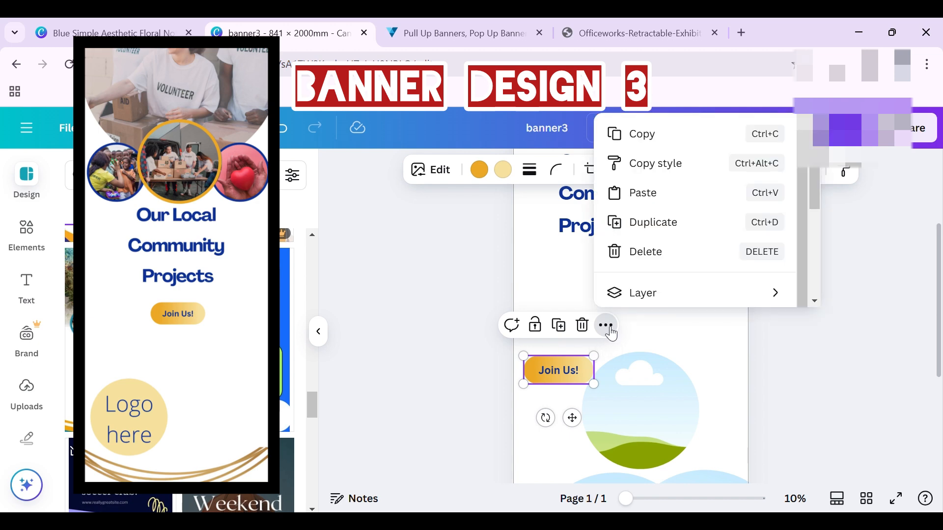
scroll(679, 244, down, 1)
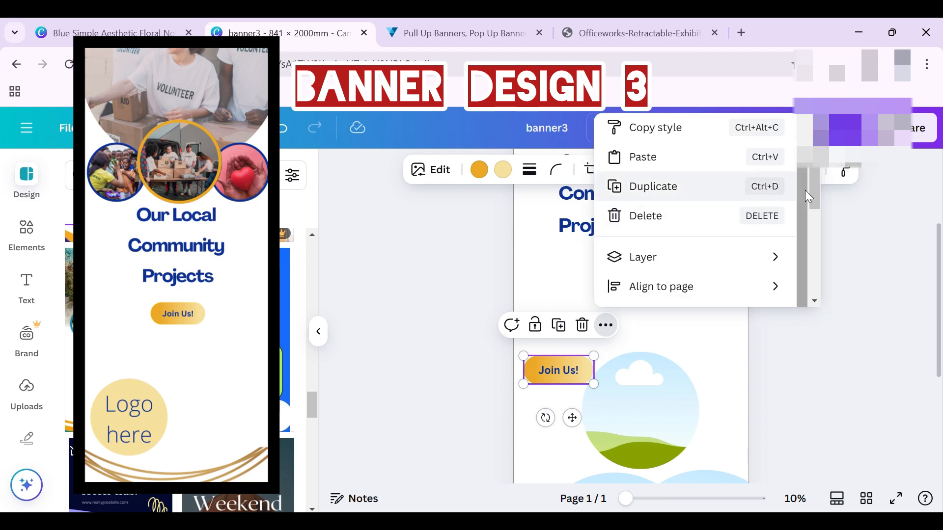
mouse_move(814, 188)
mouse_down()
mouse_move(824, 301)
mouse_move(820, 187)
mouse_up()
click(856, 341)
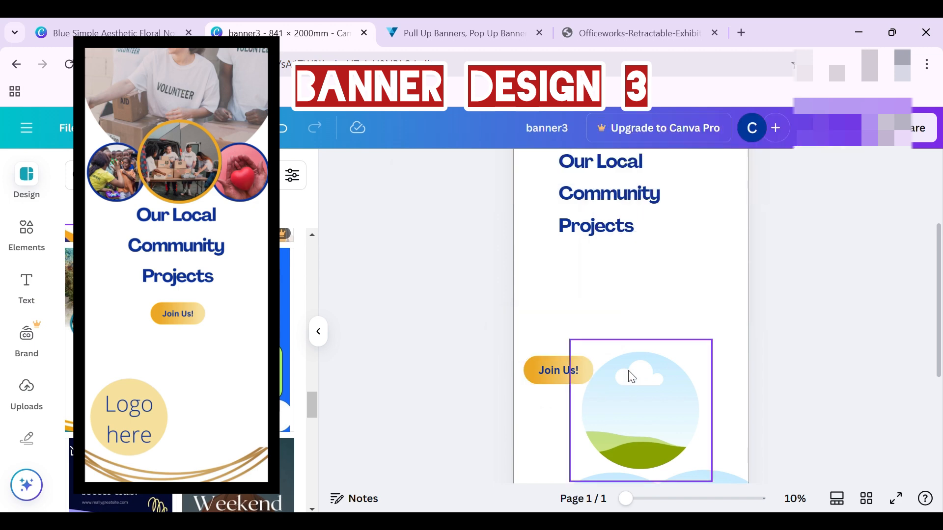
Select the "Join Us!" text together with the gold pill shape behind it
click(562, 369)
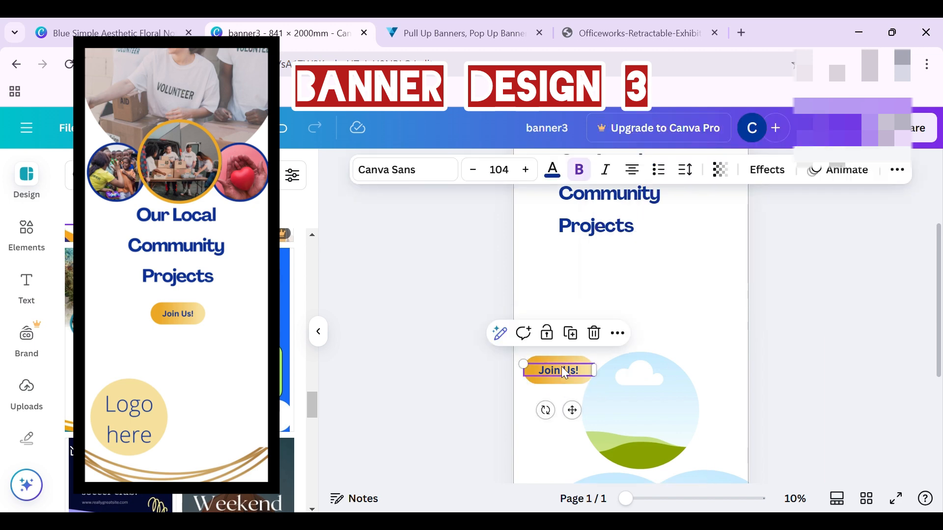
shift+click(561, 361)
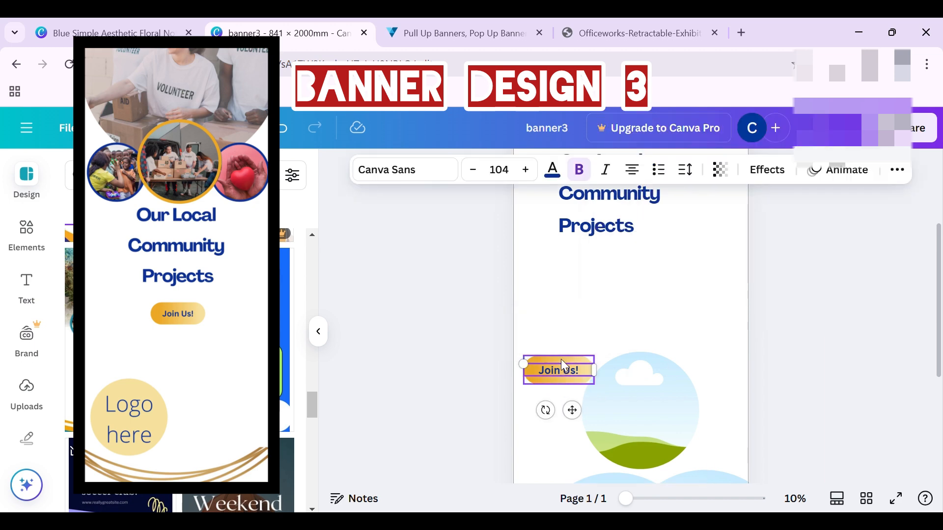
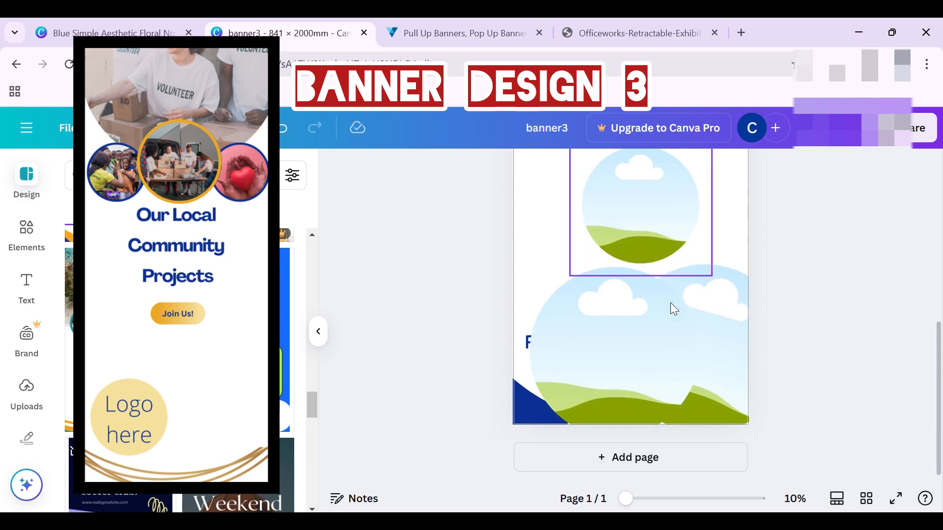
Move the large circular frame clear of the Rotary logo and delete the dark blue shape in the banner's lower-left corner
click(517, 420)
drag(516, 395, 499, 393)
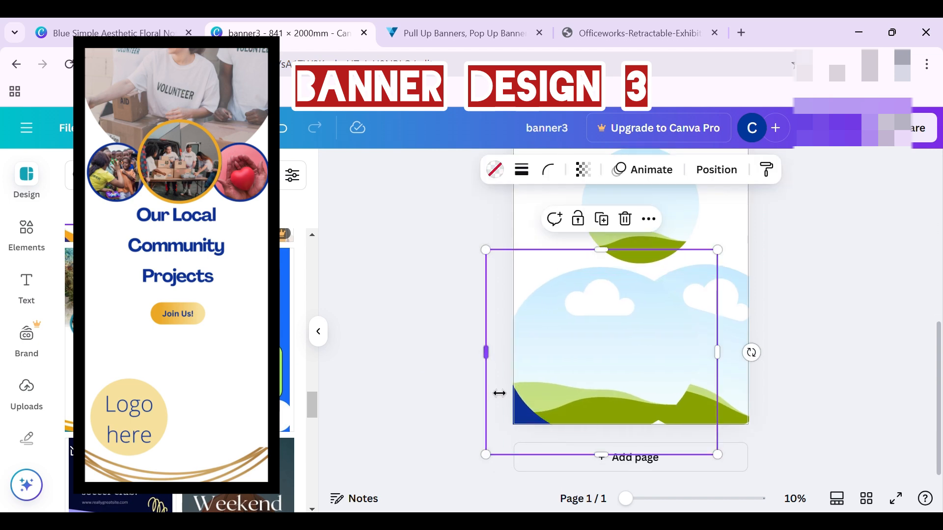
key(ctrl+z)
drag(680, 354, 741, 271)
click(544, 417)
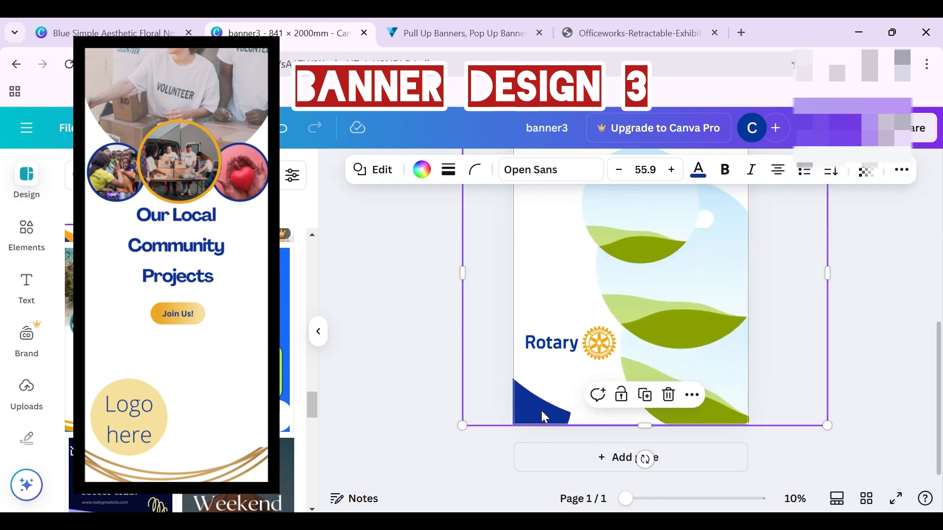
key(Delete)
click(541, 412)
key(Delete)
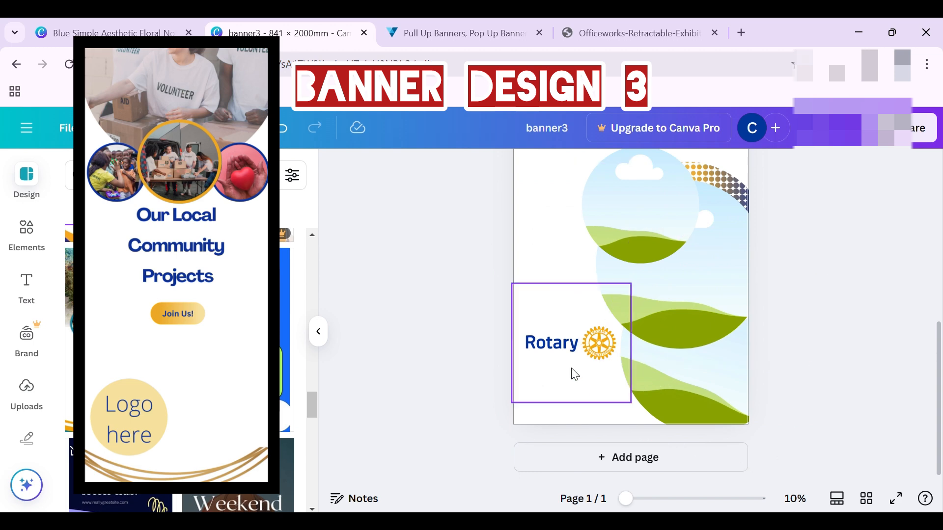
scroll(754, 292, up, 3)
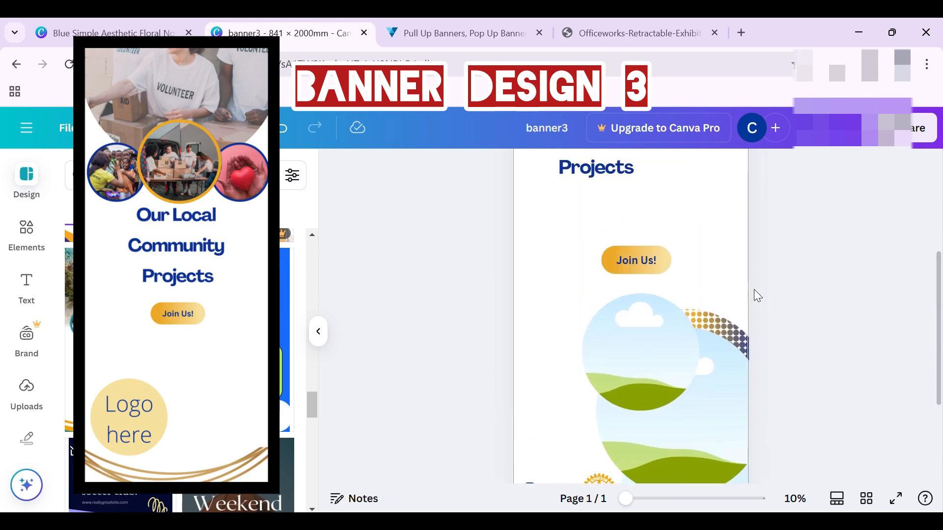
click(727, 338)
key(Delete)
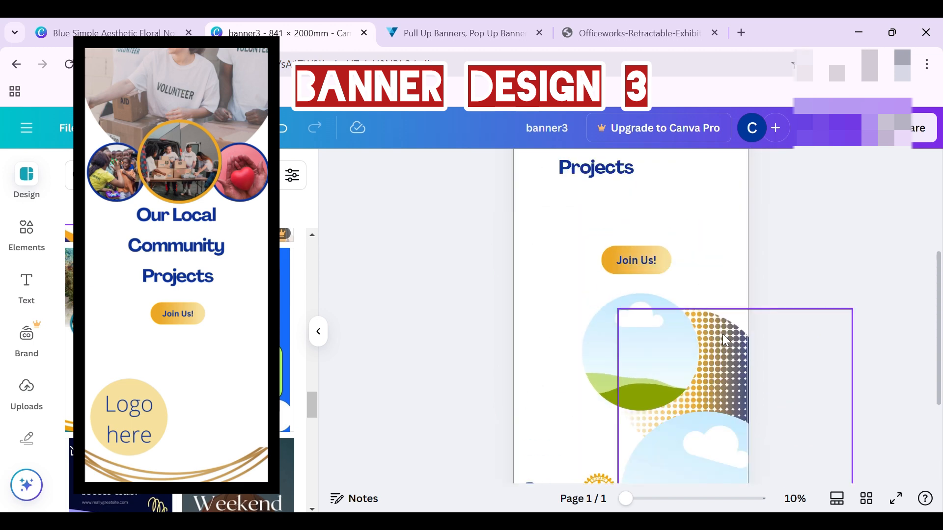
key(ctrl+z)
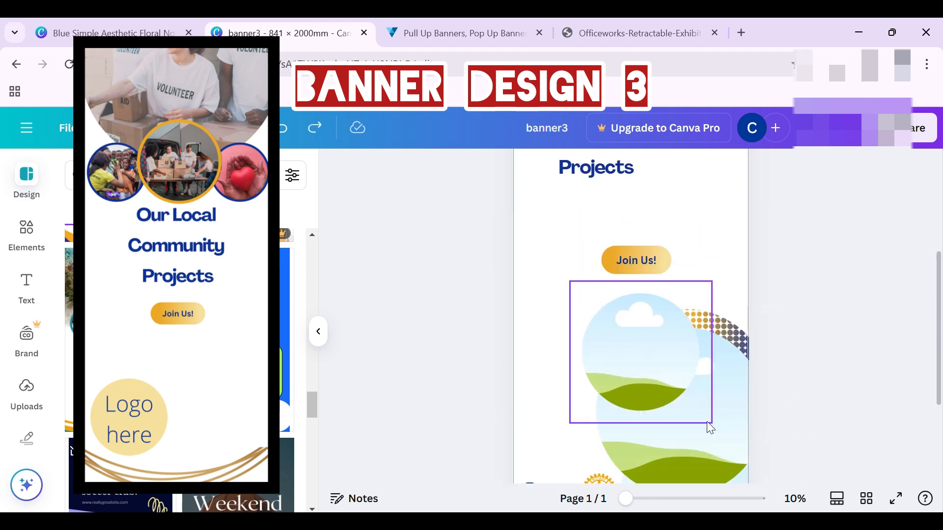
Move the large circular frame to the banner's left edge and delete the halftone dot pattern uncovered behind it
drag(700, 450, 608, 415)
click(736, 383)
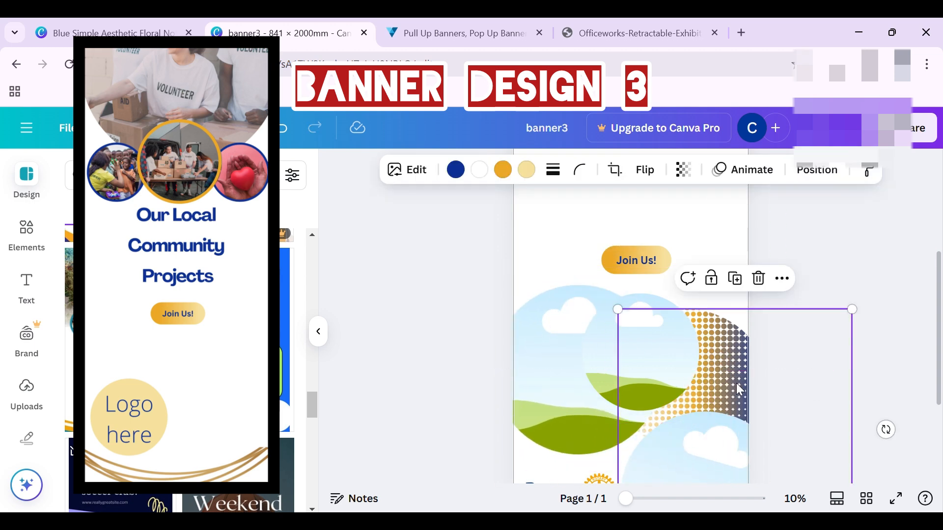
key(Escape)
click(736, 383)
key(Delete)
Move the "Our Local Community Projects" heading lower so it sits directly above the "Join Us!" pill
scroll(798, 347, up, 3)
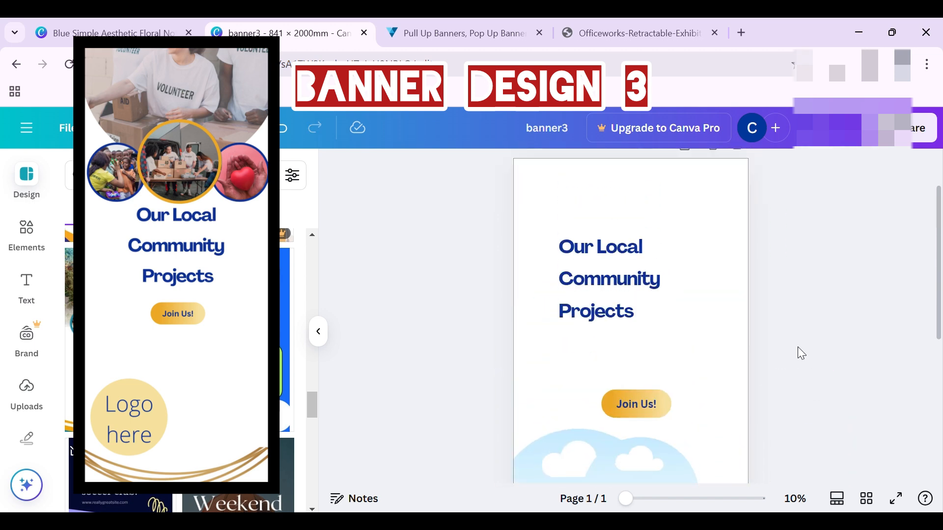
scroll(797, 347, up, 2)
drag(622, 358, 701, 436)
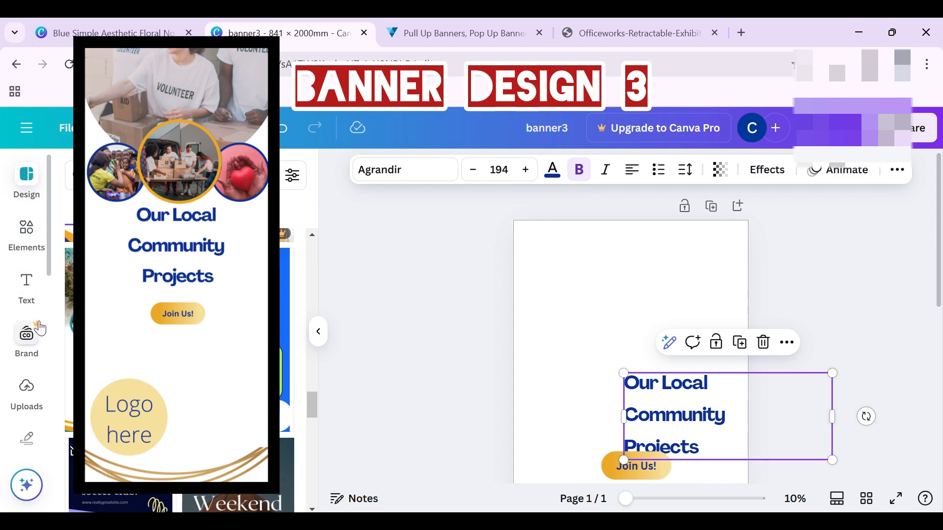
Search the photo elements for volunteer images and place the photo of volunteers packing boxes above the heading
click(27, 226)
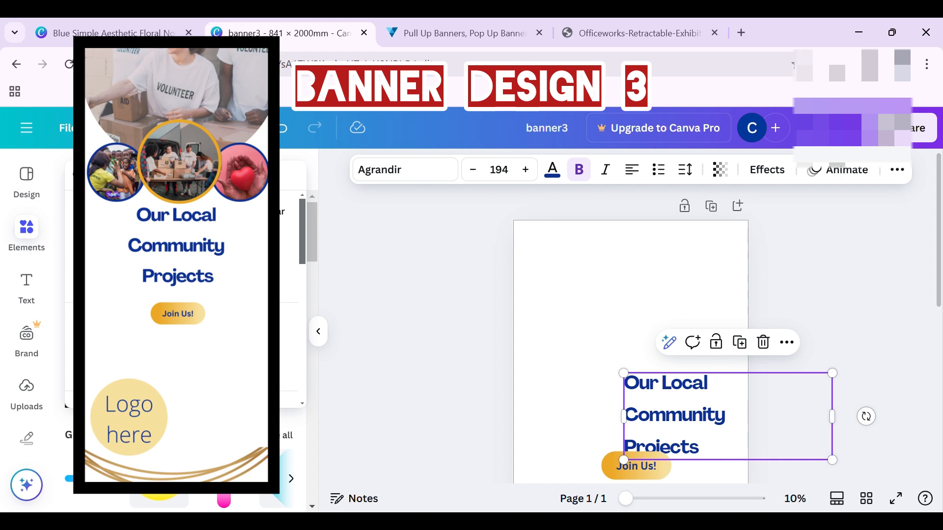
text(ci)
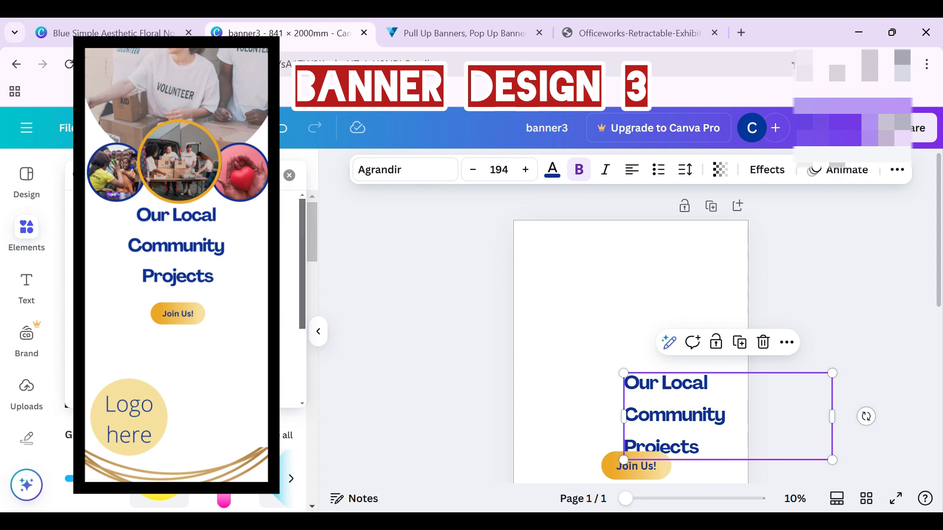
key(Return)
click(189, 210)
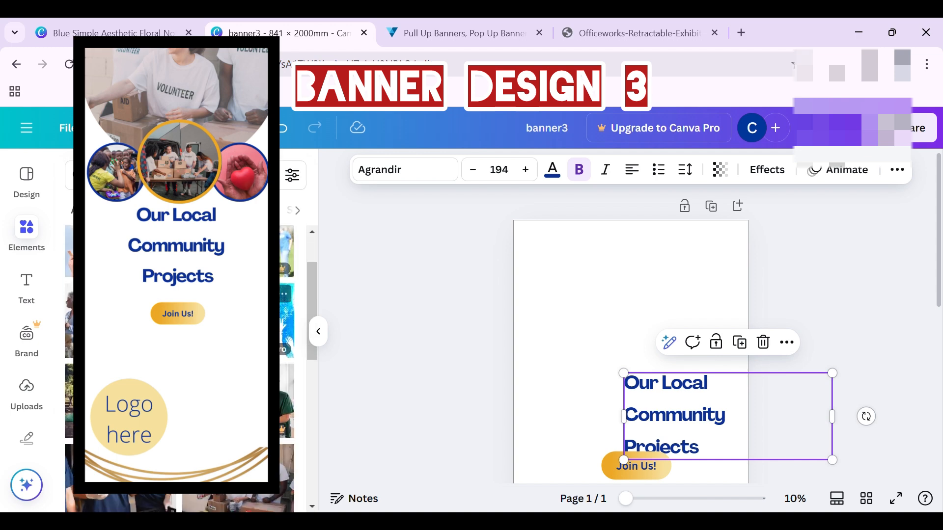
scroll(179, 368, down, 5)
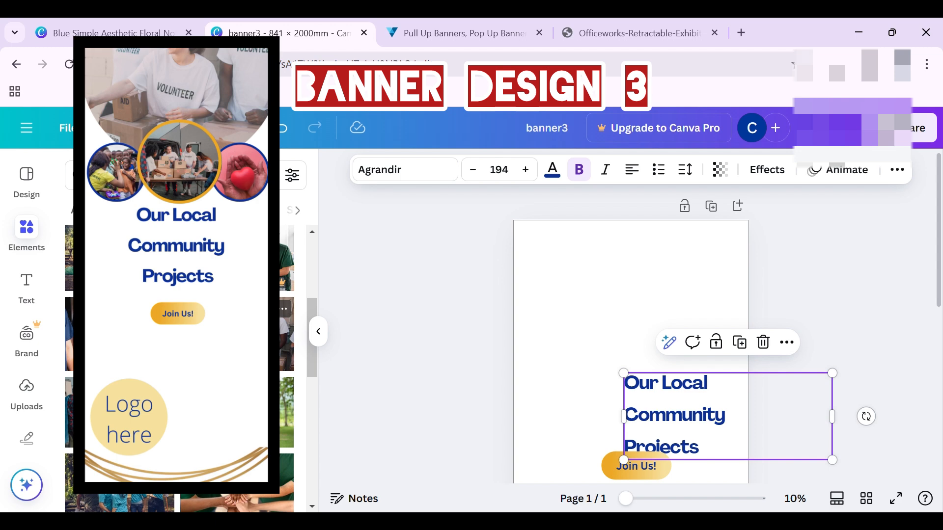
scroll(179, 368, down, 5)
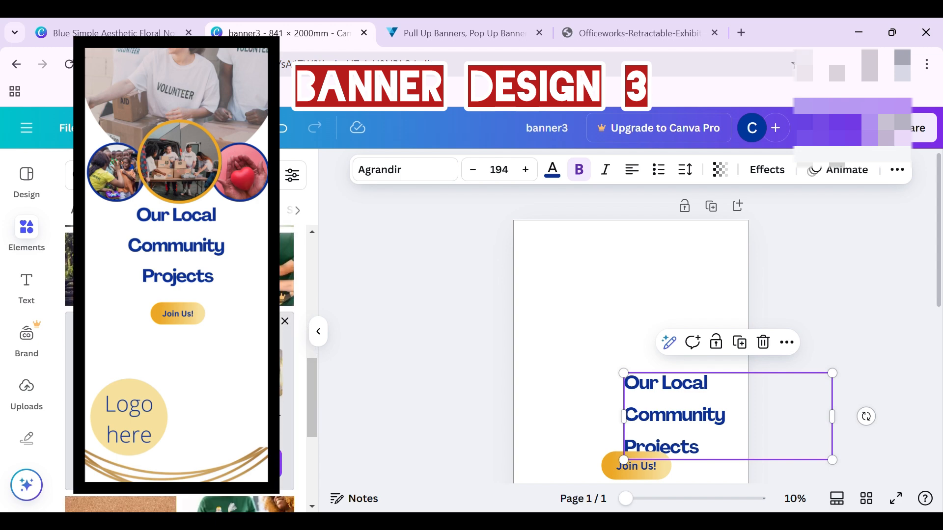
scroll(179, 369, up, 3)
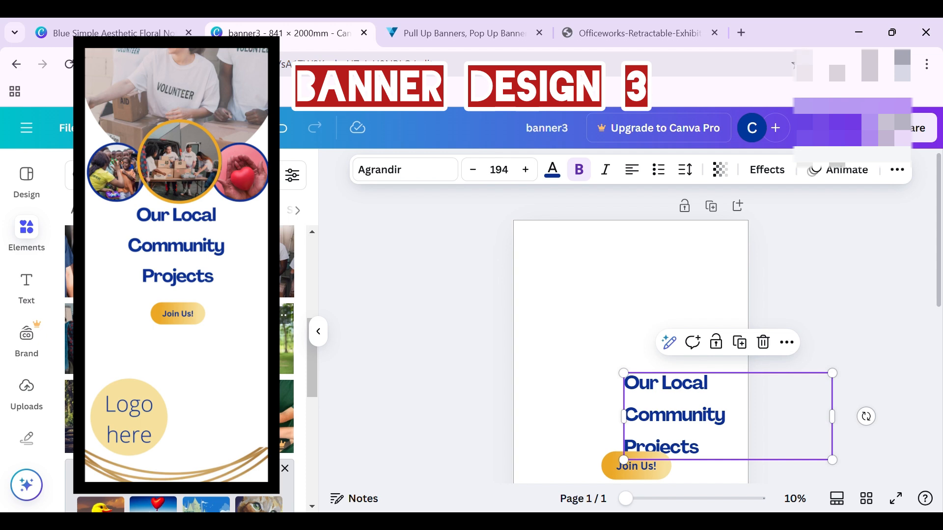
scroll(179, 369, up, 2)
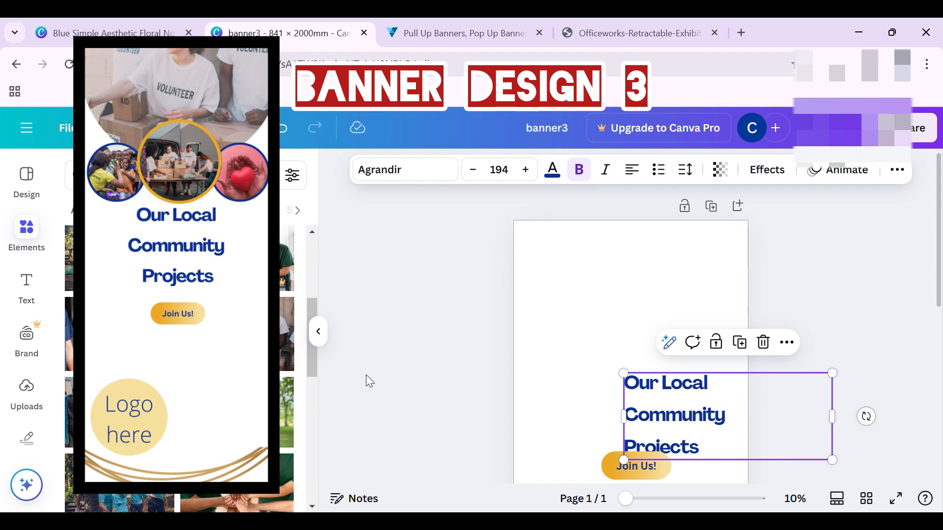
click(287, 334)
drag(677, 464, 672, 276)
Duplicate the smaller circular frame and move the copy to the banner's upper-left corner, over the volunteer photo
scroll(681, 295, down, 5)
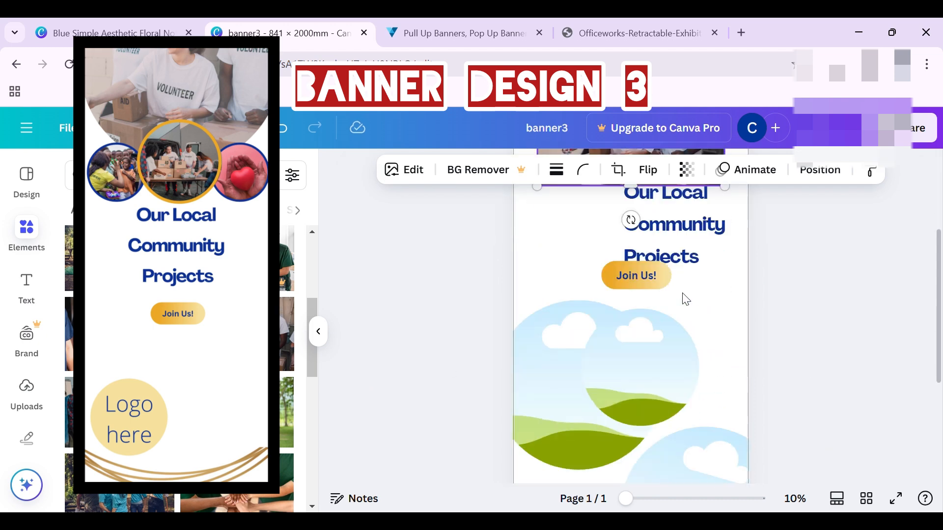
click(656, 350)
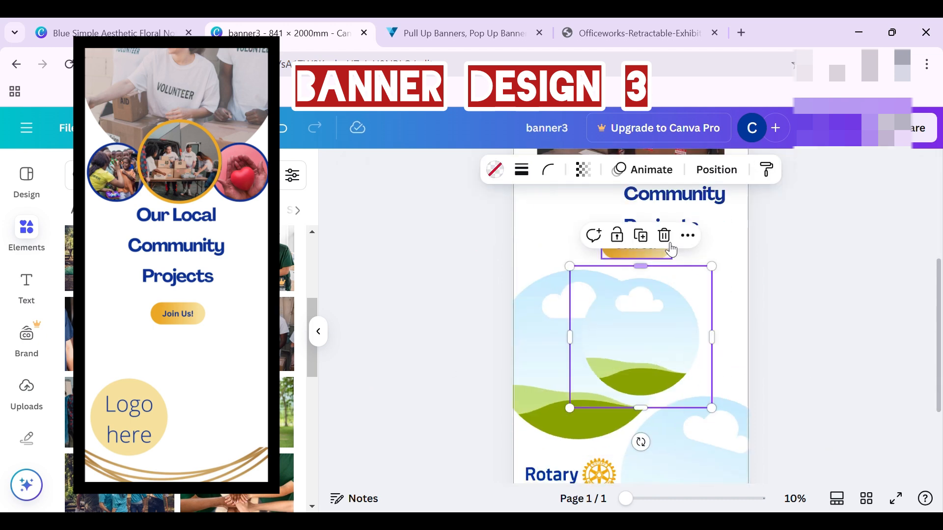
click(640, 233)
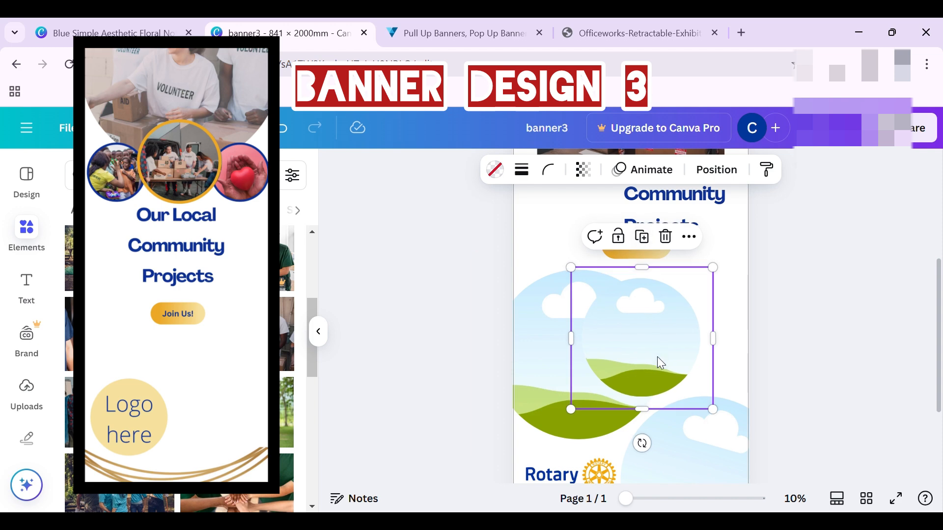
drag(657, 356, 639, 171)
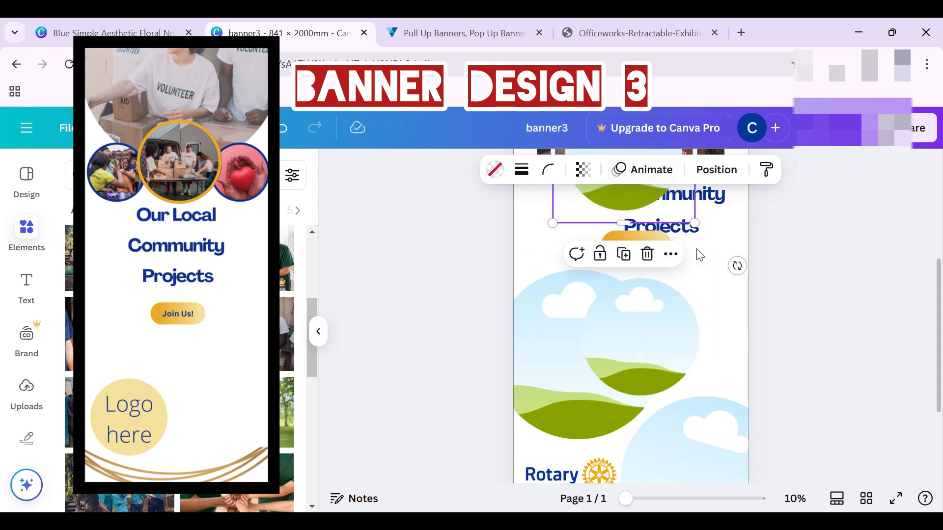
scroll(700, 255, up, 5)
drag(648, 387, 608, 292)
click(27, 177)
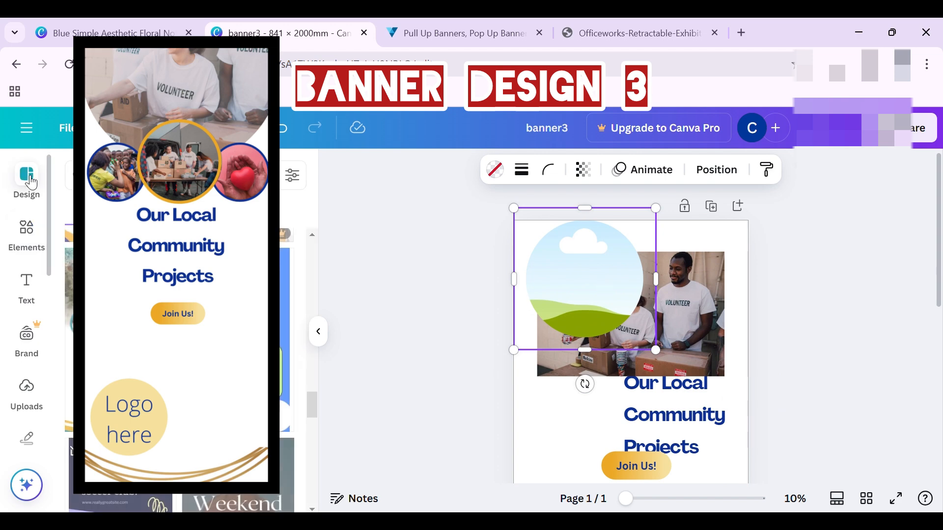
Enlarge the copied circular frame beyond the banner's full width and position it so its upper part runs off the page
drag(655, 350, 812, 446)
drag(750, 405, 667, 330)
drag(753, 421, 799, 453)
drag(726, 390, 680, 311)
Fill the enlarged circular frame at the head of the banner with the volunteer photo
click(800, 441)
click(715, 383)
drag(716, 383, 700, 332)
click(702, 360)
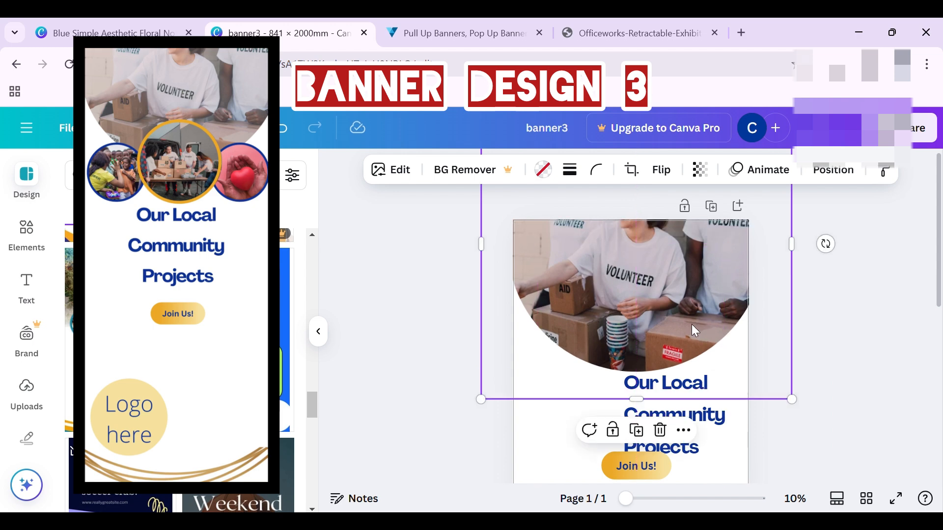
Set the transparency of the large circular volunteer photo at the head of the banner to 77
click(701, 171)
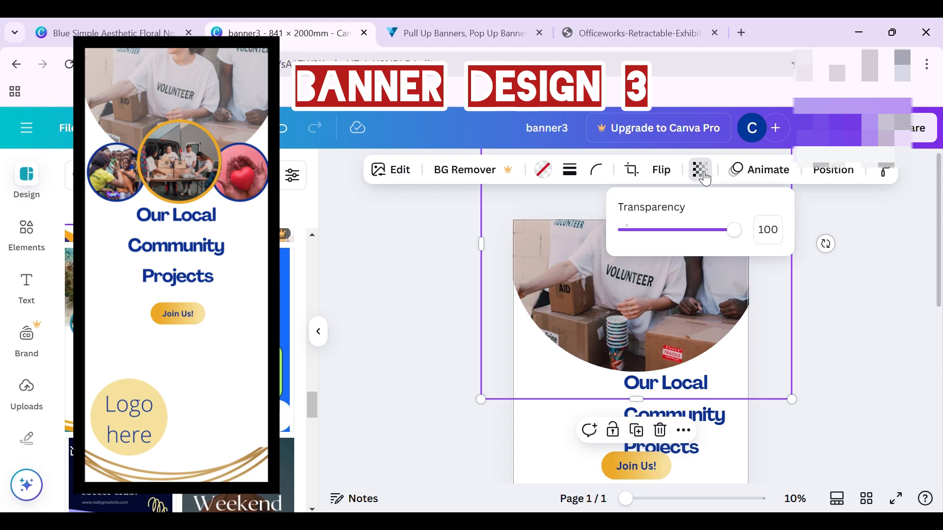
drag(736, 231, 712, 243)
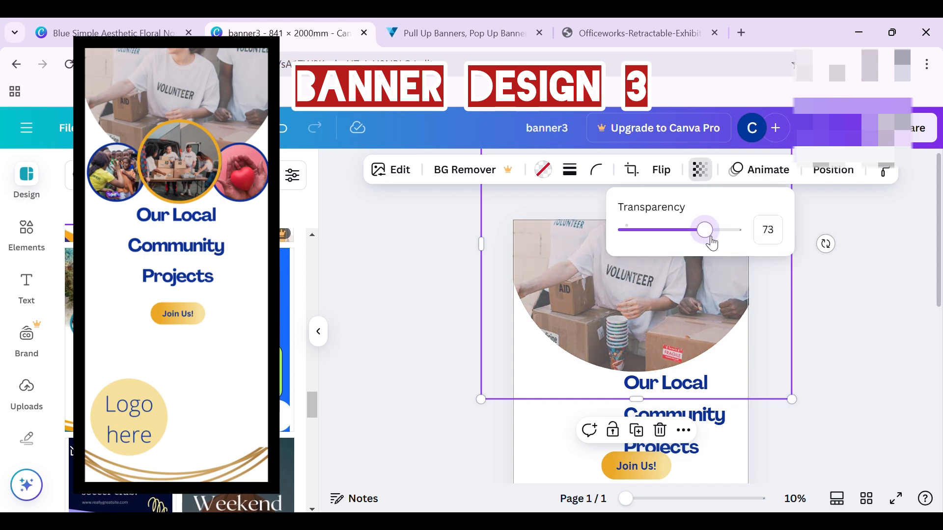
click(571, 178)
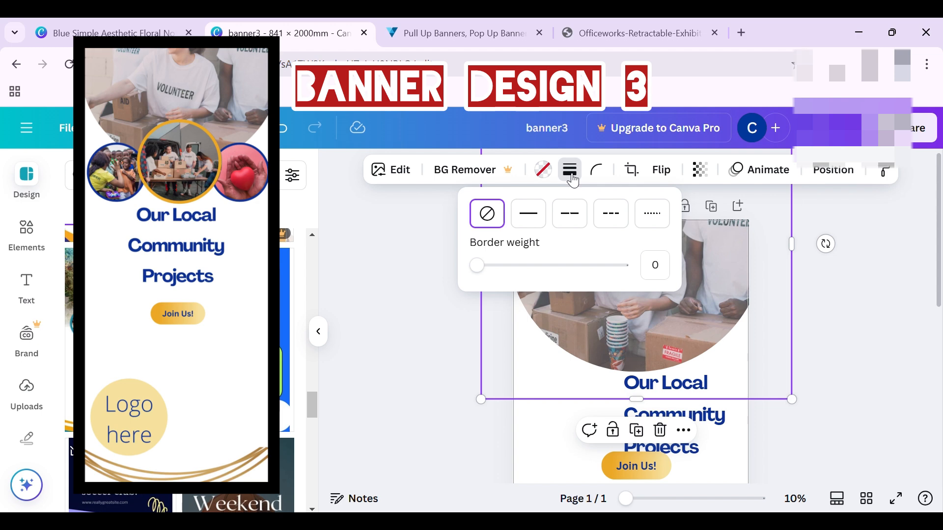
click(598, 171)
mouse_move(524, 230)
mouse_down()
mouse_move(622, 243)
mouse_move(528, 243)
mouse_up()
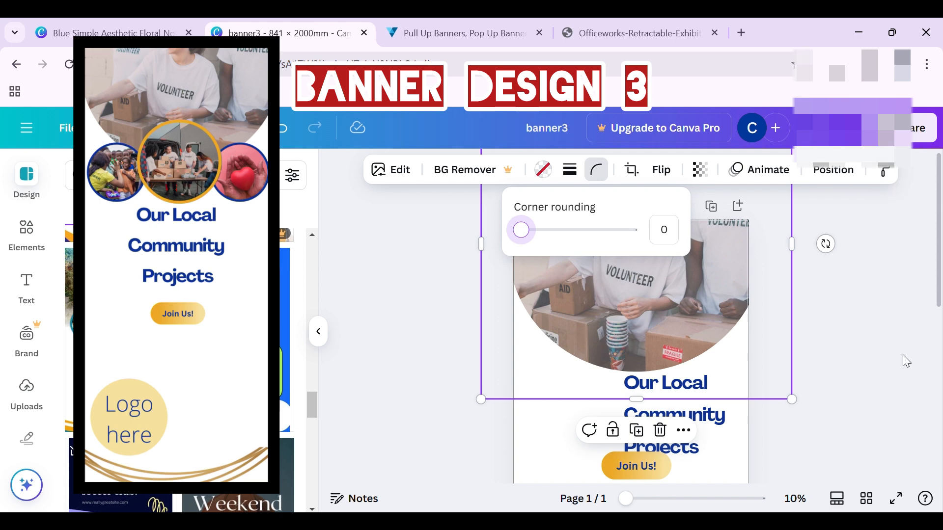
click(888, 334)
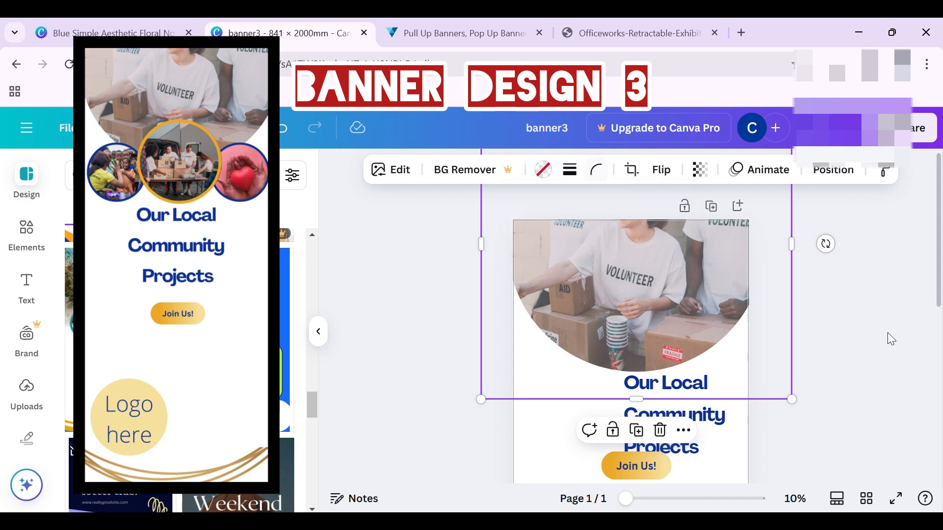
click(700, 169)
mouse_move(706, 248)
mouse_down()
mouse_move(683, 241)
mouse_move(715, 244)
mouse_up()
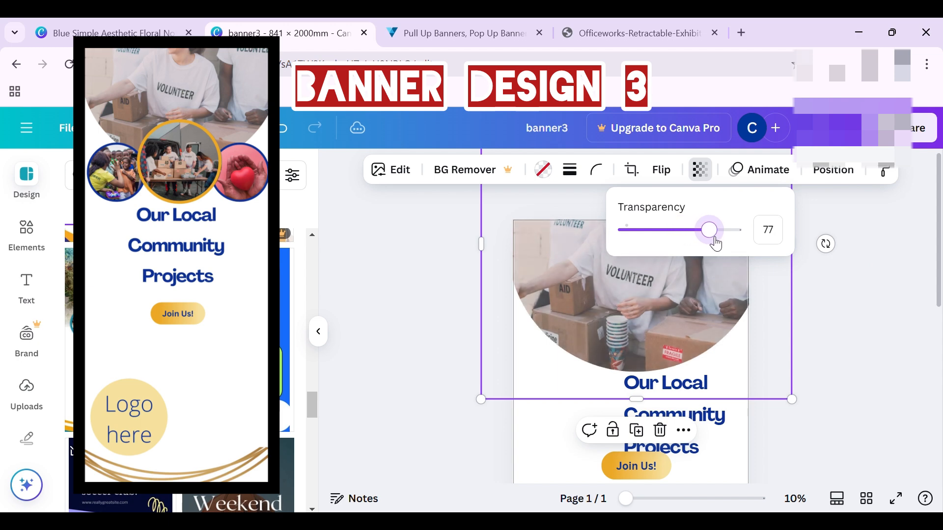
click(821, 354)
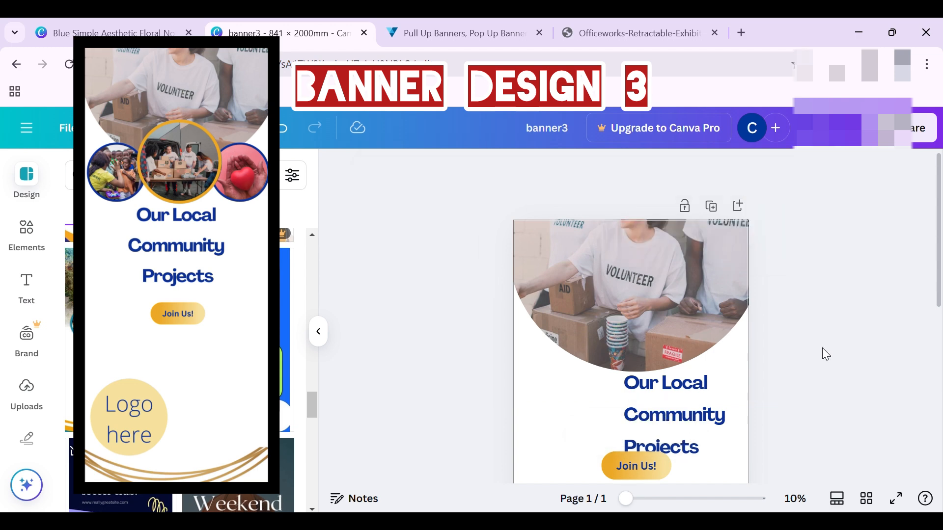
Move the medium circular frame up over the volunteer photo's lower edge, bring it to the front, and shrink it slightly near the banner's centre
scroll(821, 353, down, 2)
click(667, 413)
drag(667, 413, 659, 250)
click(724, 177)
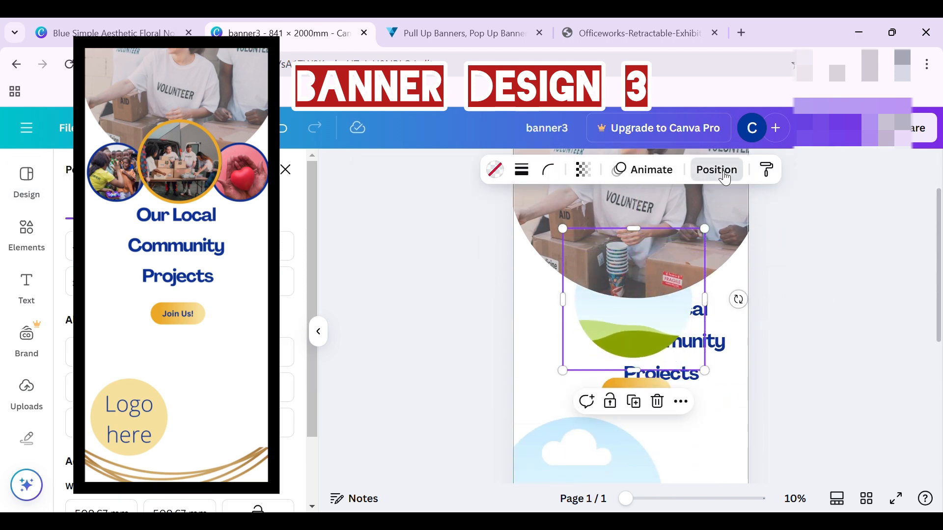
click(123, 282)
click(286, 169)
drag(705, 371, 689, 355)
drag(653, 308, 650, 294)
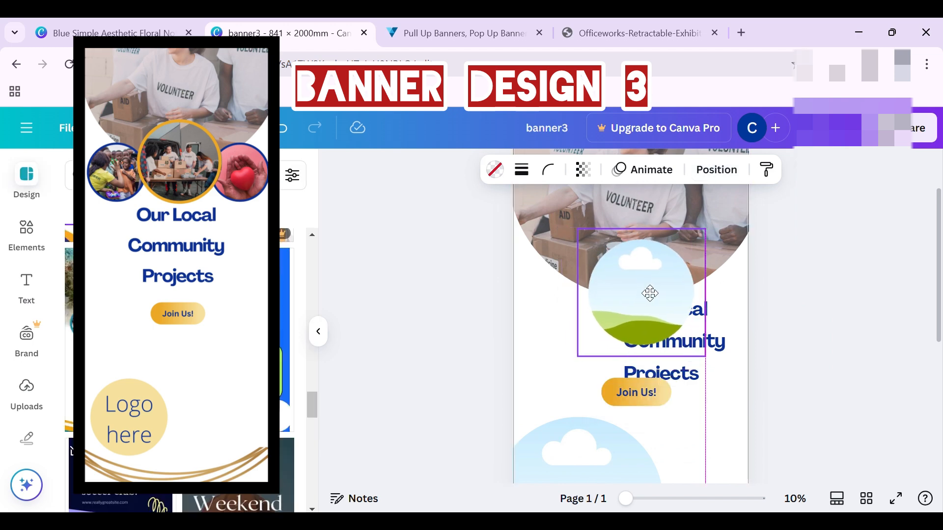
Shrink the remaining large empty circular frame, place it to the left of the central frame, and bring it in front of the volunteer photo
drag(645, 426, 608, 317)
drag(666, 474, 604, 406)
drag(543, 375, 583, 335)
drag(645, 377, 619, 350)
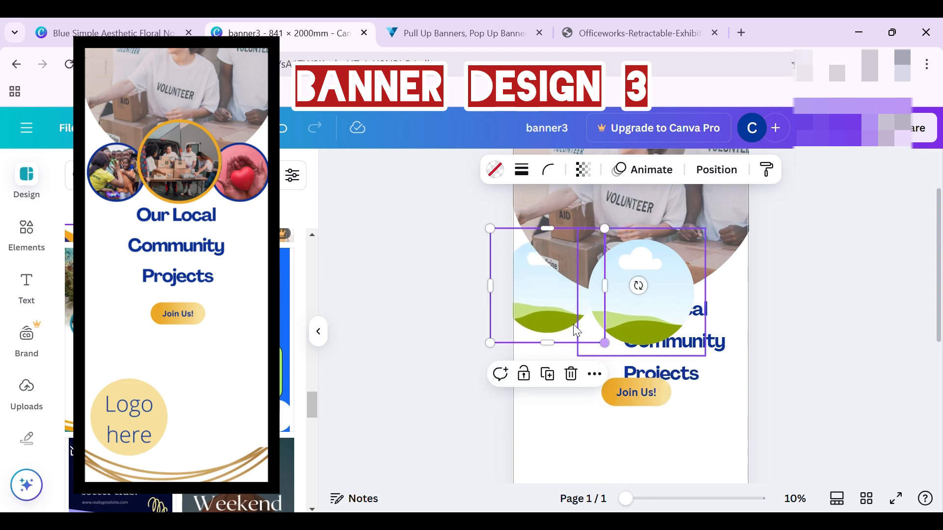
drag(555, 303, 564, 310)
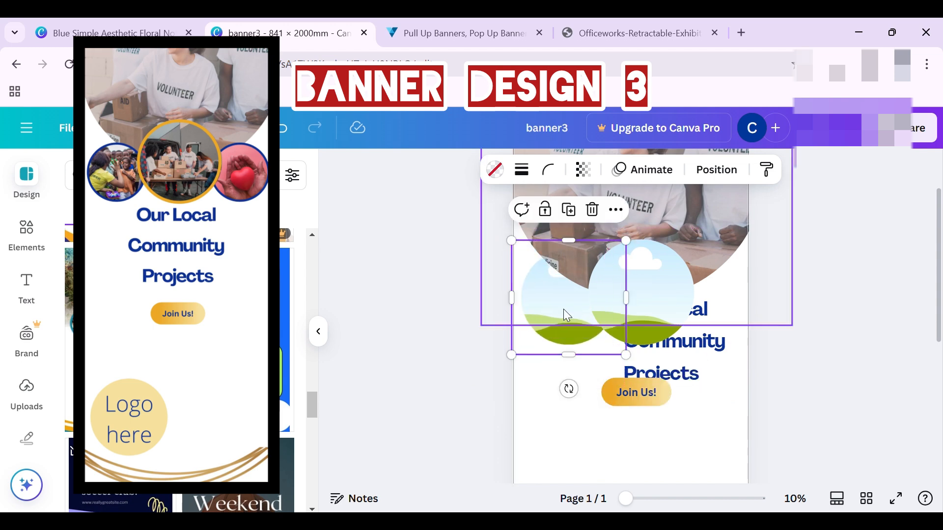
click(722, 170)
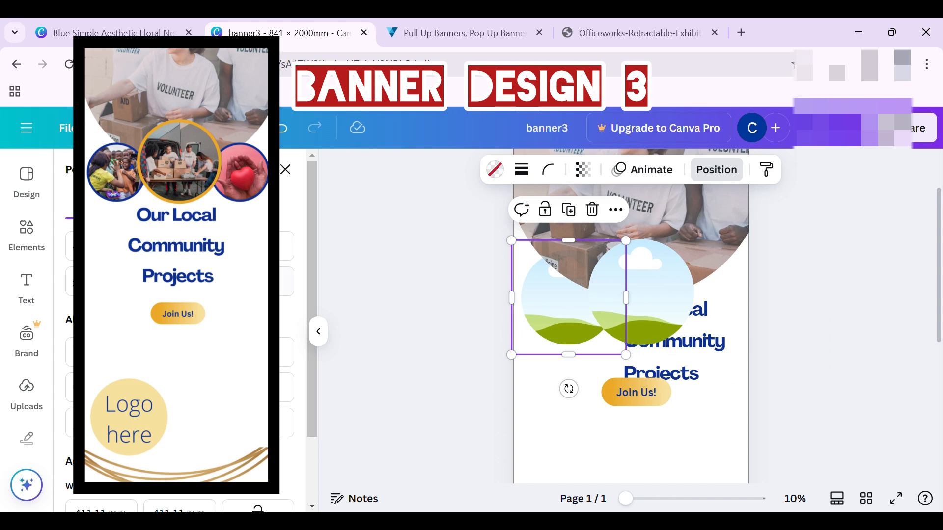
click(487, 350)
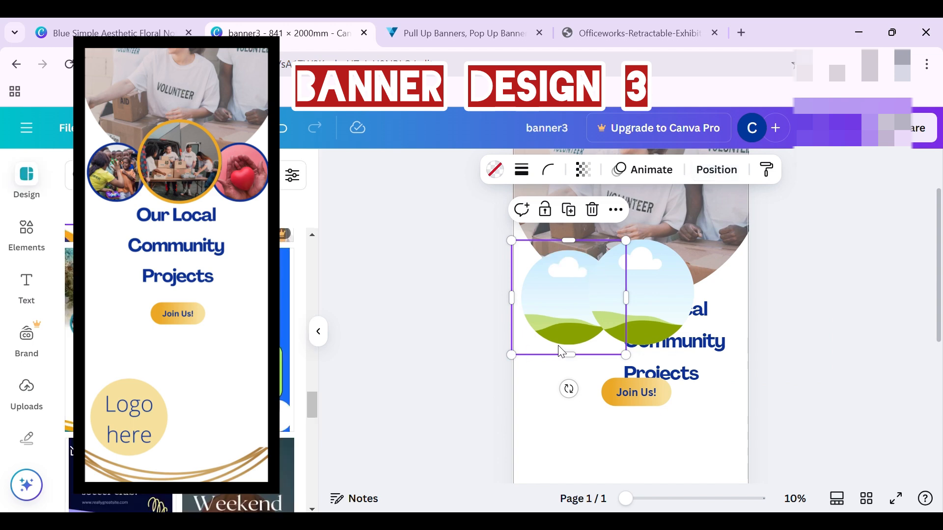
Duplicate the small circular frame and place the copy on the opposite side of the central frame
key(ctrl+d)
drag(600, 353, 708, 326)
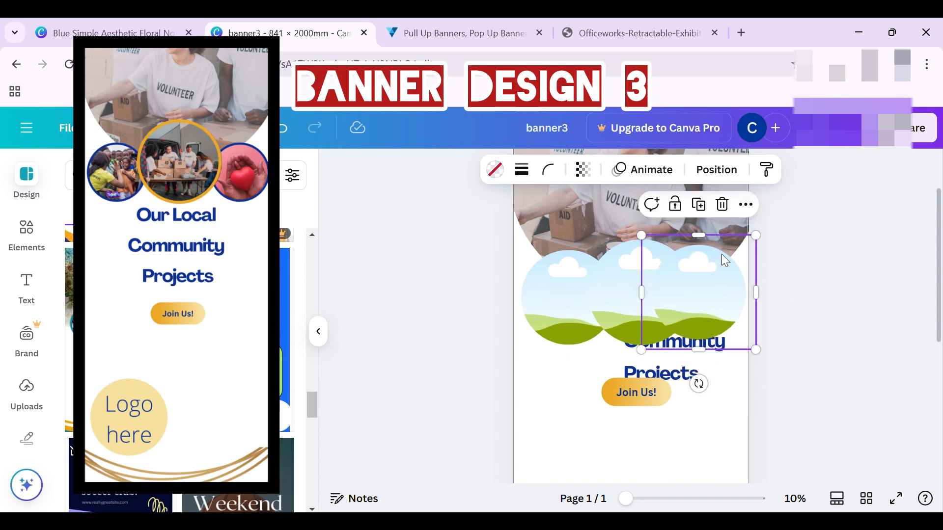
click(716, 170)
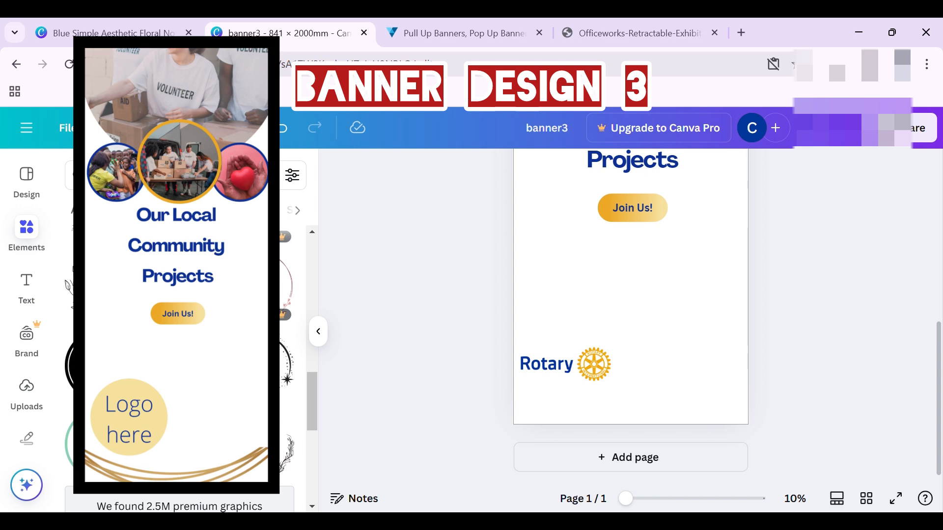
Fit the green ring graphic around the central circular frame and recolour it gold
scroll(387, 360, up, 5)
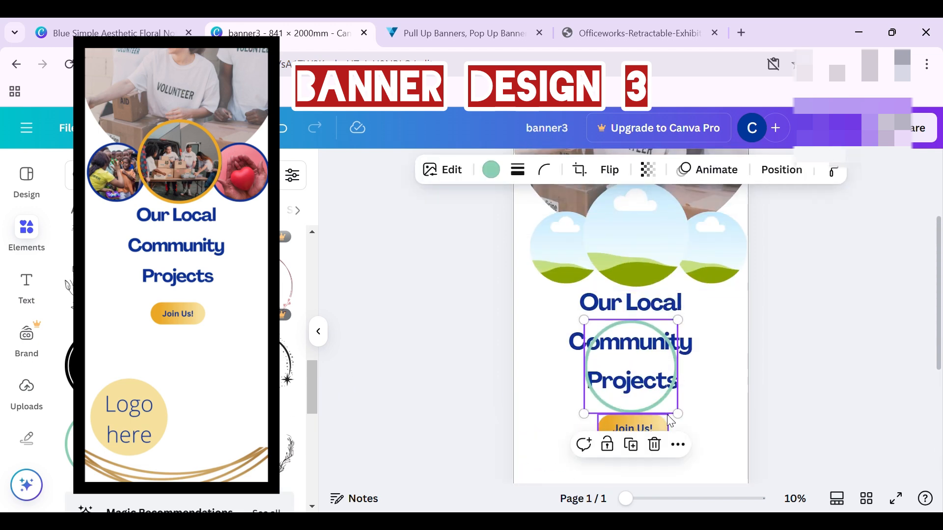
drag(668, 415, 694, 301)
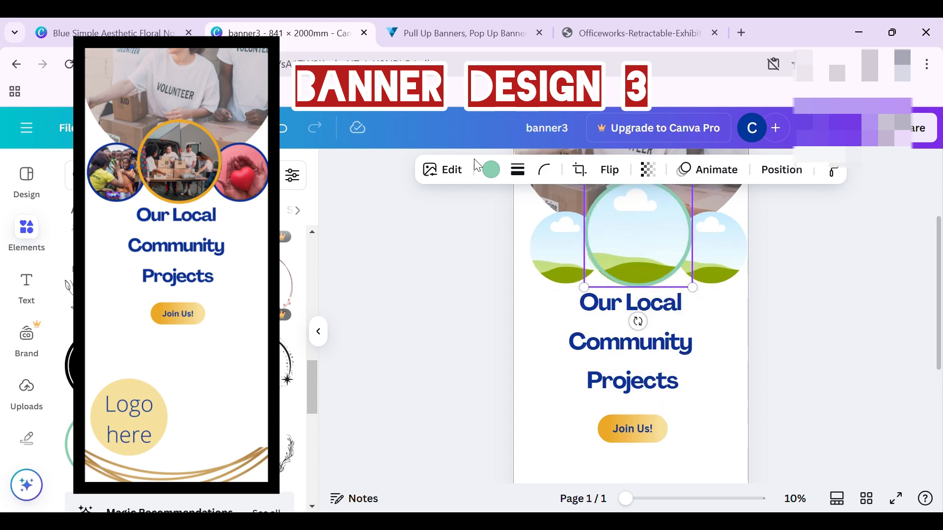
click(491, 170)
click(160, 282)
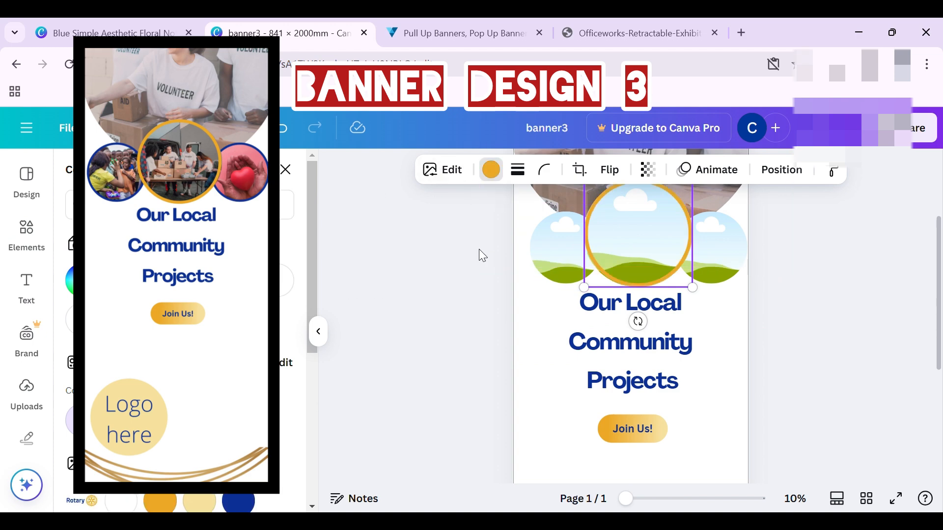
Duplicate the gold ring, then shrink and position the copy around the small circular frame to the right of the central one
drag(692, 288, 714, 297)
drag(725, 303, 729, 278)
drag(670, 297, 718, 277)
click(674, 293)
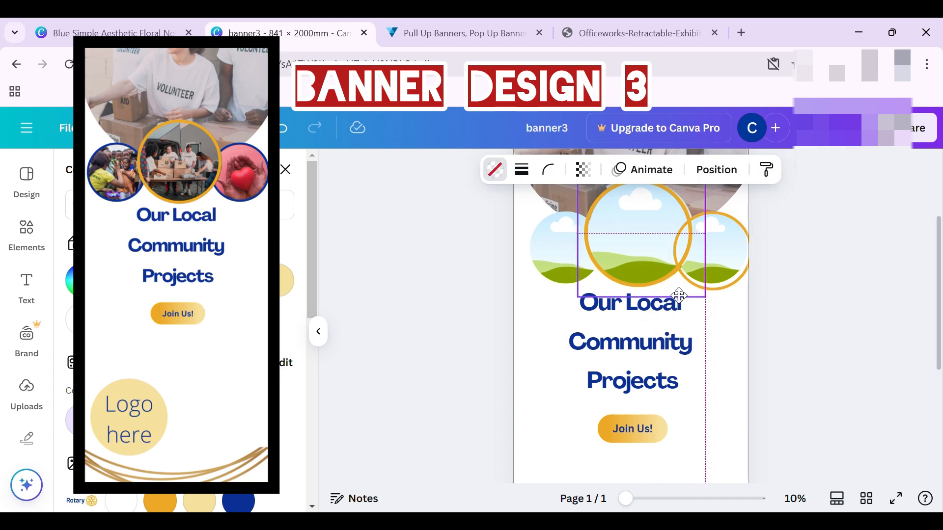
click(717, 274)
drag(673, 290, 676, 288)
drag(720, 264, 725, 270)
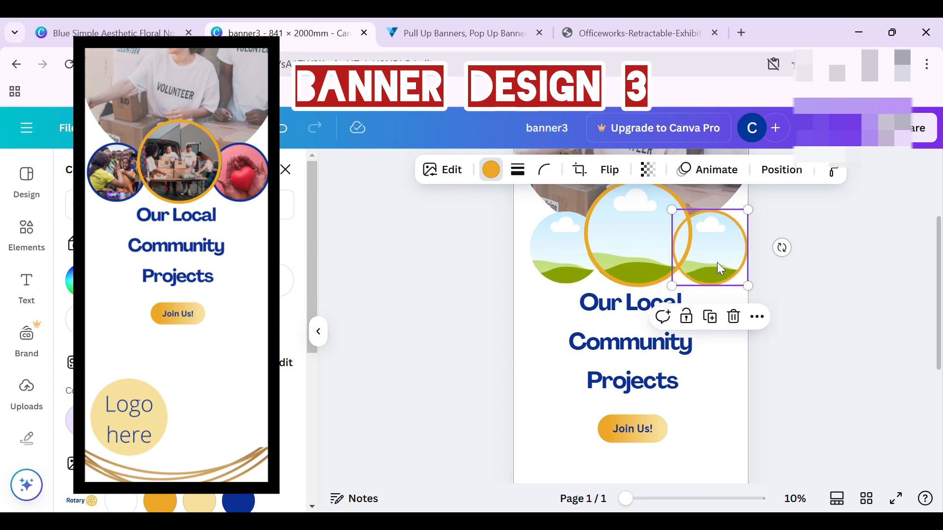
click(780, 172)
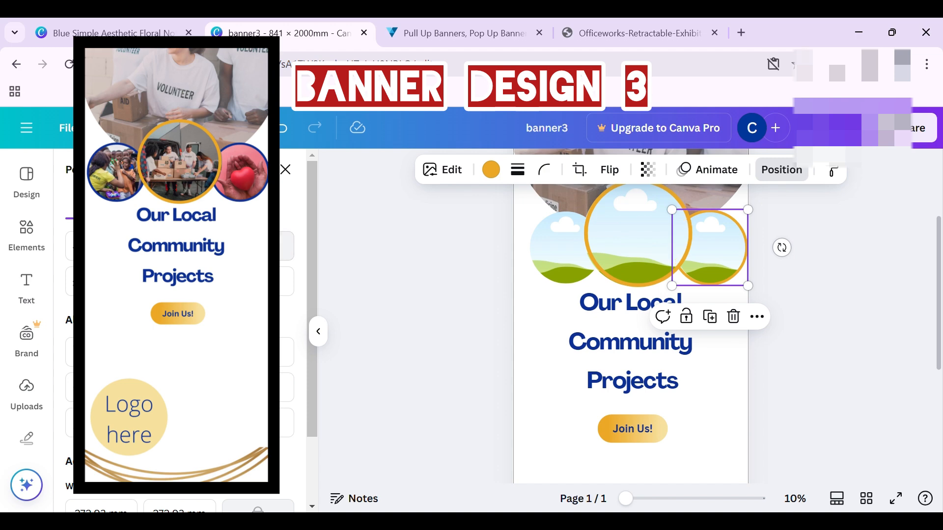
click(431, 325)
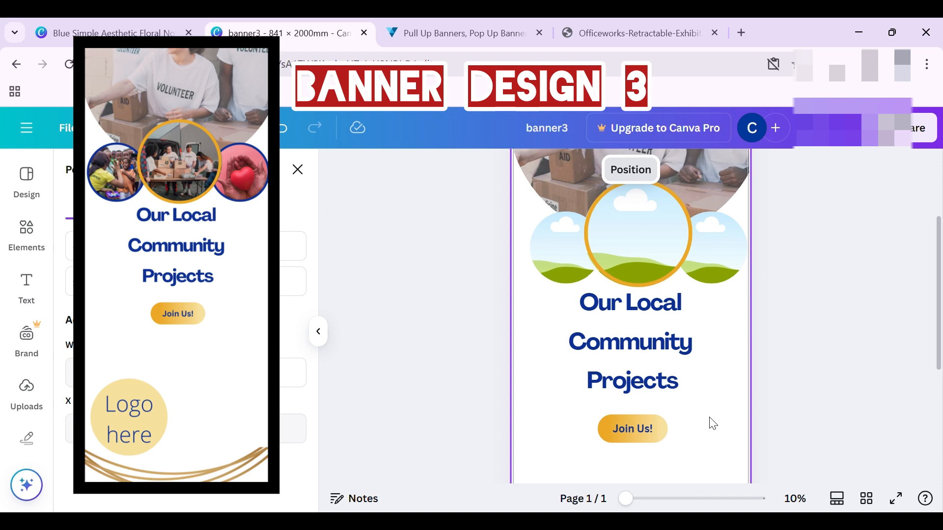
click(290, 131)
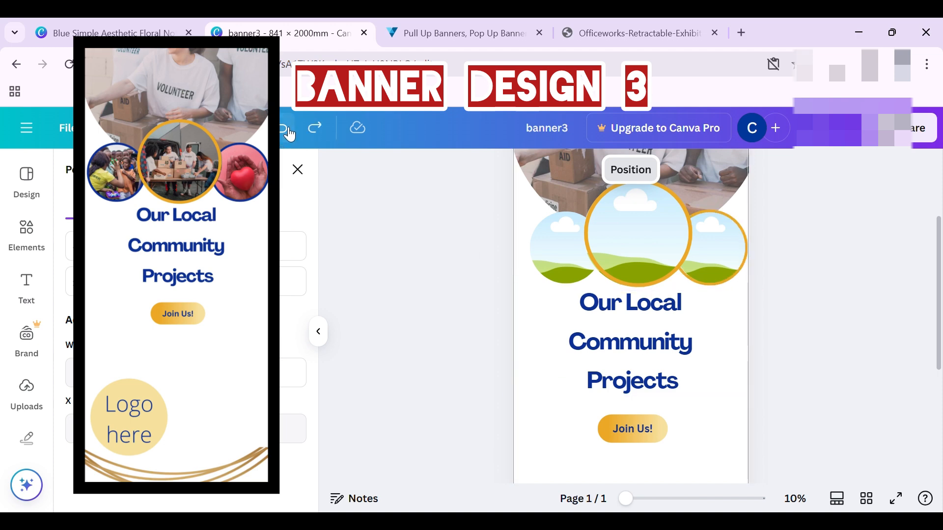
Nudge the small gold ring outward to match its frame and layer it behind the central framed circle
click(718, 254)
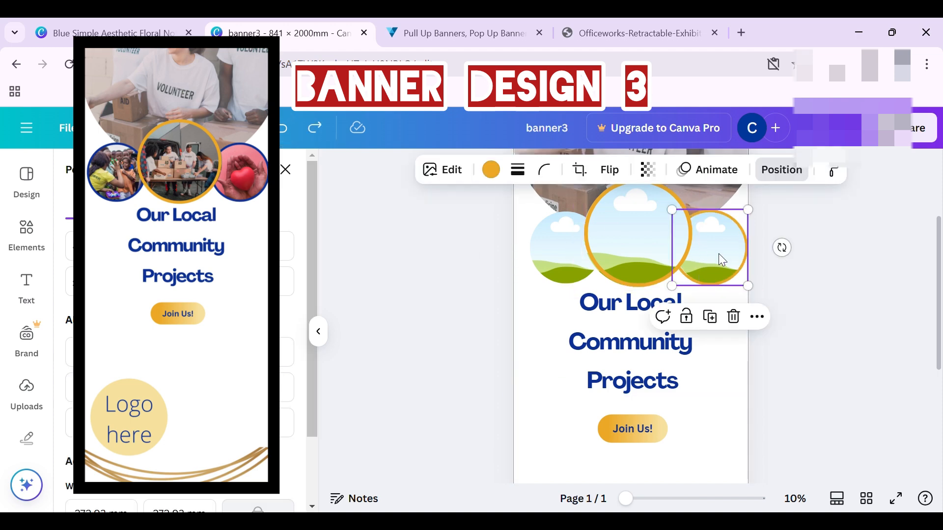
click(562, 430)
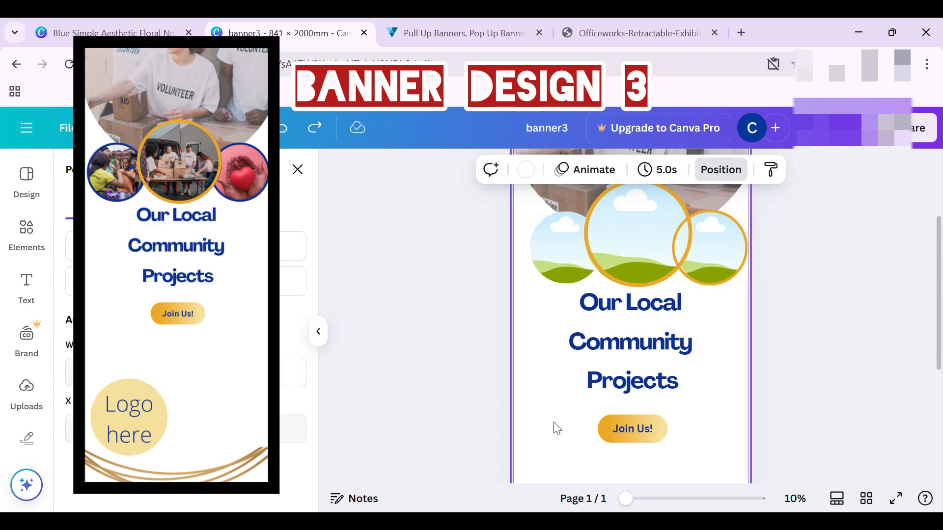
mouse_move(740, 271)
mouse_down()
mouse_move(699, 275)
mouse_move(715, 264)
mouse_move(743, 271)
mouse_up()
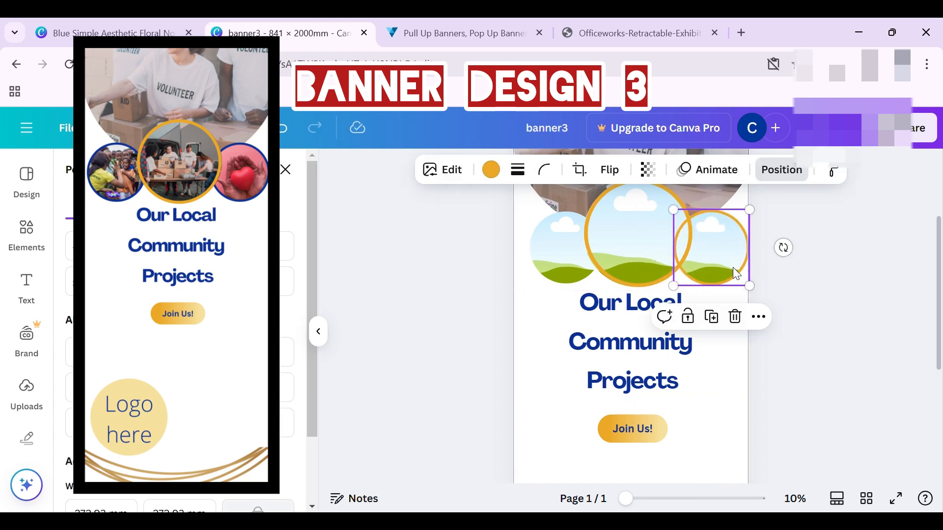
click(781, 171)
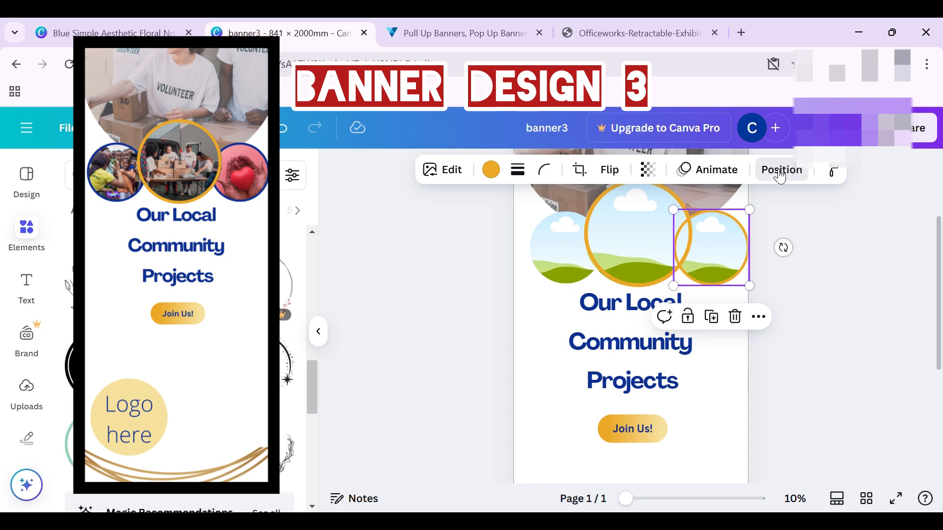
click(780, 175)
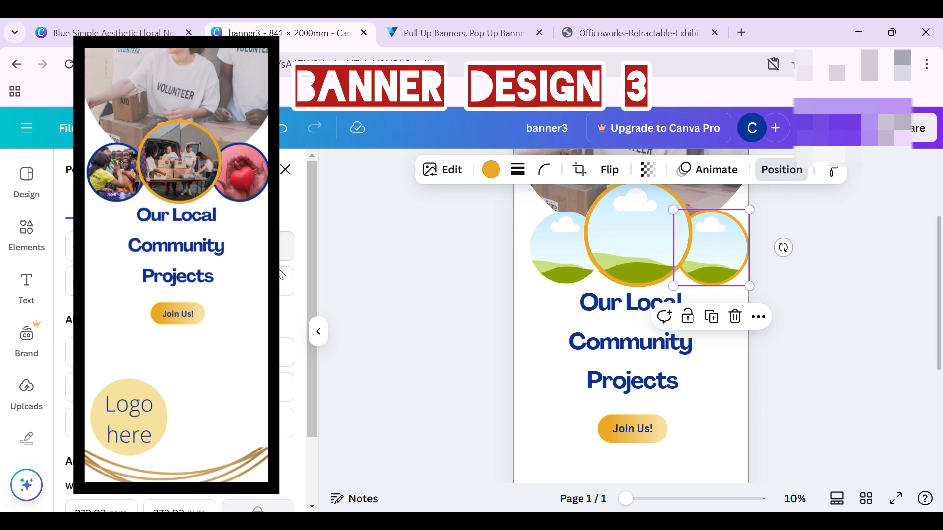
Duplicate the small gold ring, place the copy around the left small frame, and layer it behind the central framed circle
click(721, 319)
drag(718, 273, 580, 280)
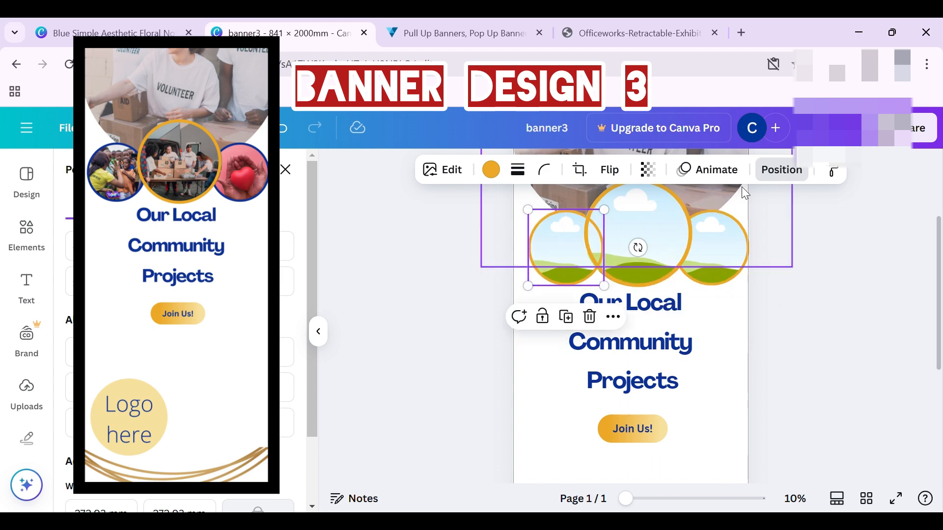
click(768, 170)
click(766, 177)
click(238, 246)
click(238, 246)
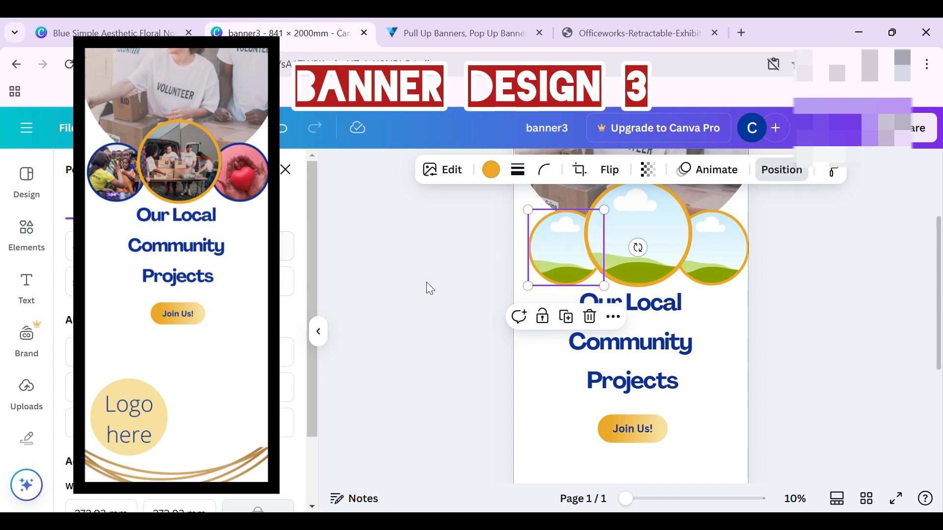
click(463, 287)
Recolour both small outer rings with the dark blue from the Rotary logo's photo colours
click(27, 179)
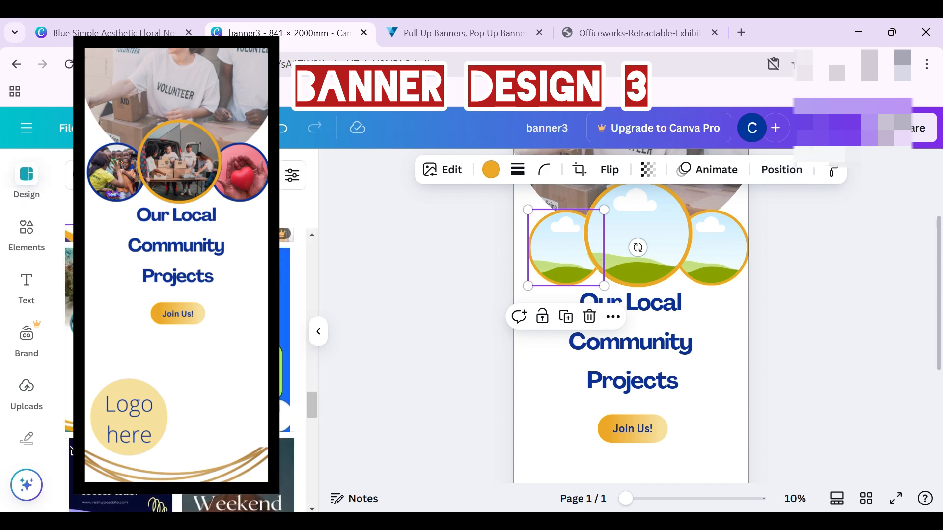
click(491, 169)
scroll(290, 283, down, 3)
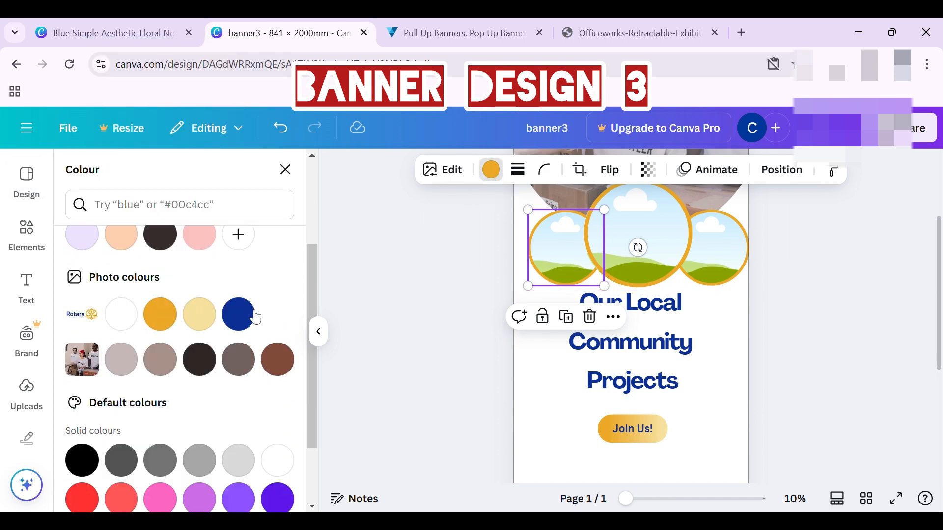
click(238, 314)
click(706, 281)
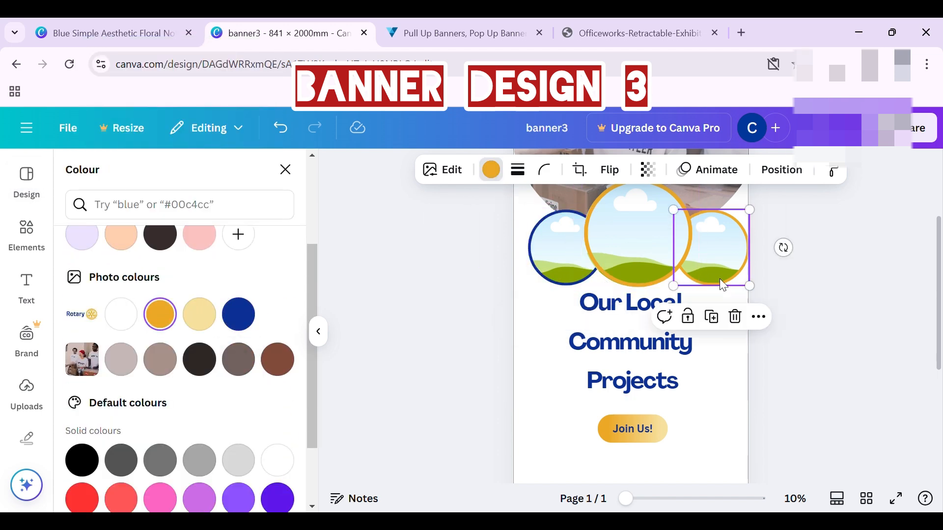
click(239, 319)
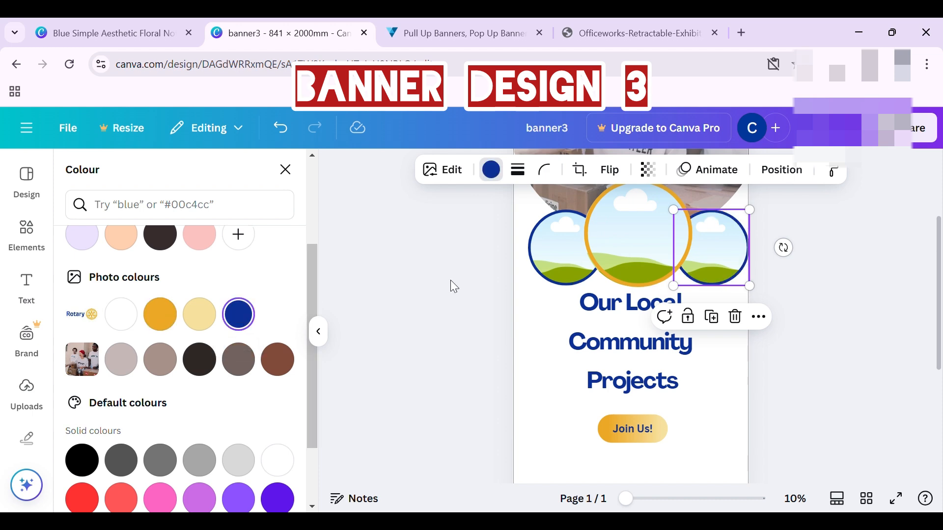
click(452, 280)
click(455, 279)
scroll(456, 279, up, 1)
scroll(455, 278, up, 2)
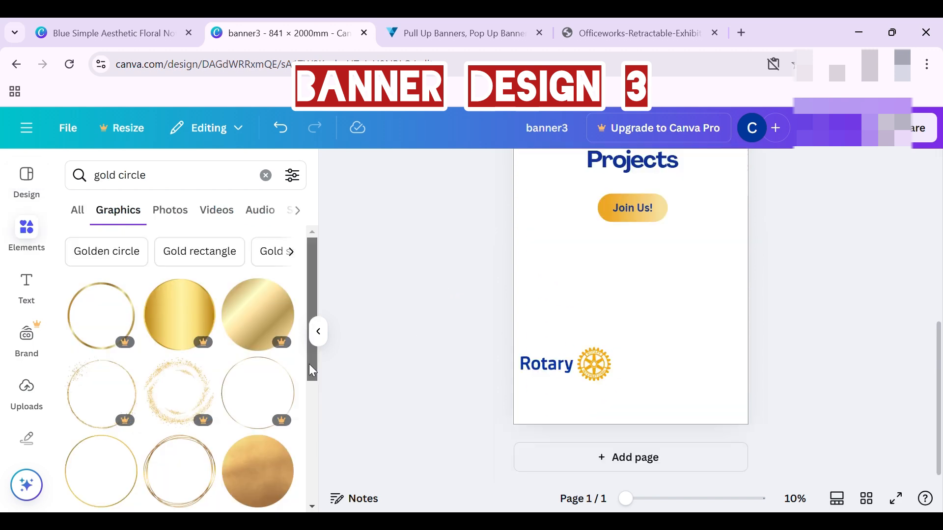
Add the graphic of thin interlaced gold rings from the gold circle results to the banner
scroll(313, 405, down, 1)
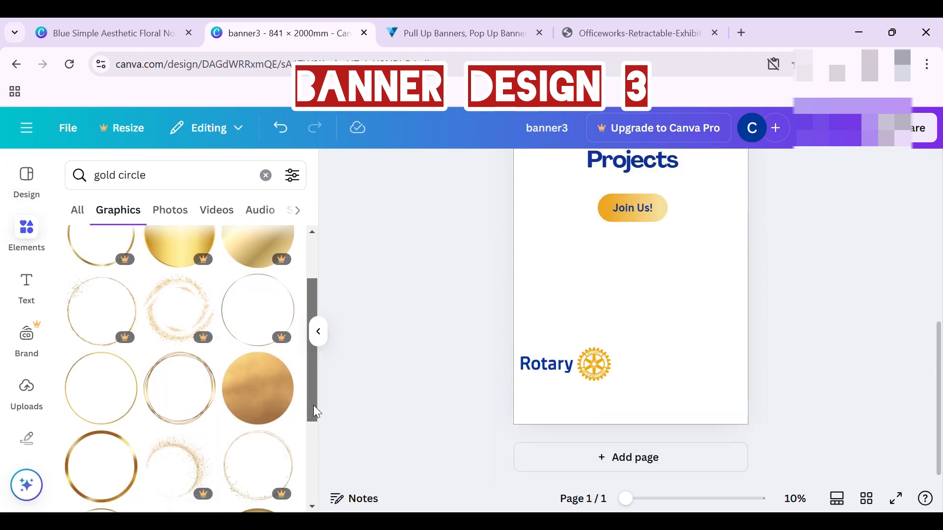
click(195, 414)
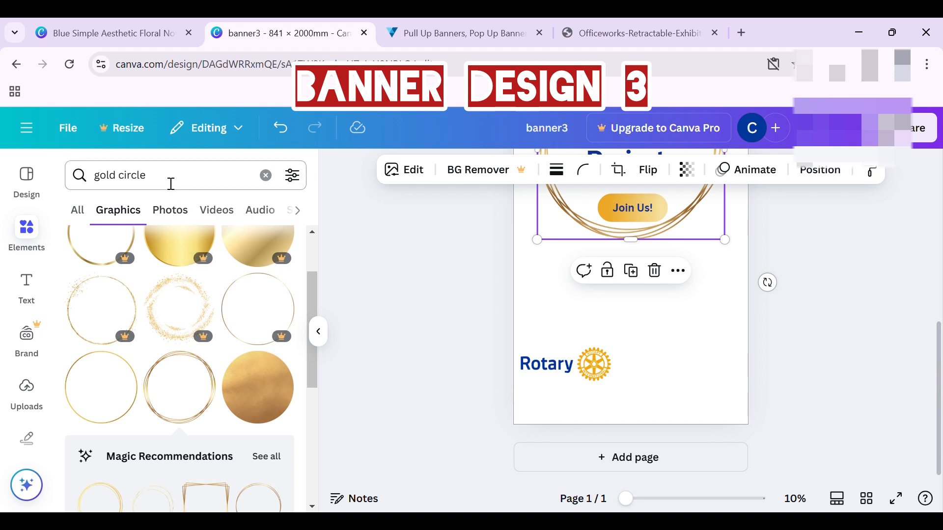
Search the graphics for "gold oval" and add the upright oval made of several brushed gold lines
drag(169, 182, 135, 181)
text(oval)
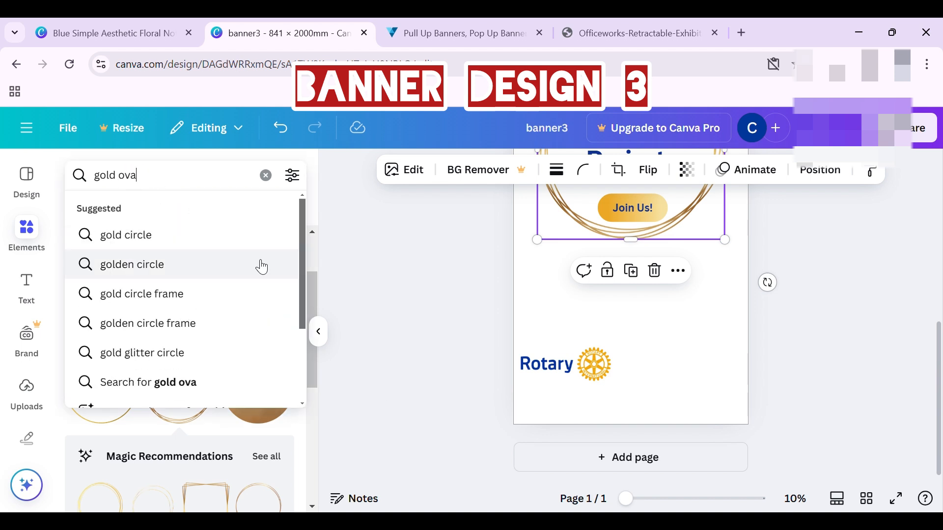
key(Return)
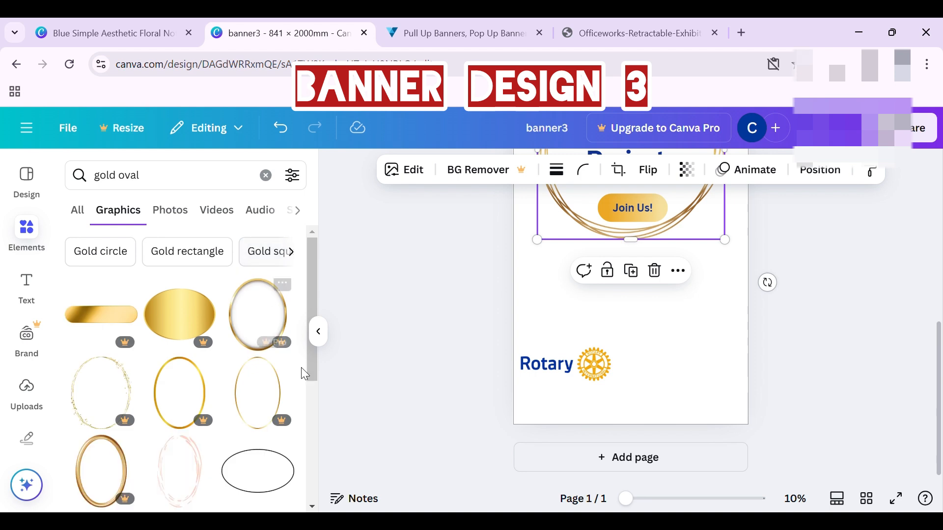
scroll(273, 373, down, 3)
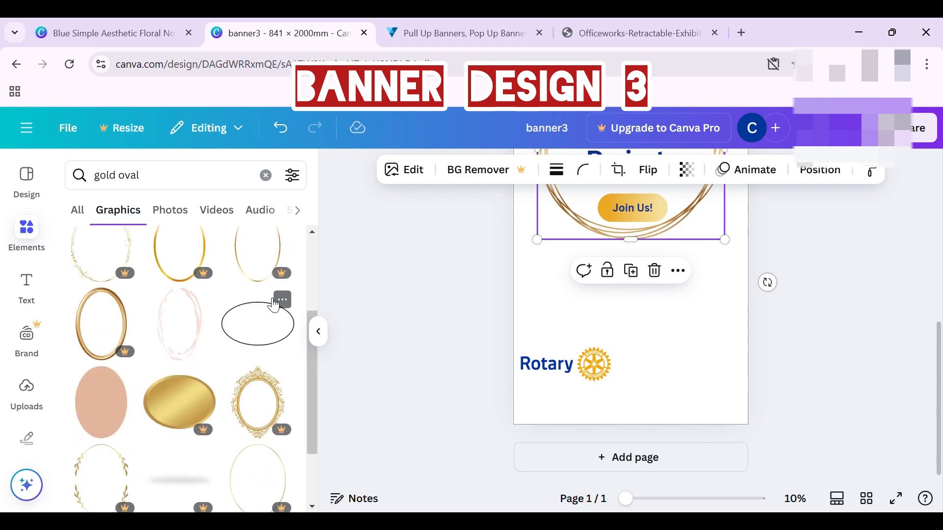
scroll(274, 305, down, 8)
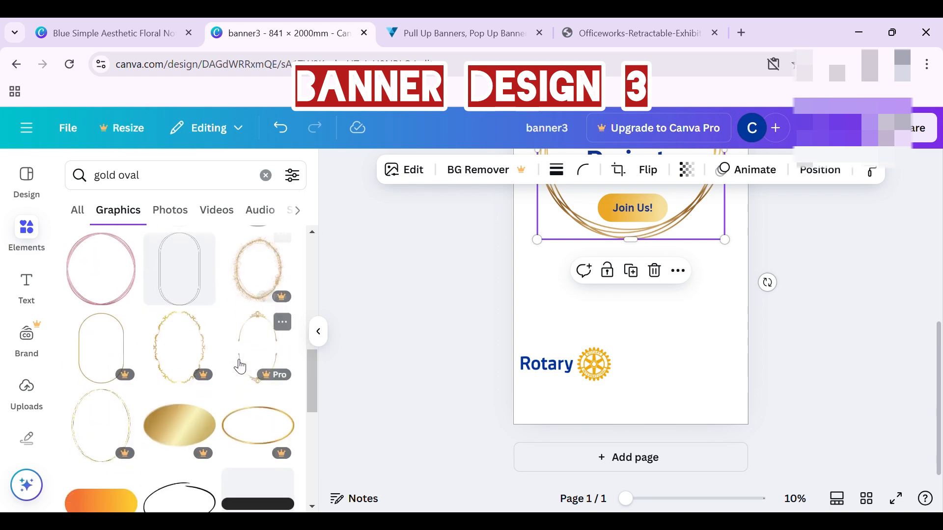
scroll(240, 367, down, 10)
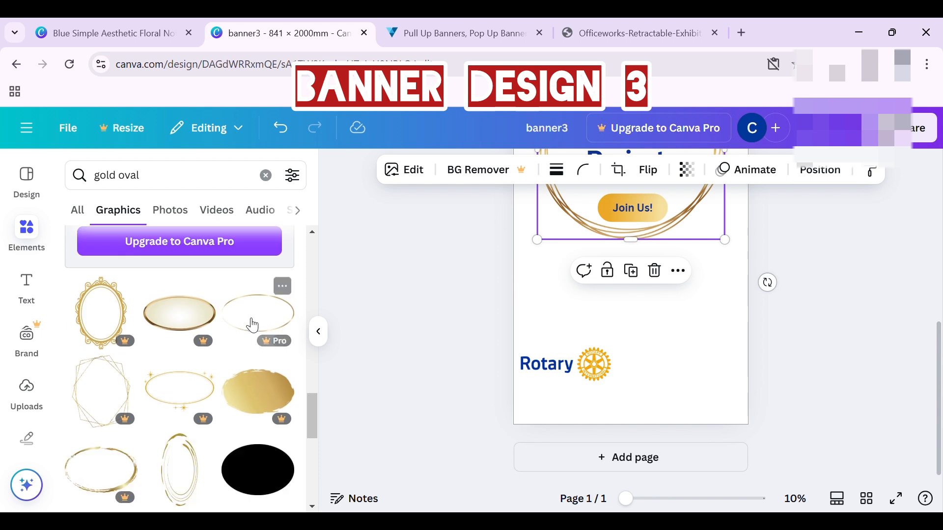
scroll(253, 325, down, 5)
click(196, 266)
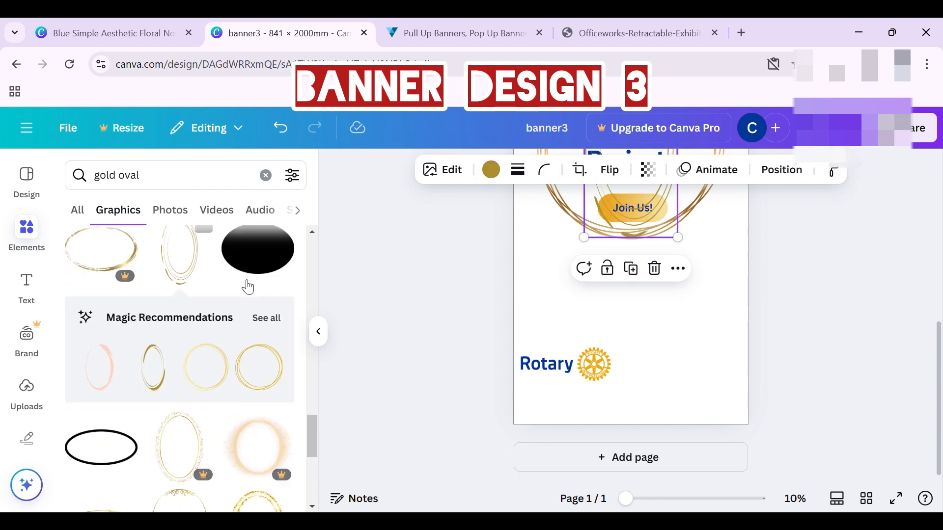
Move the brushed gold oval below the Join Us! button and rotate it 90° so it lies horizontally
scroll(698, 243, up, 3)
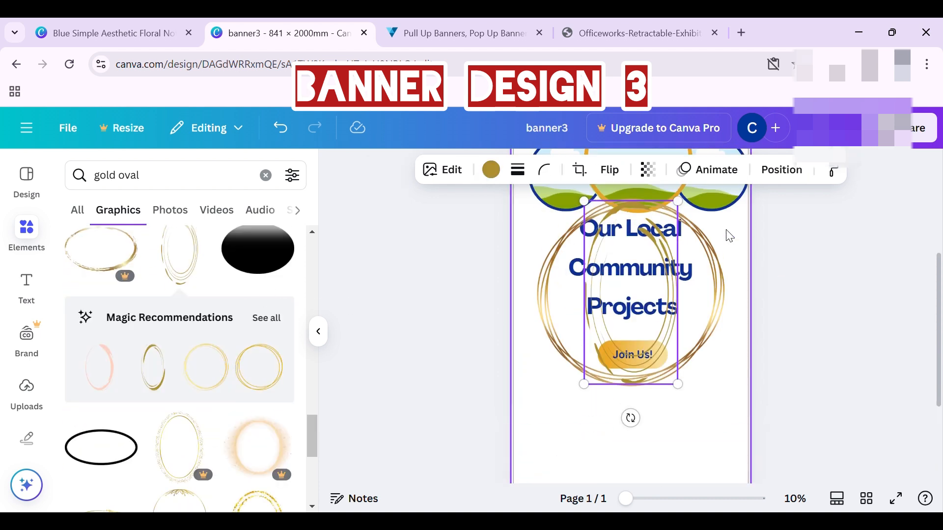
drag(652, 329, 647, 449)
scroll(673, 393, down, 2)
scroll(633, 300, up, 2)
drag(628, 288, 860, 421)
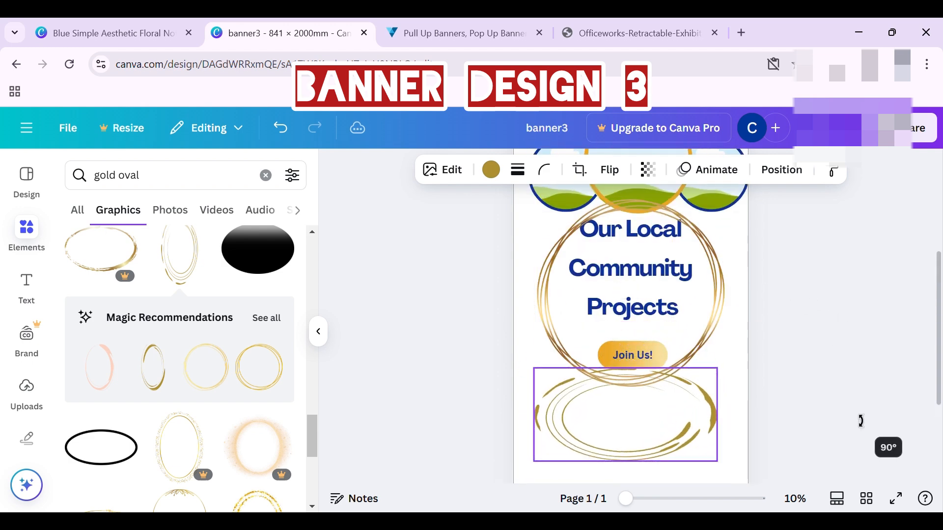
Enlarge the horizontal gold oval beyond the banner's width and place it around the Rotary logo
scroll(737, 396, down, 3)
drag(648, 284, 617, 400)
drag(689, 332, 801, 273)
mouse_move(715, 383)
mouse_down()
mouse_move(697, 388)
mouse_move(703, 394)
mouse_up()
drag(791, 306, 841, 279)
drag(753, 393, 728, 376)
Consult the "Together We Can Help" template and enlarge the oval further, keeping its lower arcs along the banner's bottom
click(20, 192)
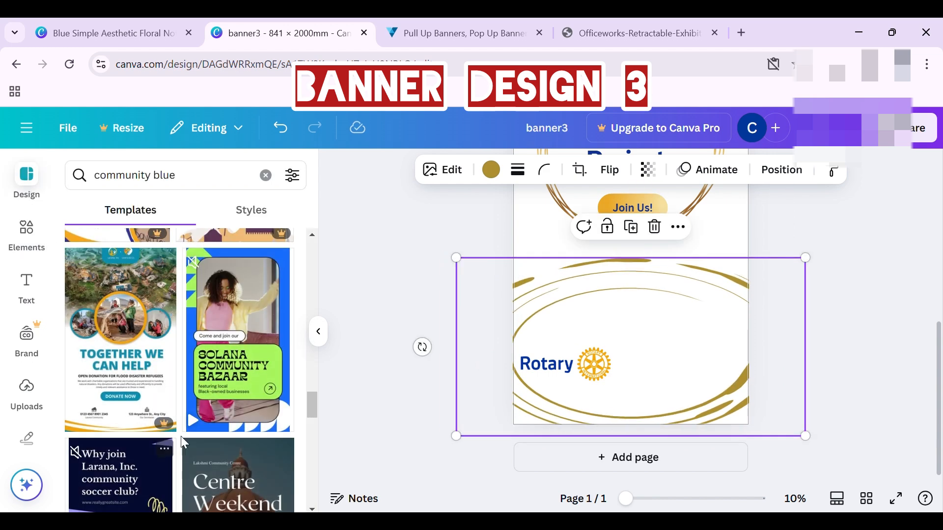
drag(813, 268, 832, 287)
drag(709, 352, 652, 353)
click(897, 305)
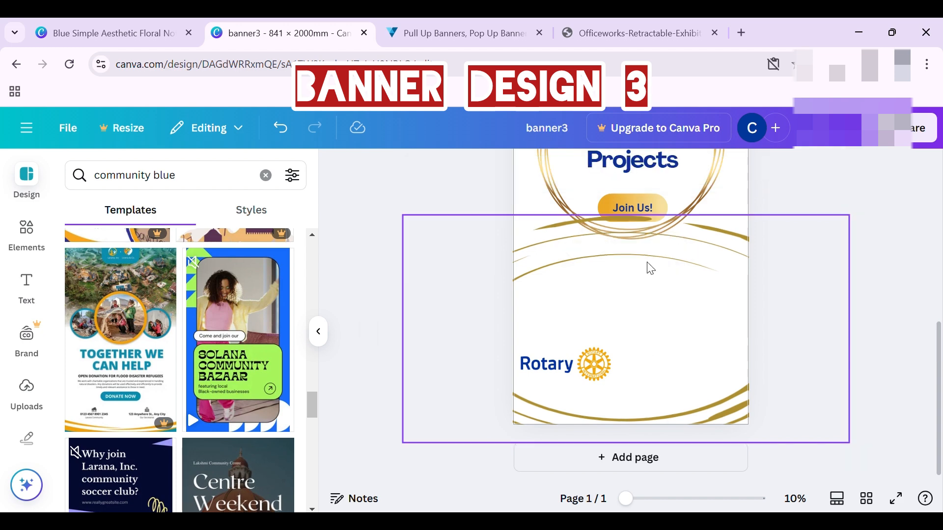
Search the graphics for "rectangle box", add the green rounded rectangle, and recolour it white
click(34, 244)
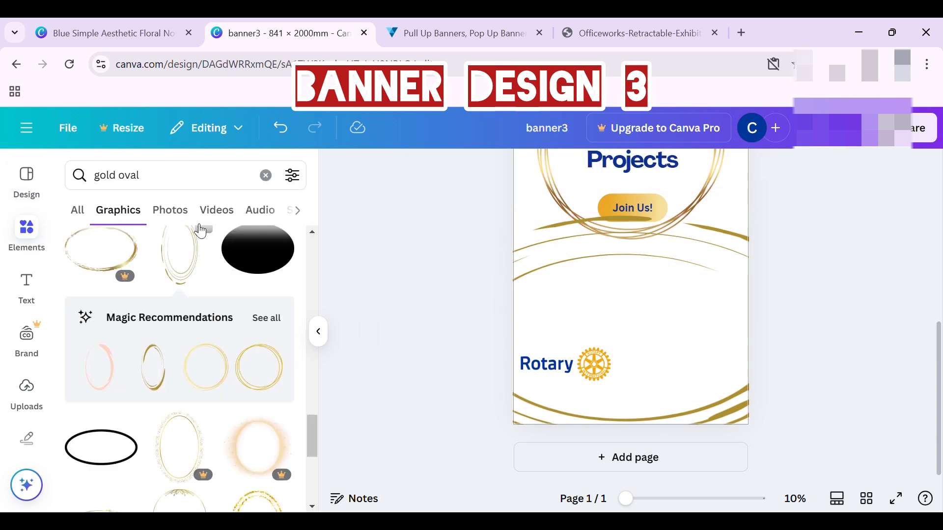
click(193, 187)
text(rec)
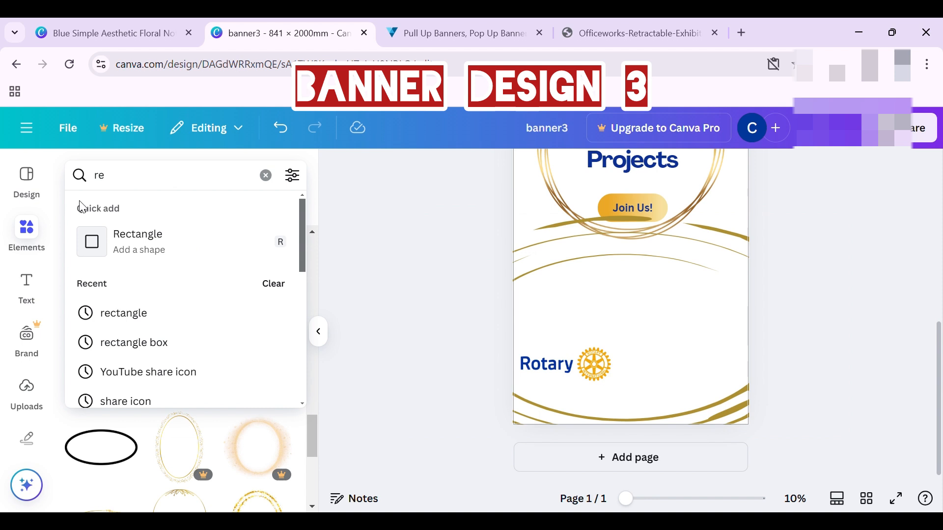
click(172, 343)
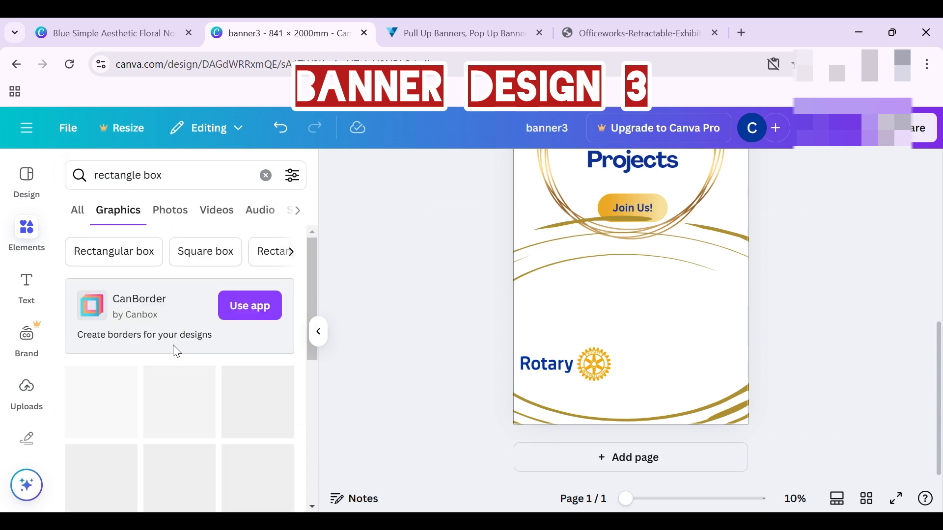
scroll(172, 388, down, 3)
click(187, 340)
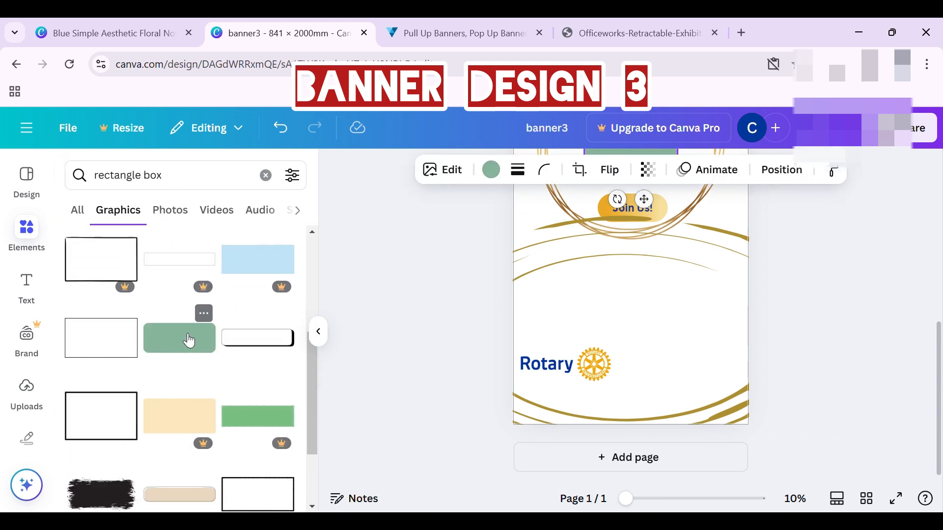
click(501, 176)
click(121, 320)
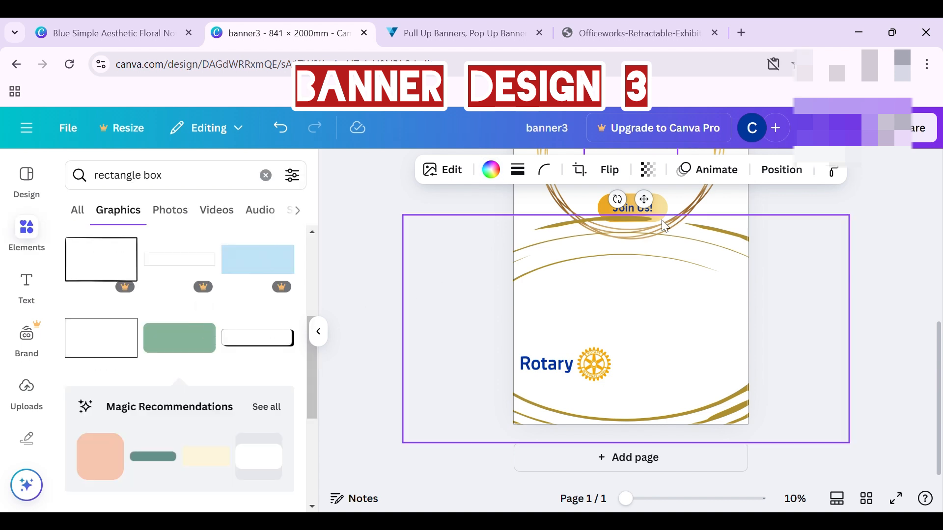
Move the interlaced gold rings down to the Rotary logo area and delete the brushed gold oval
drag(665, 226, 696, 347)
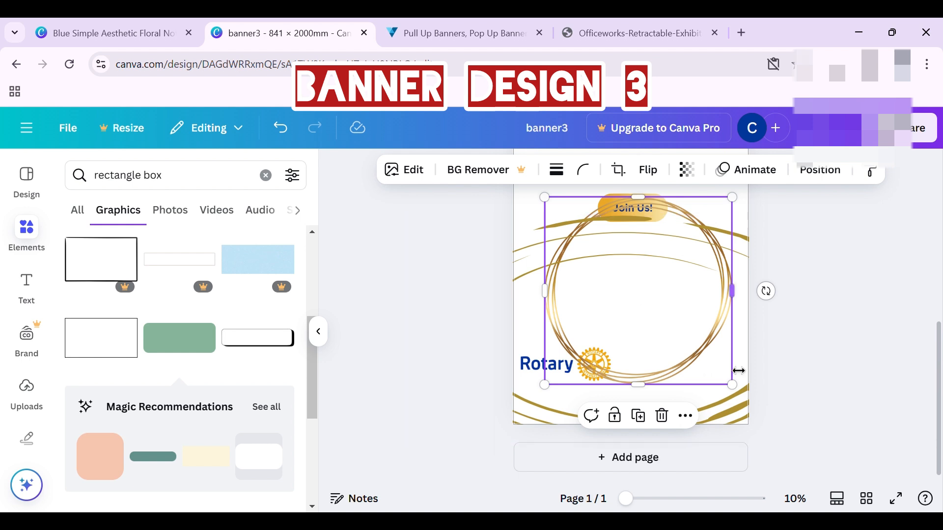
click(745, 412)
key(Delete)
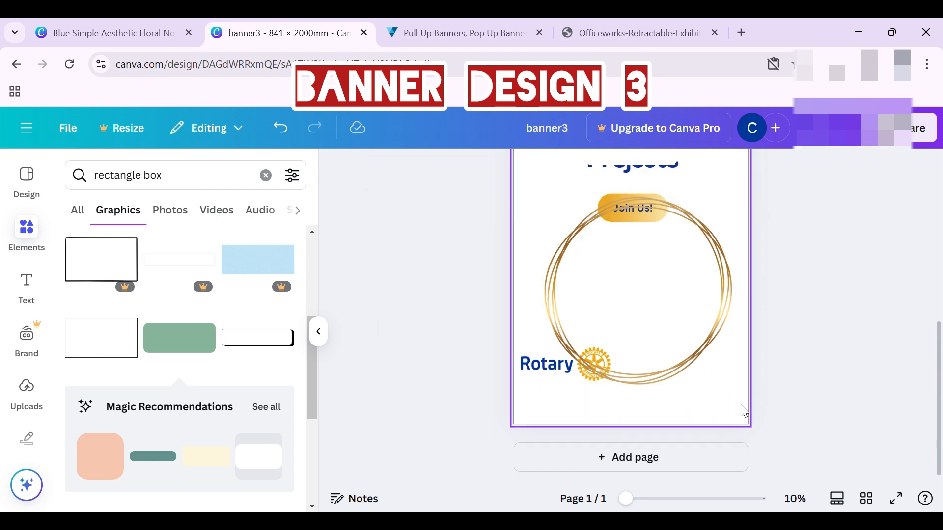
Enlarge the interlaced gold rings to the banner's width and shift the image within its crop to show the lower arc
drag(688, 347, 629, 386)
drag(684, 334, 776, 288)
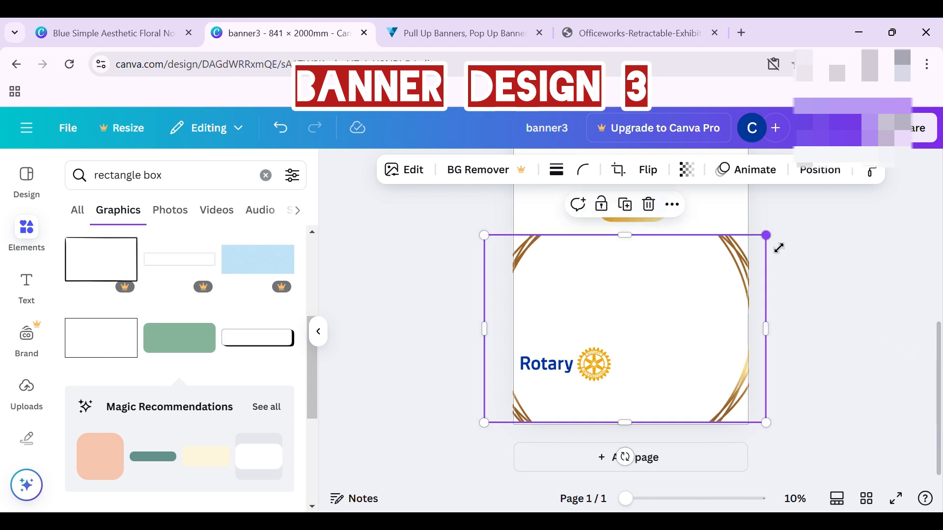
drag(779, 248, 761, 263)
drag(734, 324, 758, 302)
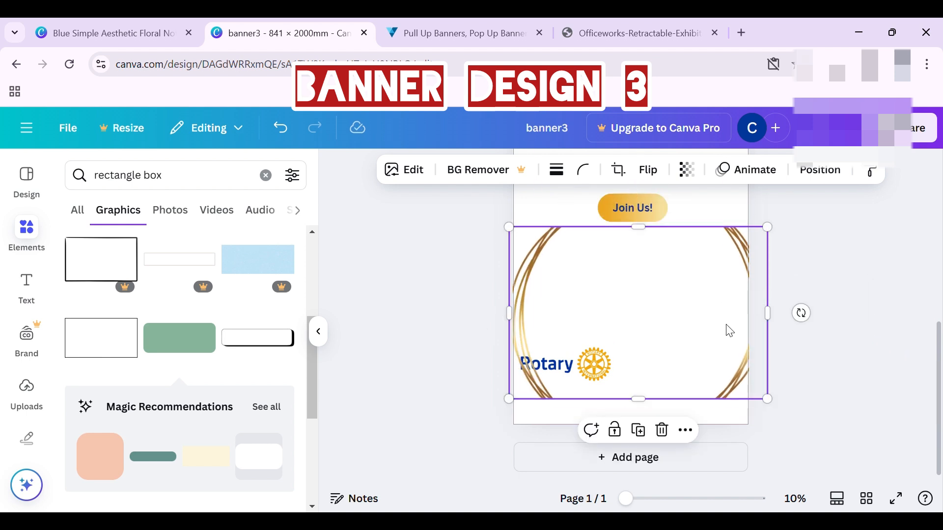
double_click(686, 343)
drag(687, 342, 688, 305)
click(800, 324)
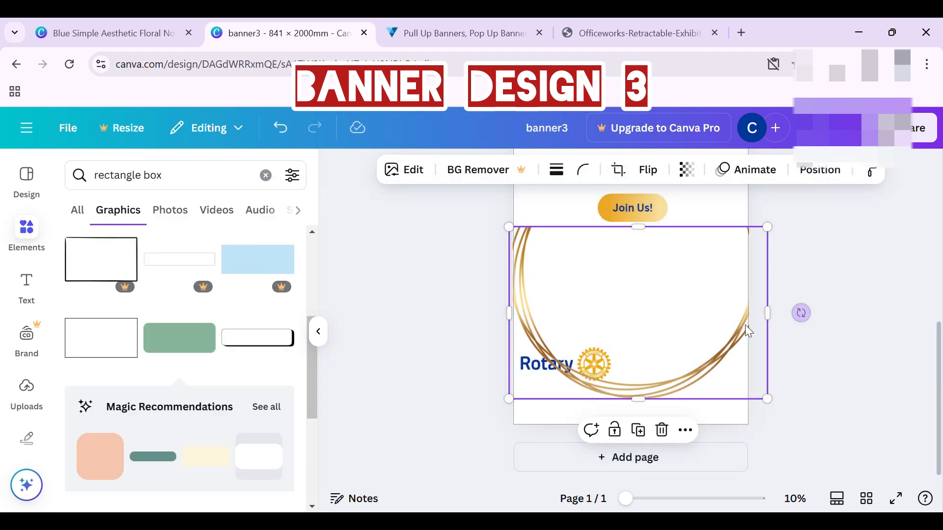
Crop the rings down to their lower arc, widen it past both banner edges, and centre it beneath the Rotary logo
drag(726, 336, 697, 370)
drag(639, 265, 640, 379)
drag(770, 402, 734, 413)
drag(816, 401, 745, 418)
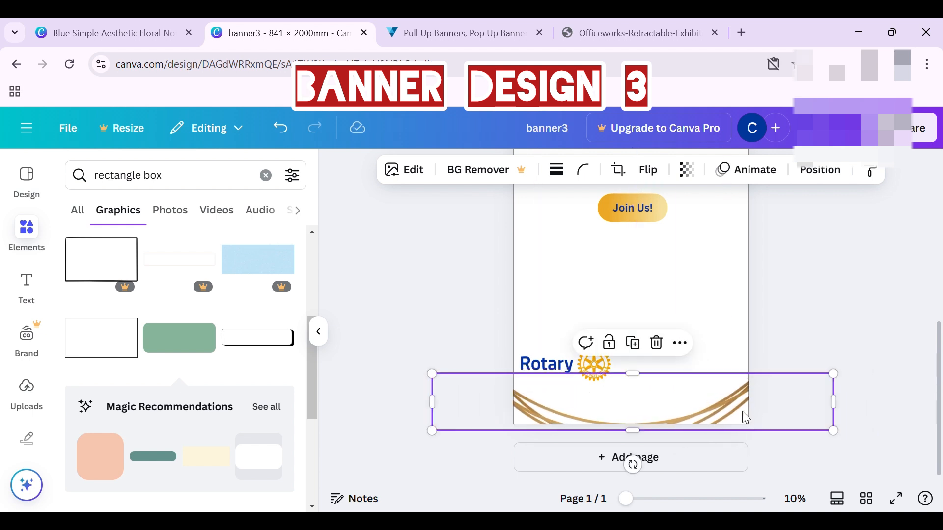
drag(840, 406, 865, 412)
mouse_move(836, 402)
mouse_down()
mouse_move(814, 404)
mouse_move(821, 393)
mouse_up()
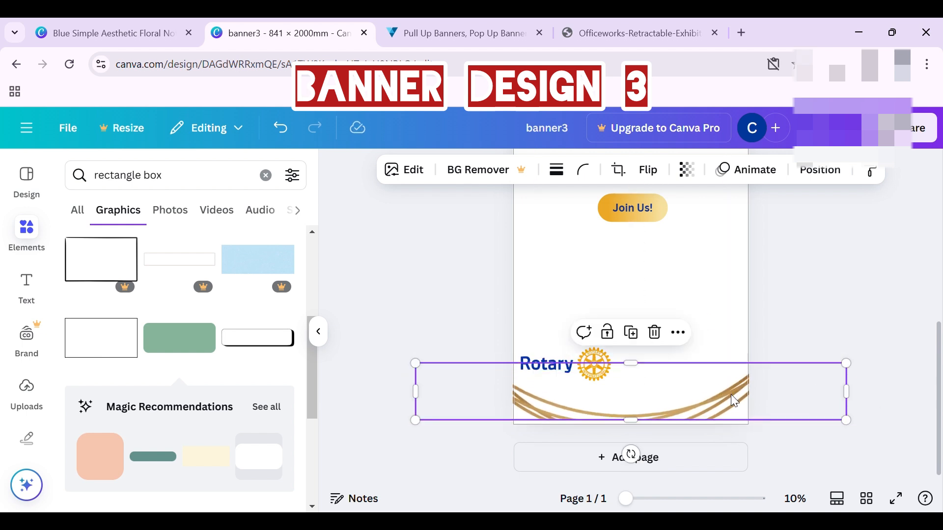
Adjust the gold arc's crop and lower the arc to the banner's bottom edge
double_click(739, 402)
drag(739, 403, 811, 381)
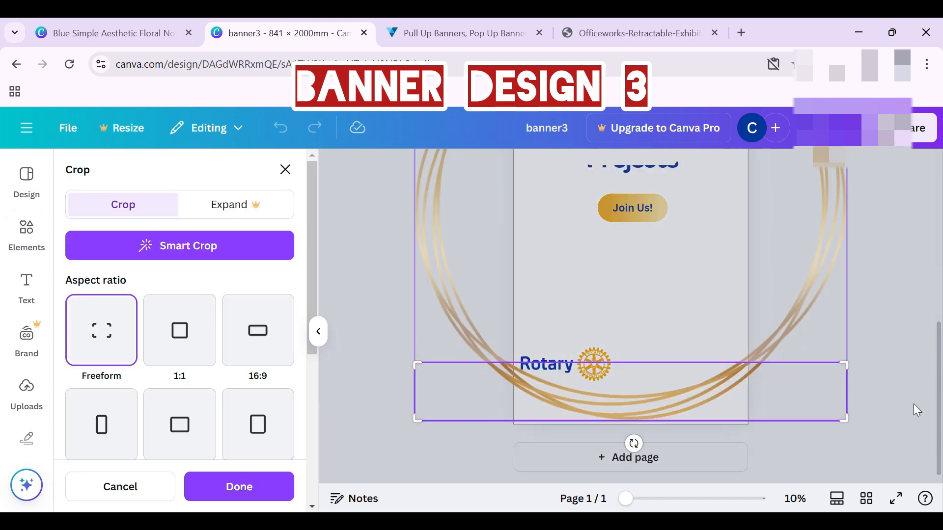
click(894, 393)
drag(732, 397, 732, 412)
click(888, 381)
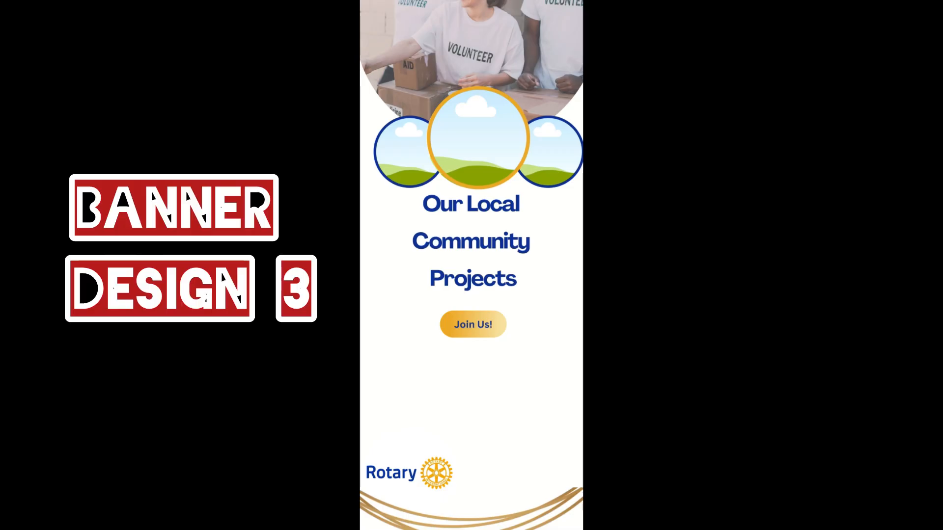